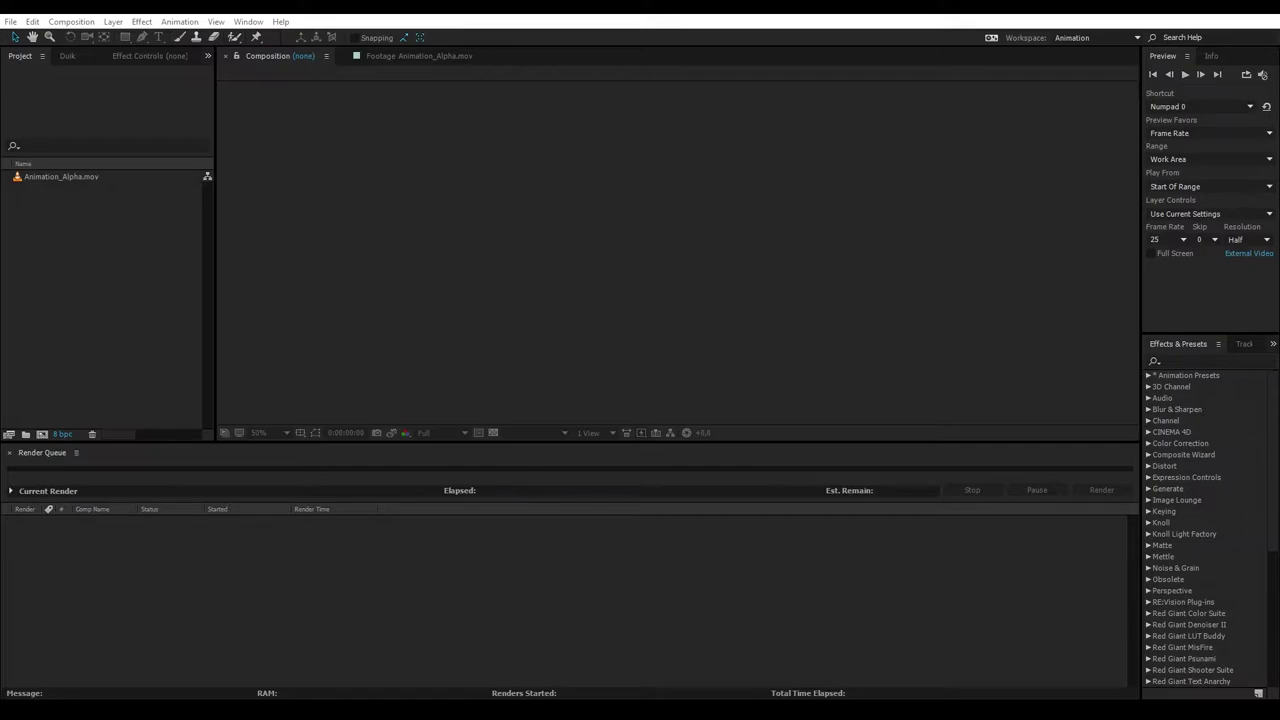
Open the Animation_Alpha.mov footage in its own viewer and play it to review the phone character's animation
click(119, 306)
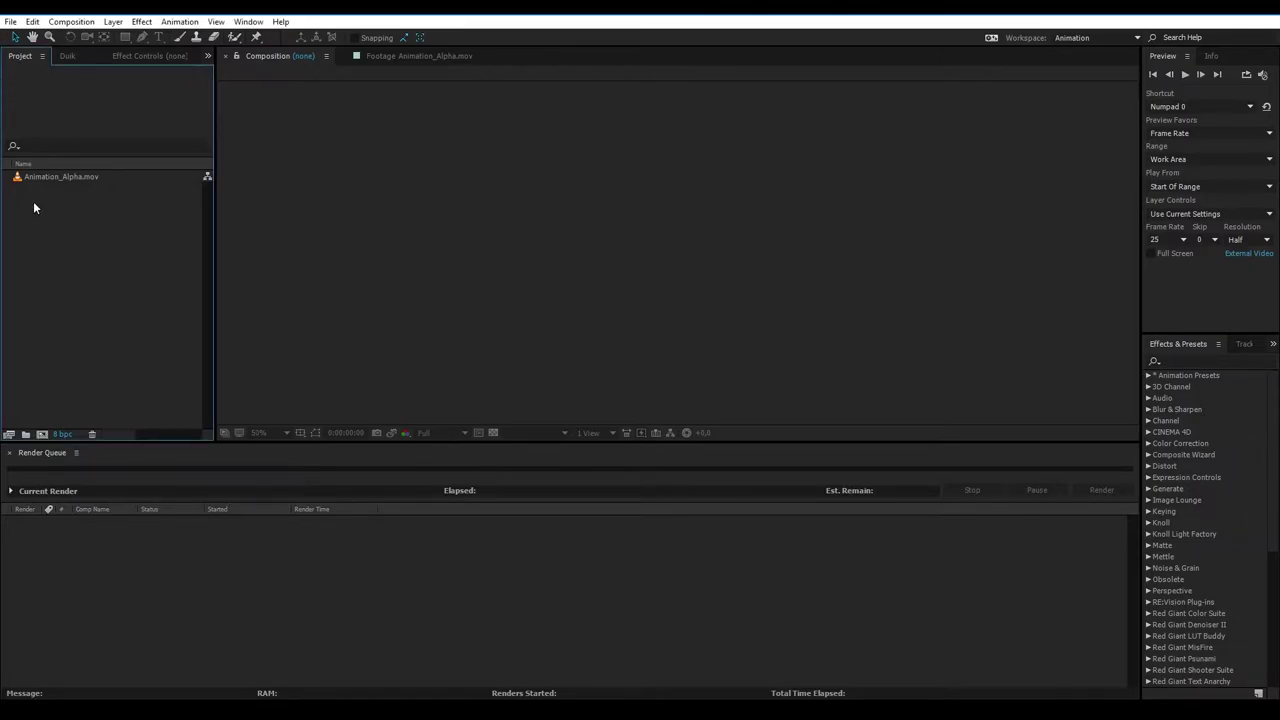
click(44, 177)
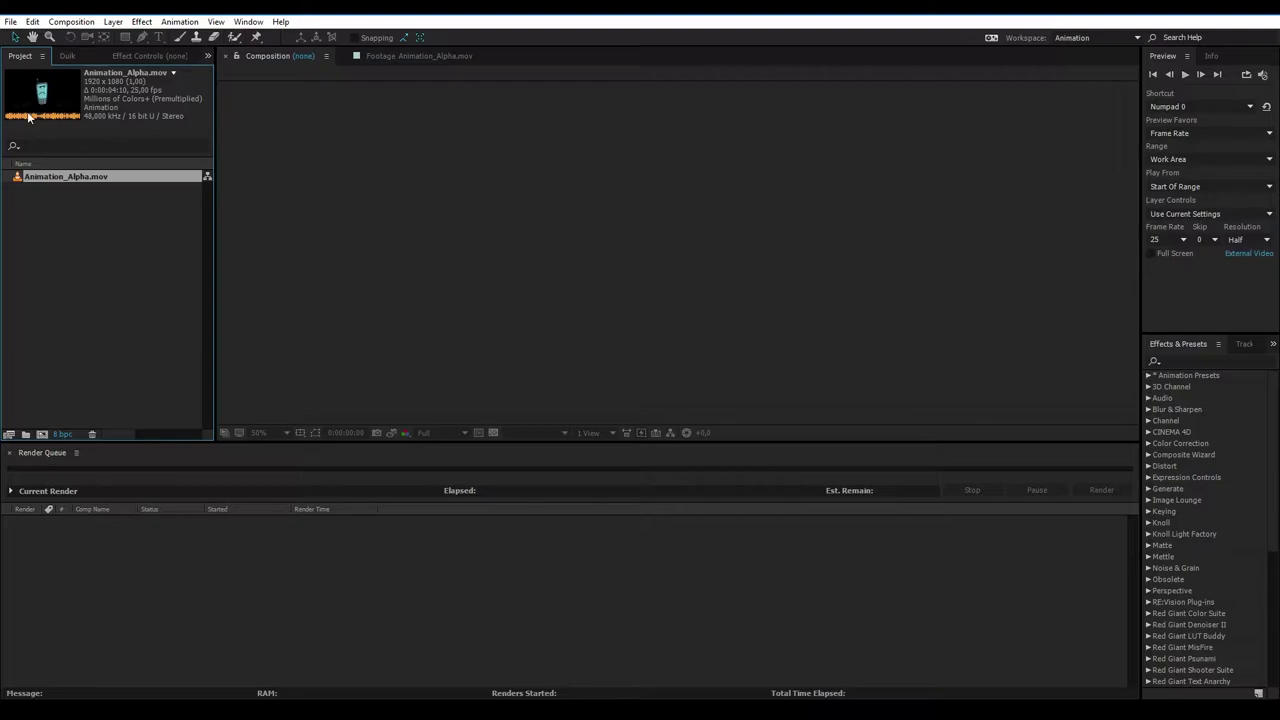
double_click(42, 177)
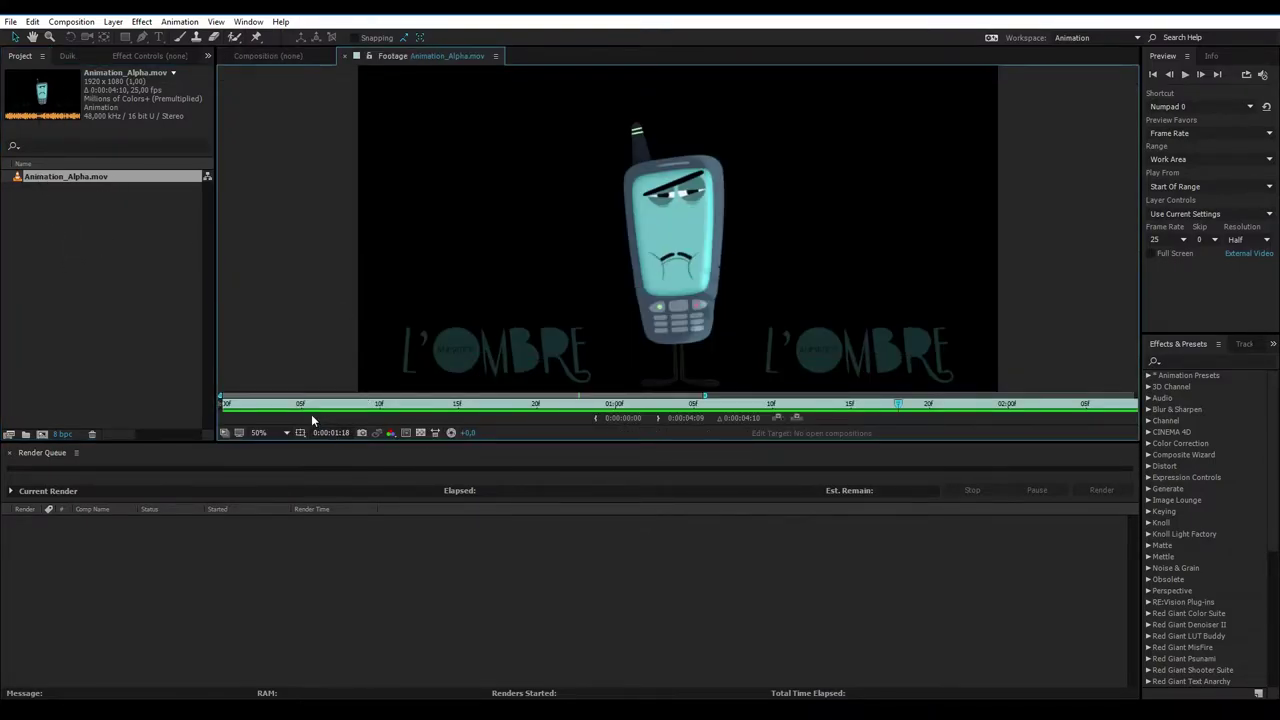
key(space)
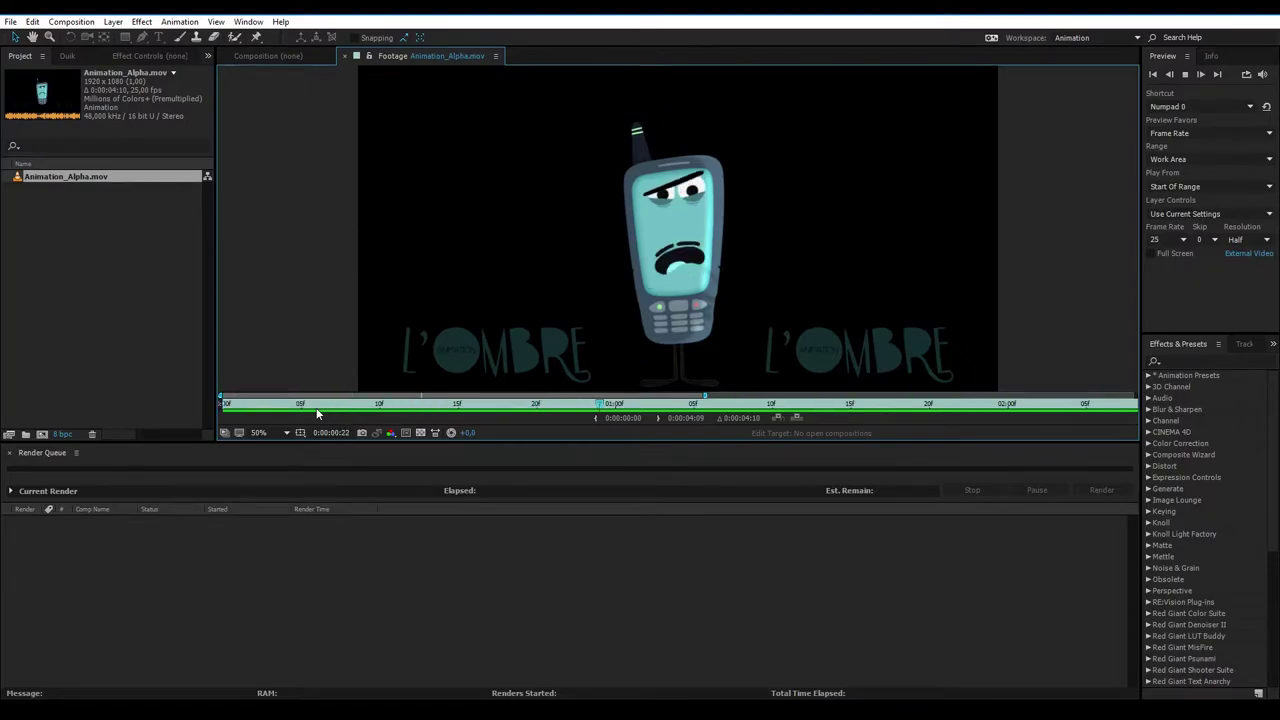
key(space)
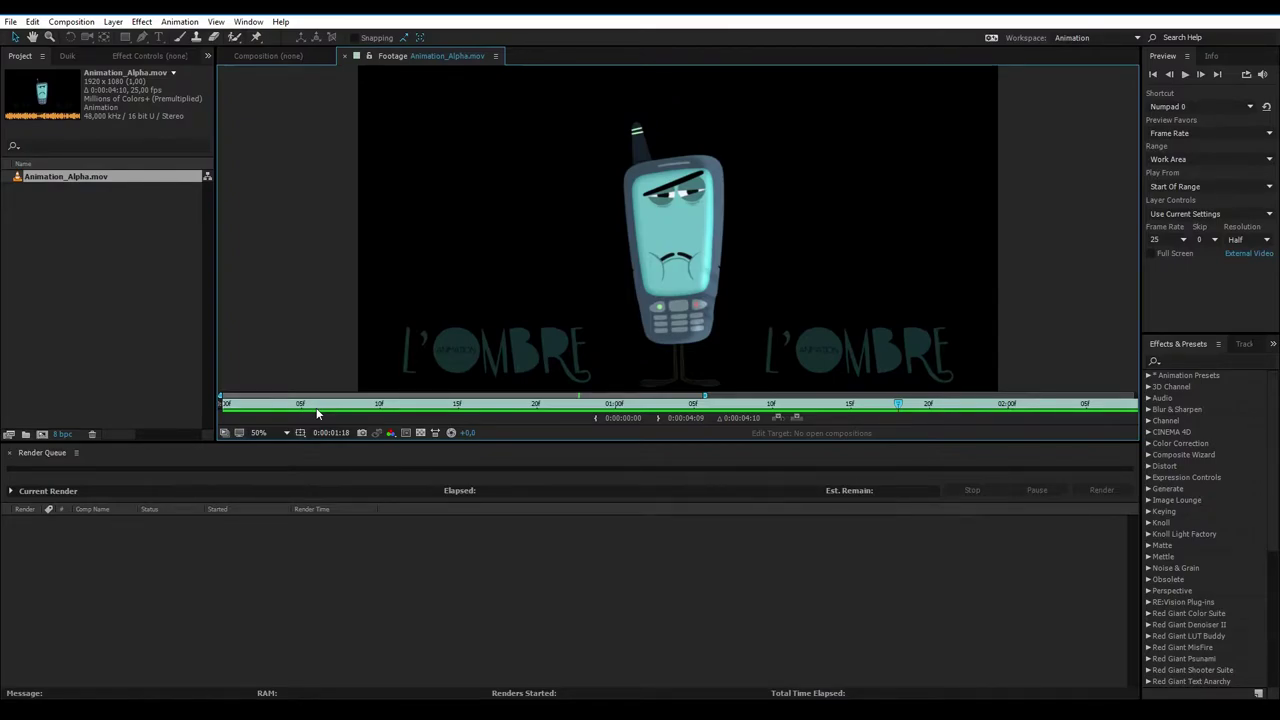
Create a composition from the Animation_Alpha.mov footage and set its viewer resolution to Half
click(130, 280)
click(60, 180)
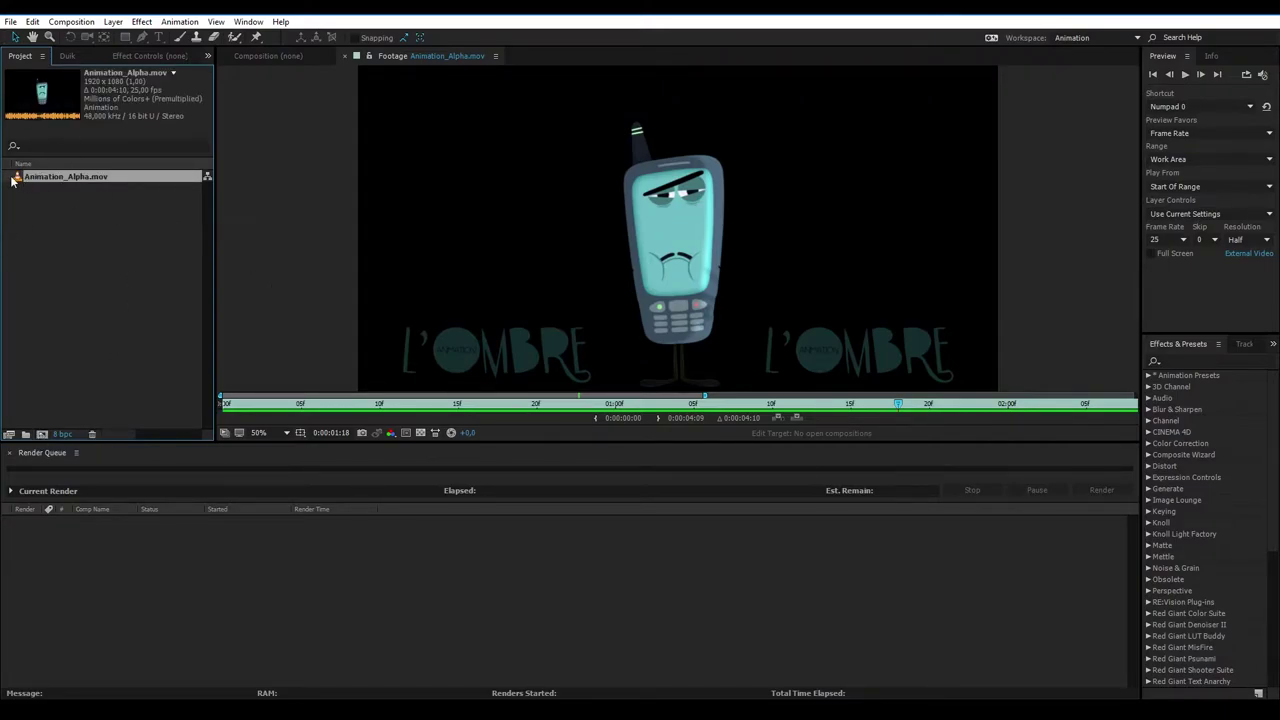
drag(15, 181, 42, 437)
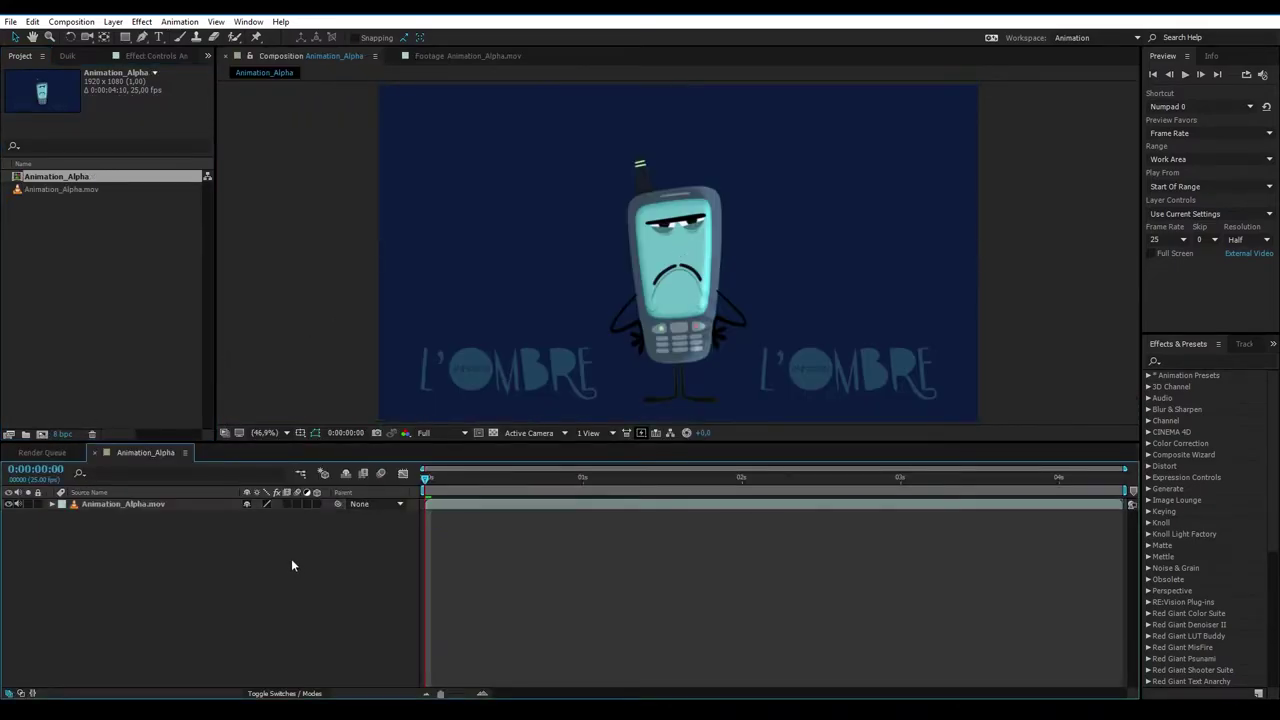
click(330, 340)
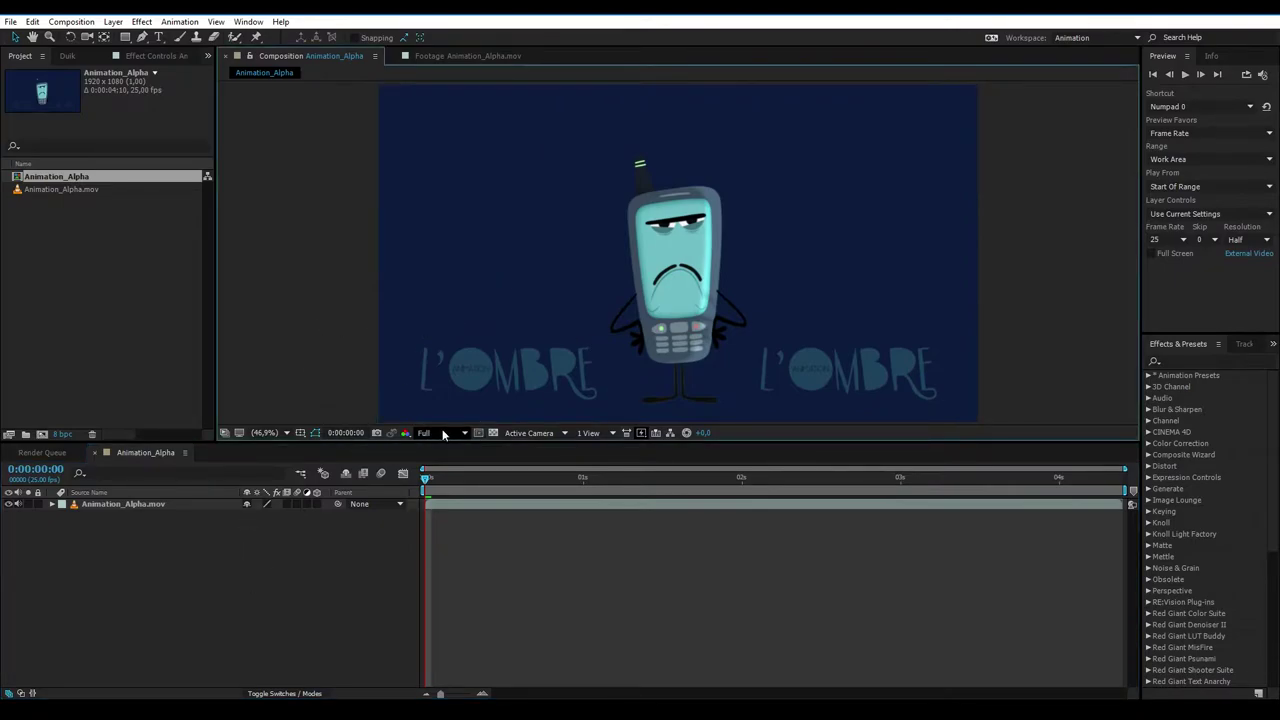
click(437, 433)
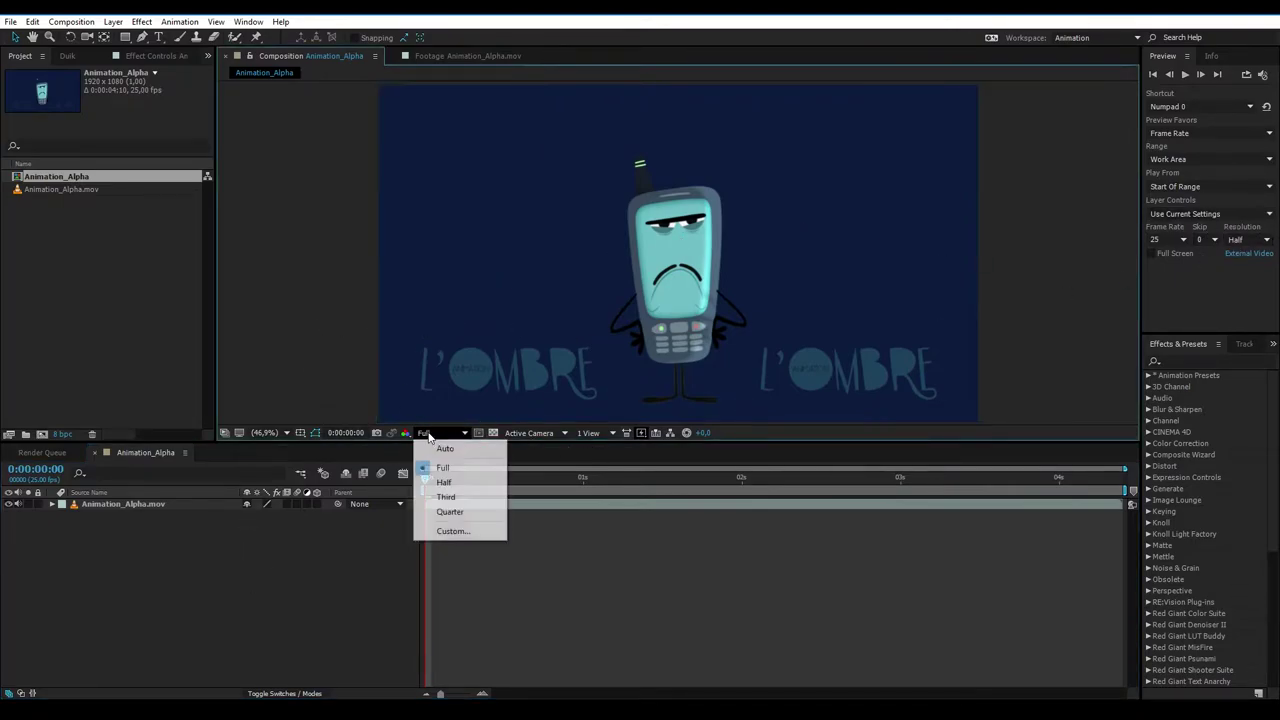
click(445, 483)
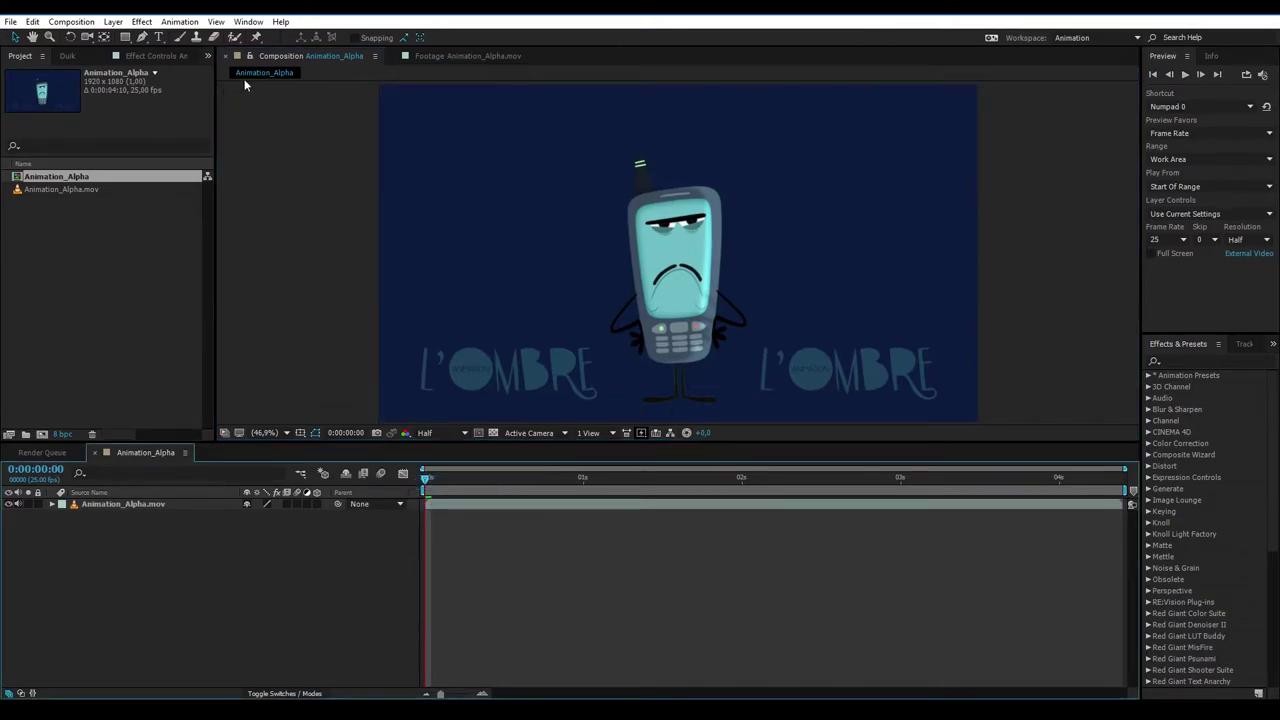
Activate the Puppet Pin tool and close the layer and footage viewers so only the composition is shown
click(256, 38)
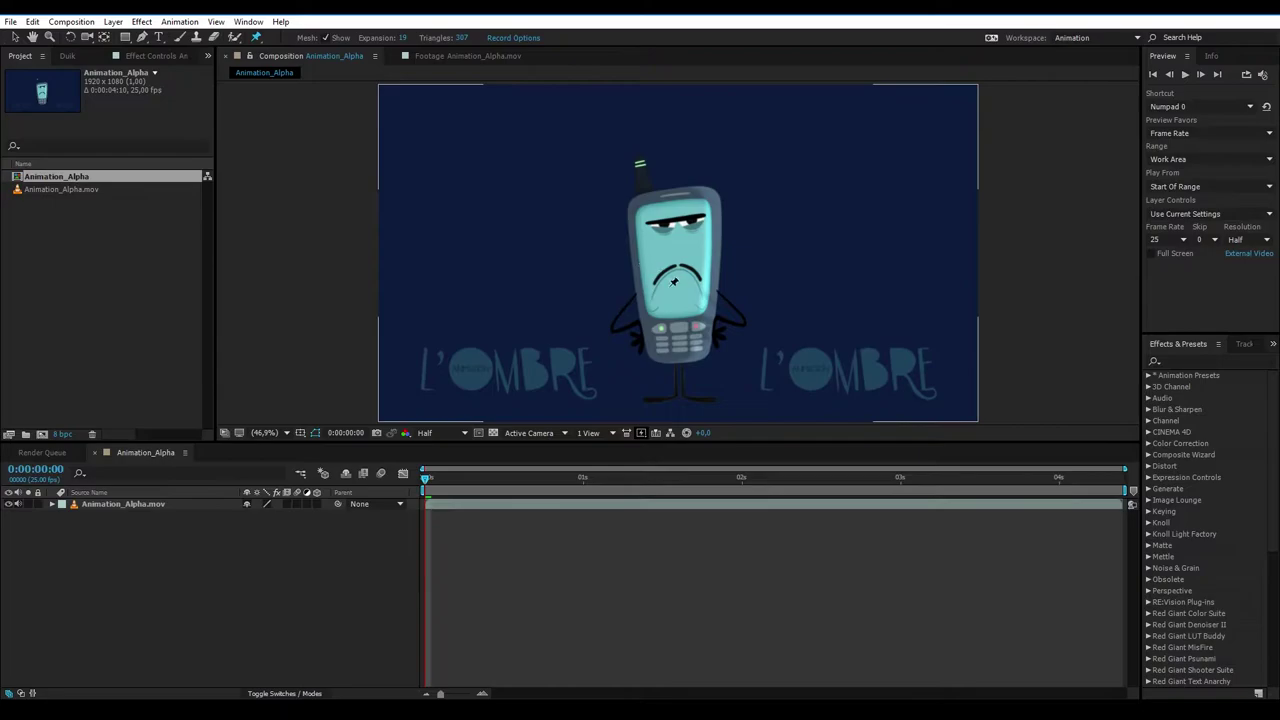
double_click(125, 504)
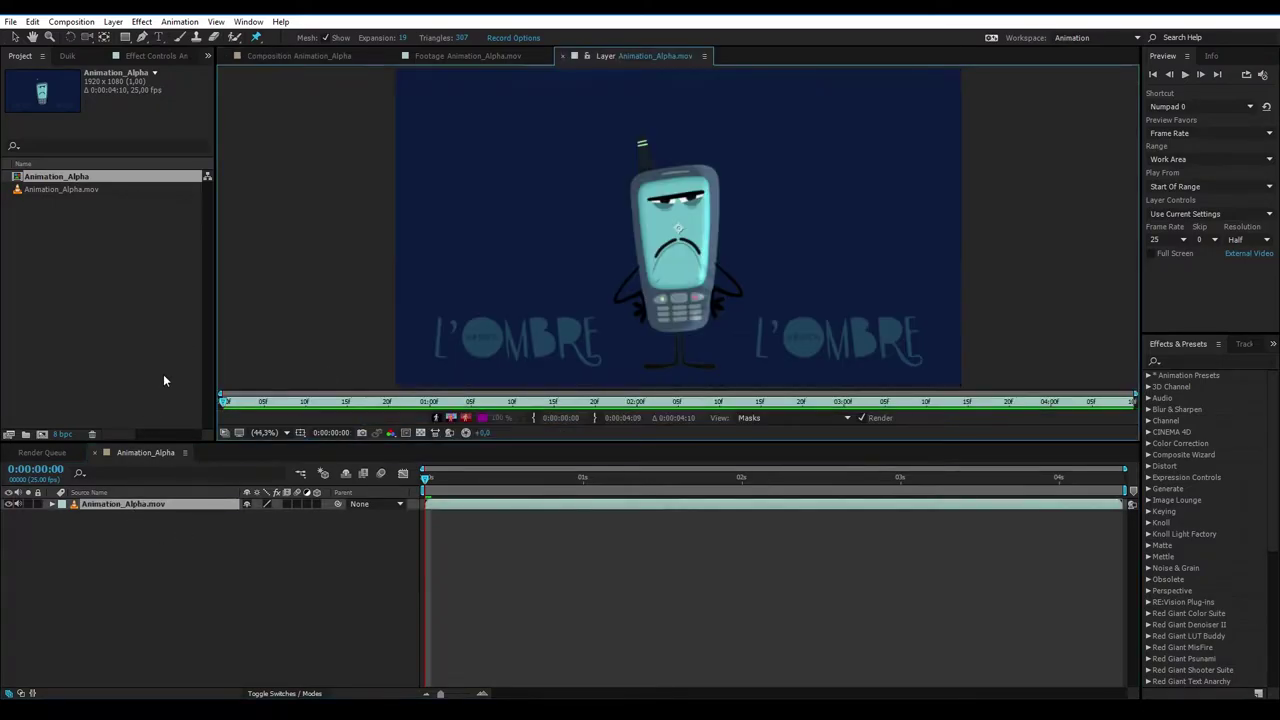
click(562, 56)
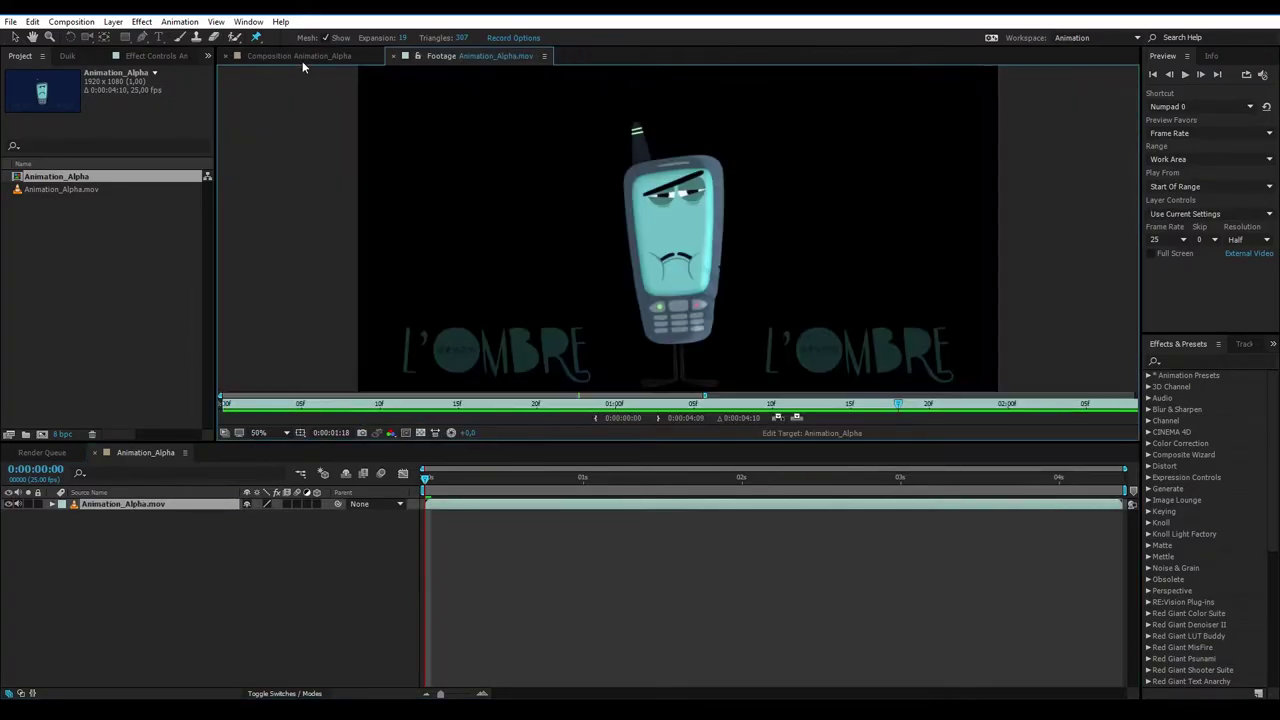
click(412, 56)
click(395, 56)
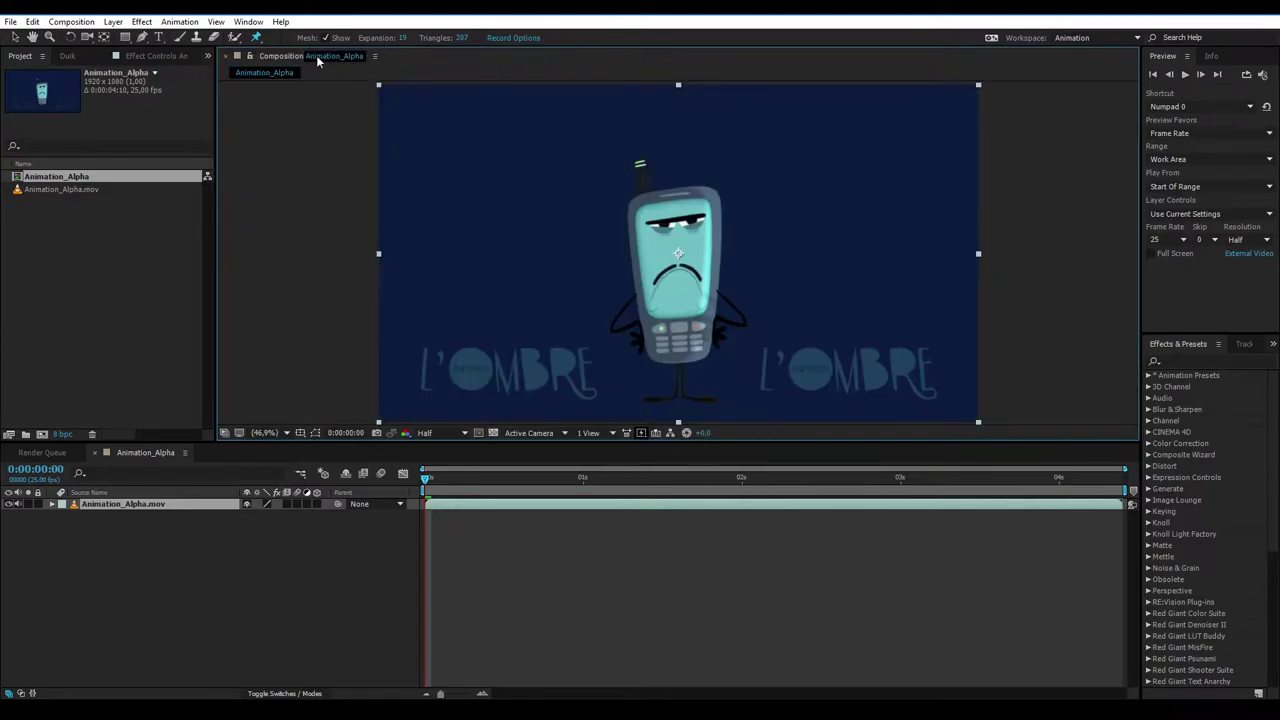
Place three puppet pins on the phone character in the Animation_Alpha.mov layer: top of the body, mouth and legs
click(177, 571)
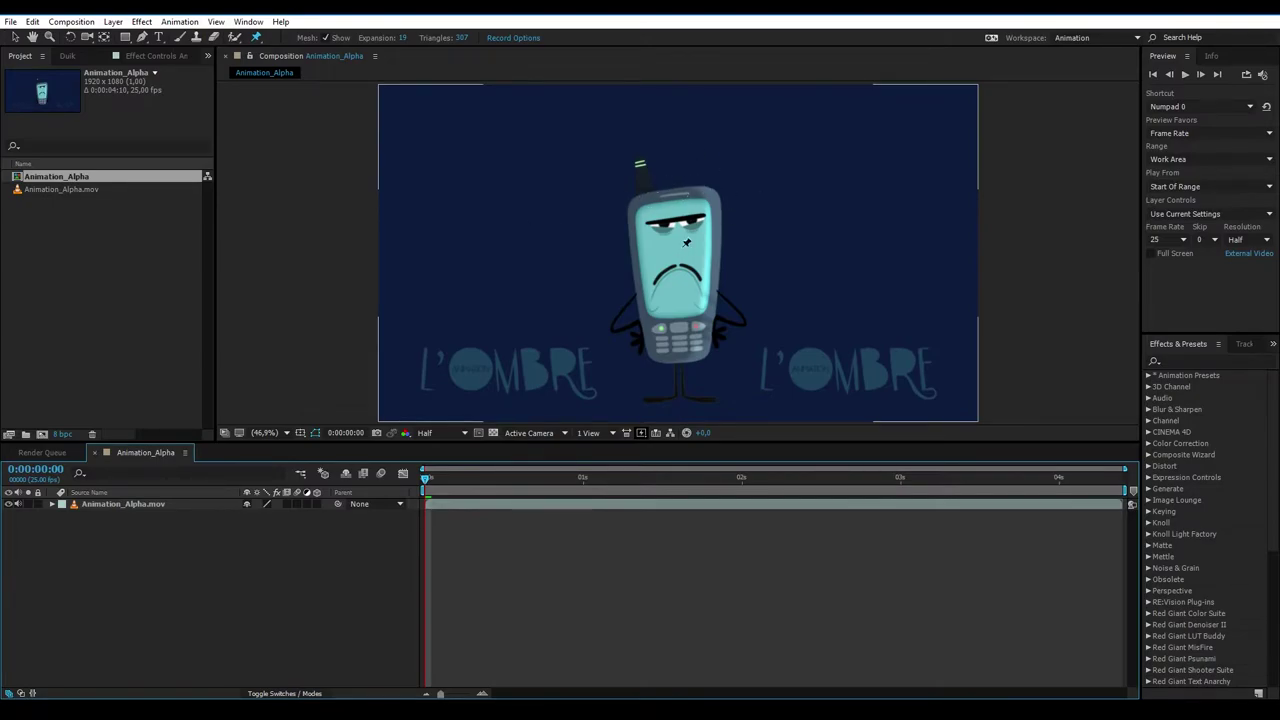
click(172, 510)
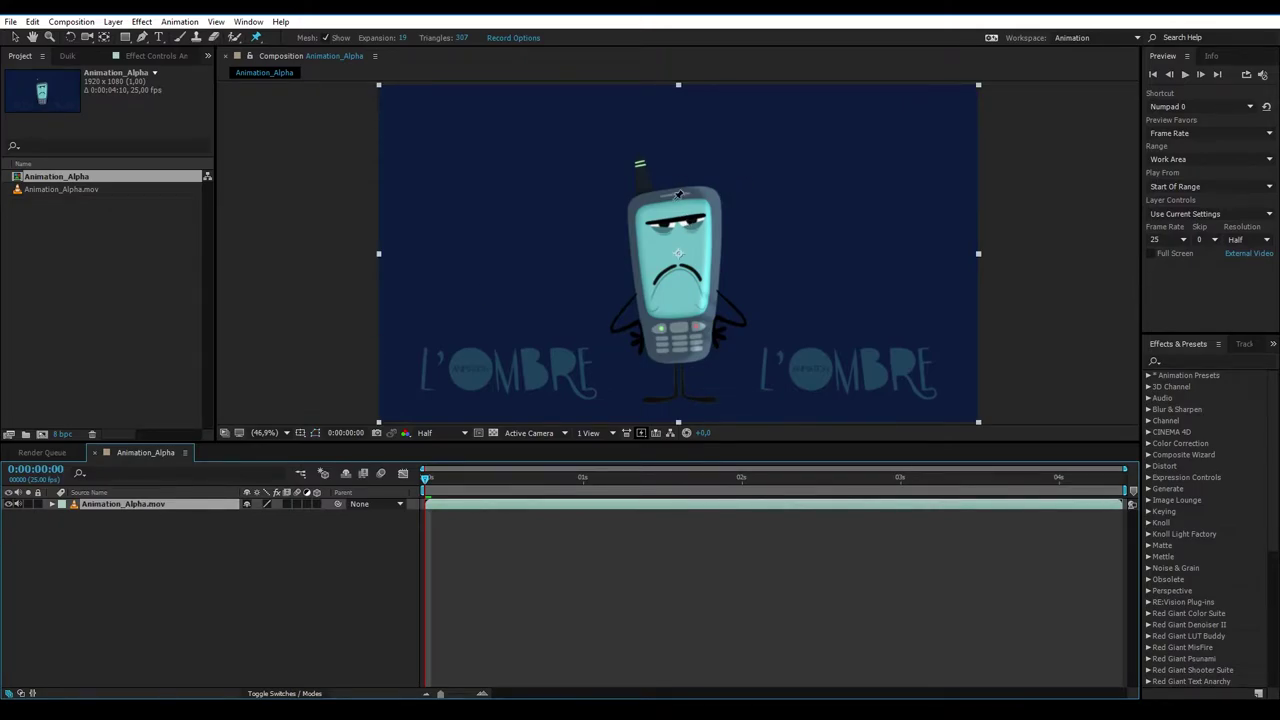
click(671, 193)
click(678, 256)
click(680, 387)
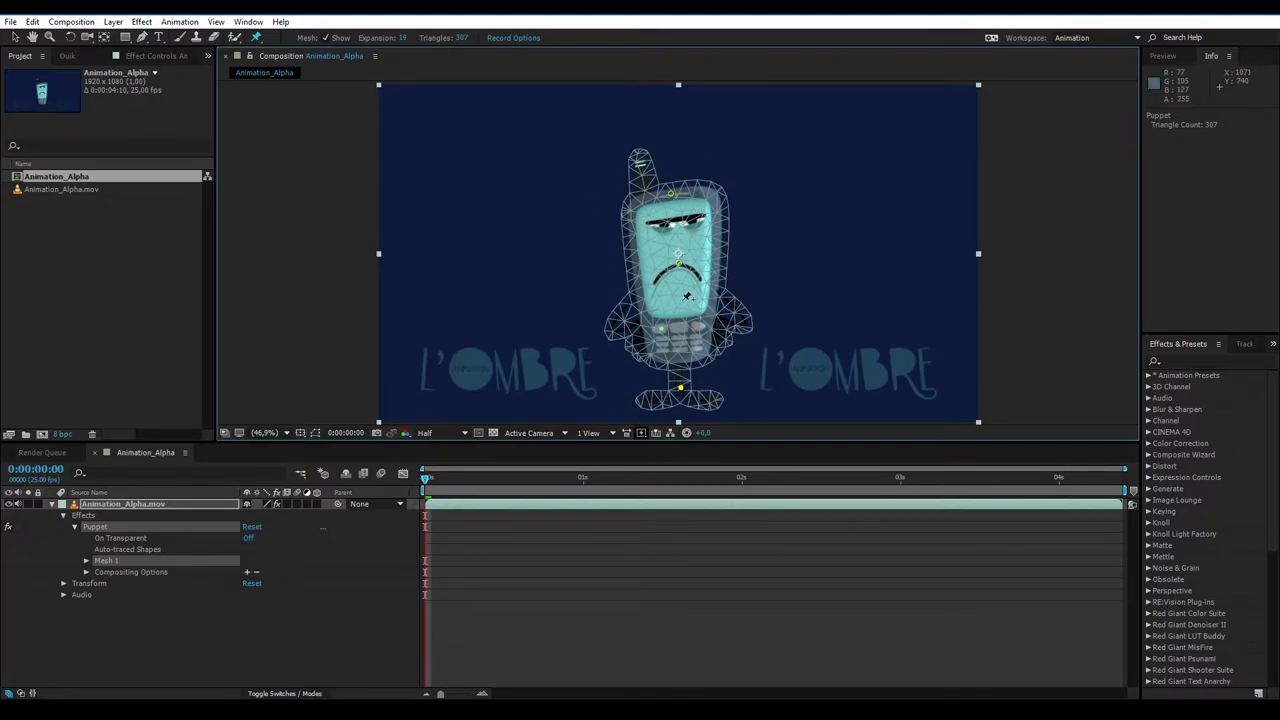
Bend the character by moving its top pin, then add a pin beside the keypad and pull it outward
drag(678, 259, 677, 263)
drag(673, 198, 703, 232)
click(653, 319)
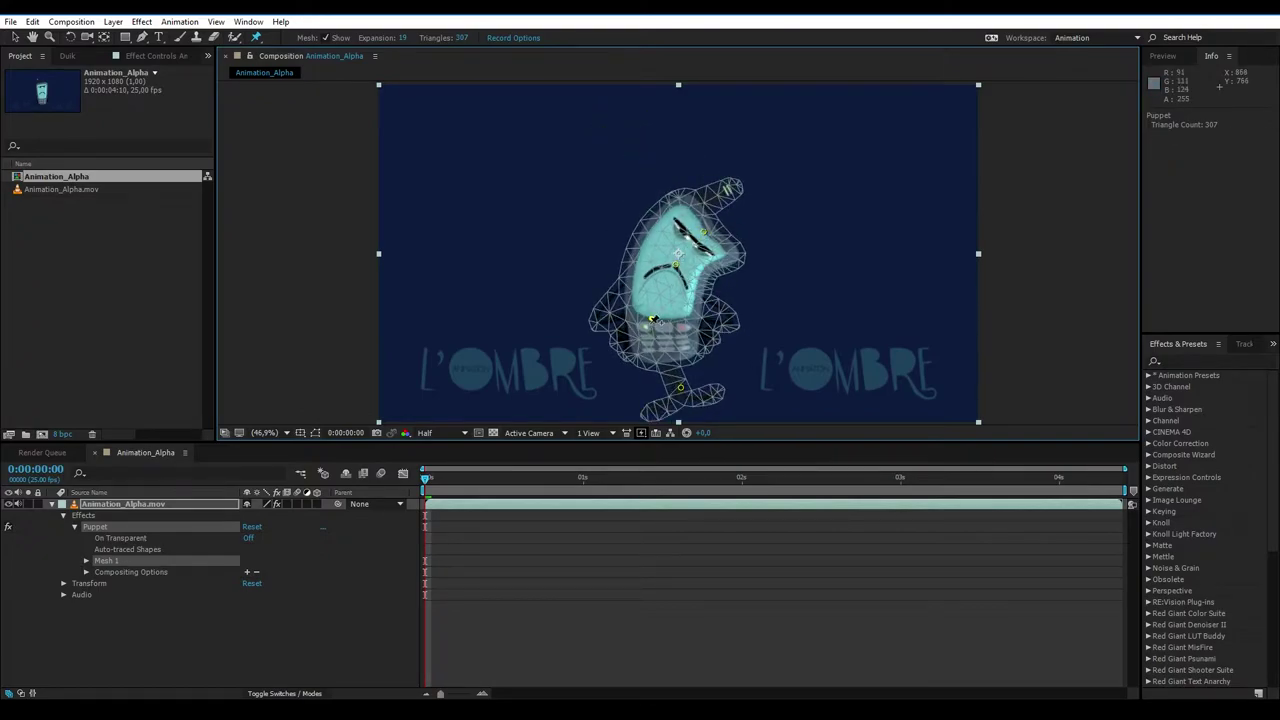
drag(653, 320, 569, 271)
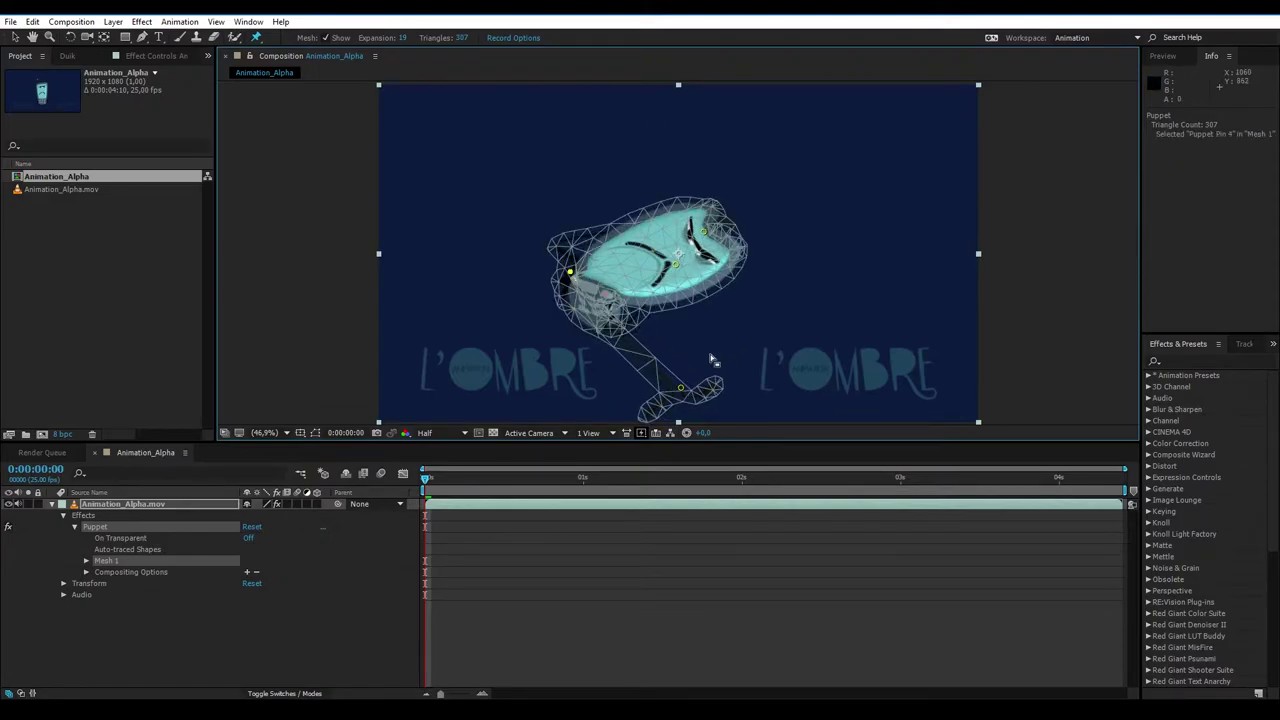
Undo the puppet deformations and pins, and delete the remaining Puppet effect from the Animation_Alpha.mov layer
key(ctrl+z)
key(ctrl+z)
key(ctrl+z)
key(ctrl+z)
key(ctrl+z)
key(ctrl+z)
key(ctrl+z)
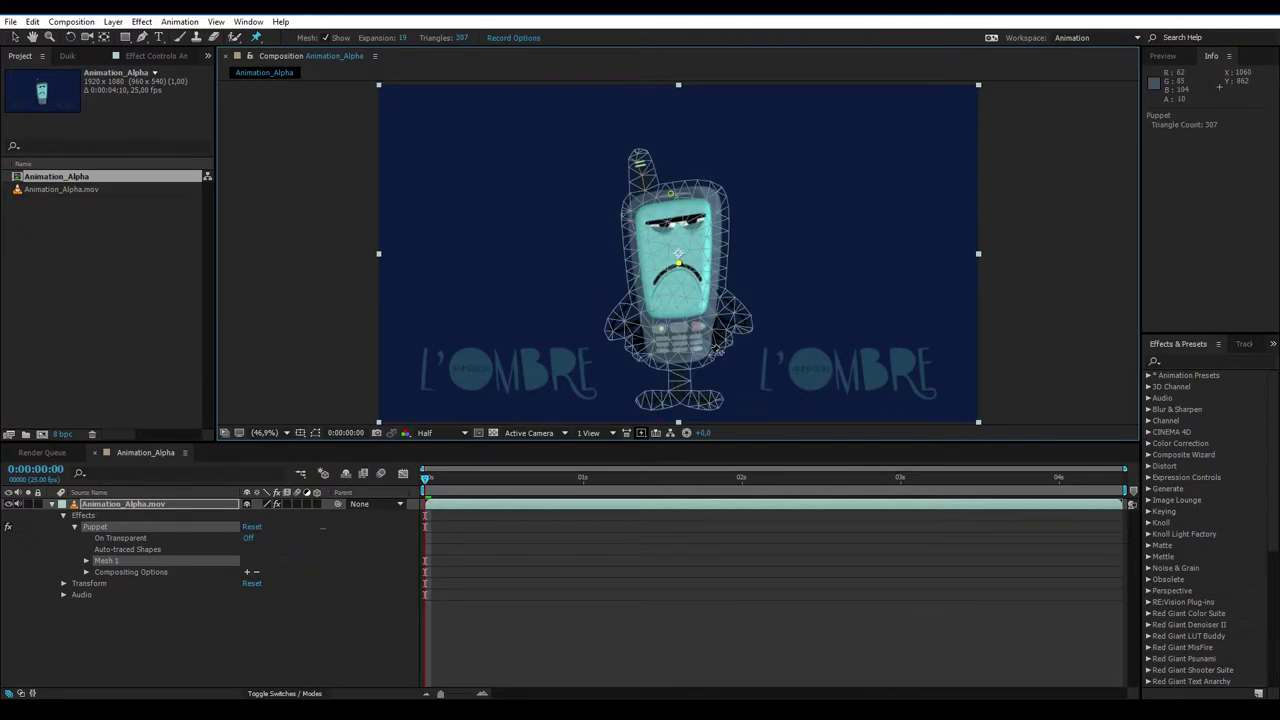
key(ctrl+z)
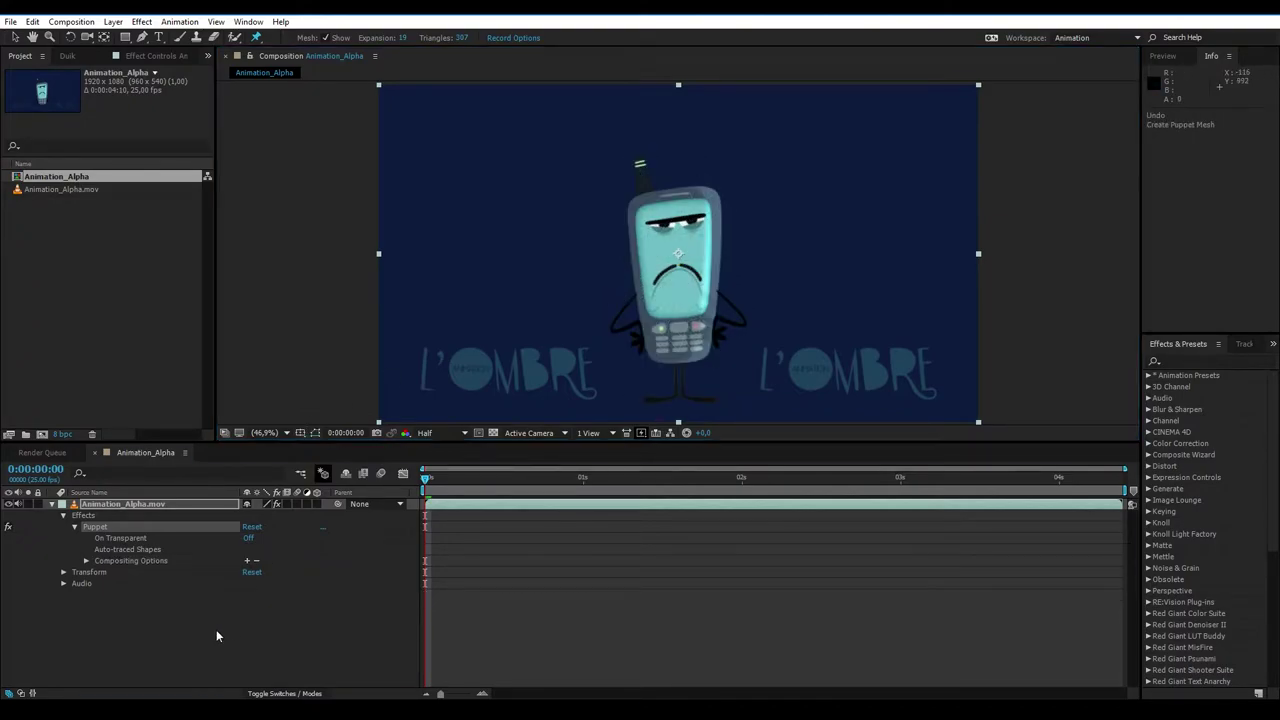
click(100, 522)
click(100, 506)
key(Delete)
click(136, 561)
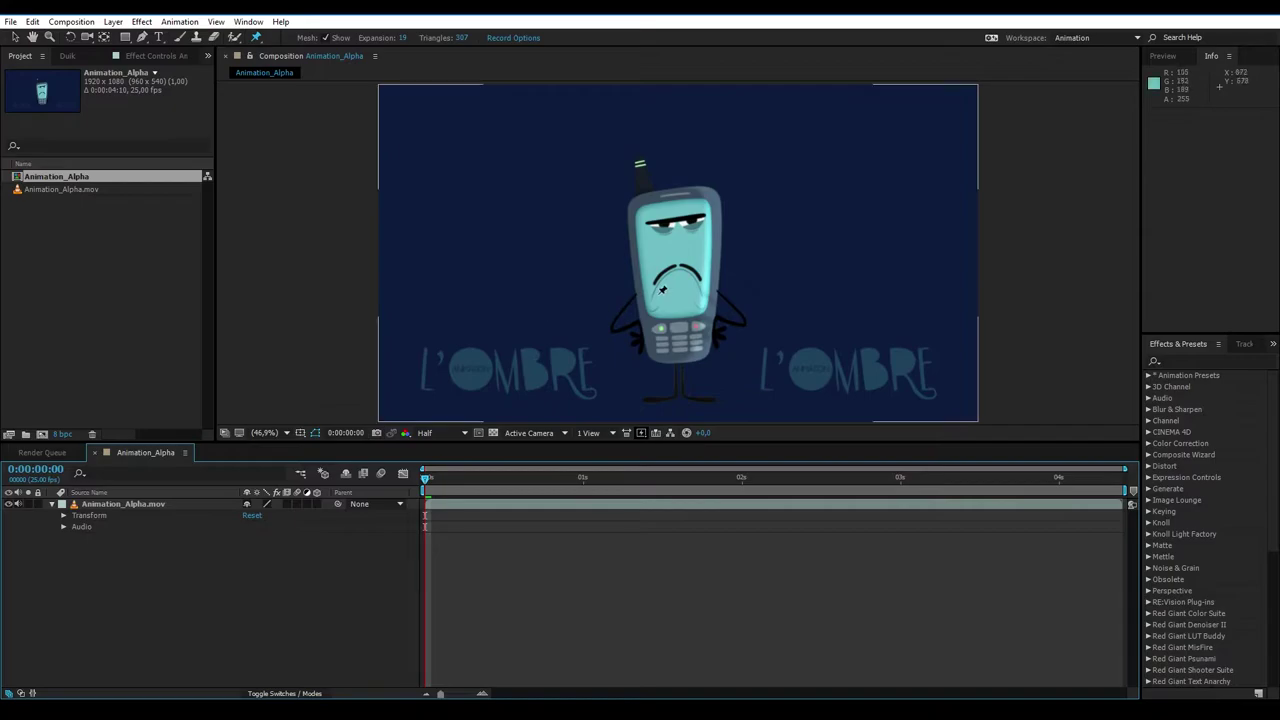
Place puppet pins on the phone's top edge, mouth and keypad, and bend its head toward the antenna side
click(265, 432)
click(280, 449)
click(466, 566)
key(ctrl+a)
click(316, 580)
click(143, 508)
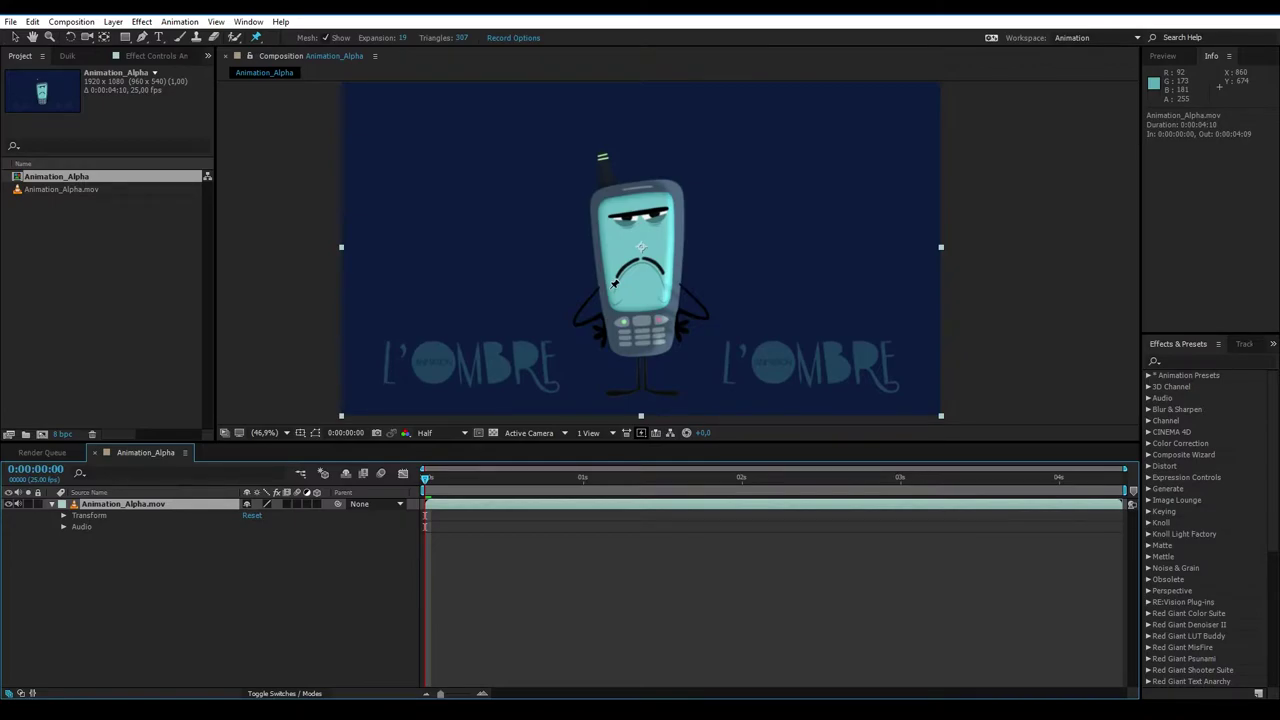
click(627, 187)
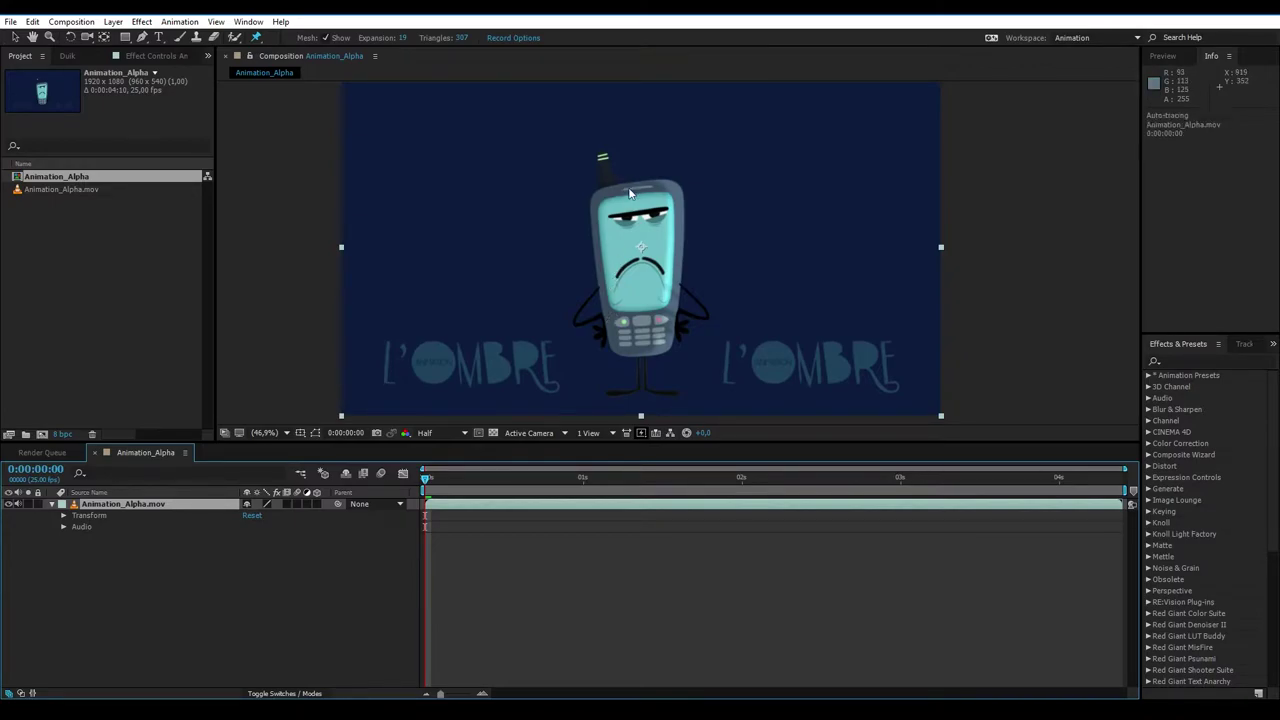
click(637, 274)
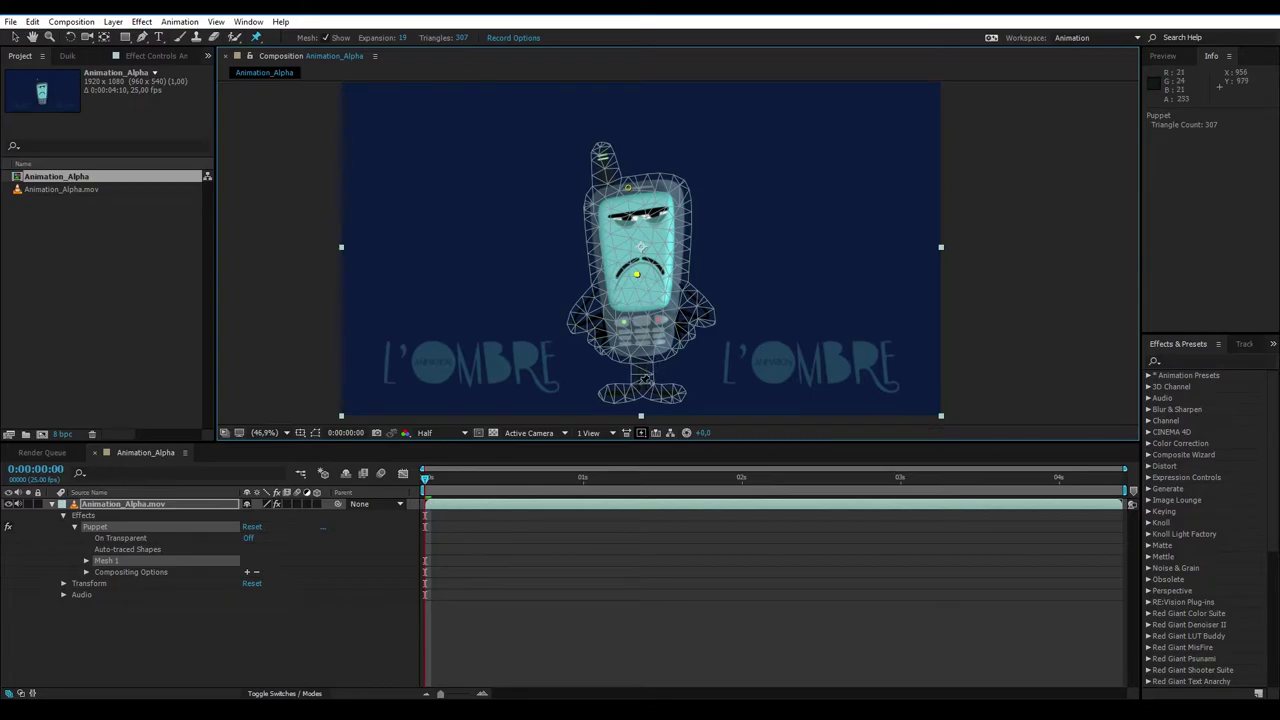
click(645, 345)
drag(627, 187, 605, 232)
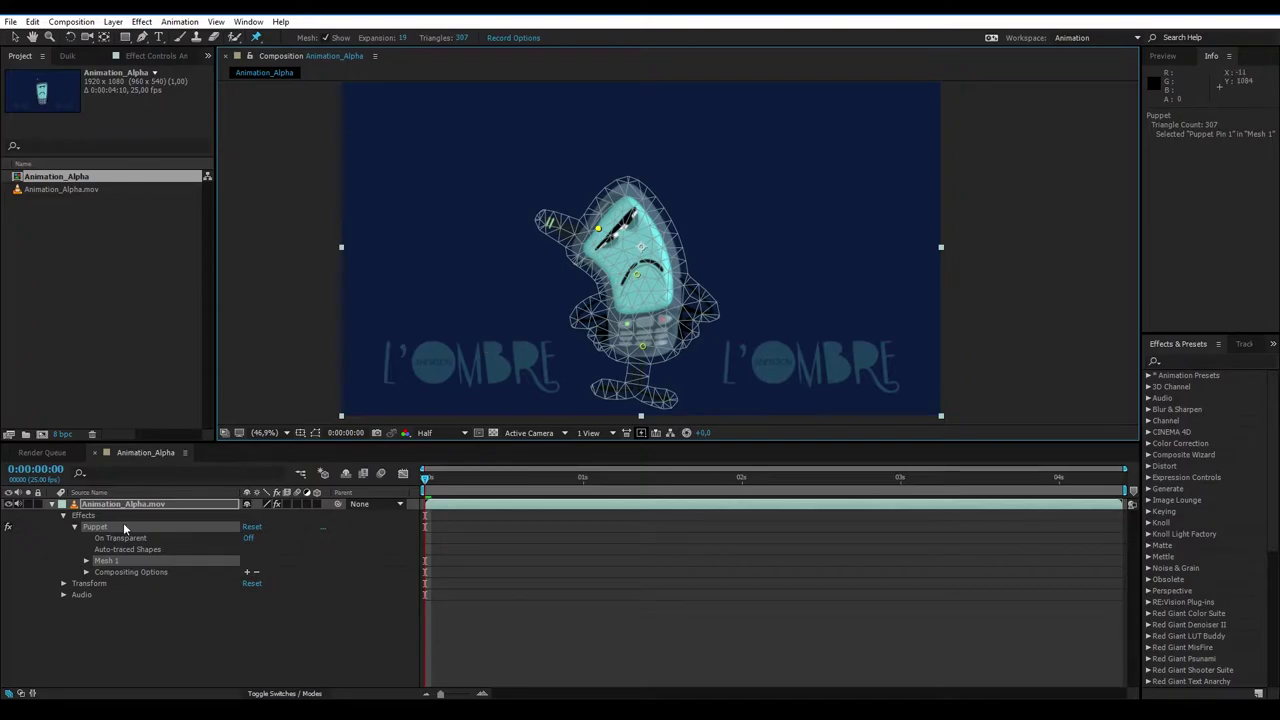
Undo the head bend and pin placement, and remove the Puppet effect from the Animation_Alpha.mov layer
key(ctrl+z)
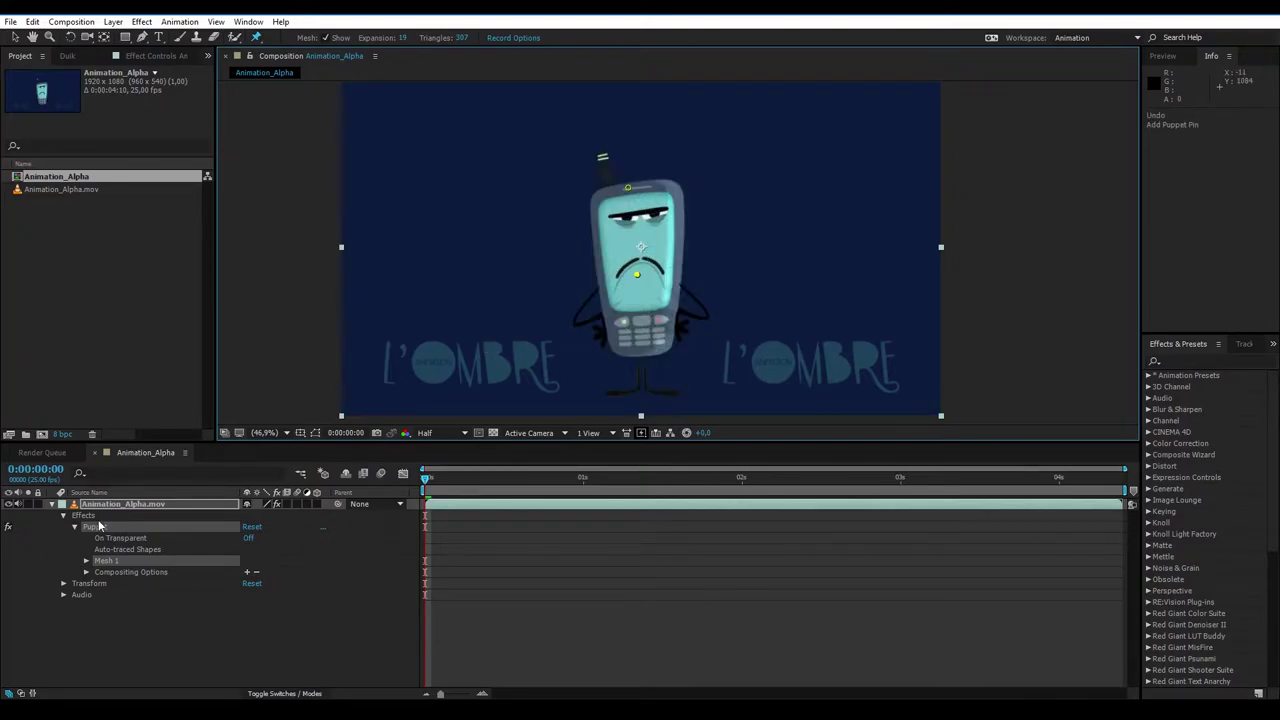
key(ctrl+z)
click(145, 602)
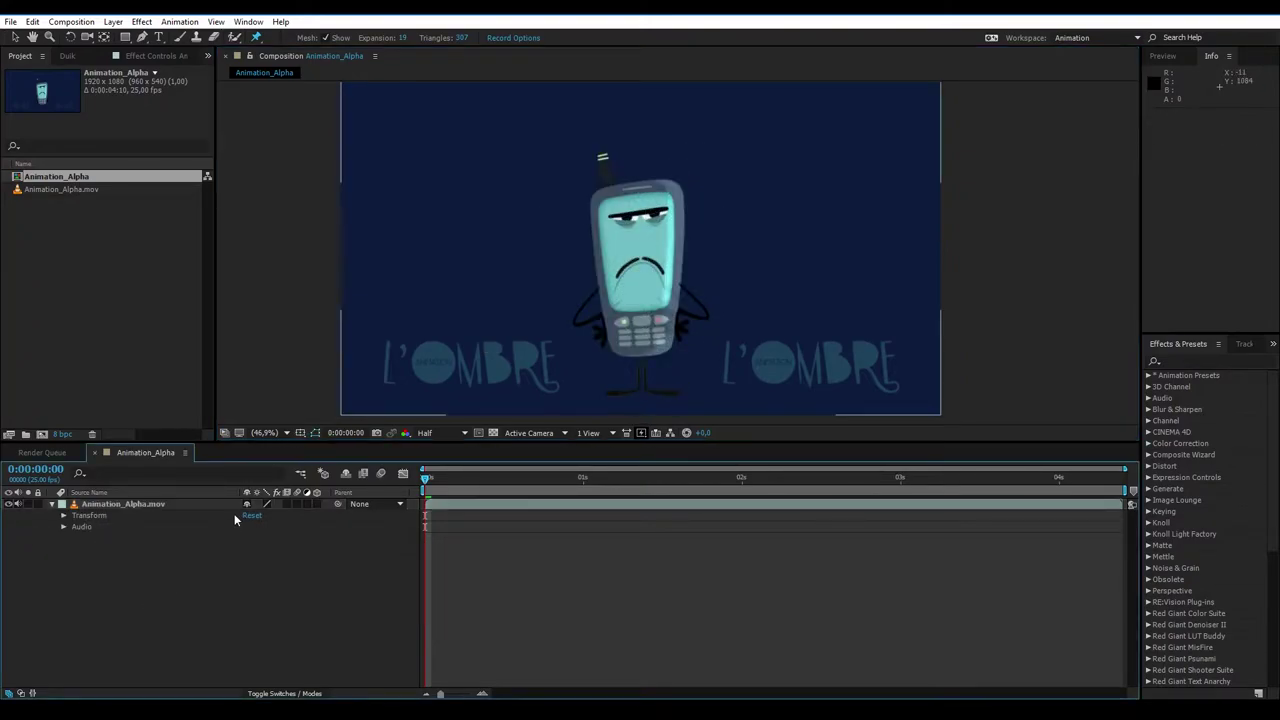
click(134, 505)
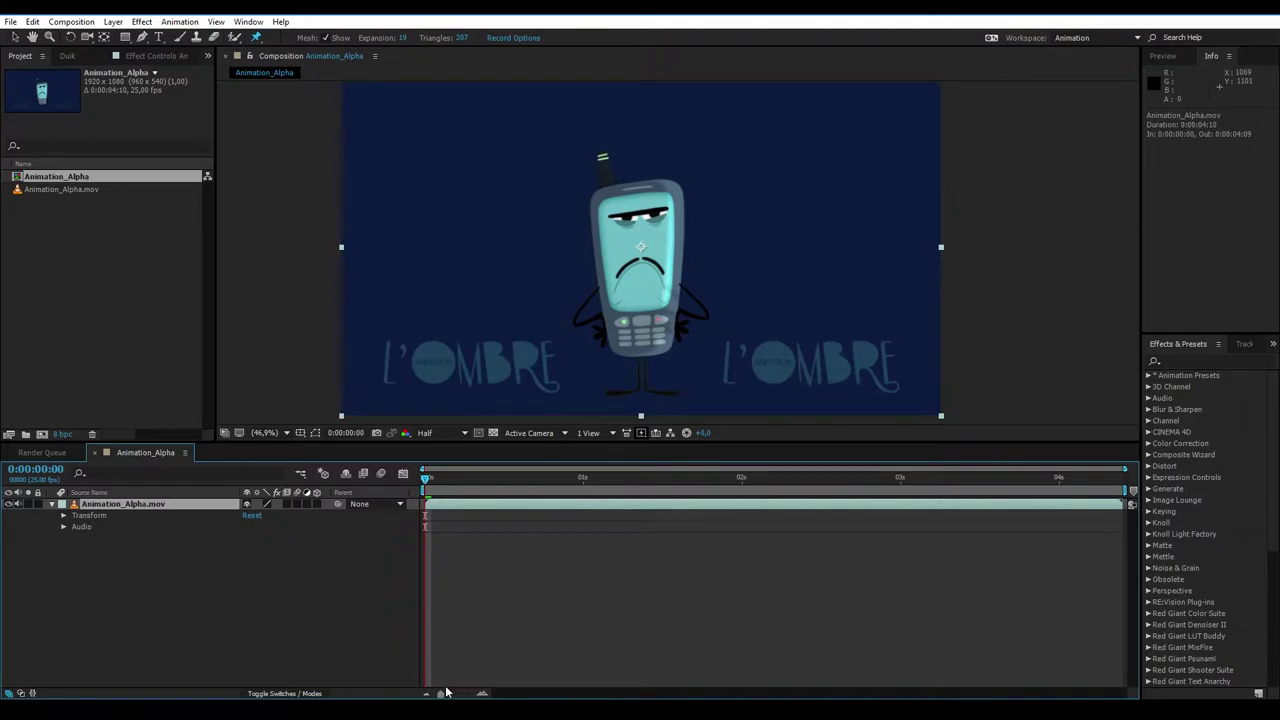
Play the composition from the start to review the animation, with the preview settings displayed
click(322, 604)
key(space)
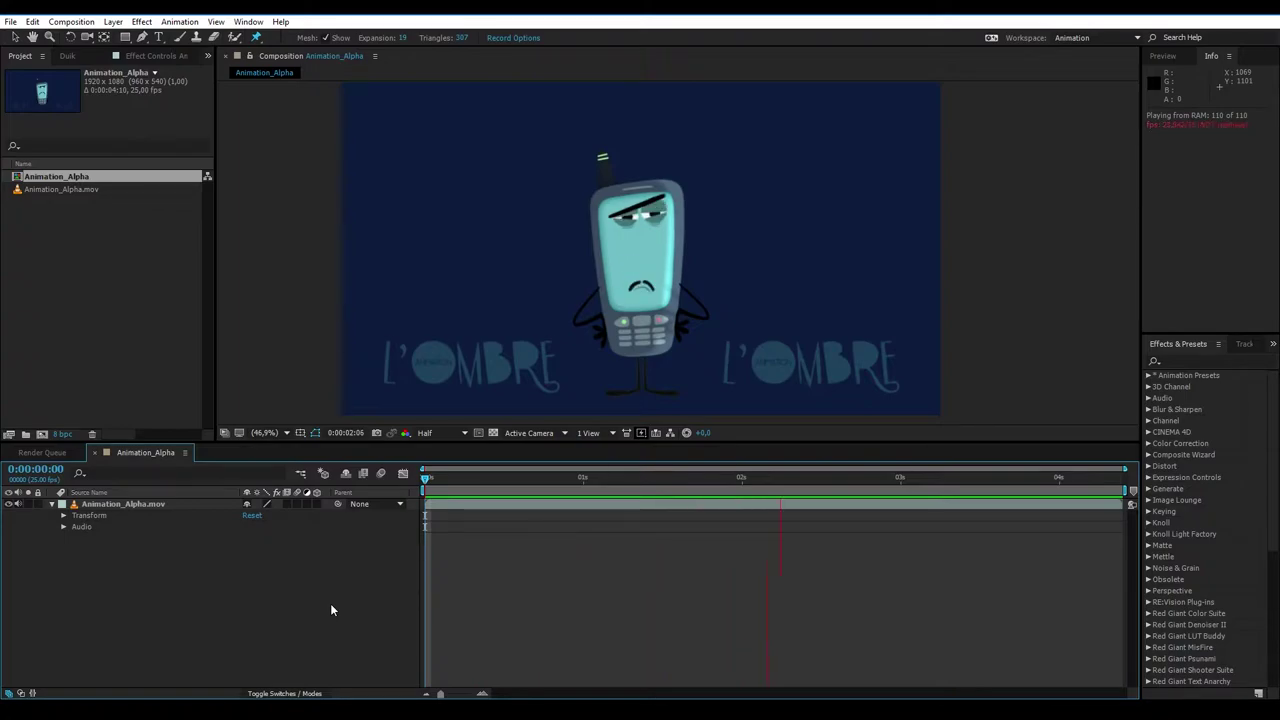
click(1158, 56)
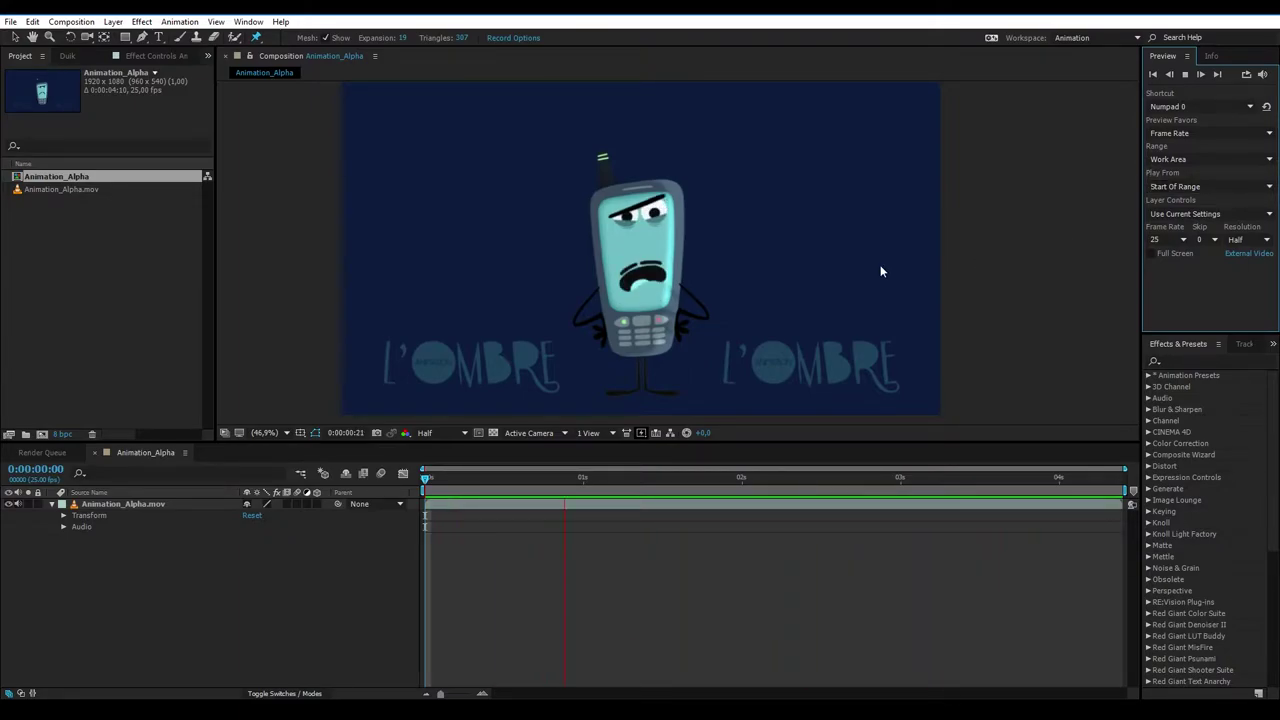
key(space)
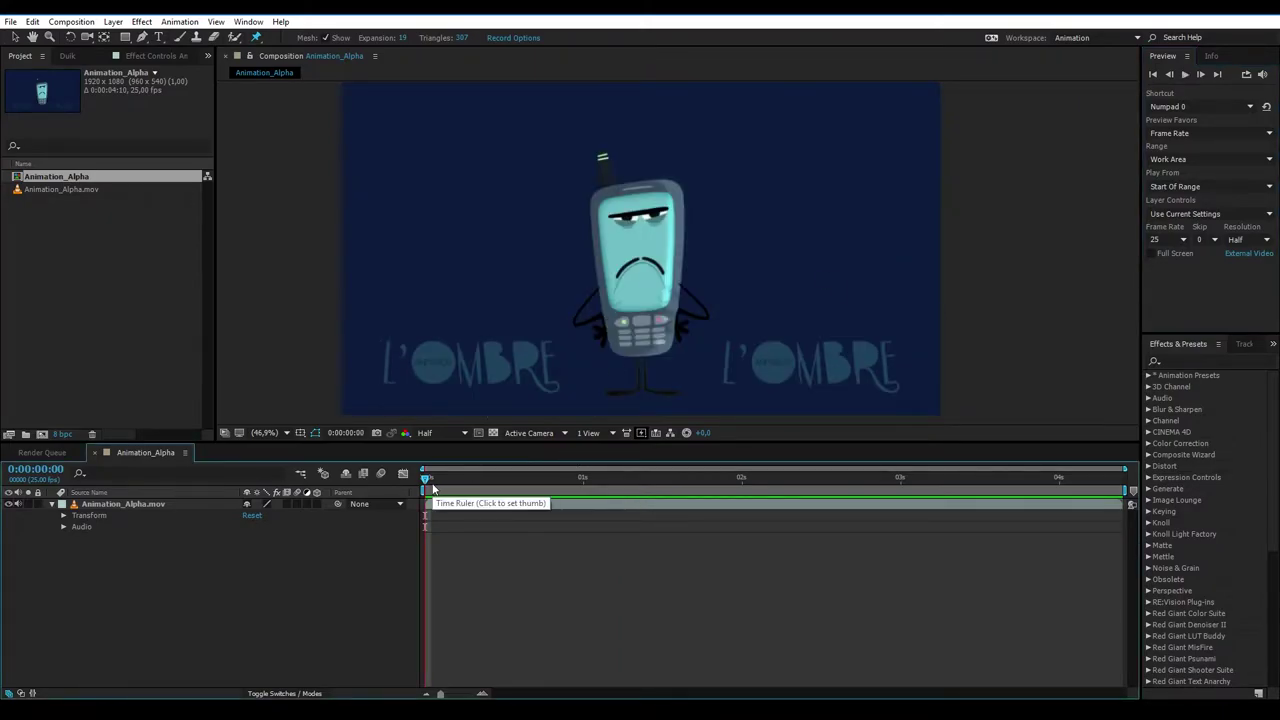
key(space)
Scrub through roughly the first two seconds of the composition to examine the changing facial expressions, stopping at 0:00:01:21
click(432, 484)
mouse_move(477, 480)
mouse_down()
mouse_move(790, 478)
mouse_move(397, 495)
mouse_move(503, 489)
mouse_move(422, 497)
mouse_move(492, 493)
mouse_up()
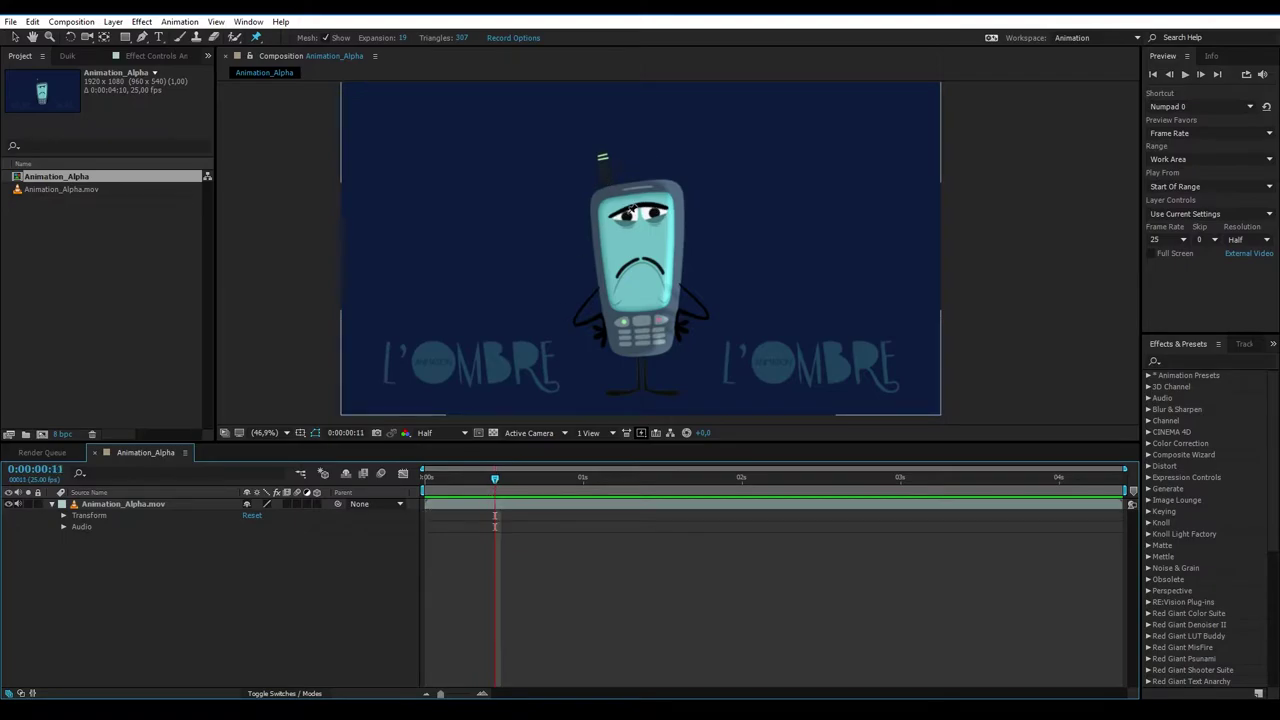
drag(497, 480, 584, 468)
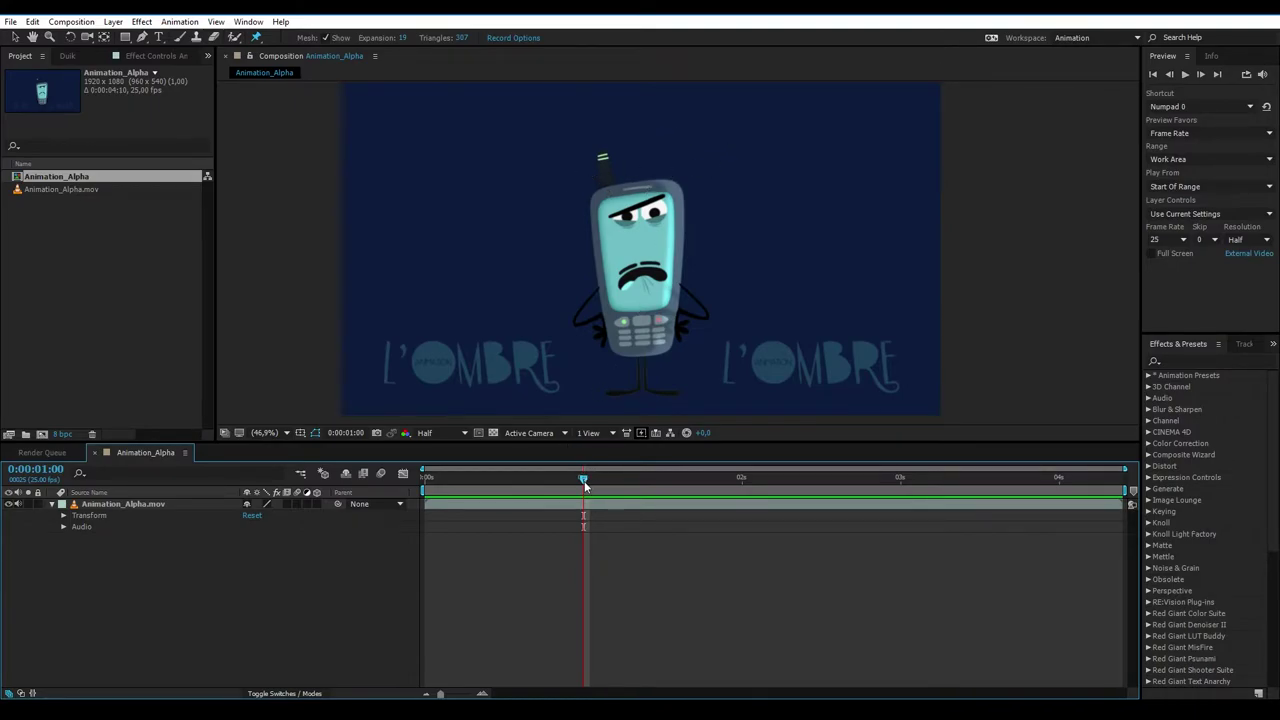
drag(601, 476, 767, 470)
drag(656, 475, 712, 472)
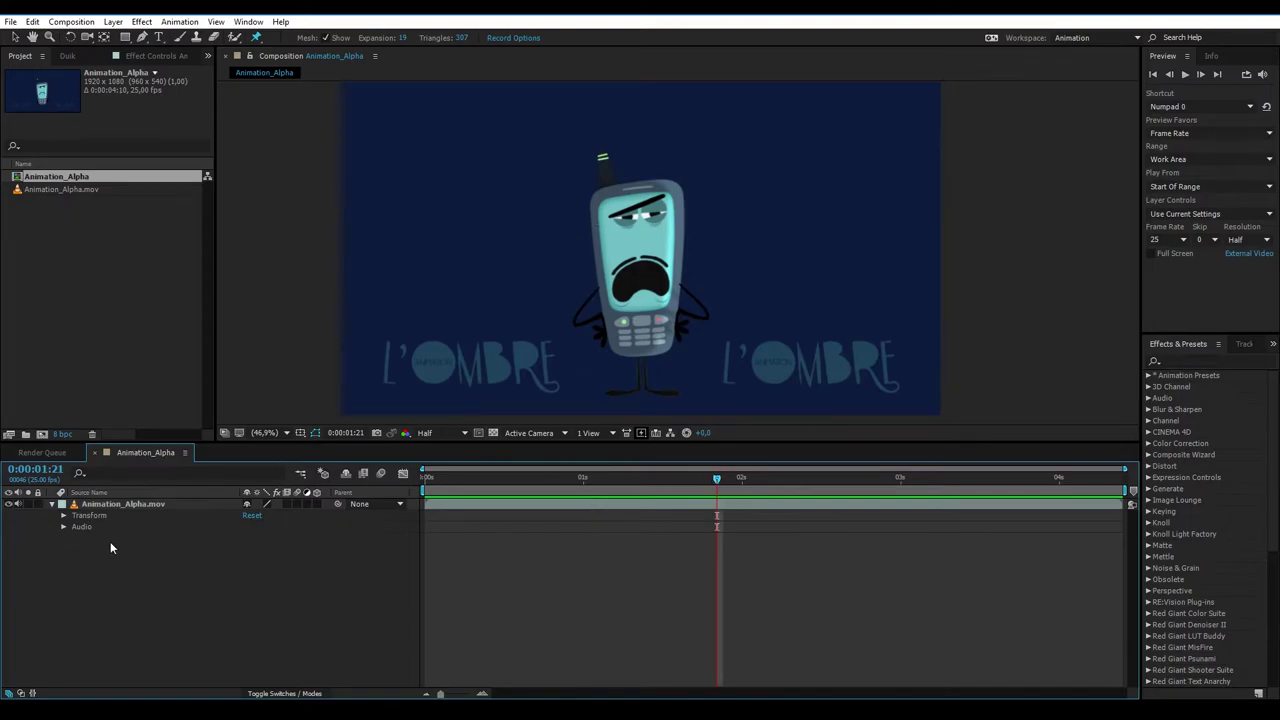
Check the frame at 0:00:02:02, return the playhead to the composition's start, and collapse the Animation_Alpha.mov layer's properties
click(116, 505)
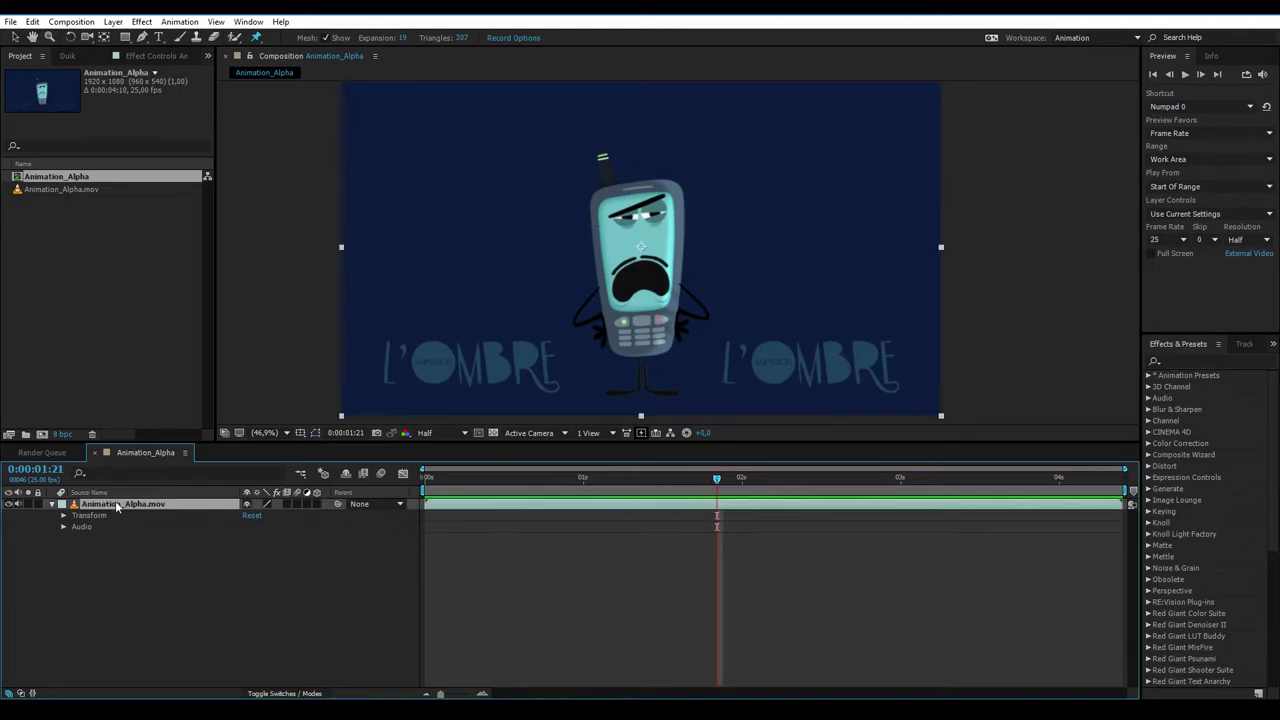
click(755, 479)
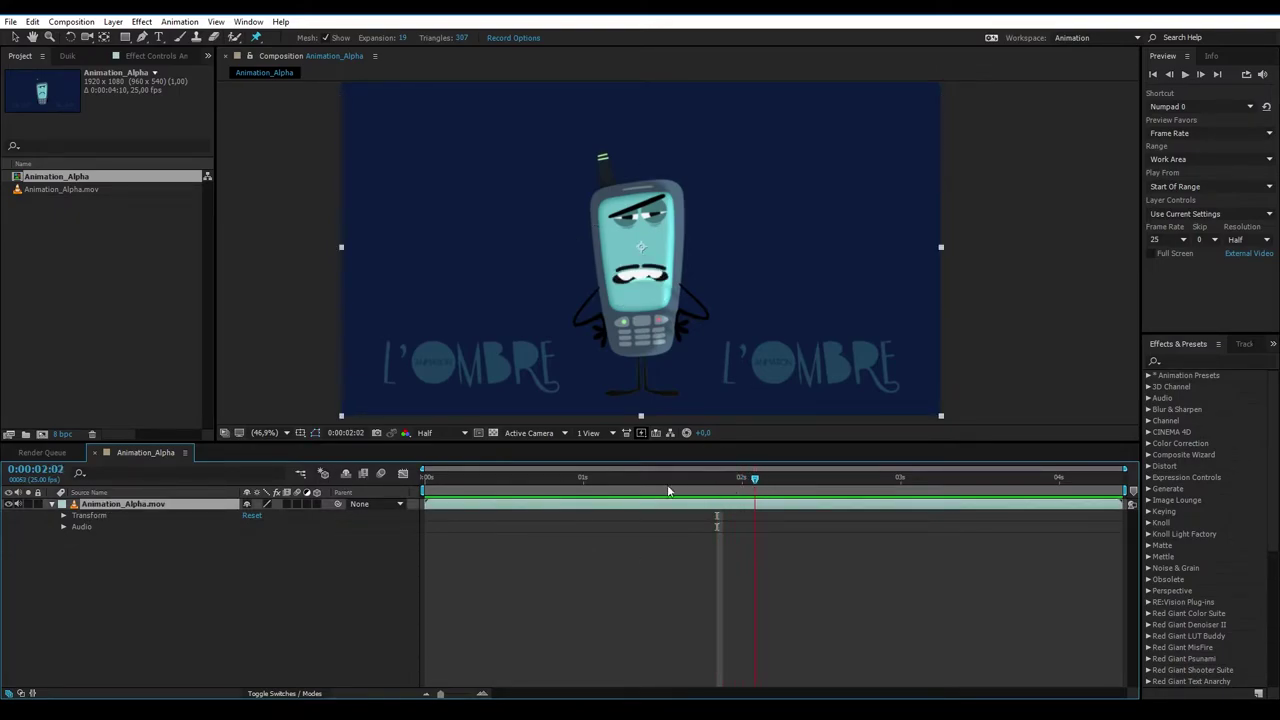
key(Home)
click(314, 565)
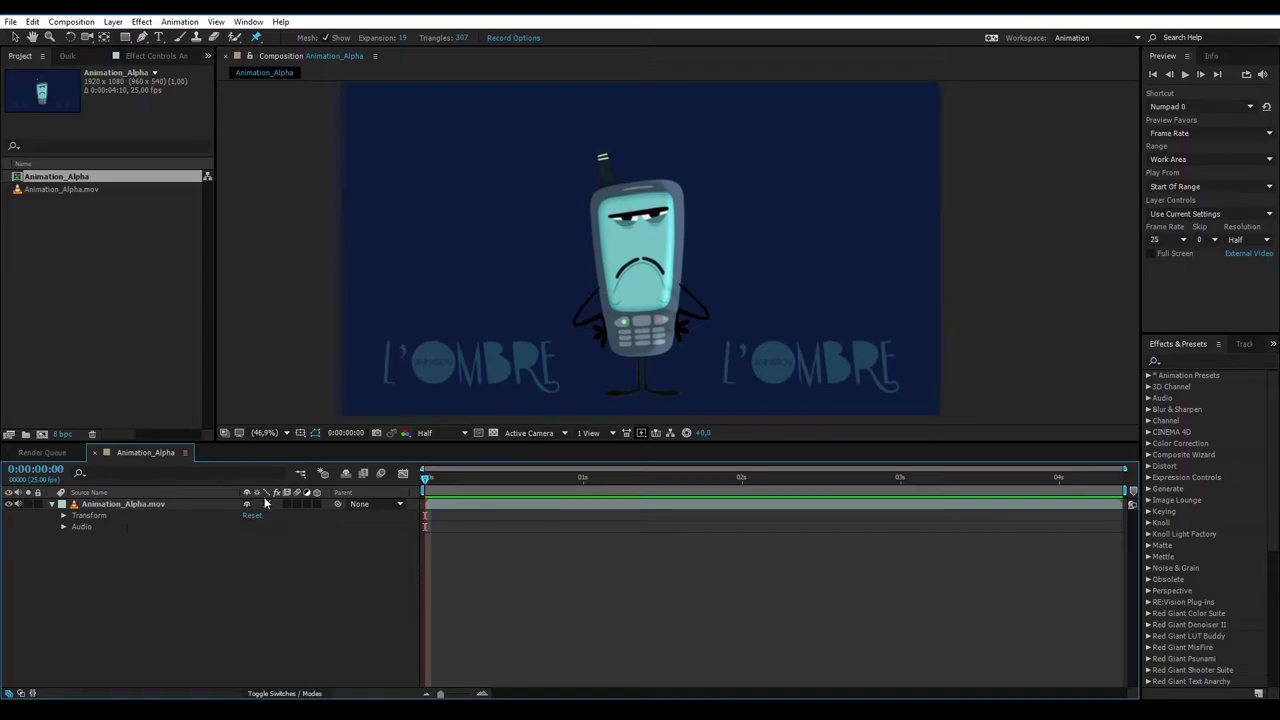
click(52, 504)
click(109, 507)
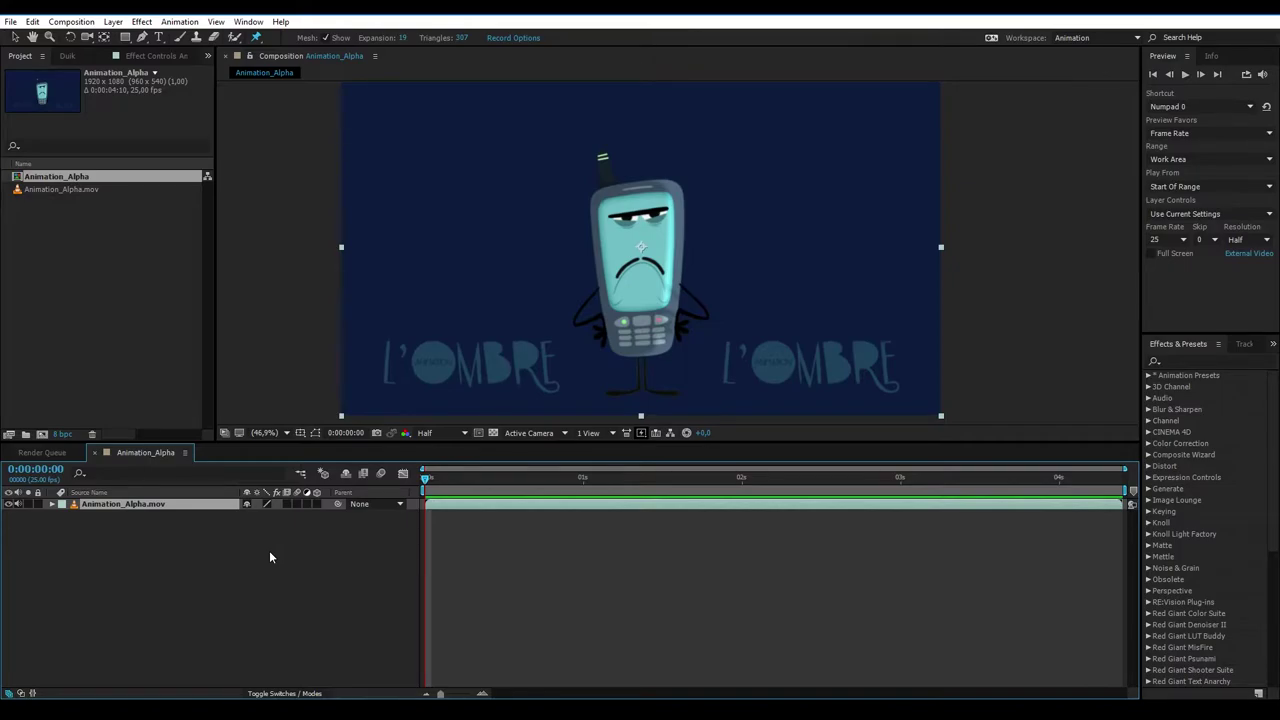
click(188, 523)
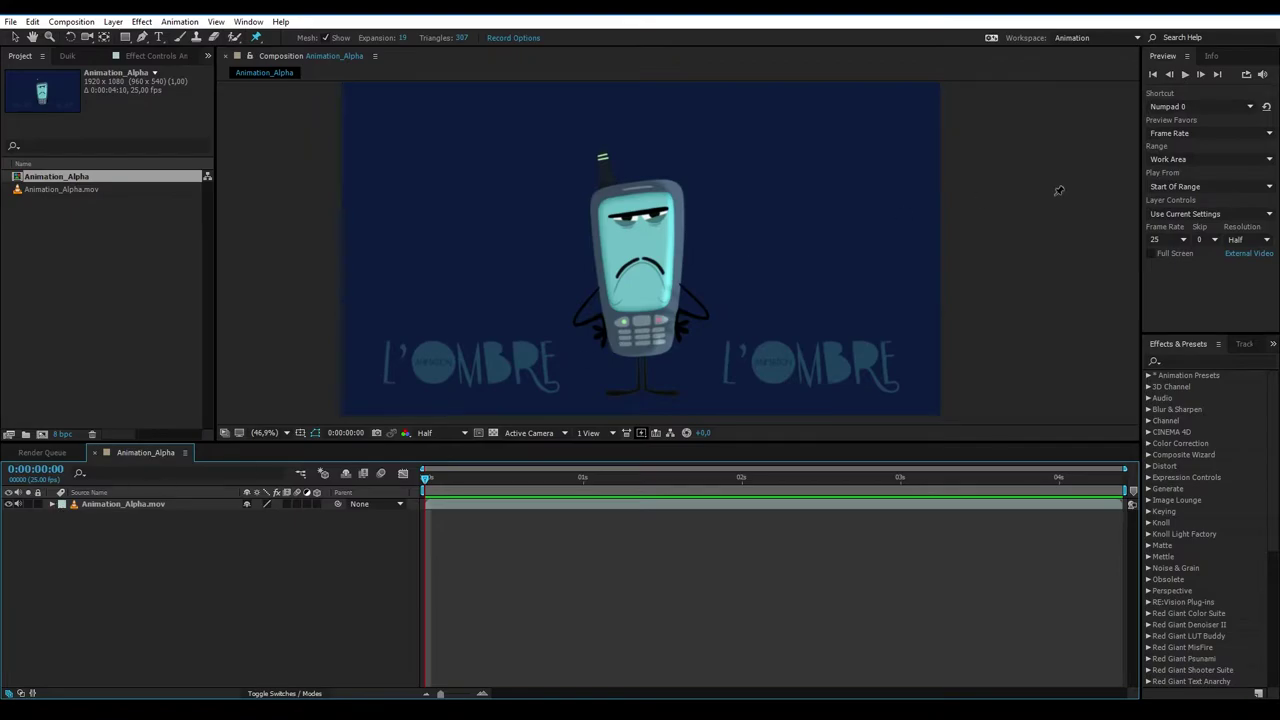
Toggle the preview's audio muting and play the composition from the start, with the layer's properties expanded
click(1261, 80)
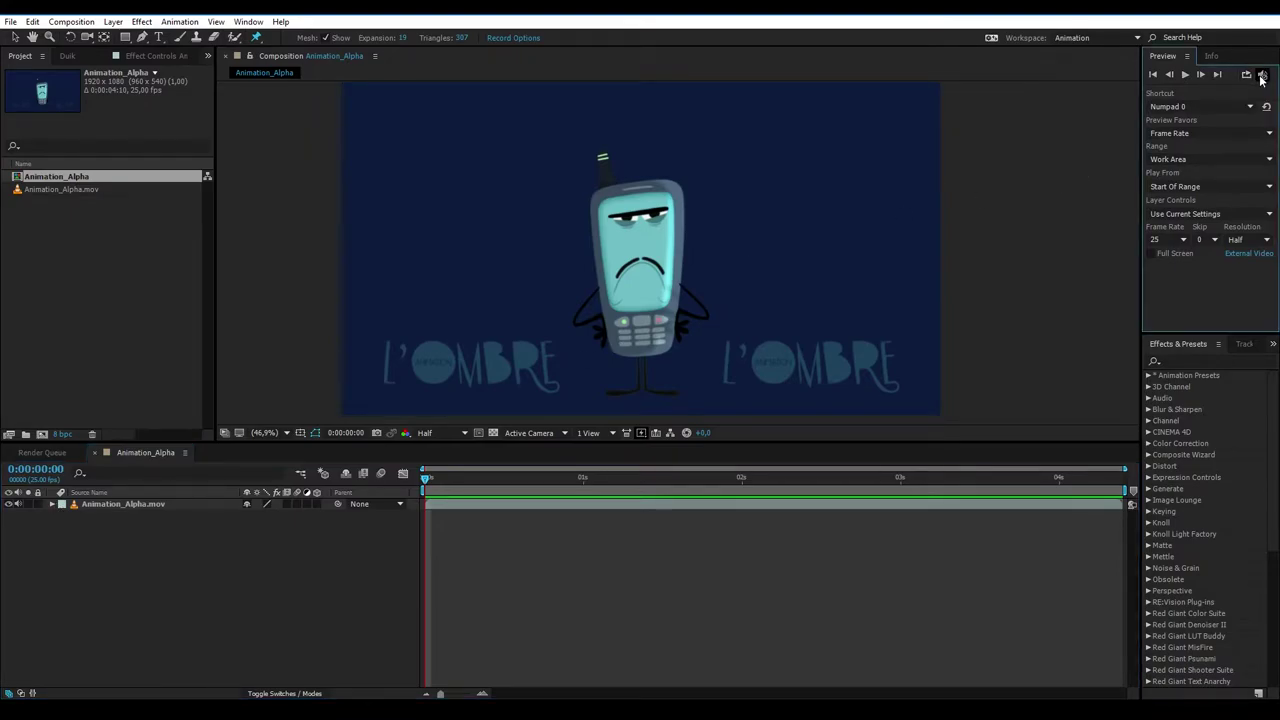
click(54, 504)
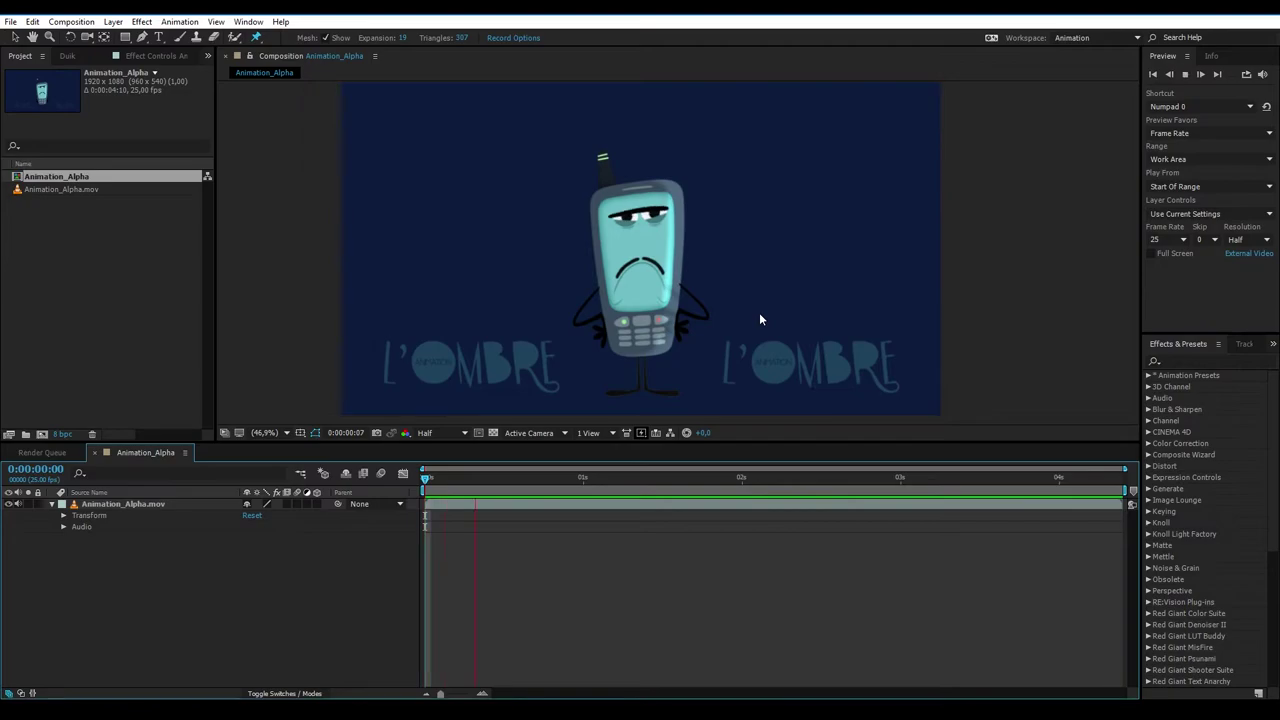
click(1263, 78)
key(space)
key(space)
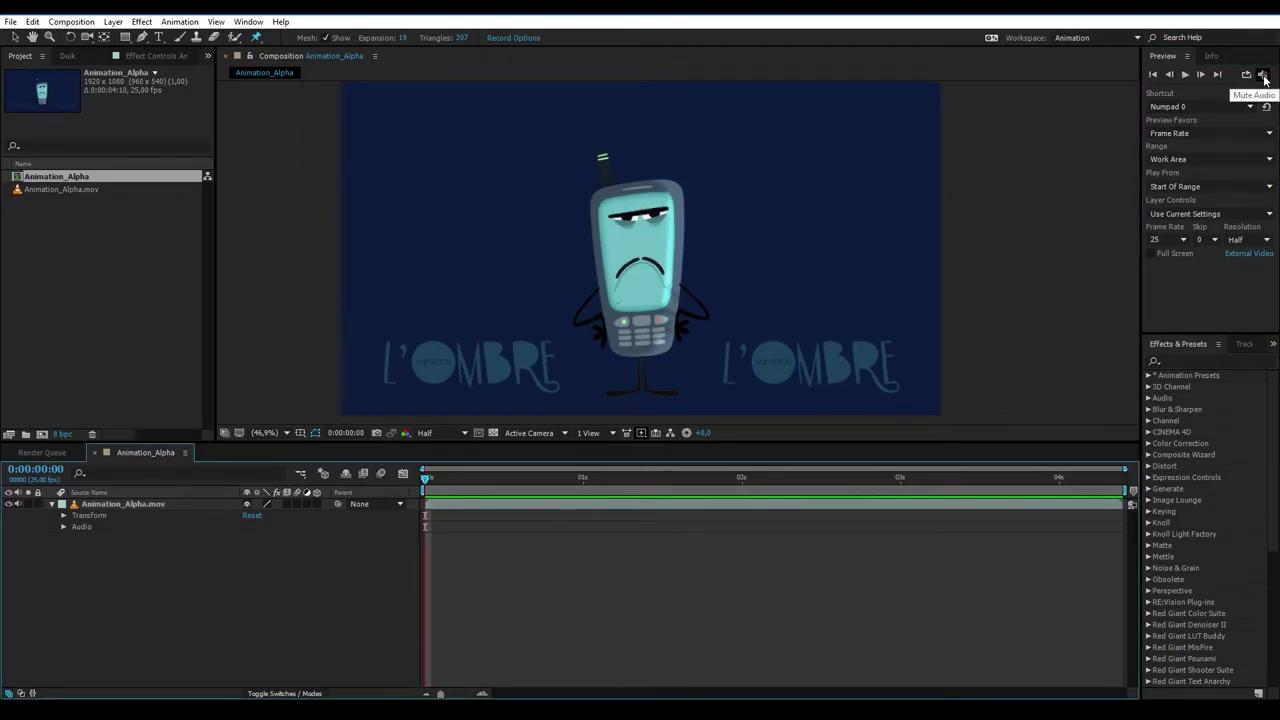
click(1263, 78)
Scrub through the animation to 0:00:01:14, return to the first frame, and play the composition
click(418, 485)
drag(430, 485, 483, 490)
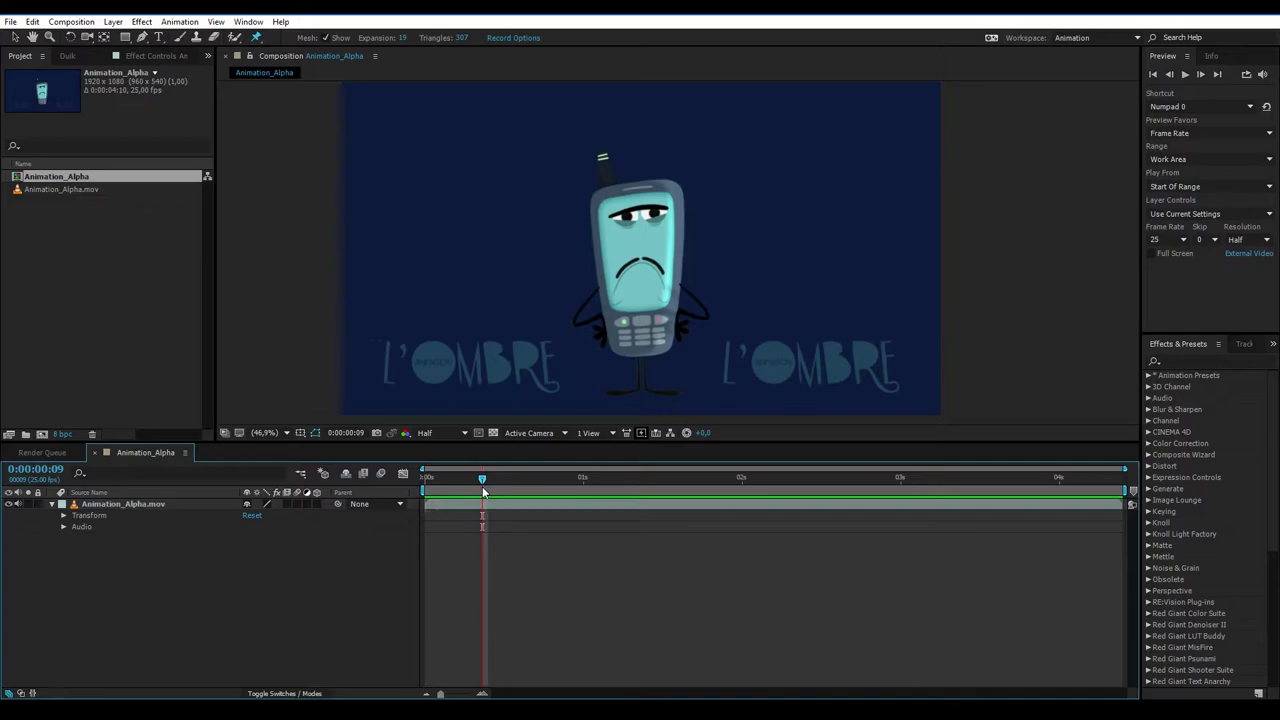
drag(482, 481, 671, 468)
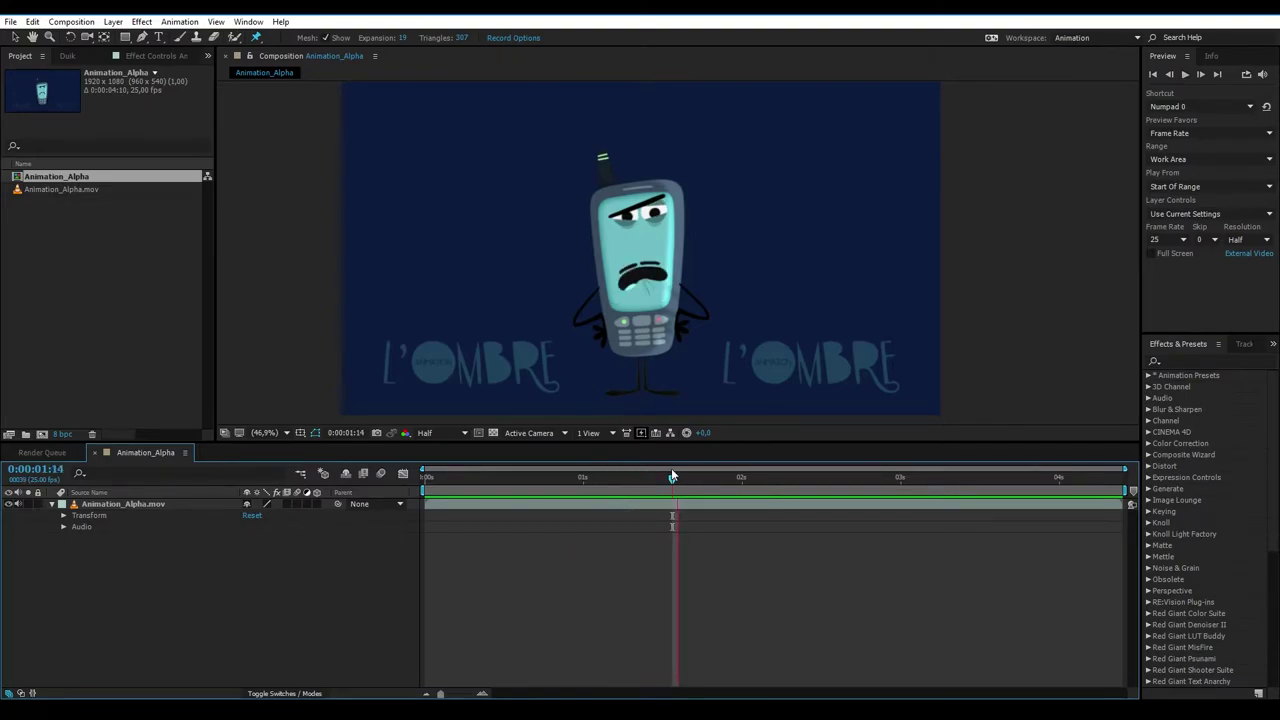
drag(672, 476, 315, 571)
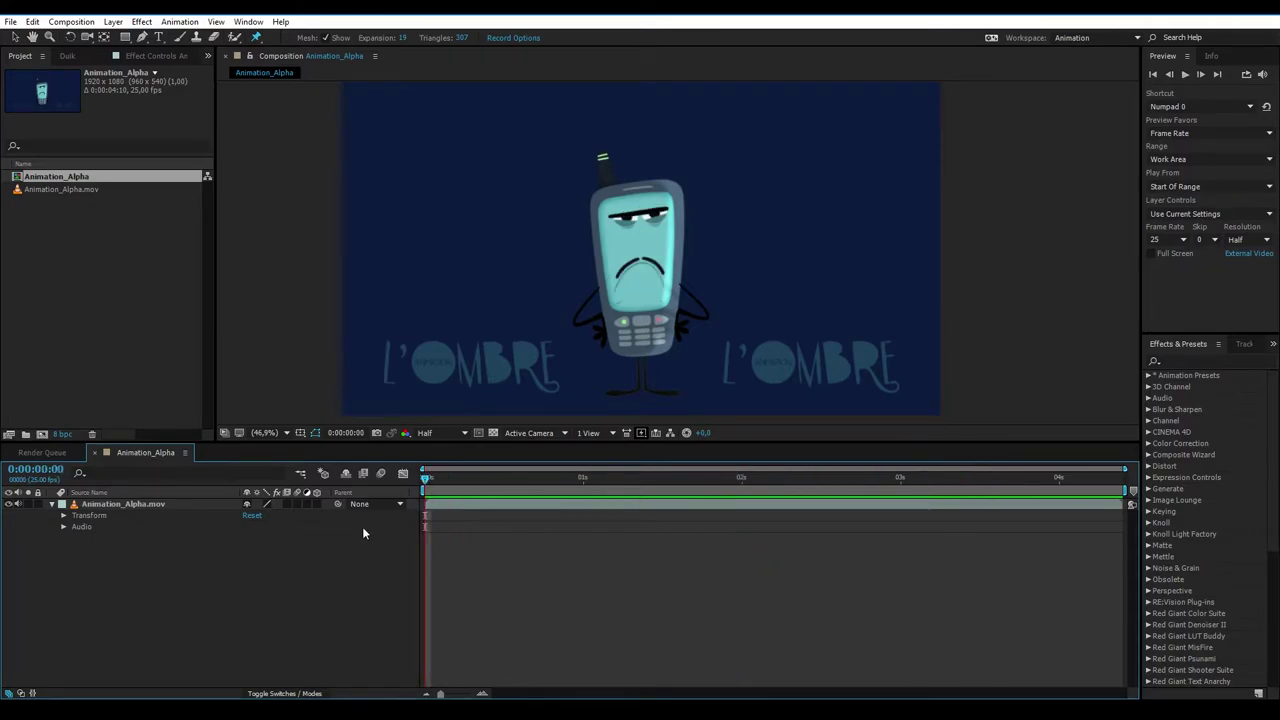
key(space)
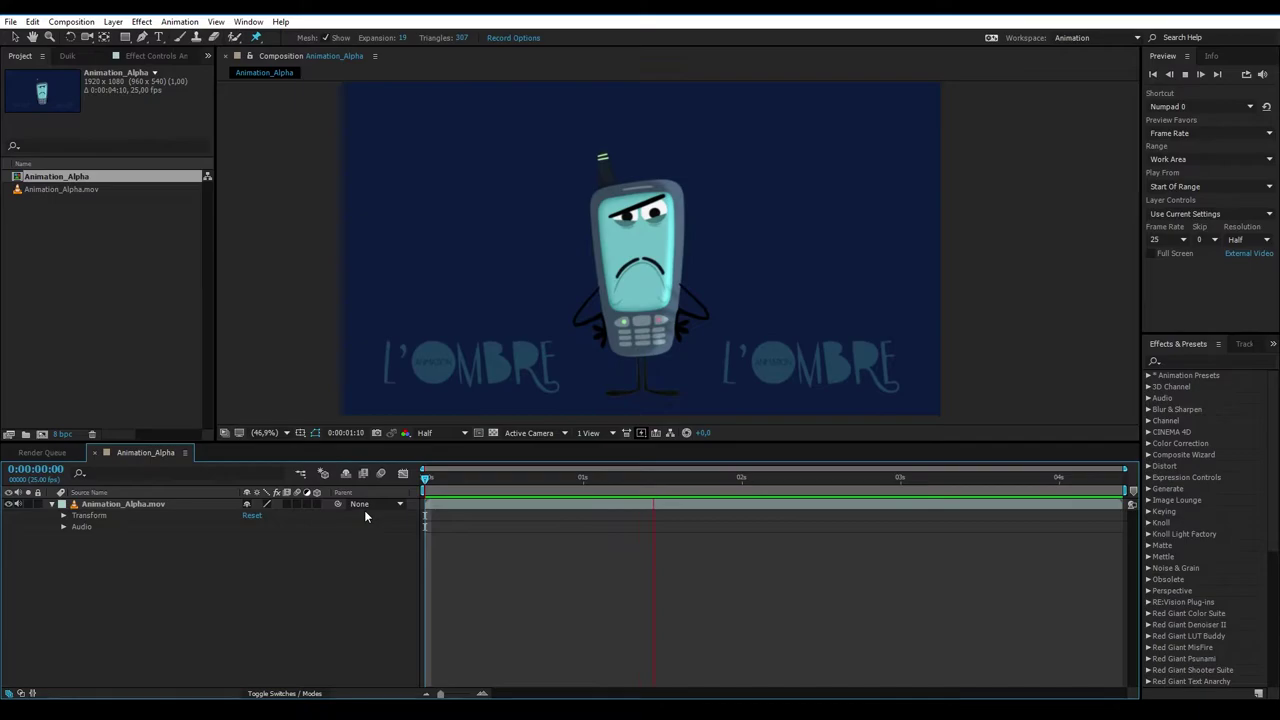
Place puppet pins on the Animation_Alpha.mov layer at the base of the phone's legs and on both feet
click(165, 502)
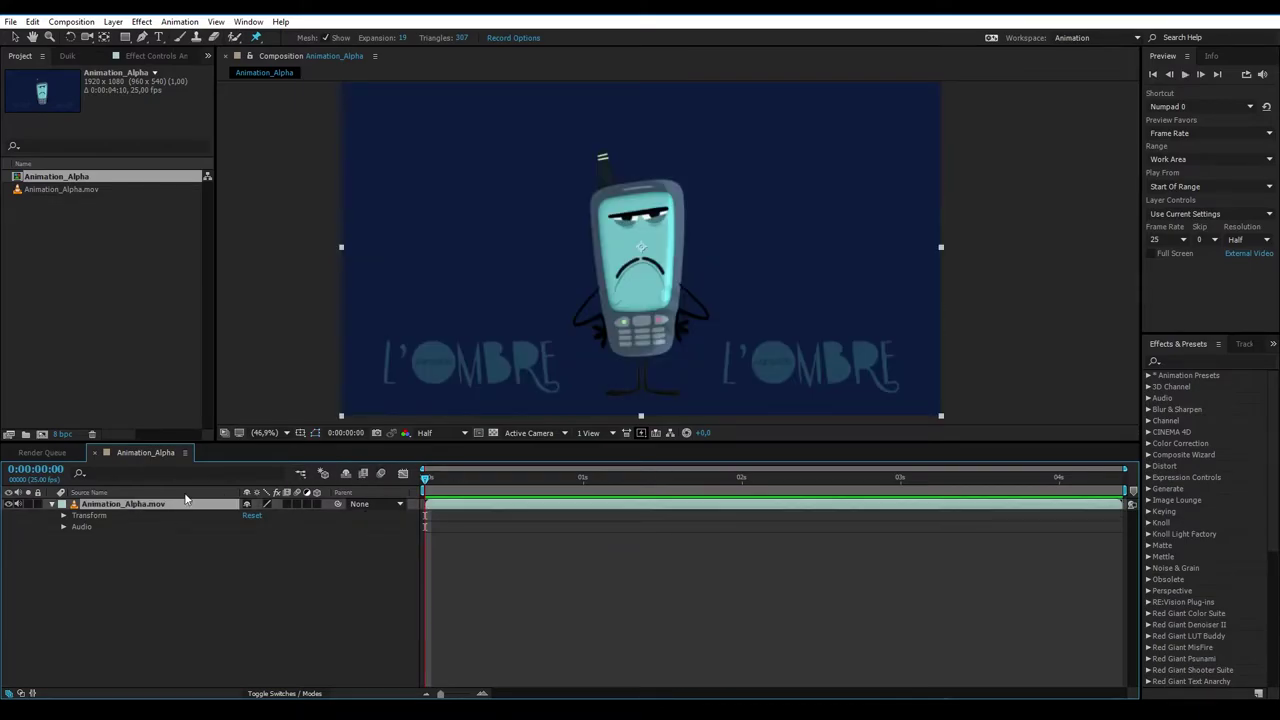
key(shift+Left)
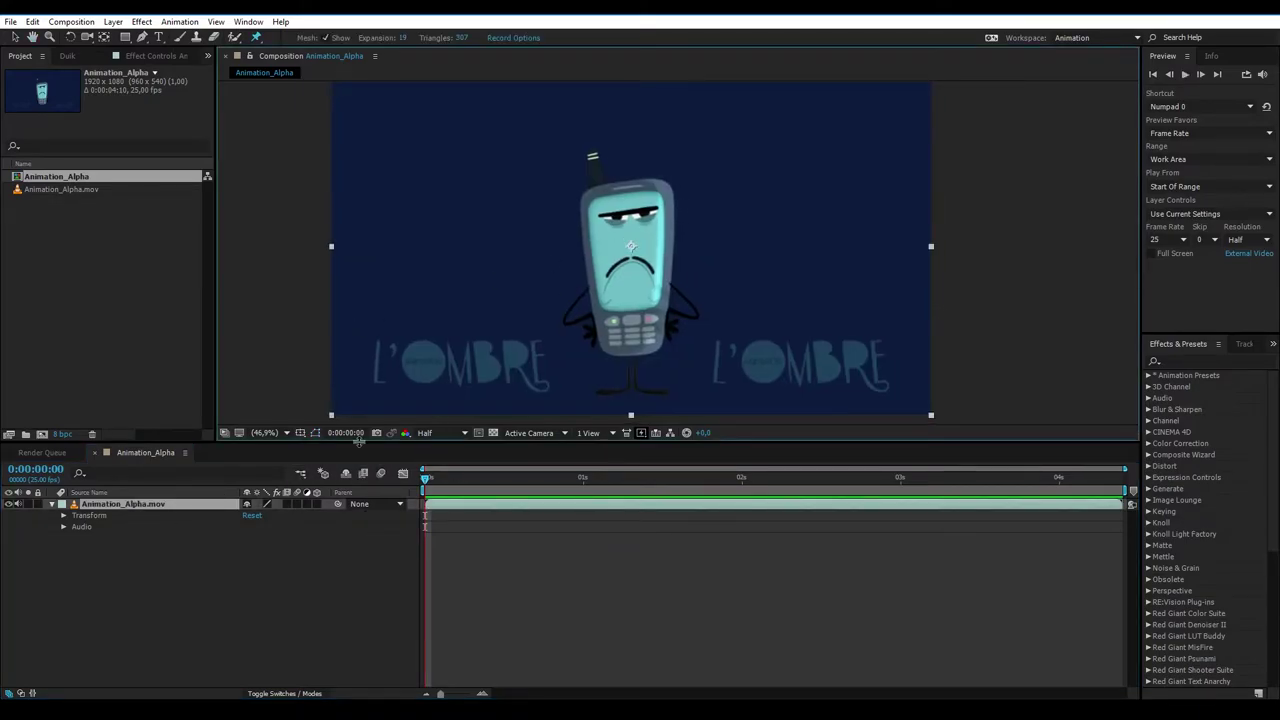
key(shift+Right)
key(shift+Up)
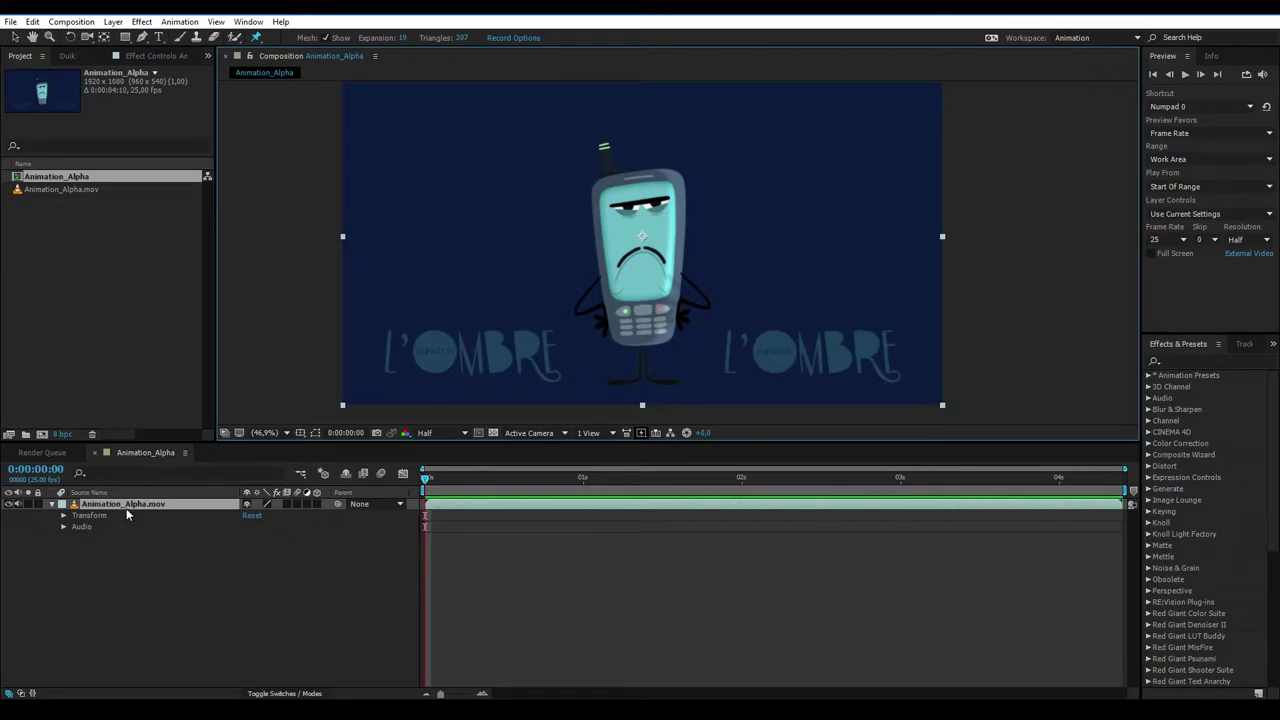
scroll(718, 275, up, 1)
drag(647, 373, 645, 323)
click(640, 331)
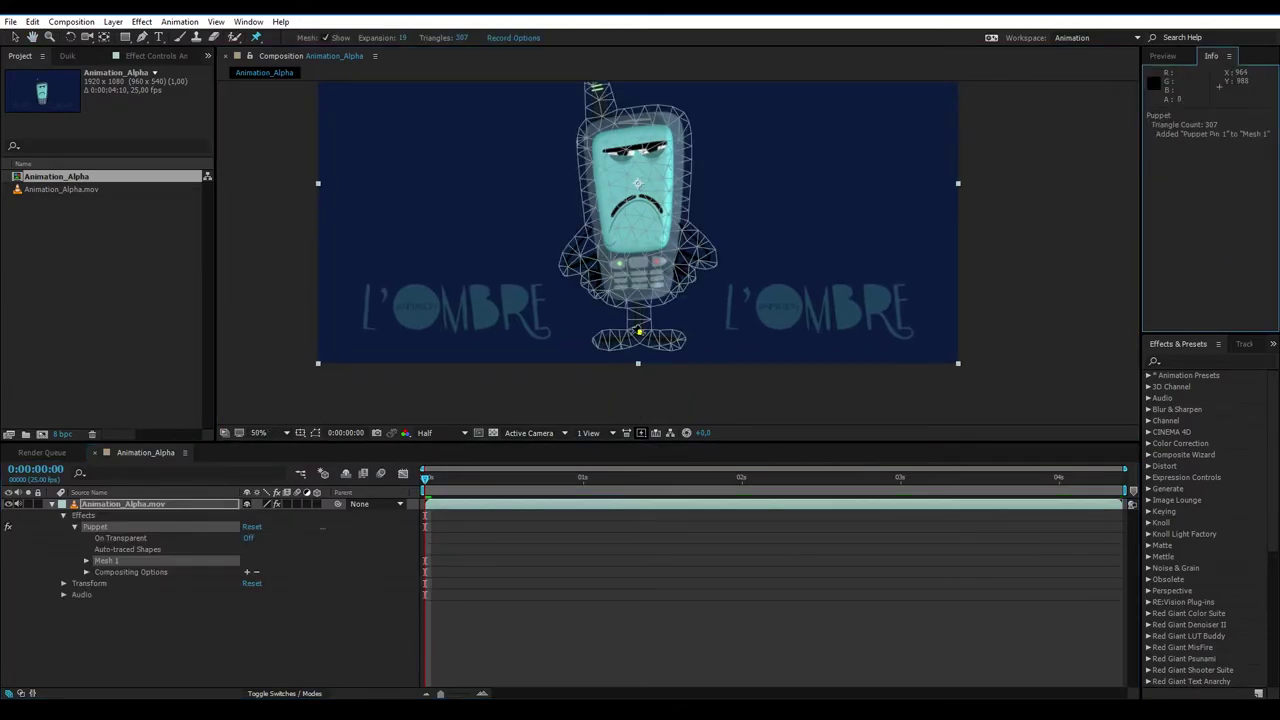
click(608, 338)
click(676, 340)
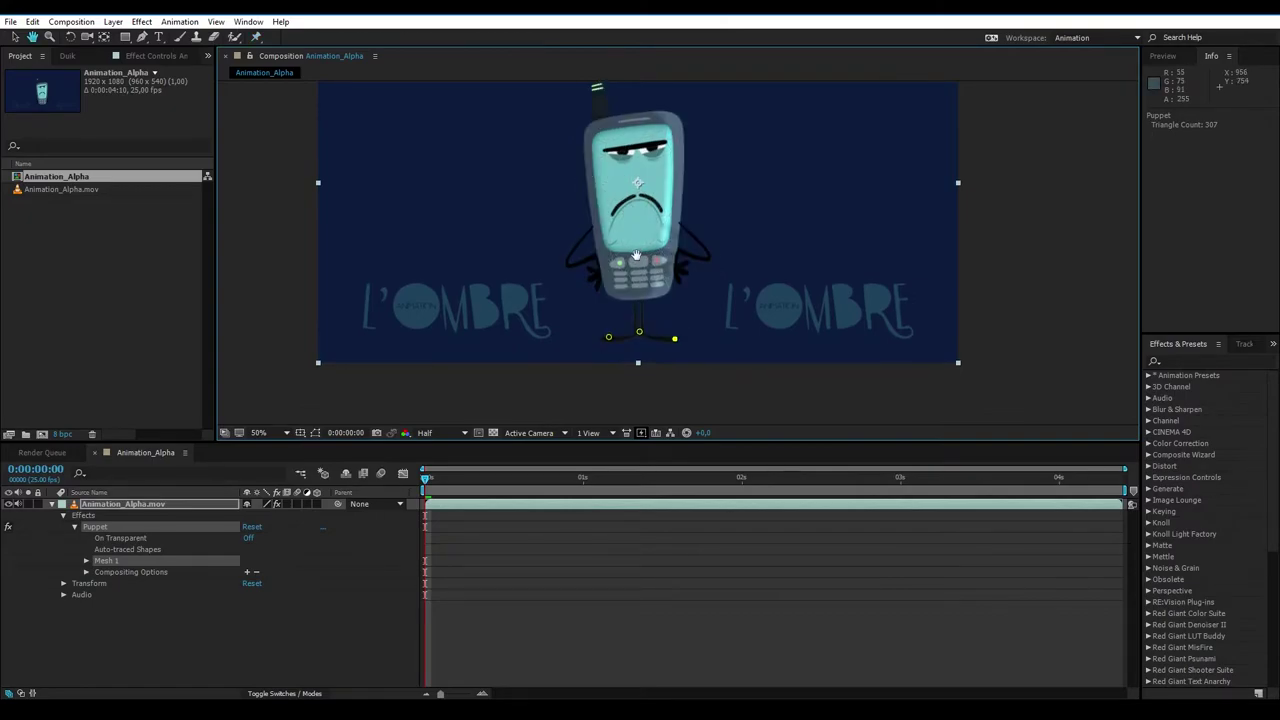
Add puppet pins at the lower edge of the phone's screen and at the phone's two upper corners
drag(643, 250, 648, 285)
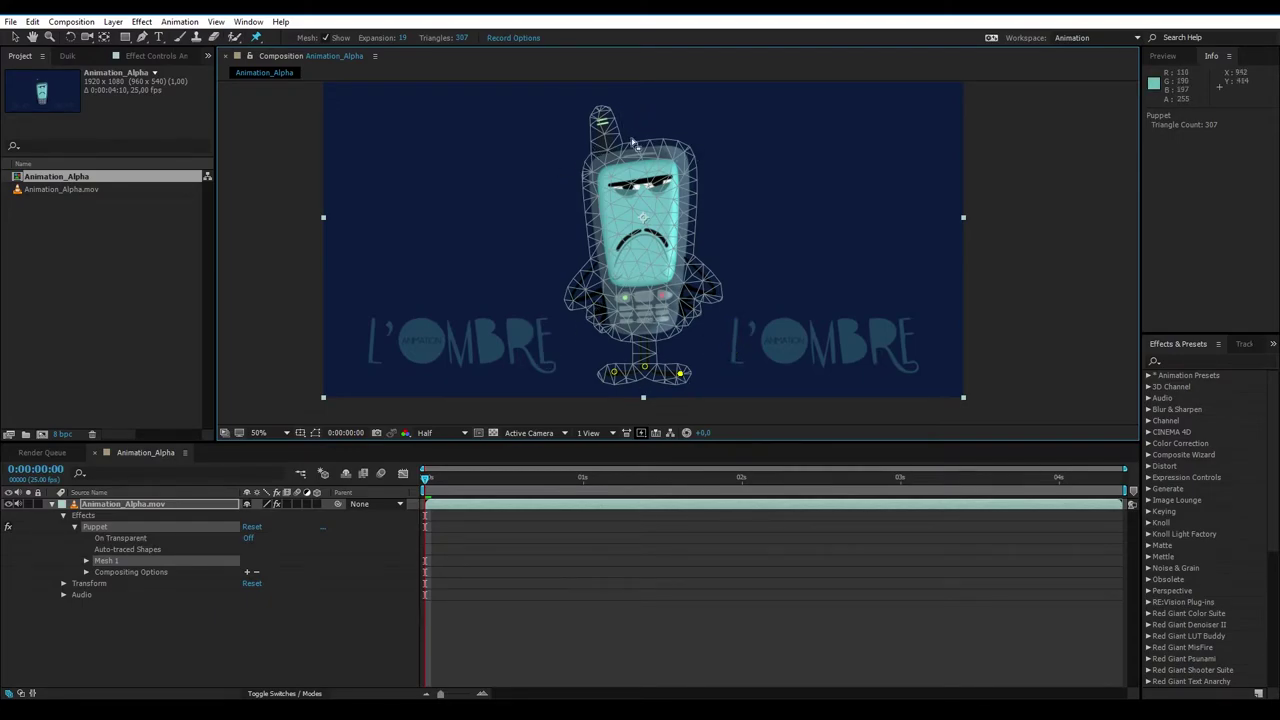
click(643, 284)
click(605, 162)
click(675, 157)
Set the Puppet mesh's triangle count to 400
mouse_move(465, 37)
mouse_down()
mouse_move(494, 37)
mouse_move(478, 37)
mouse_up()
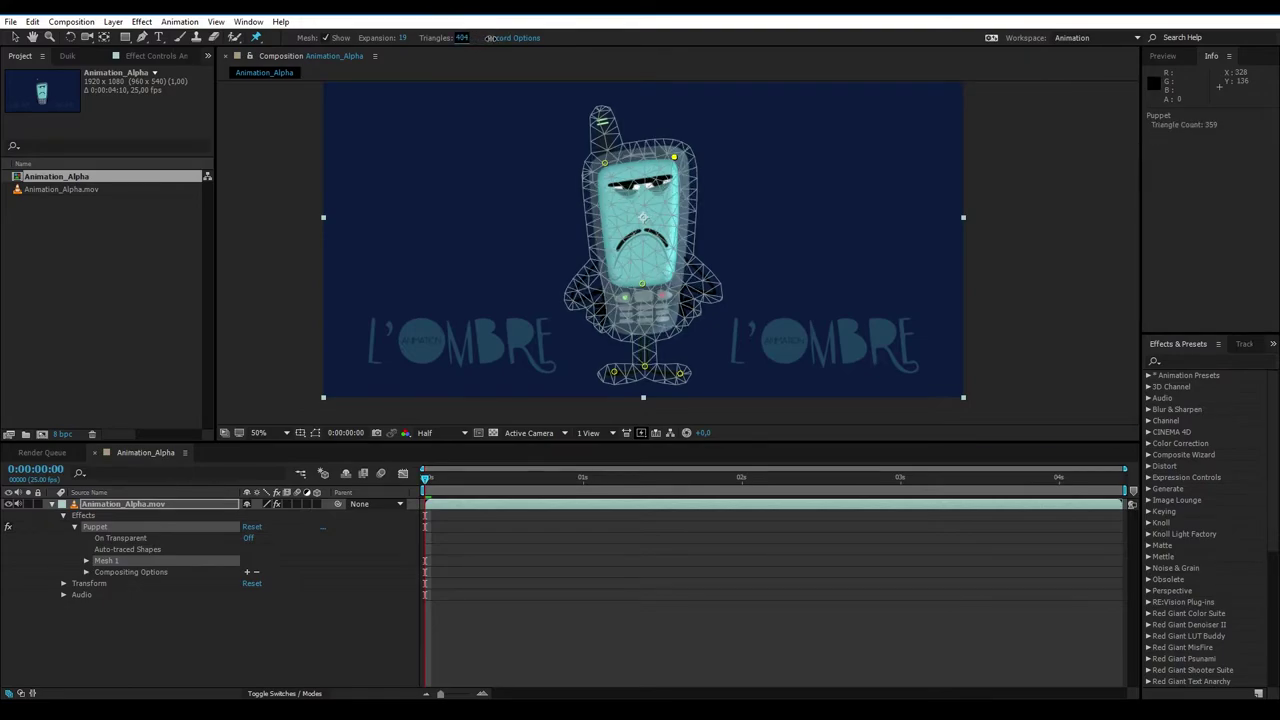
click(468, 38)
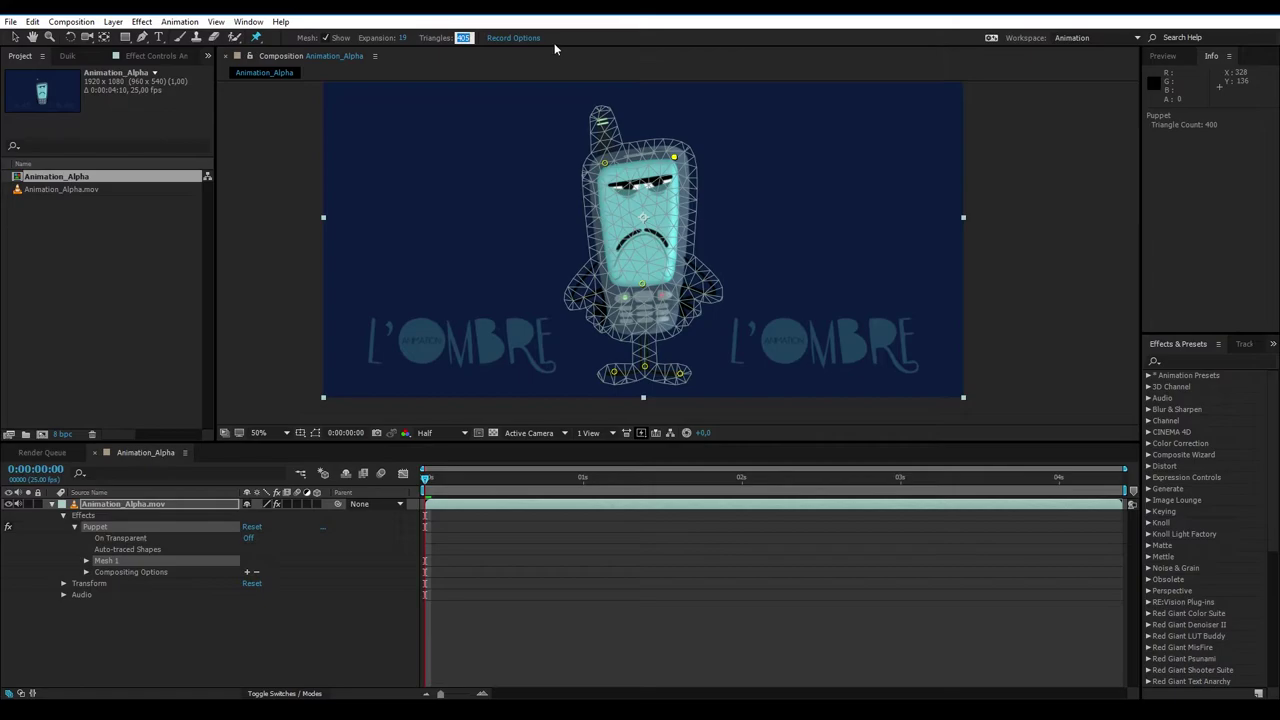
text(400)
key(Return)
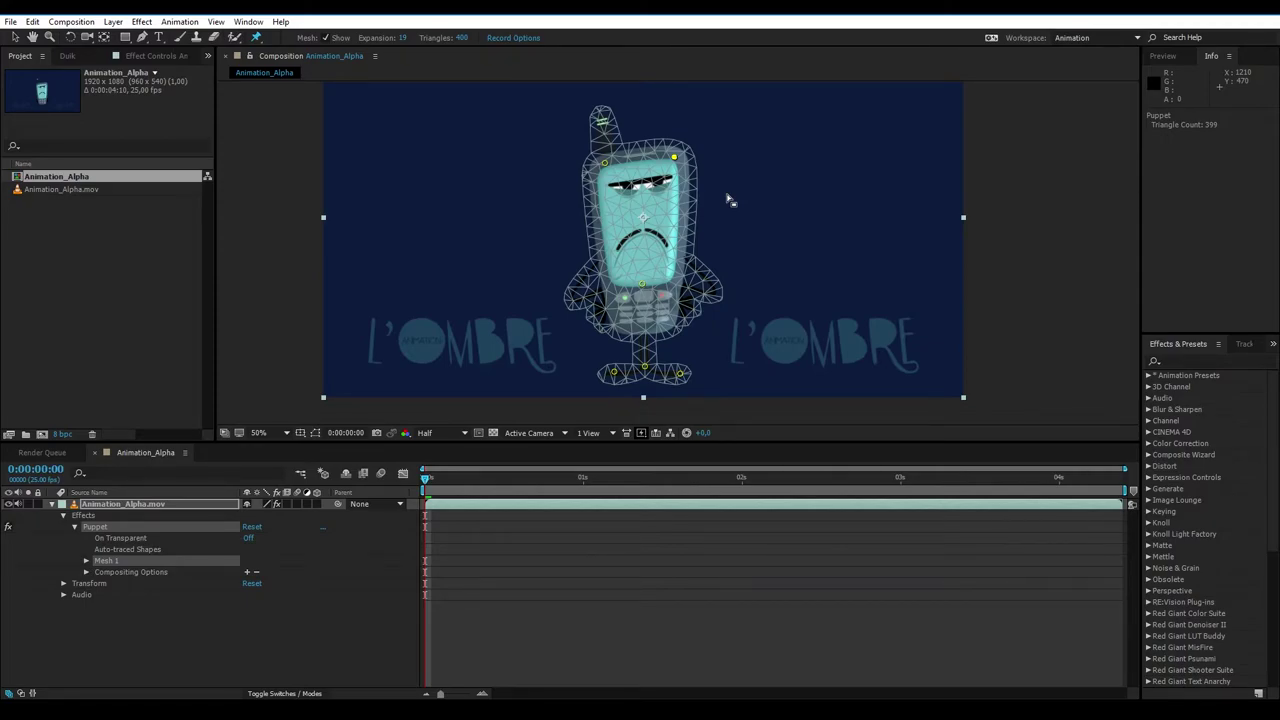
Try a Puppet mesh expansion of 1
click(403, 37)
text(1)
key(Return)
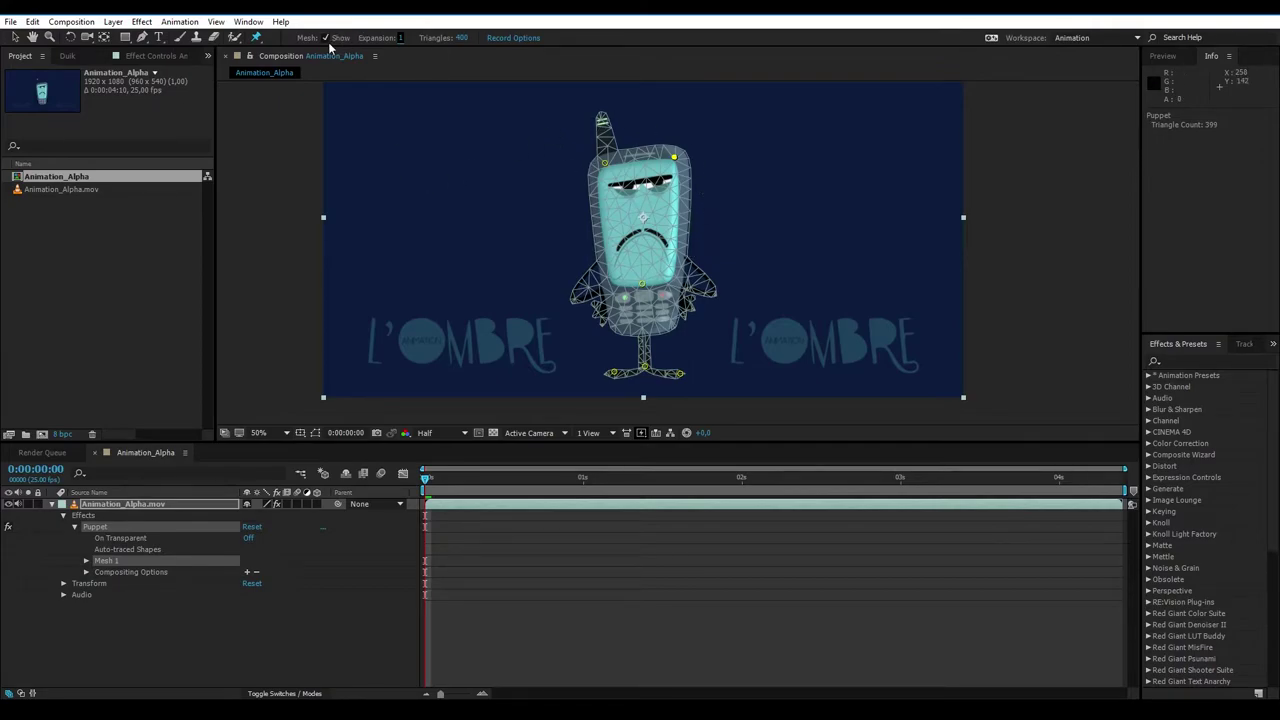
Set the Puppet mesh expansion to 12 and inspect the mesh up close around the phone's body and arms
drag(407, 37, 414, 37)
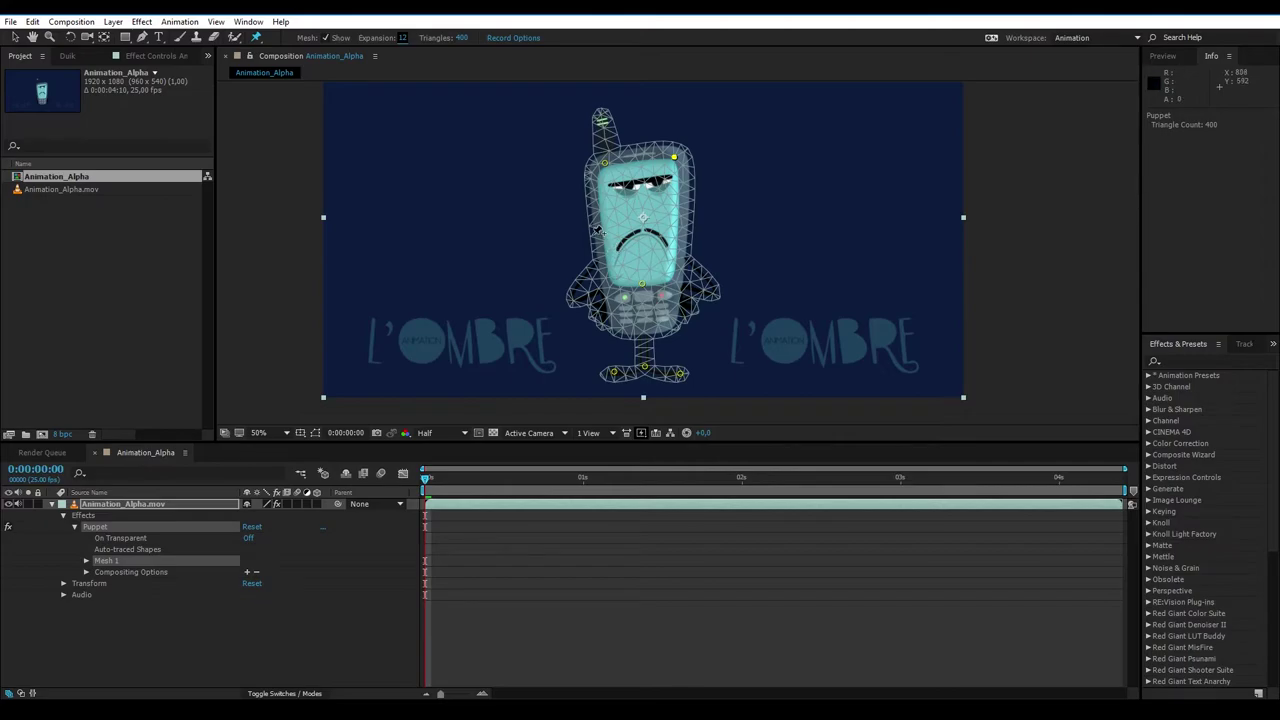
scroll(609, 245, up, 2)
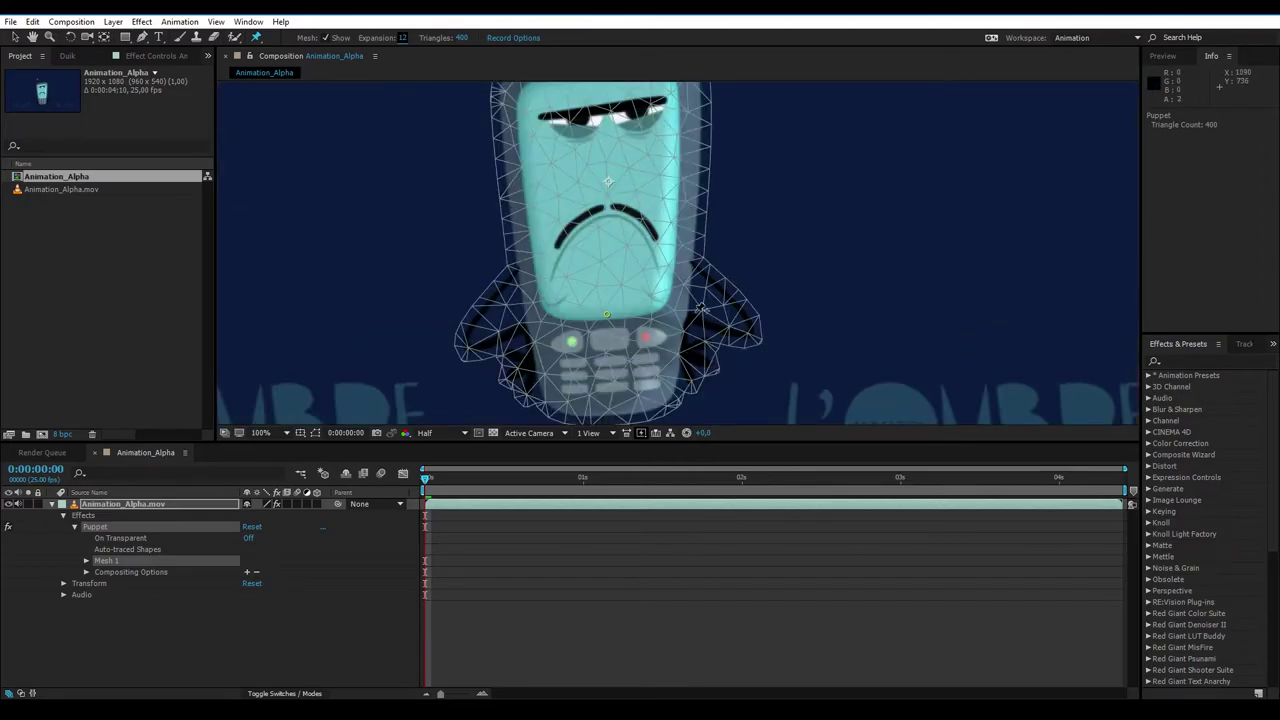
drag(695, 200, 709, 262)
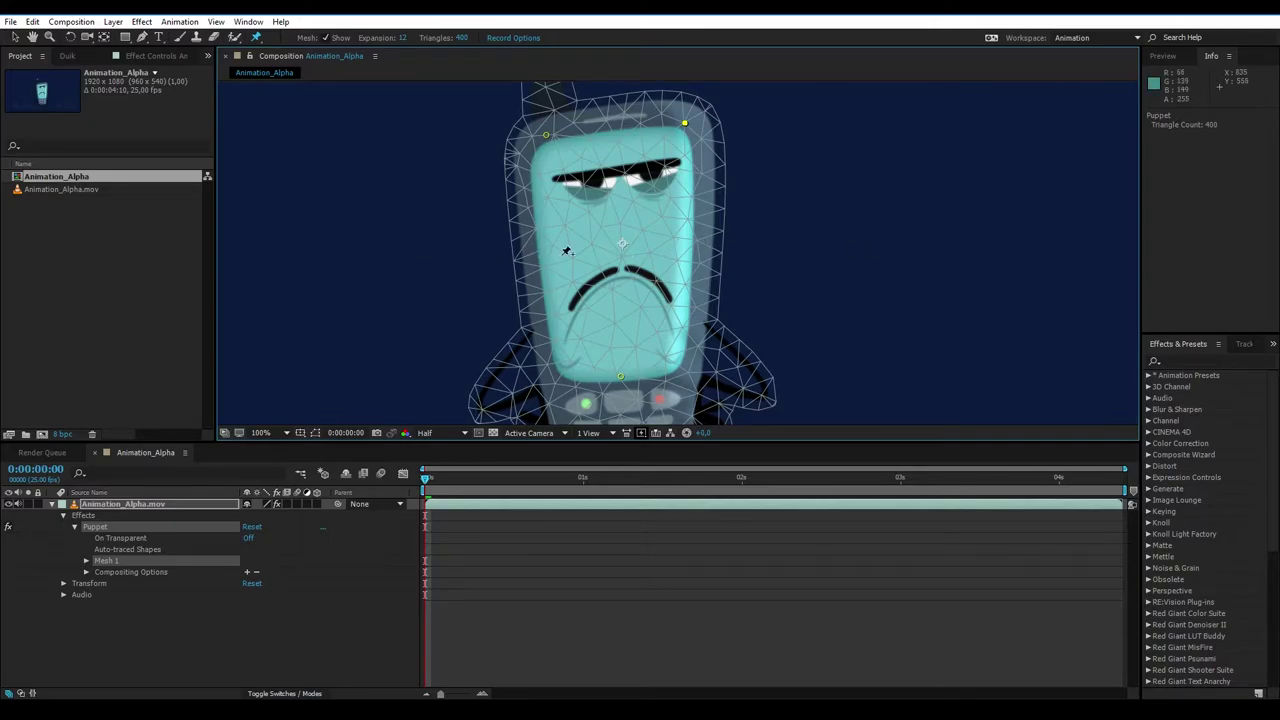
scroll(727, 252, down, 2)
drag(722, 254, 714, 229)
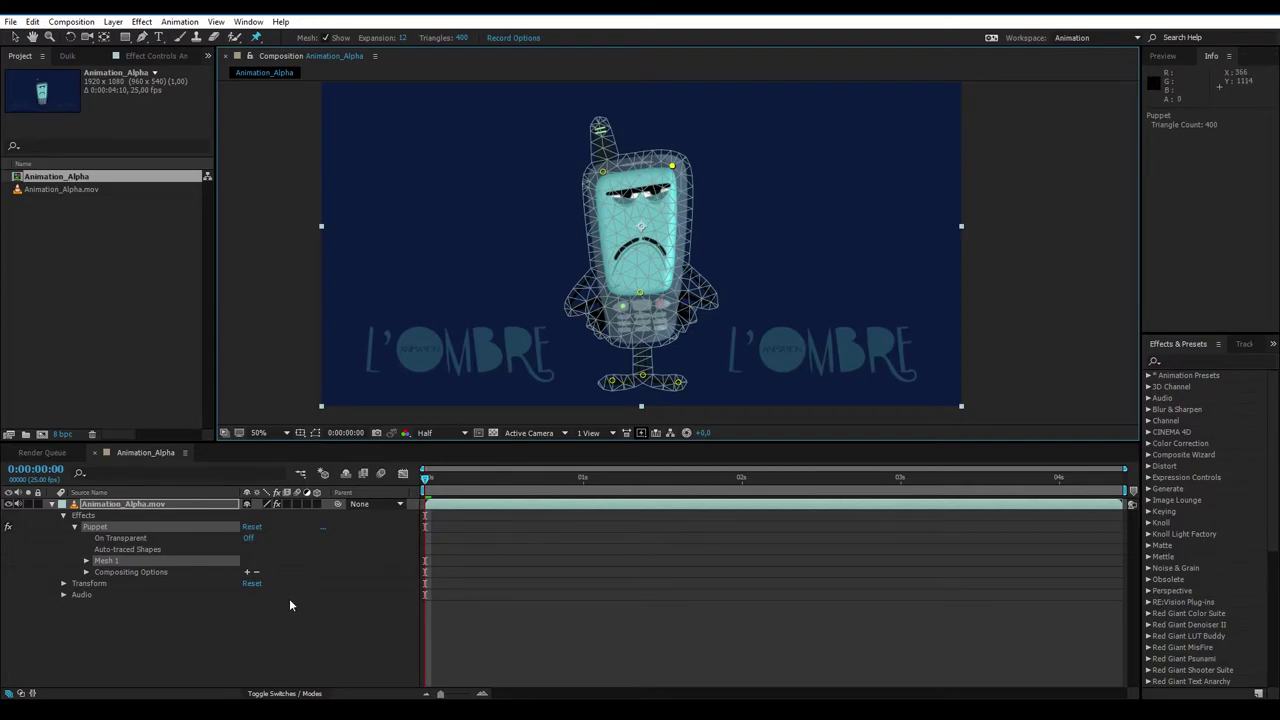
Play the composition from the first frame with the Animation_Alpha.mov layer selected to review the pinned character
click(195, 503)
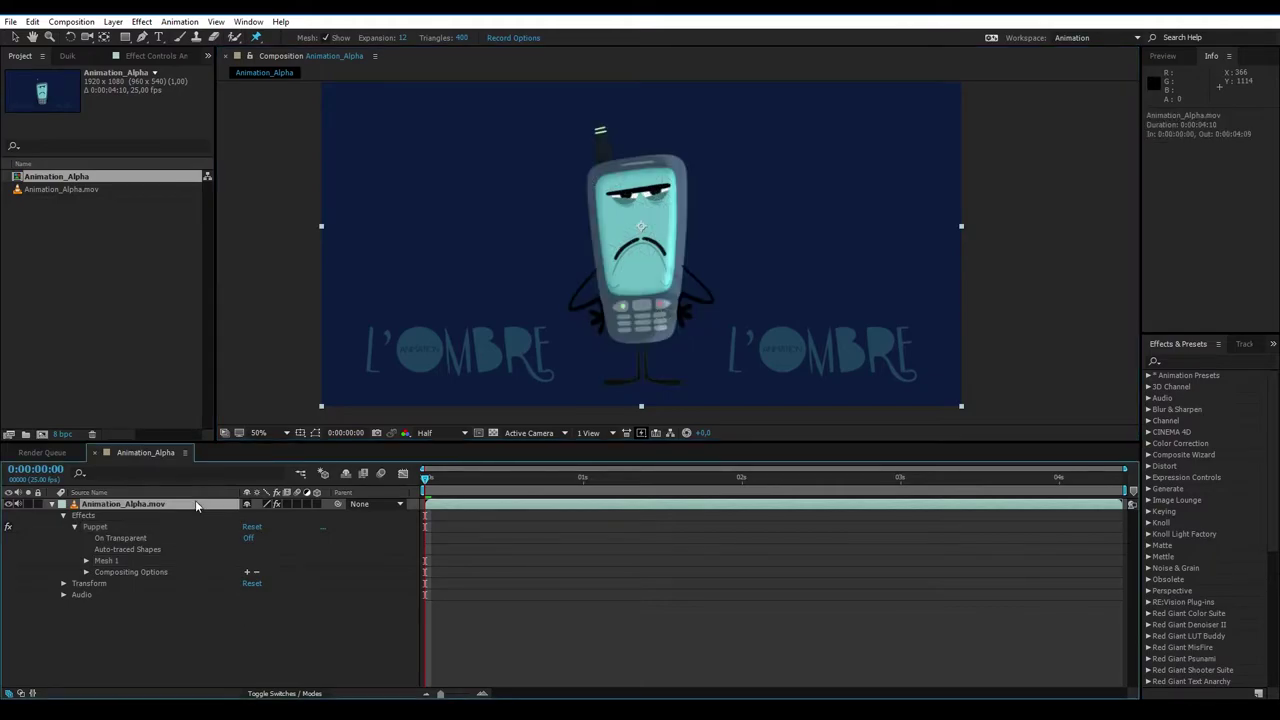
mouse_move(427, 481)
mouse_down()
mouse_move(528, 470)
mouse_move(426, 479)
mouse_up()
key(space)
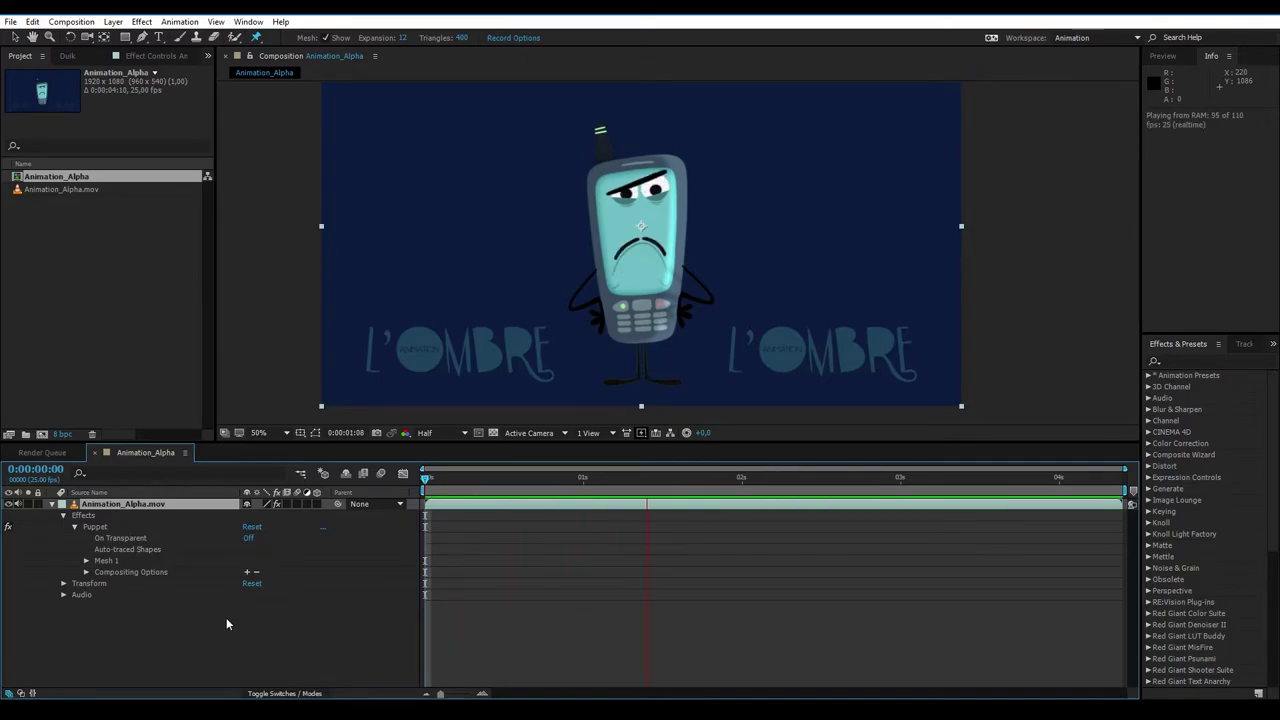
key(space)
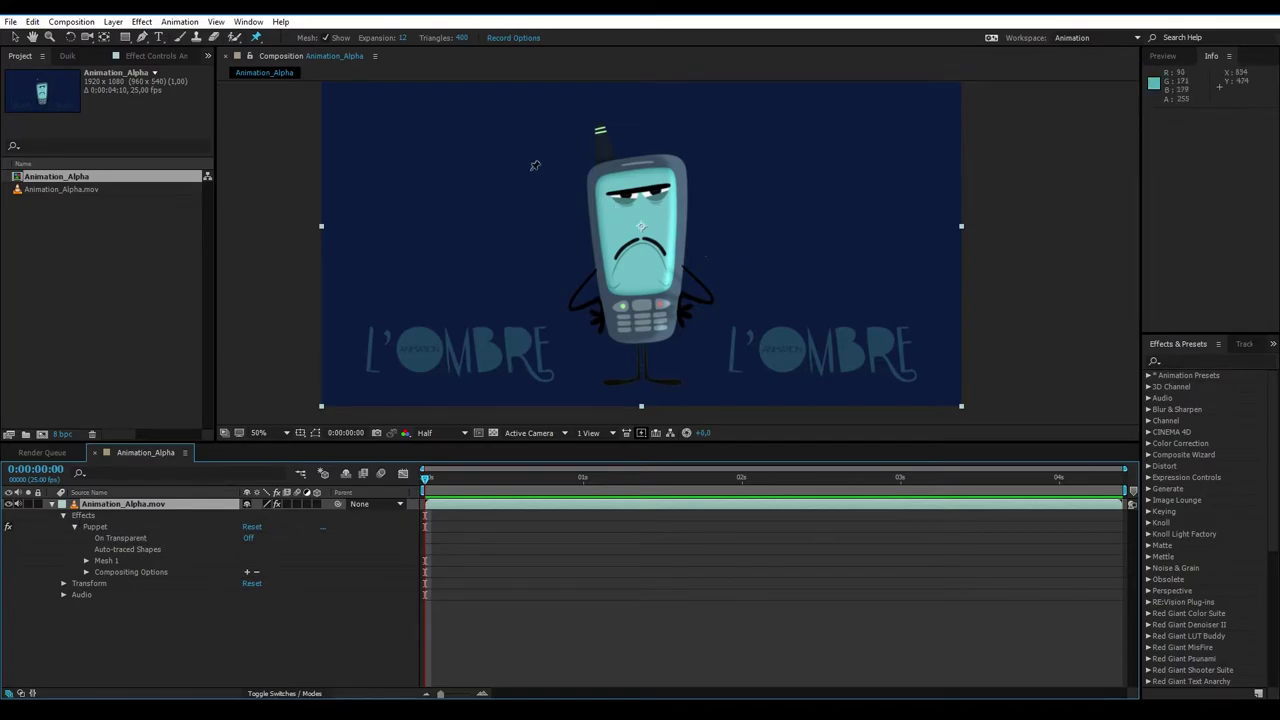
Activate the Selection tool and select the Puppet effect on the Animation_Alpha.mov layer to display its pins
click(15, 37)
click(119, 504)
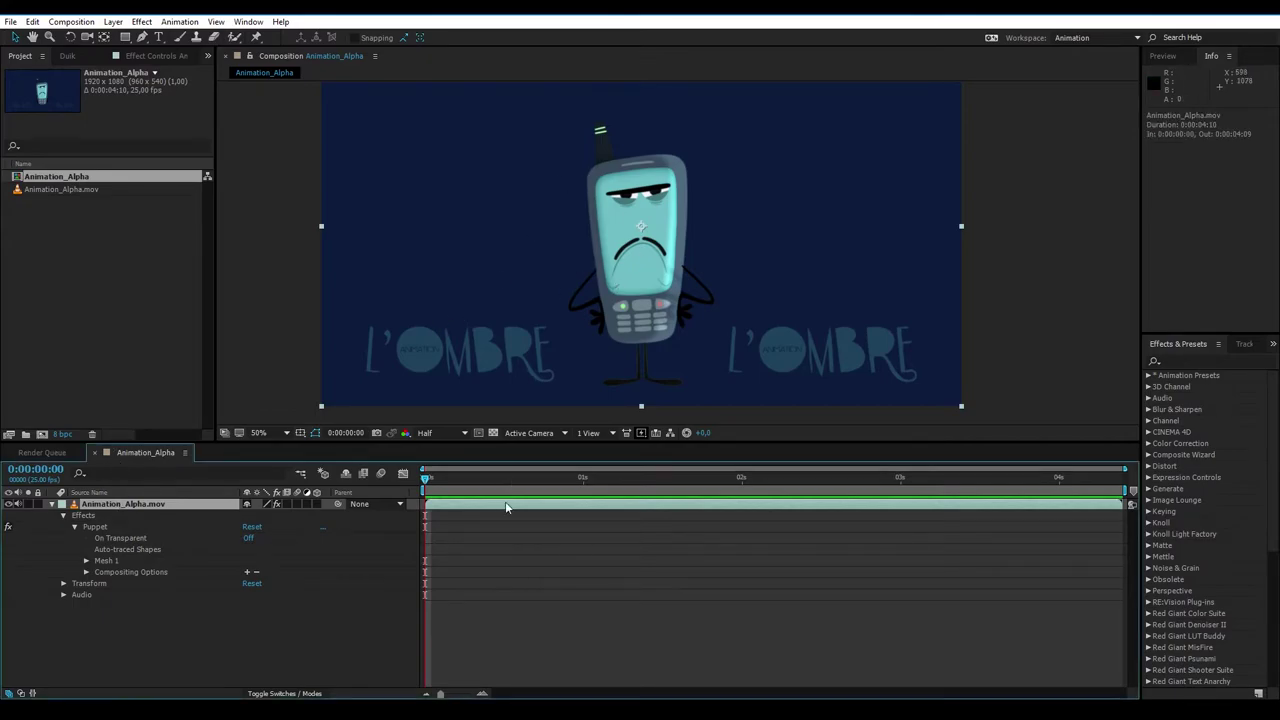
key(space)
click(93, 516)
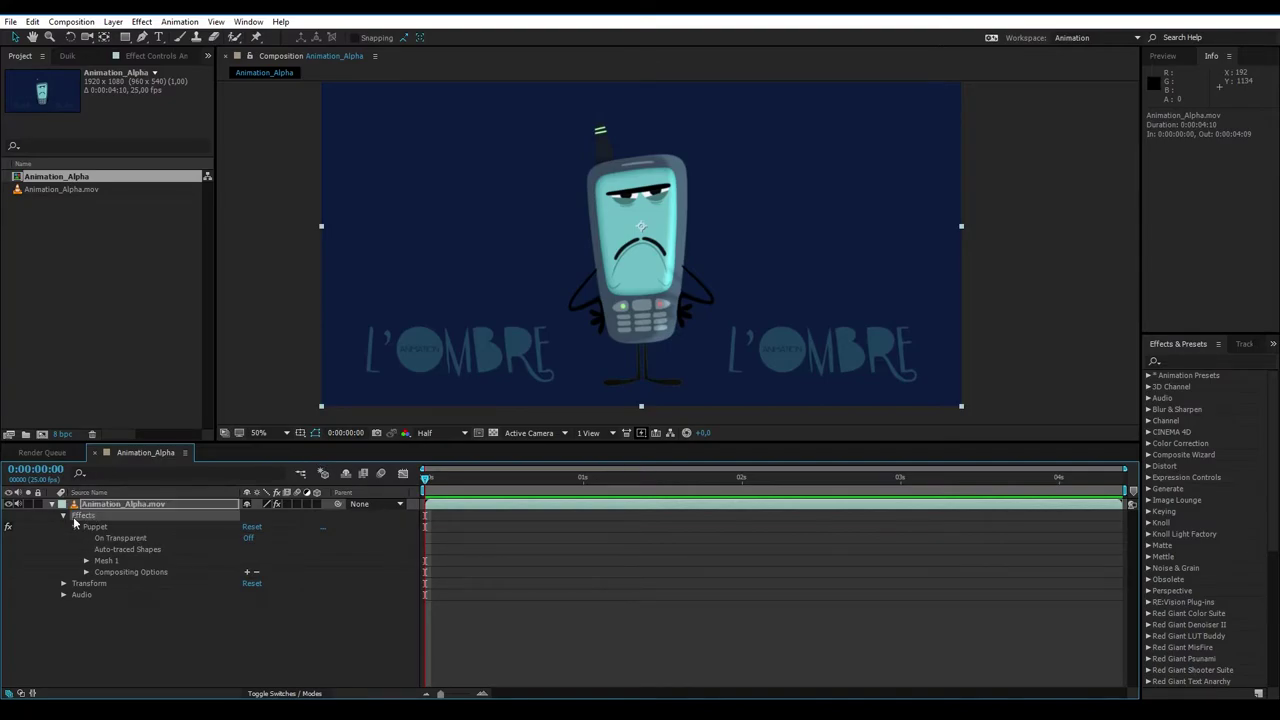
click(64, 515)
click(64, 515)
click(92, 528)
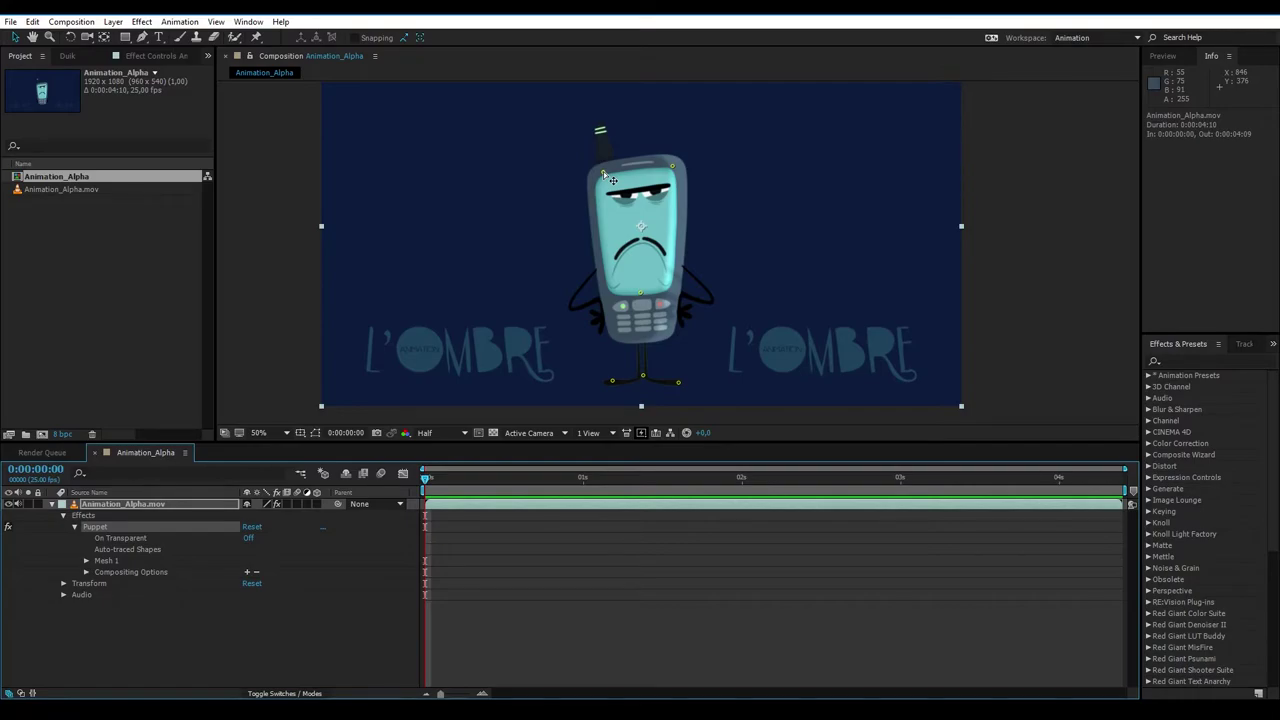
Expand the Puppet effect's Mesh 1 properties and select its Triangles property
click(102, 561)
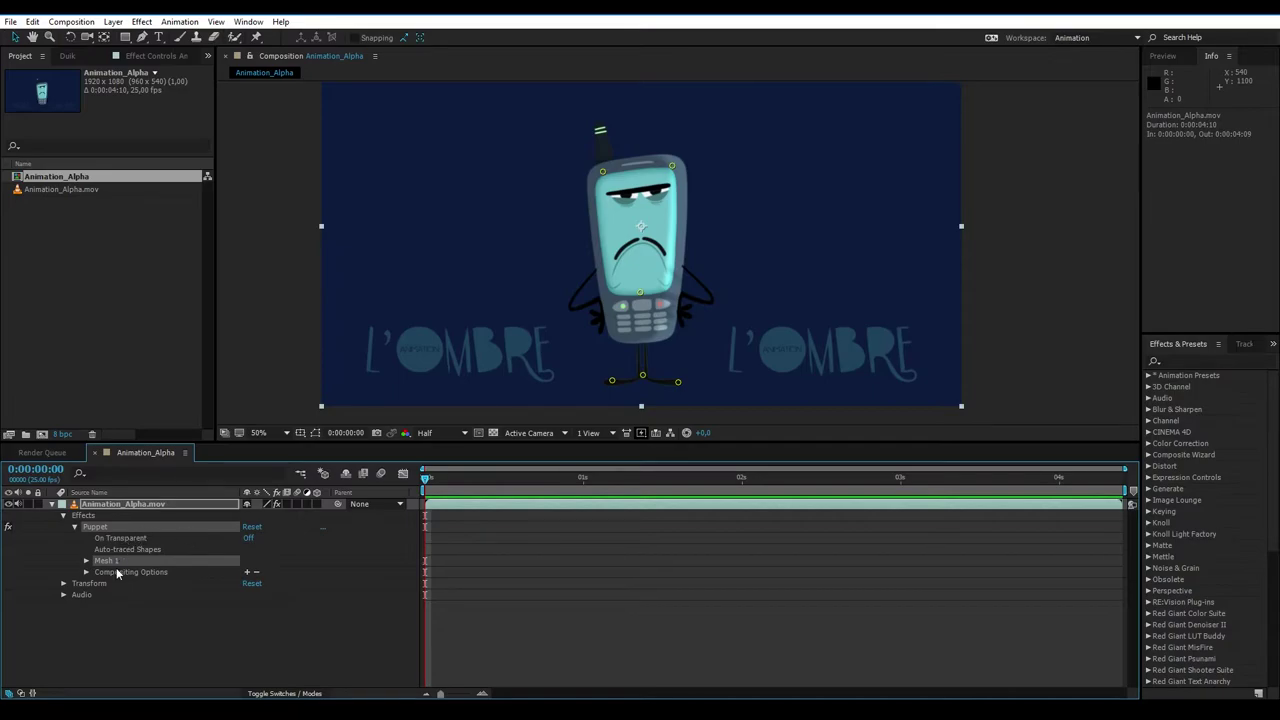
click(86, 561)
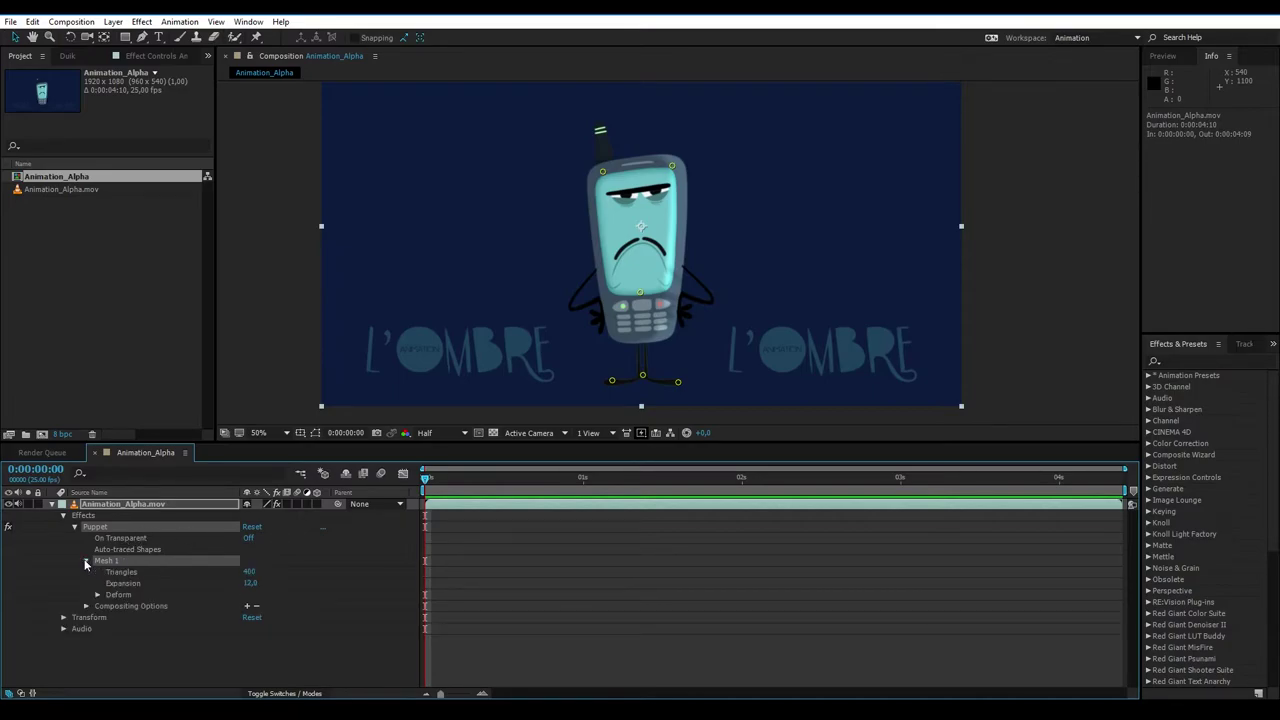
click(145, 571)
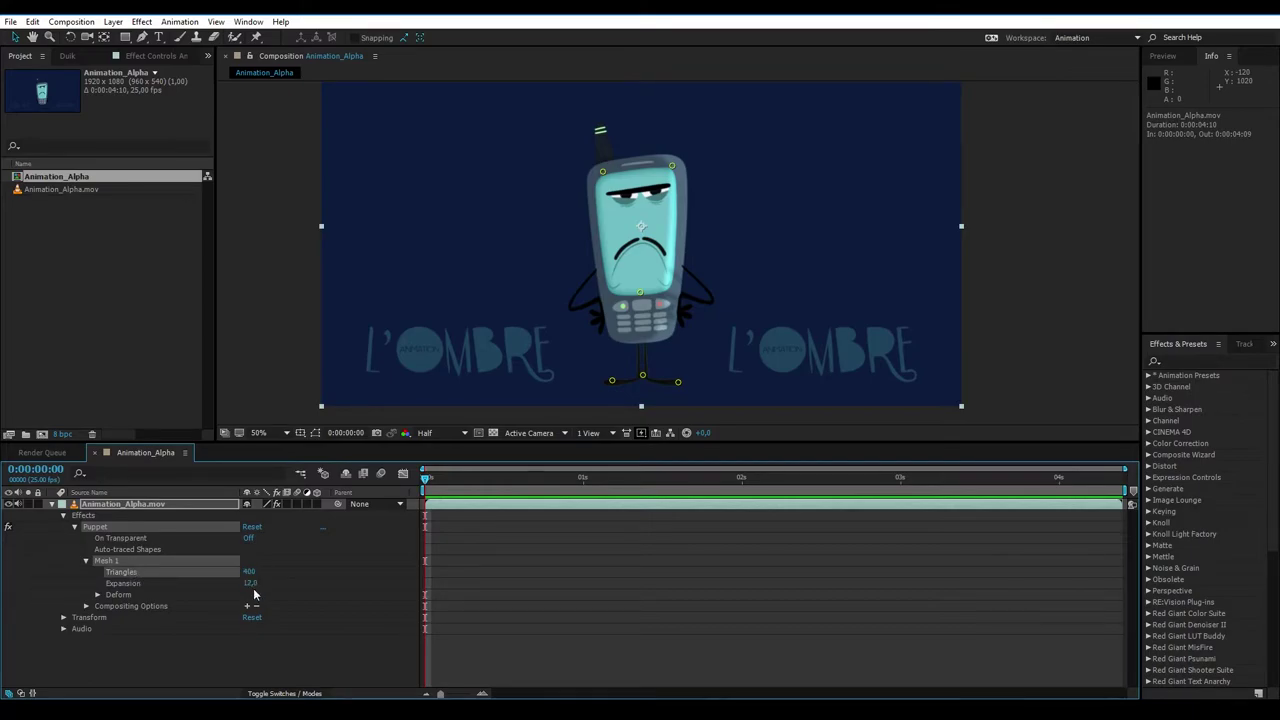
Expand the mesh's Deform group and select each of Puppet Pins 1 to 6 in turn to identify where it sits on the character
click(98, 595)
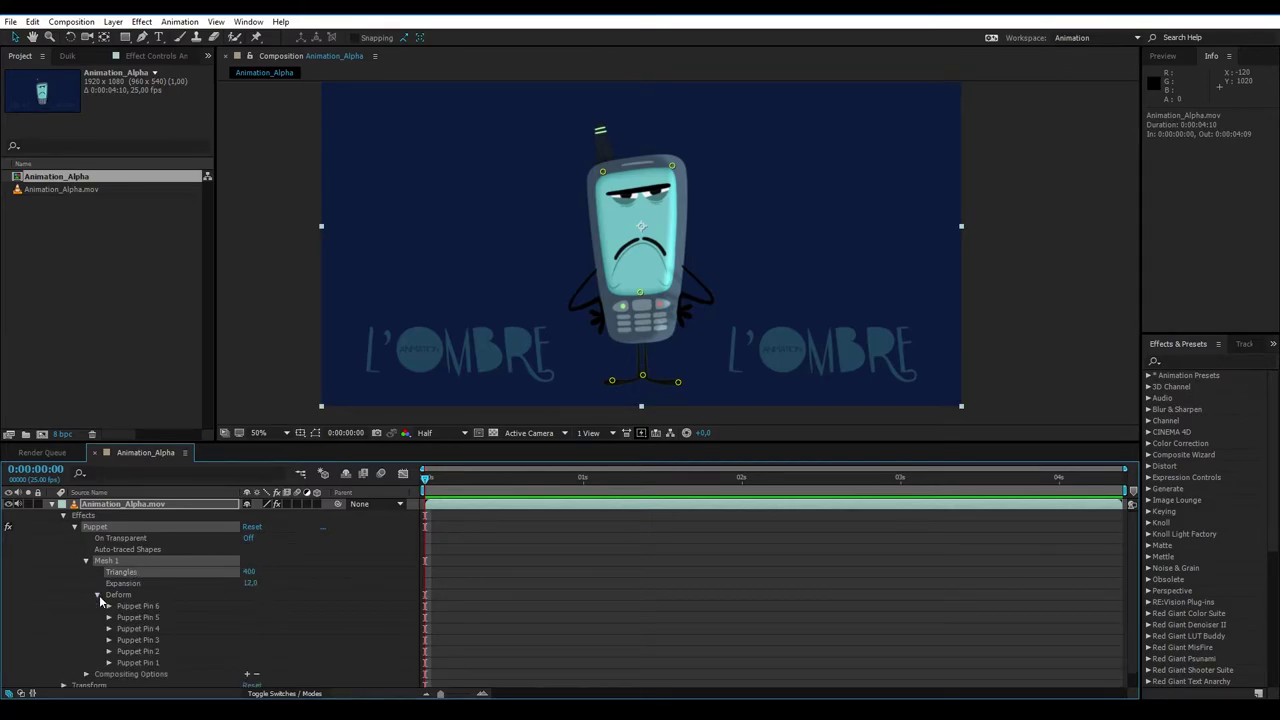
click(152, 606)
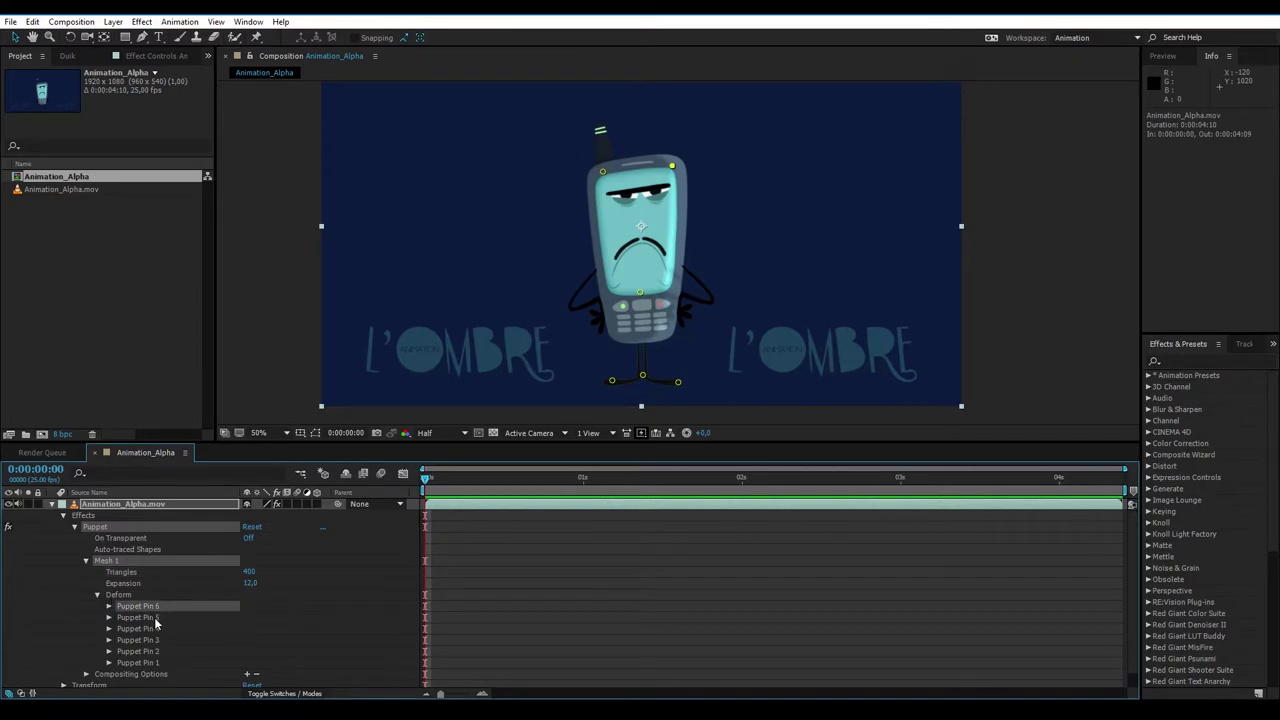
click(154, 617)
click(156, 628)
click(155, 641)
click(156, 651)
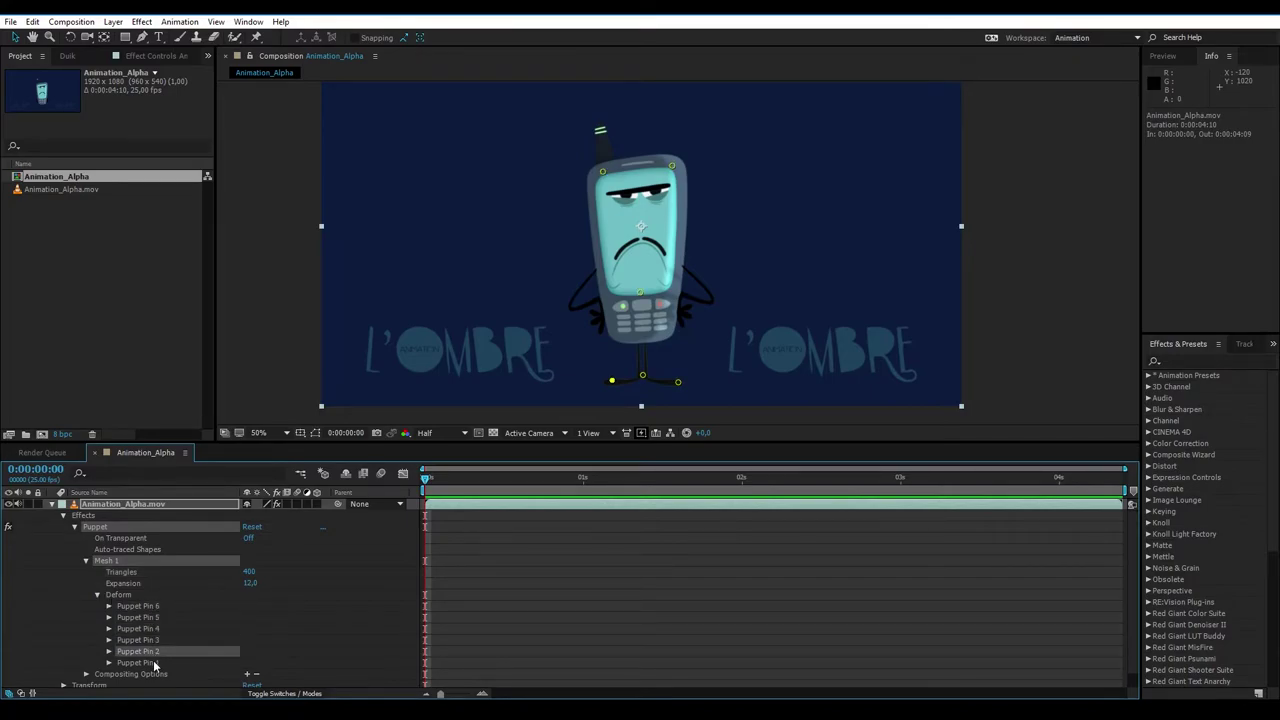
click(157, 662)
click(156, 651)
click(149, 662)
click(148, 653)
click(151, 640)
click(150, 628)
click(150, 617)
click(152, 606)
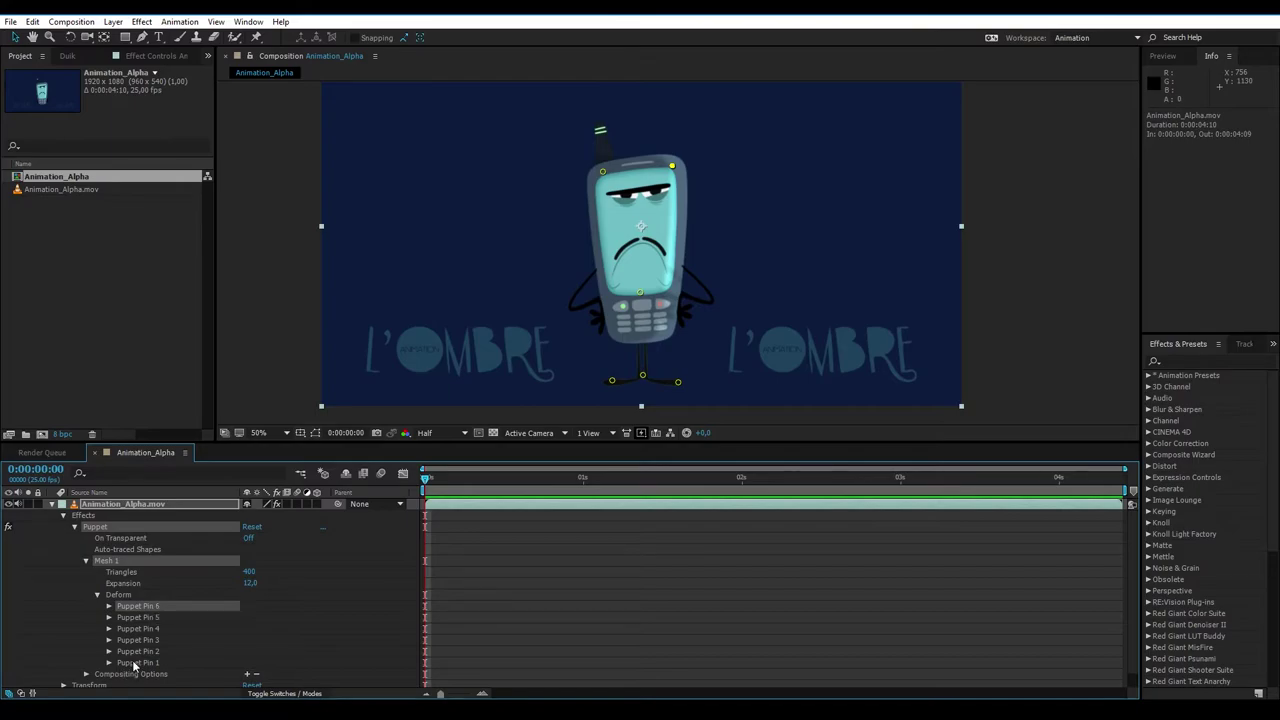
Check the positions of Puppet Pins 1, 2 and 3 around the character's feet by selecting them one by one
click(135, 663)
click(137, 653)
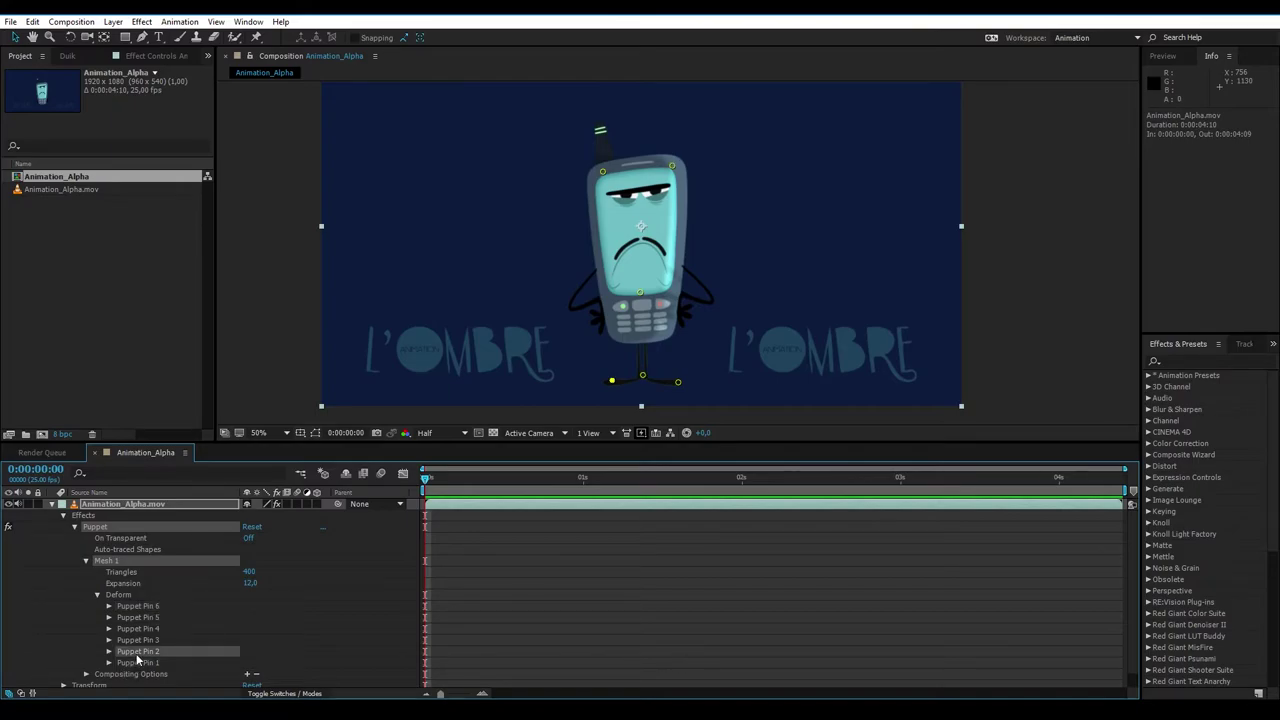
click(143, 642)
click(140, 663)
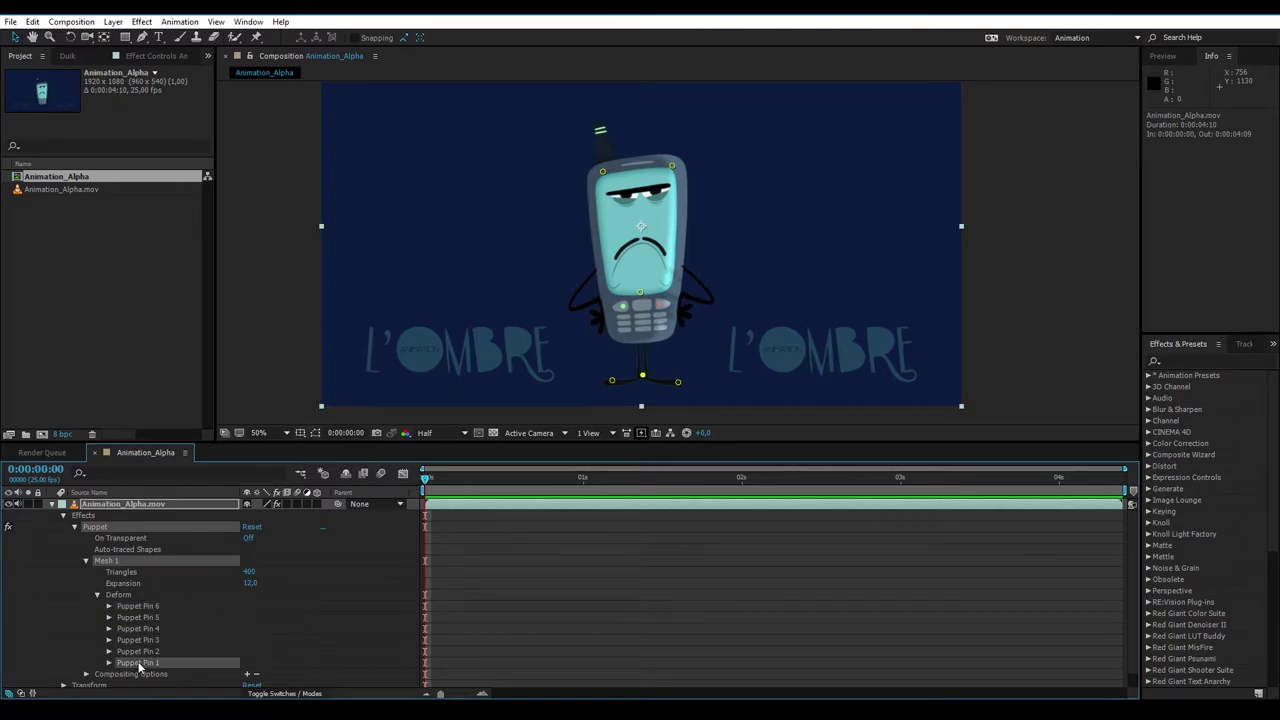
click(138, 653)
click(142, 642)
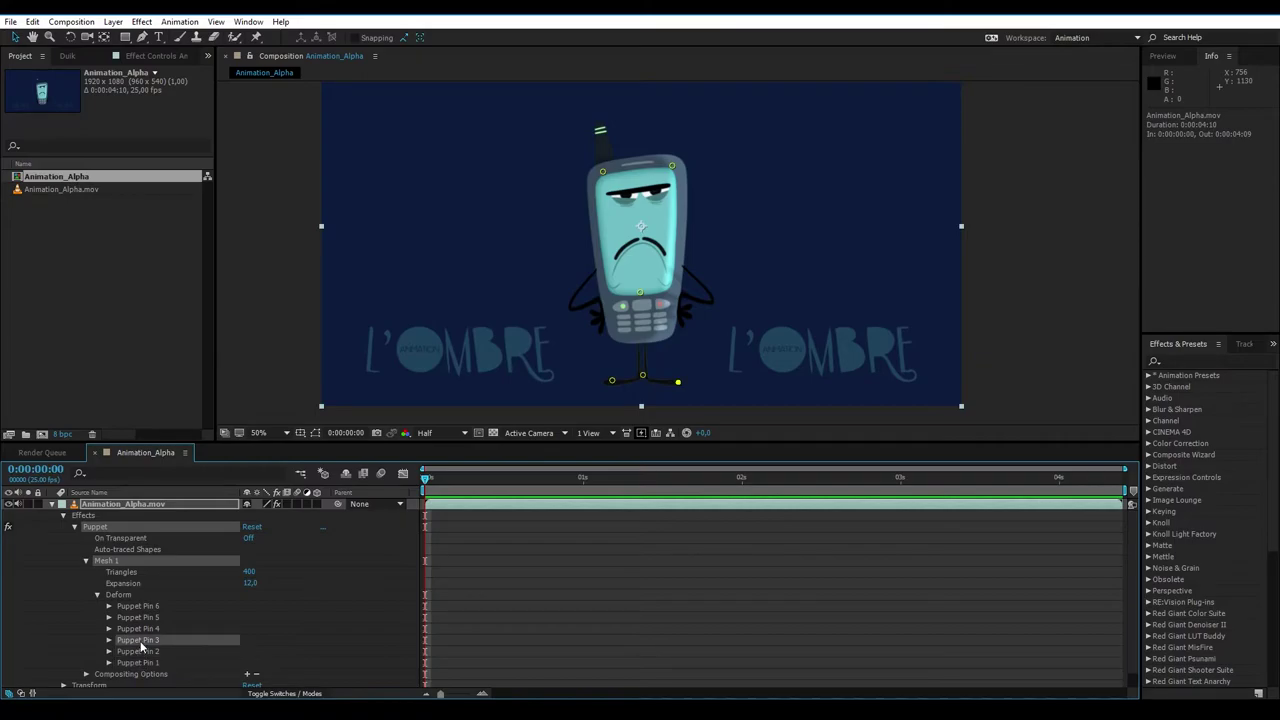
click(140, 663)
click(138, 652)
click(140, 641)
Rename Puppet Pin 1, Puppet Pin 2 and Puppet Pin 3 as "no"
click(143, 663)
key(Return)
text(no)
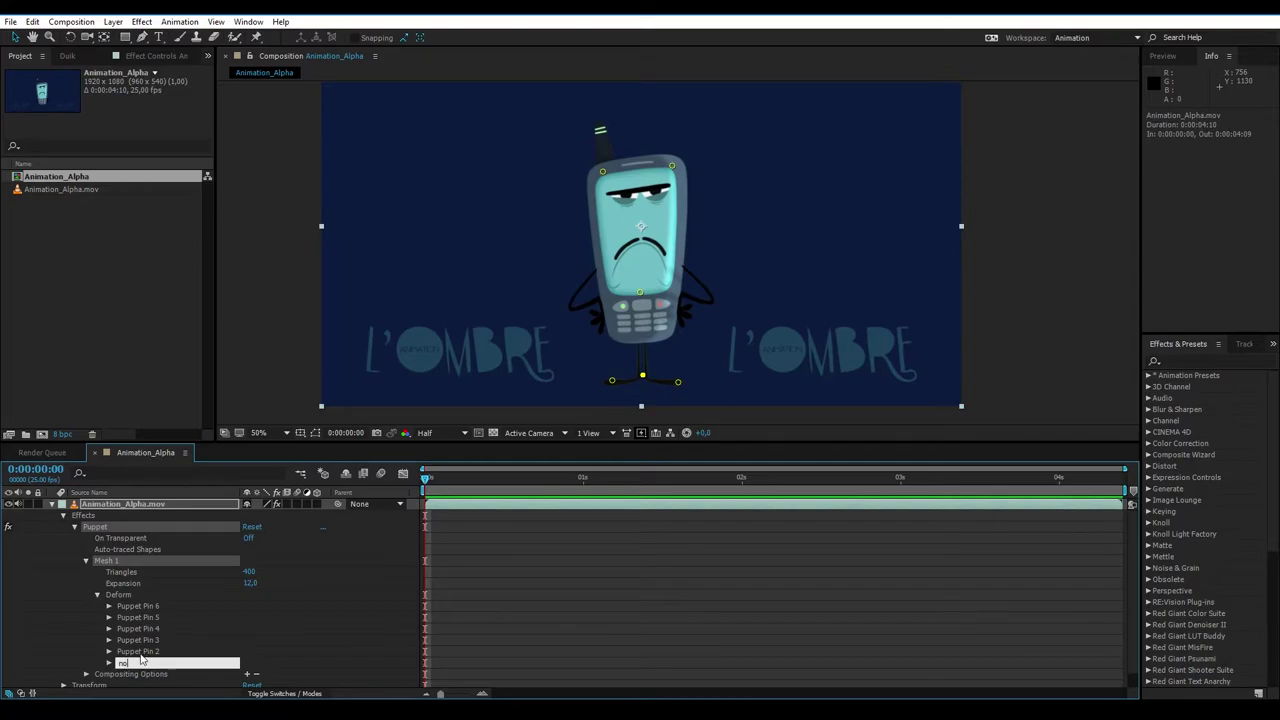
click(140, 652)
key(Return)
text(no)
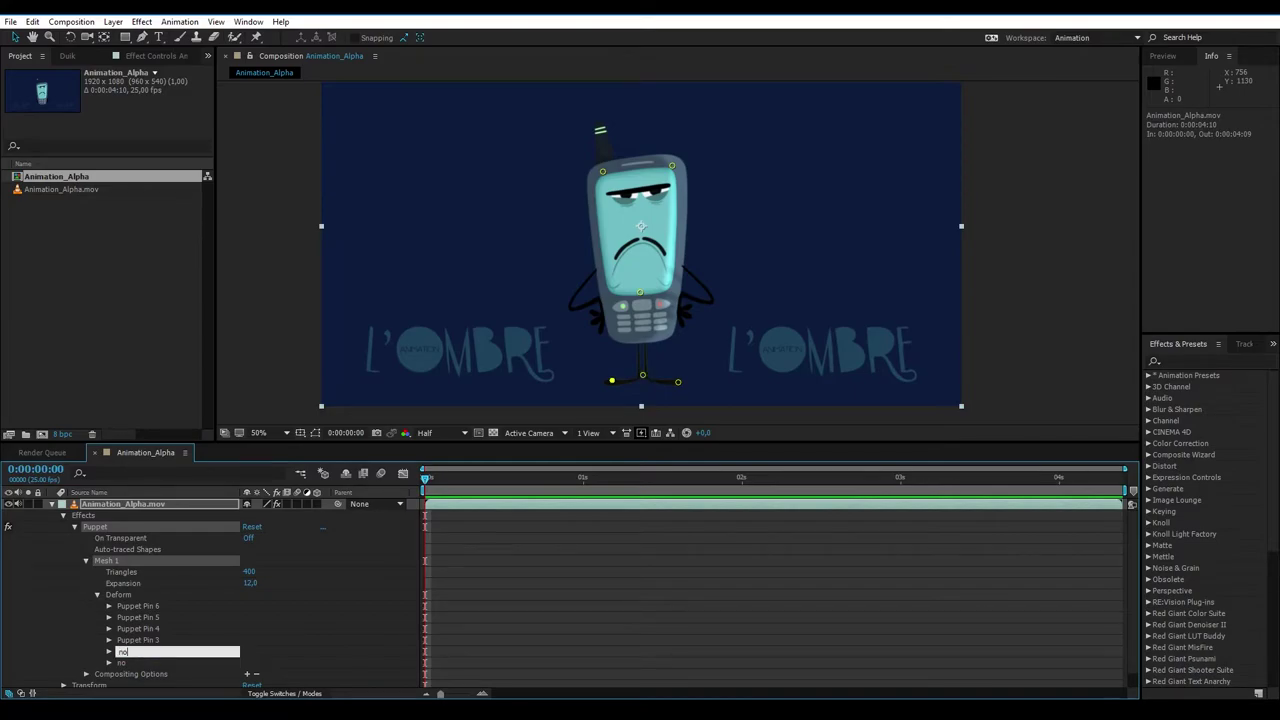
key(Return)
click(137, 640)
key(Return)
text(no)
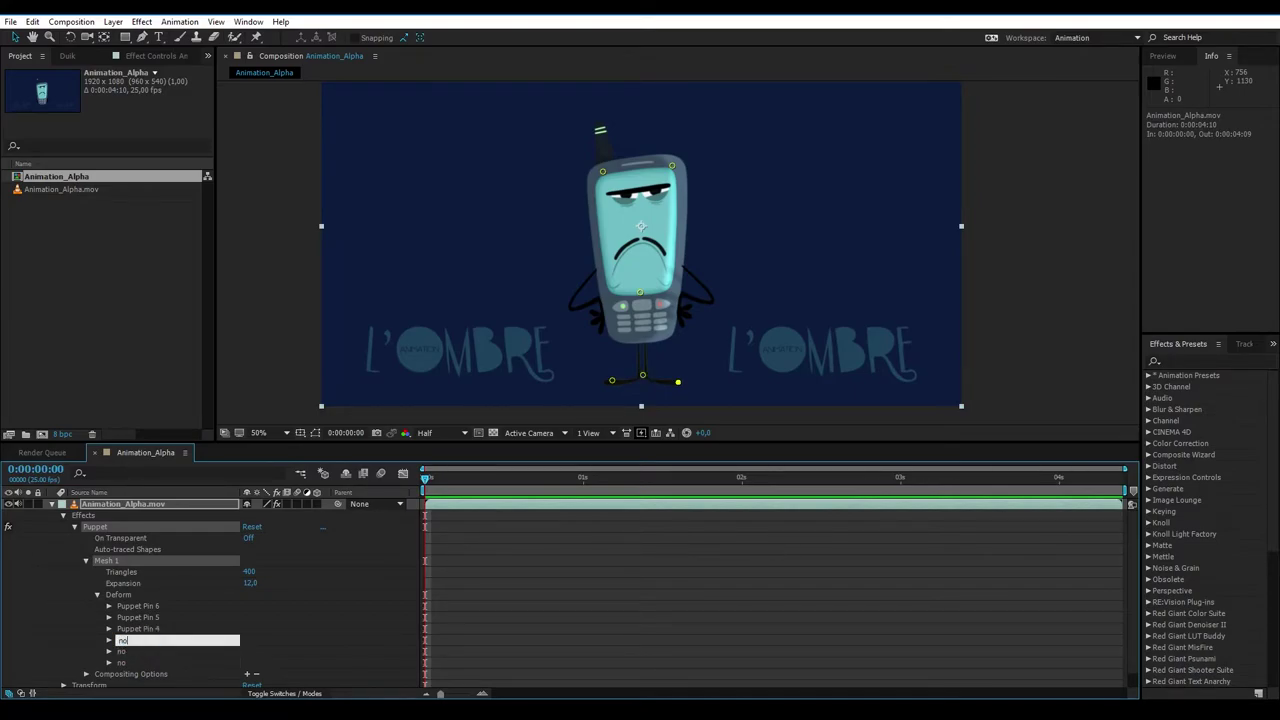
Rename Puppet Pin 4 as B, Puppet Pin 5 as L and Puppet Pin 6 as R
click(137, 630)
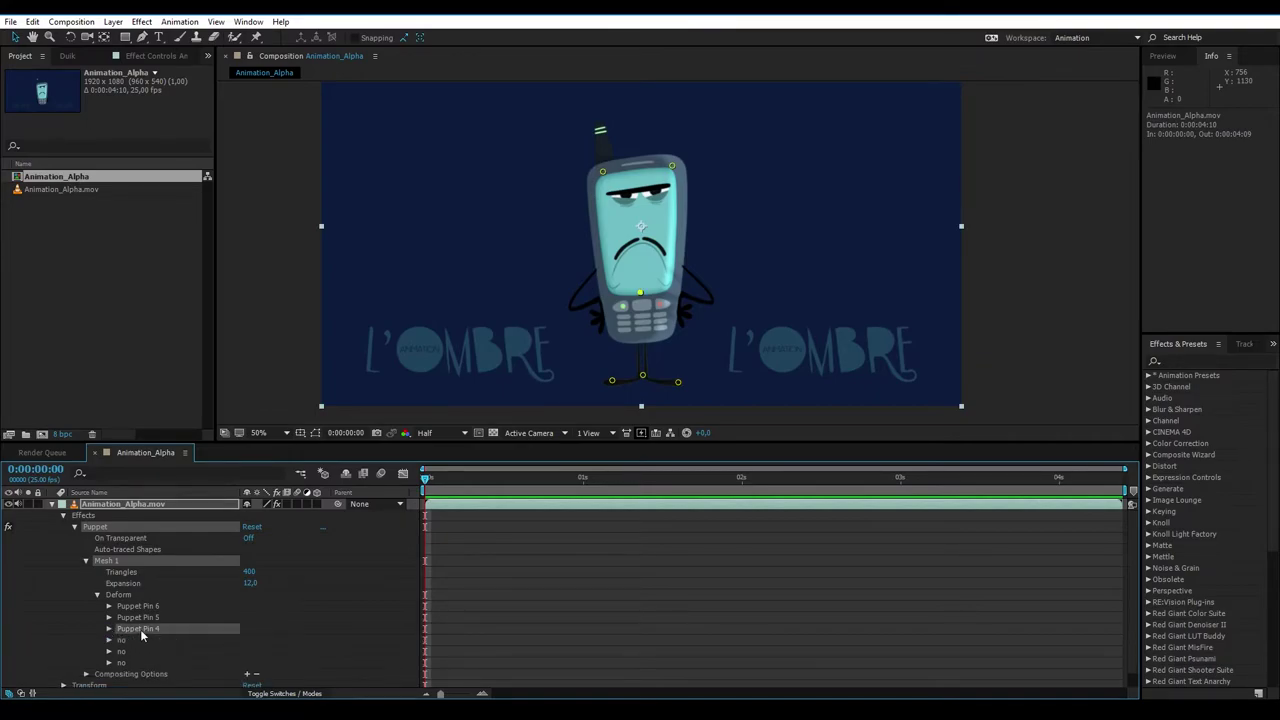
key(Return)
text(n)
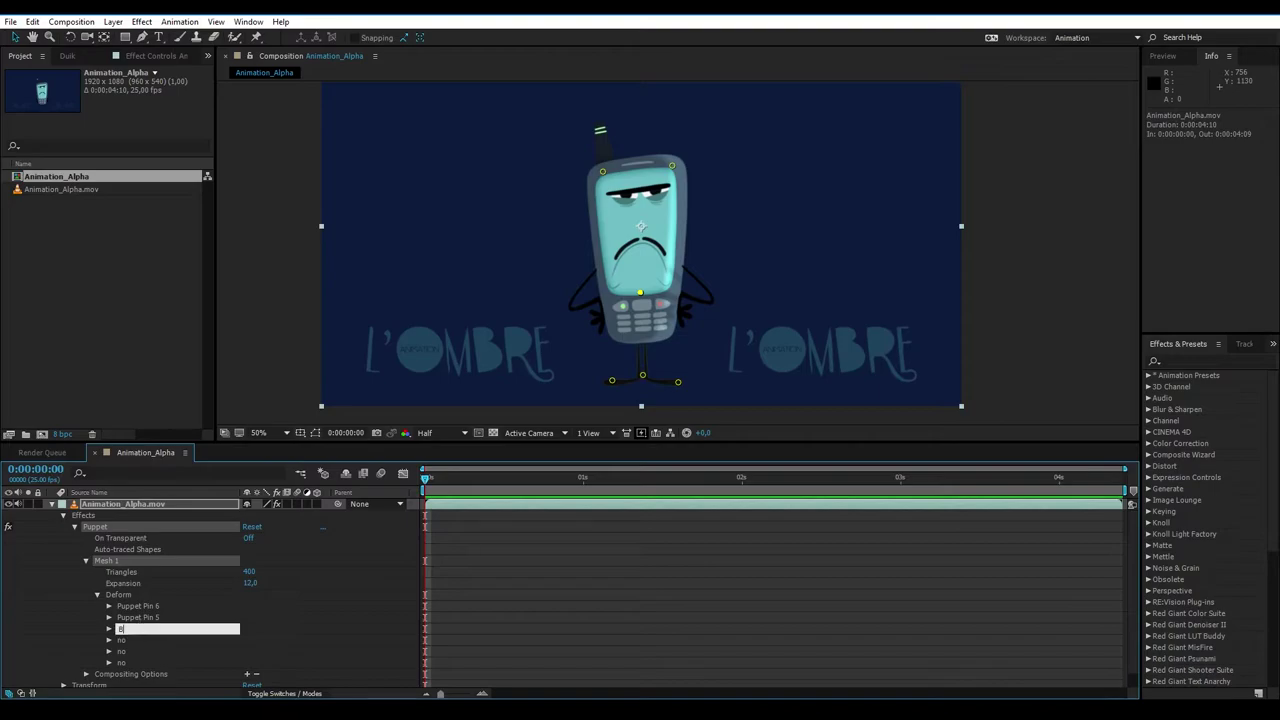
click(135, 617)
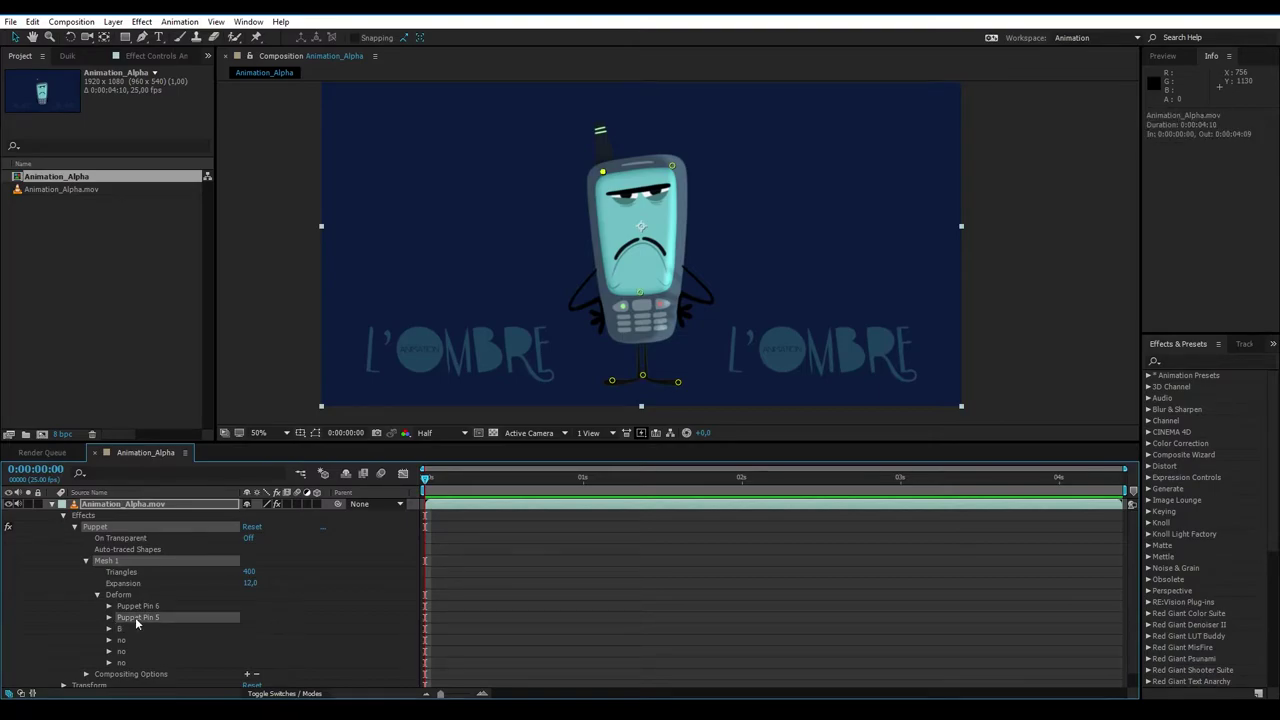
key(Return)
text(L)
click(136, 606)
key(Return)
text(R)
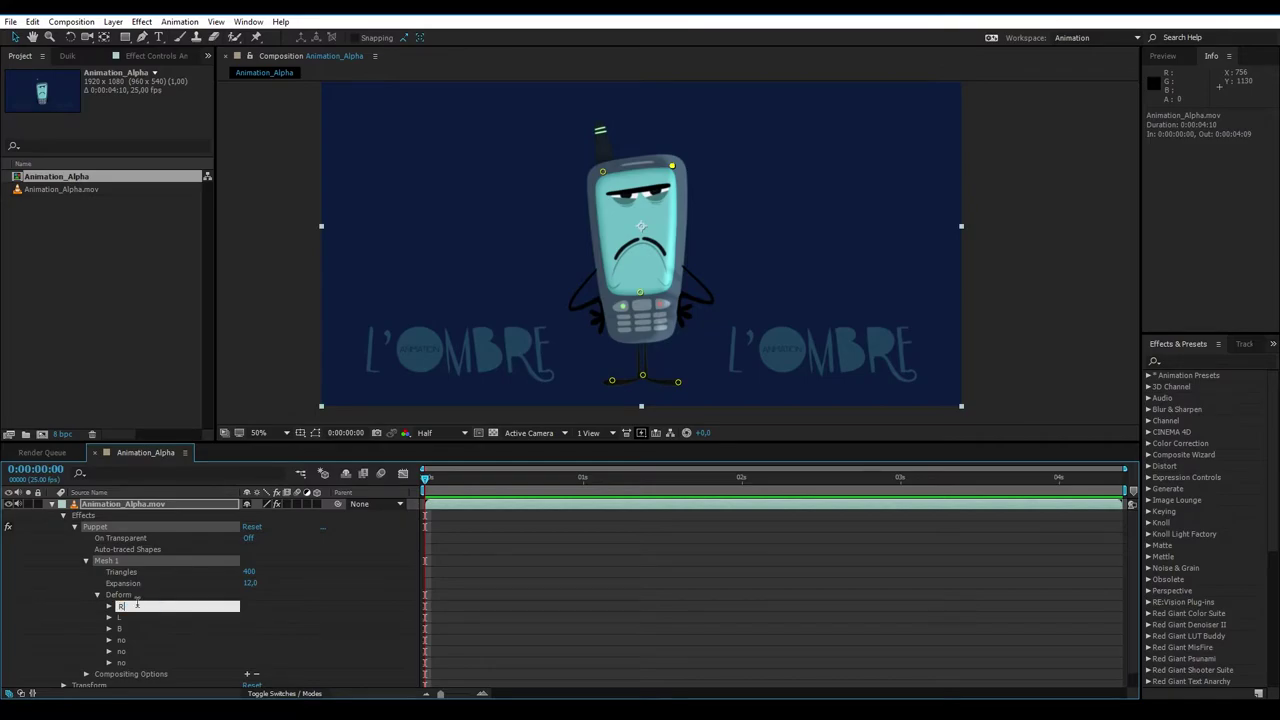
key(Return)
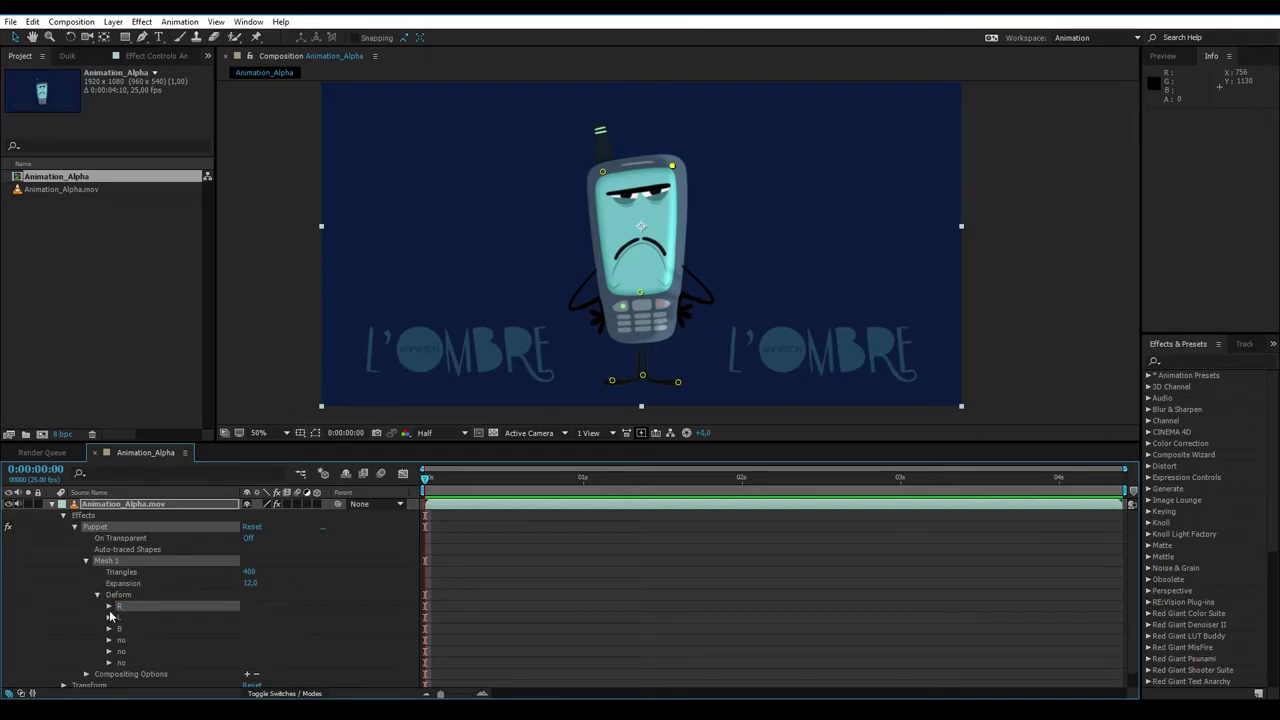
Select the R, L and B pins together and expand them to display their Position properties
click(152, 617)
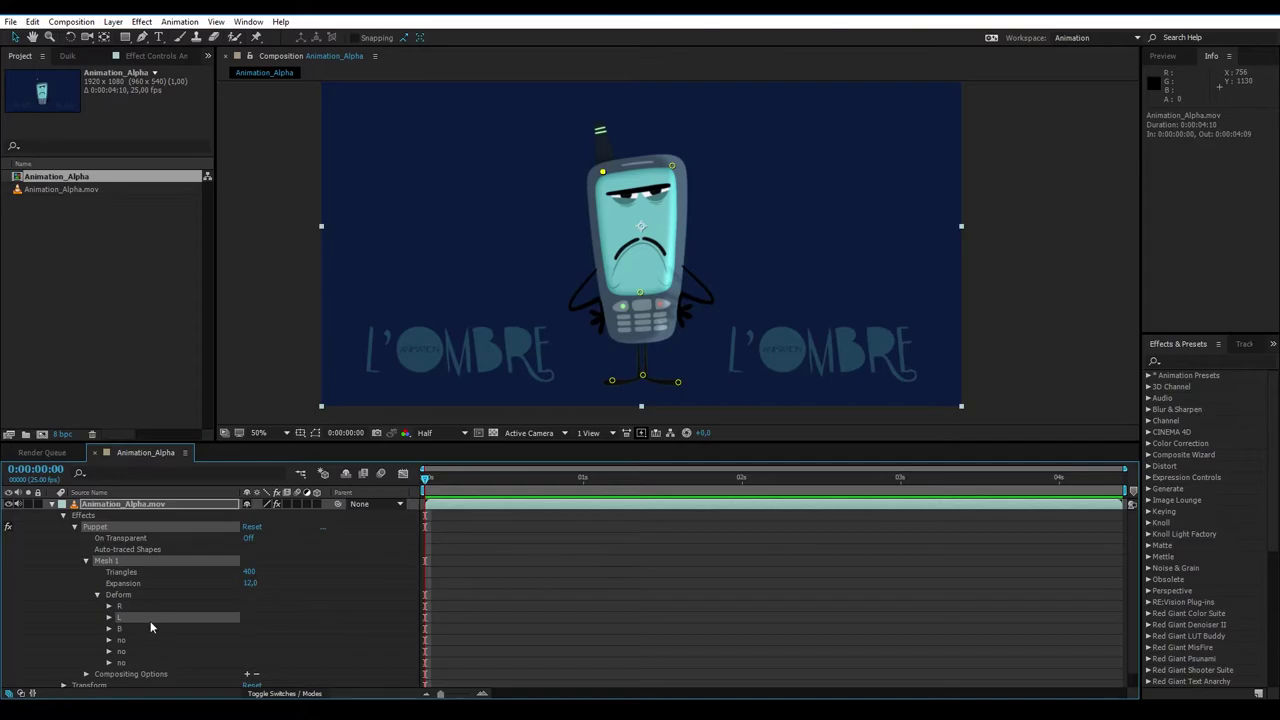
click(150, 627)
click(144, 607)
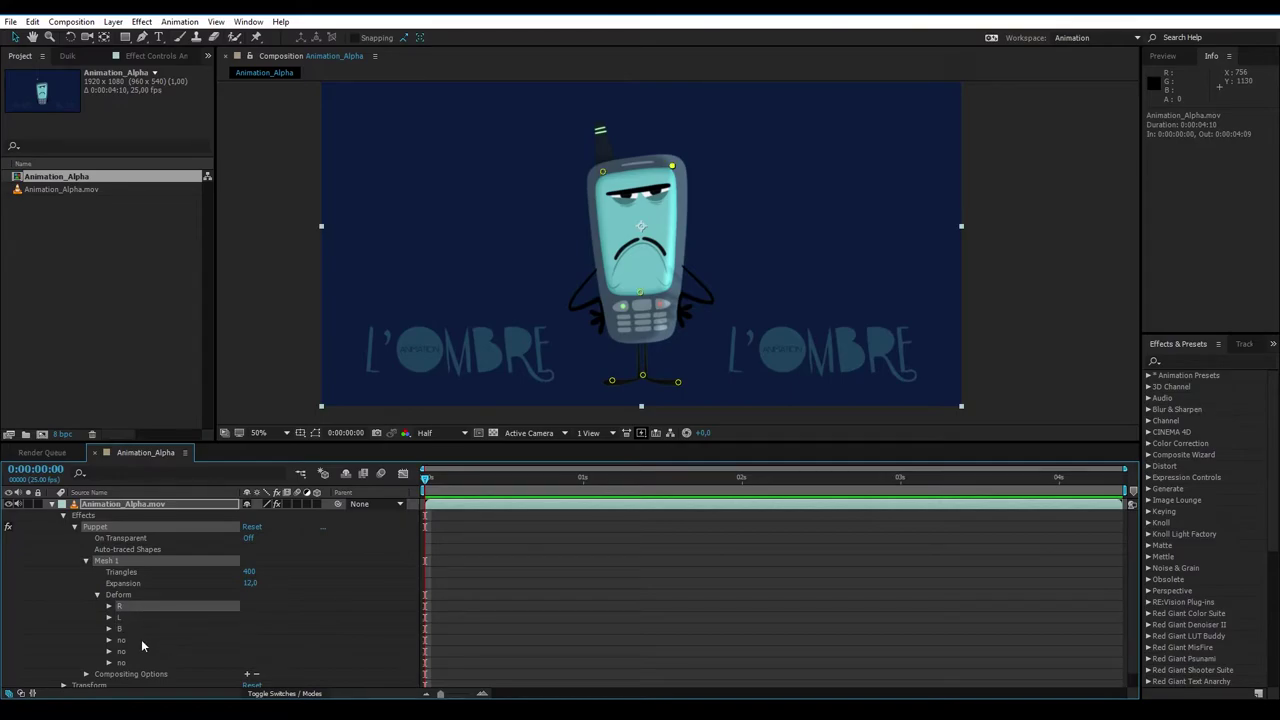
shift+click(137, 629)
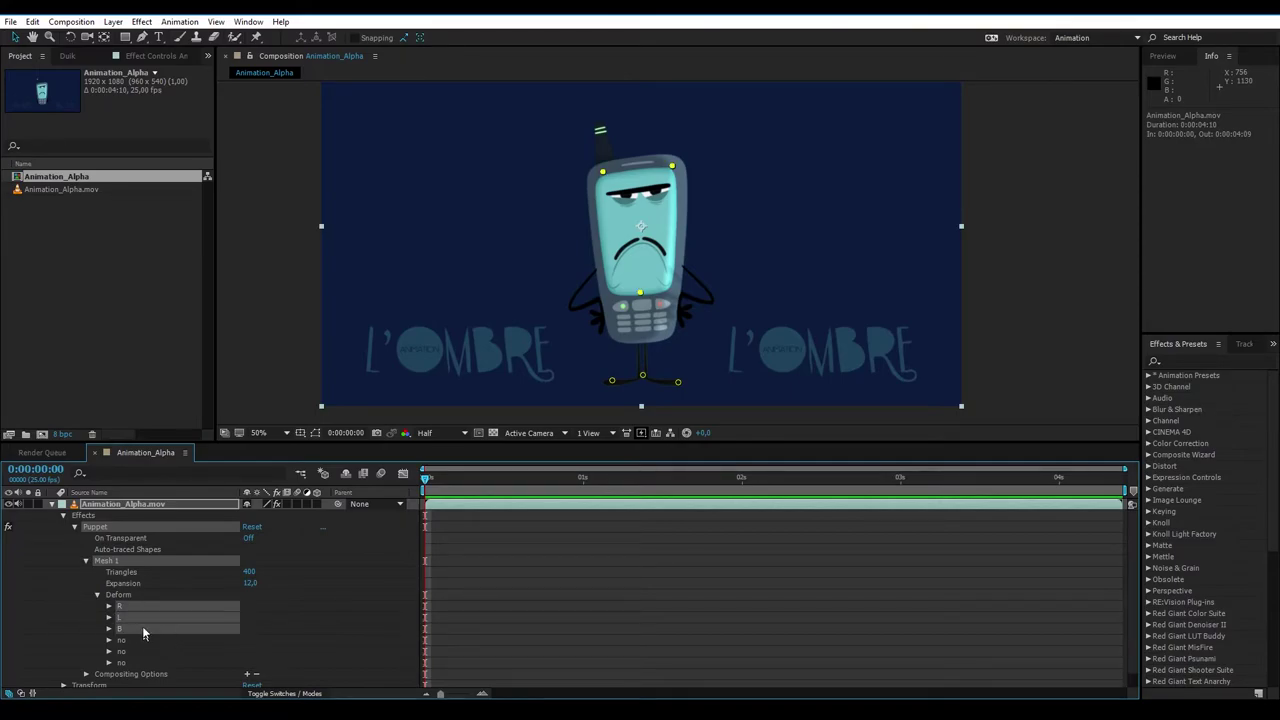
click(120, 607)
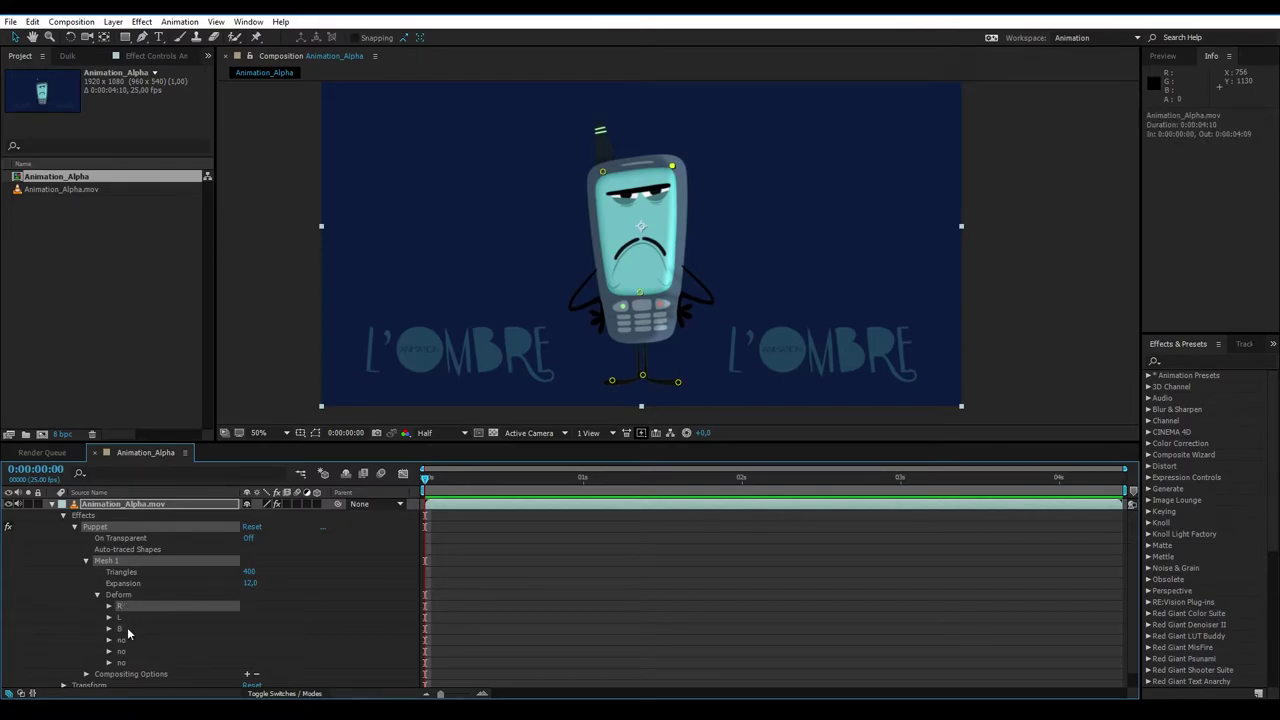
shift+click(133, 629)
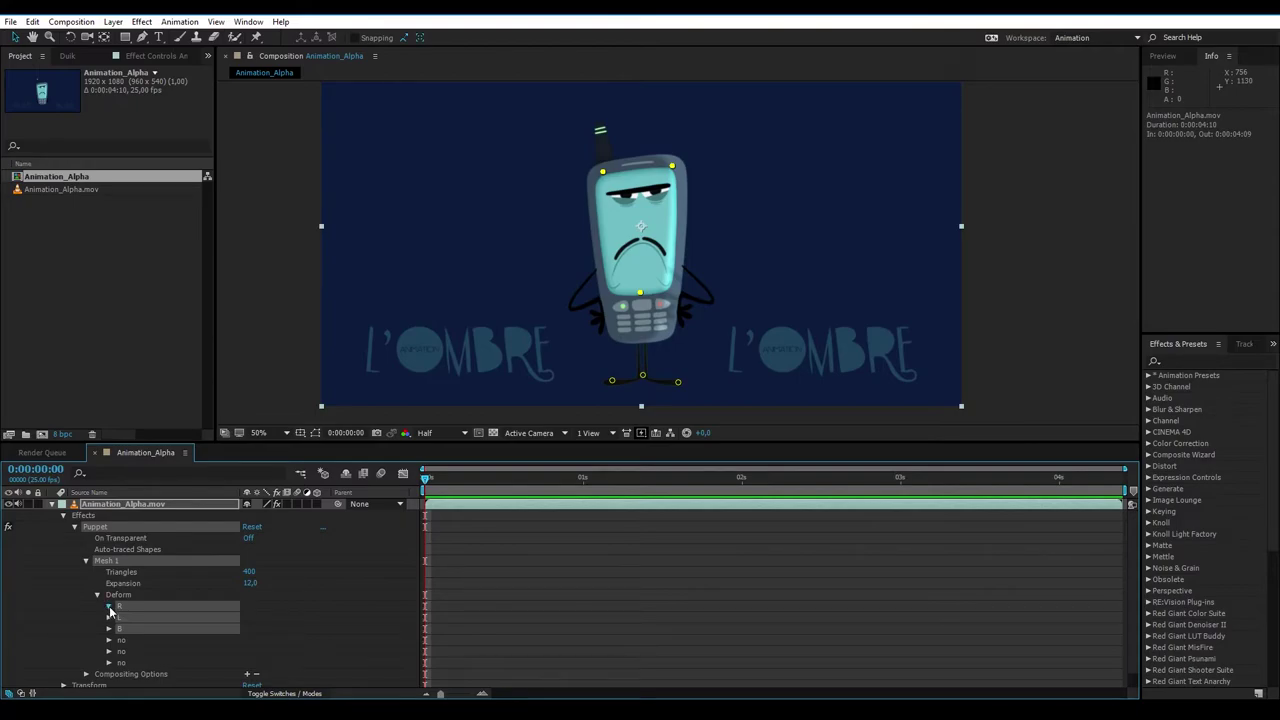
click(109, 607)
scroll(306, 590, down, 2)
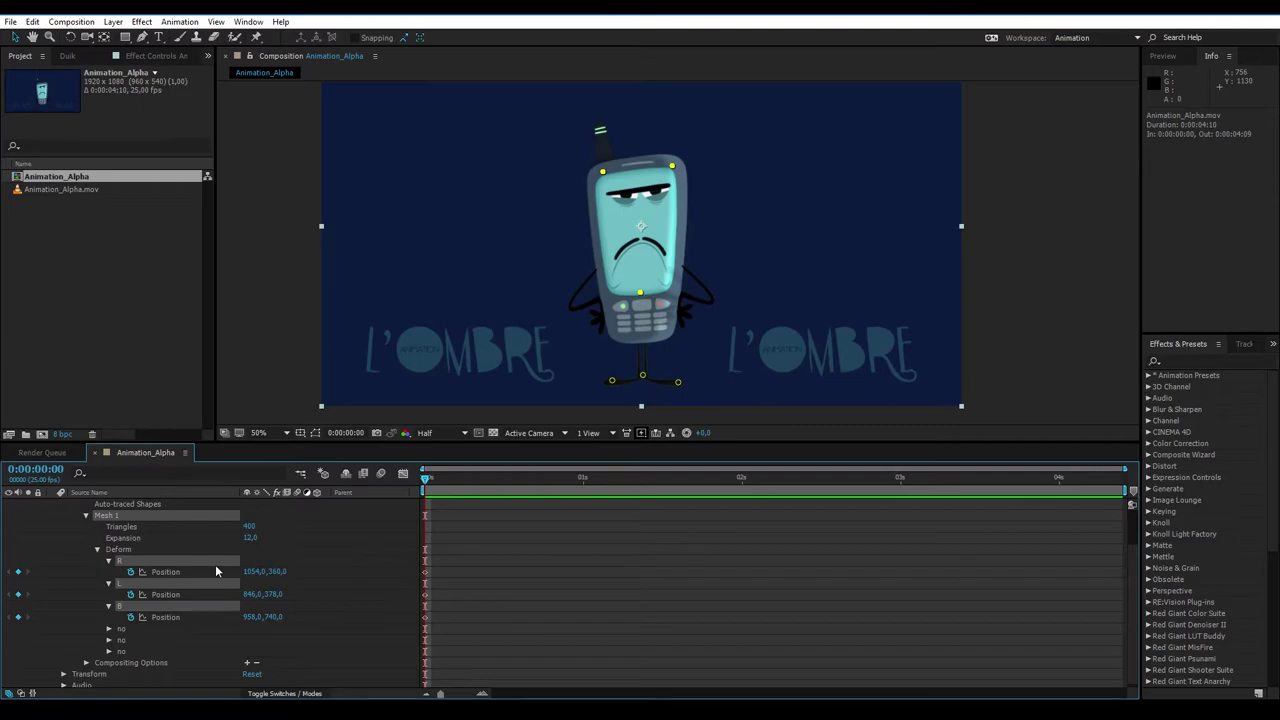
scroll(334, 609, down, 1)
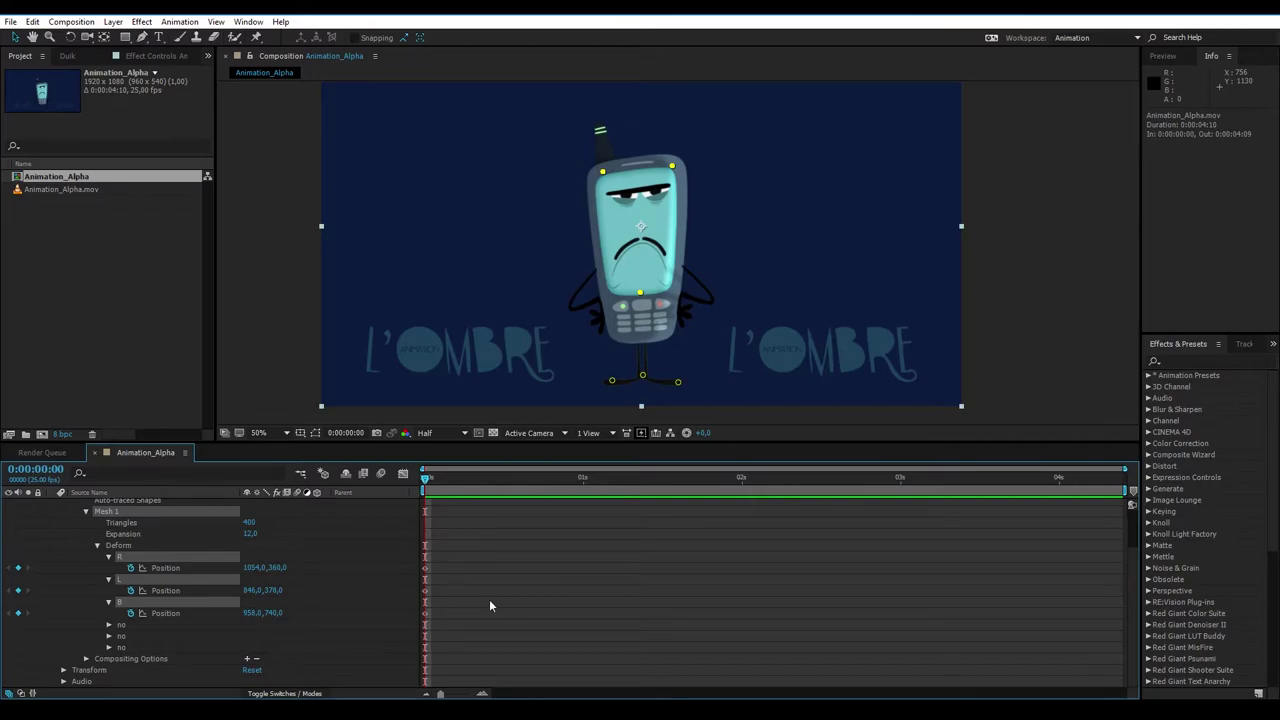
Set the current time to 0:00:00:07 and move the Position keyframes of pins R, L and B there
drag(425, 474, 470, 481)
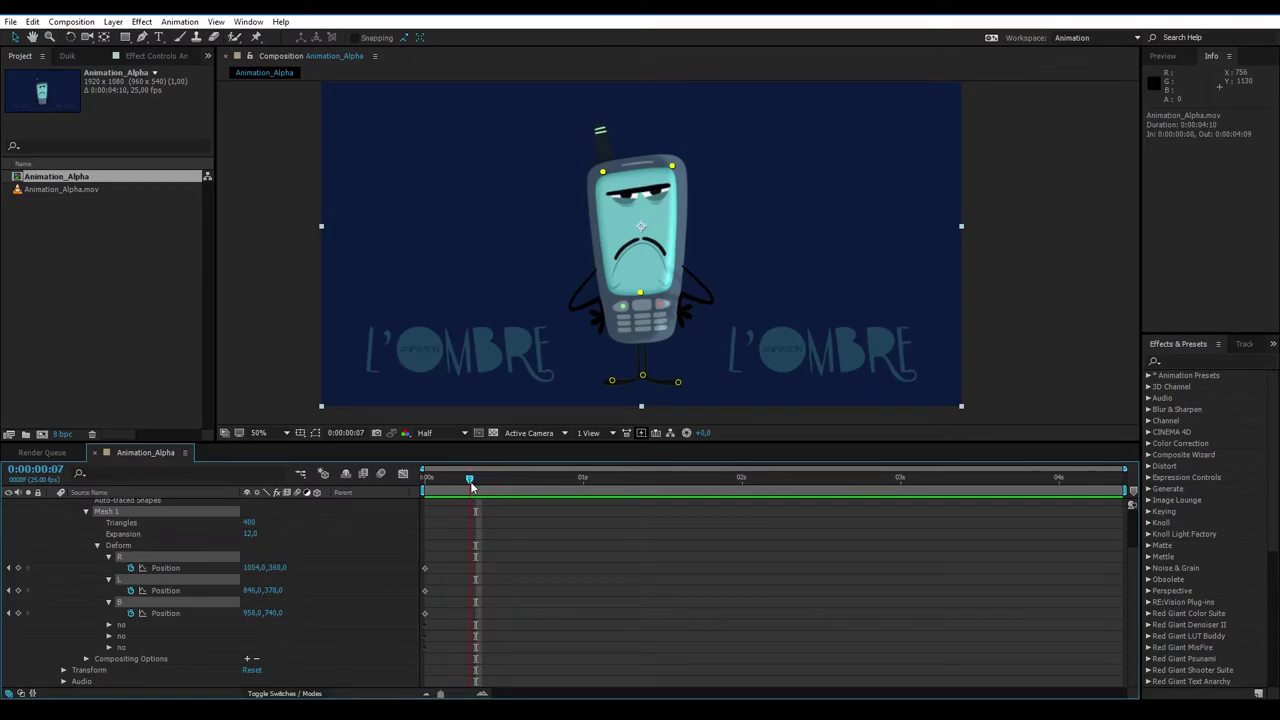
drag(450, 560, 456, 610)
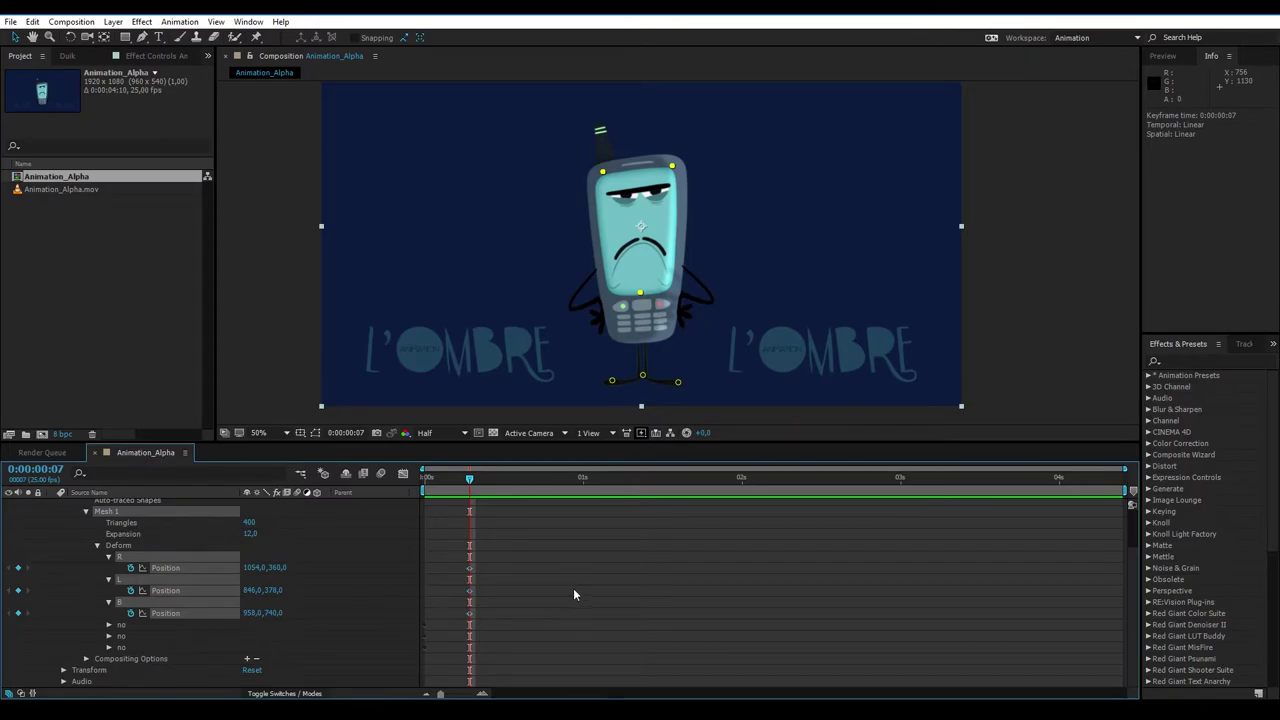
click(508, 582)
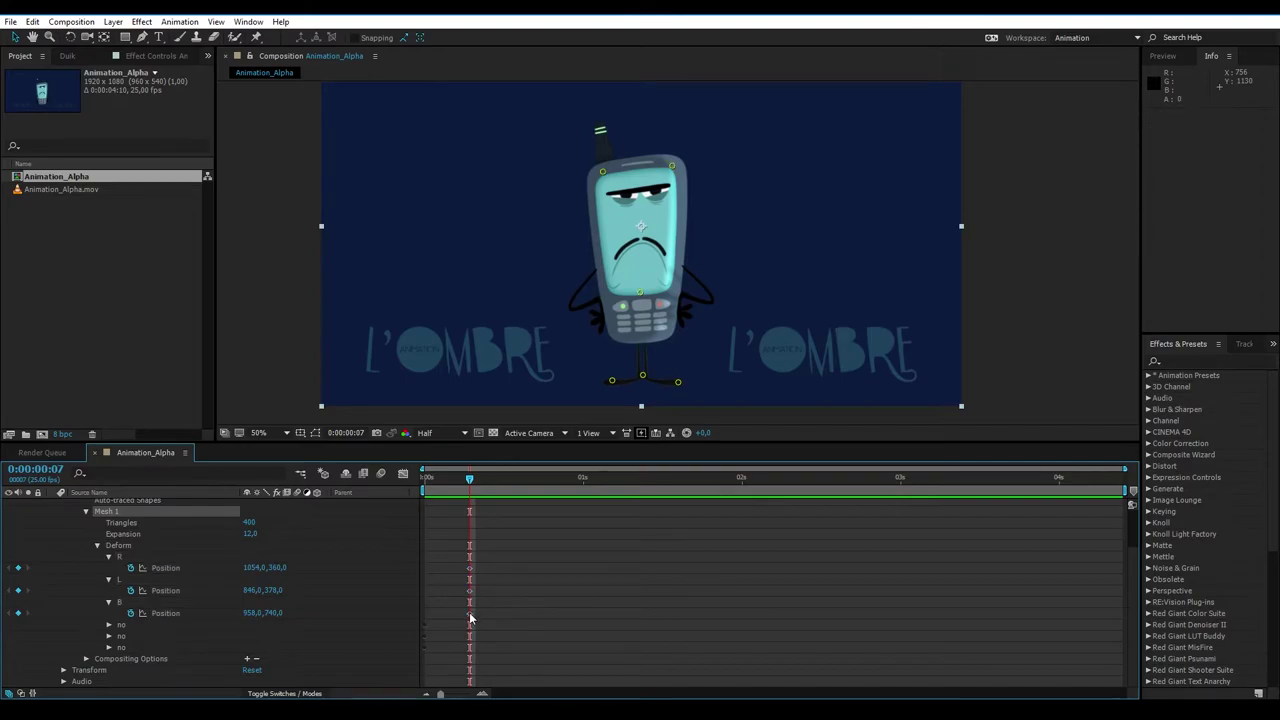
Move the B pin's Position keyframe back to 0:00:00:00 and collapse the B pin's properties
click(469, 613)
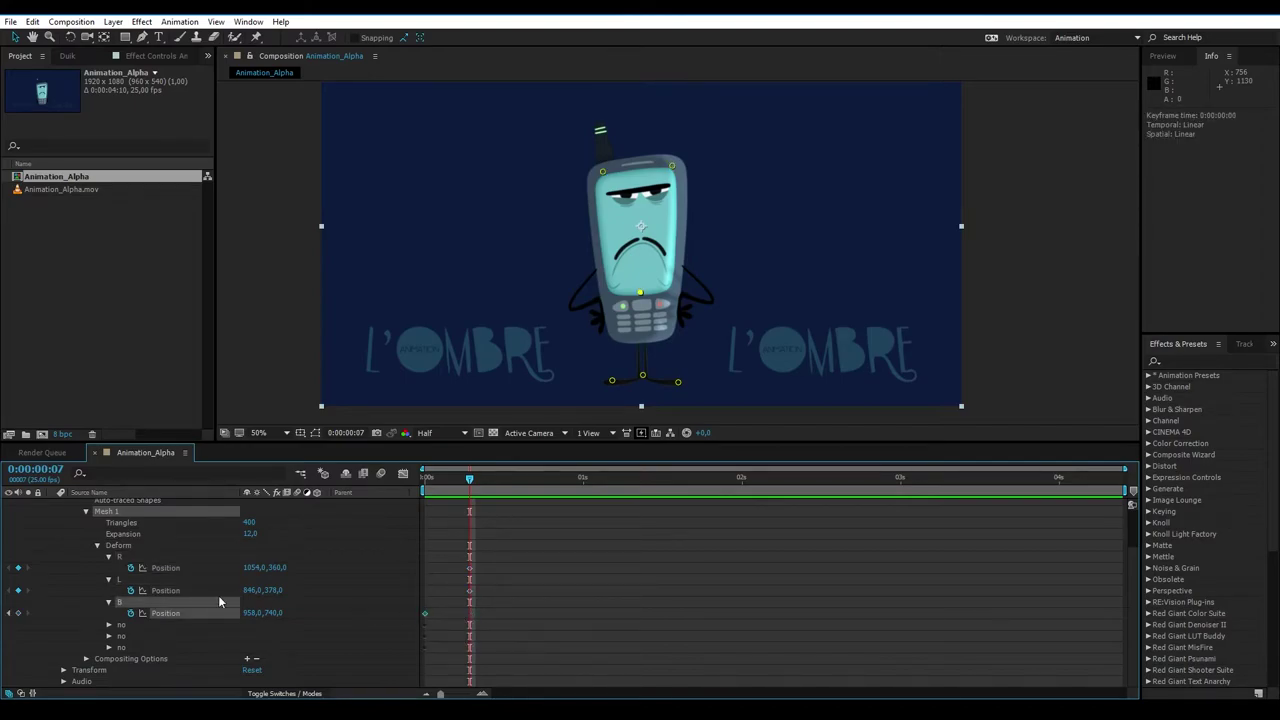
click(109, 602)
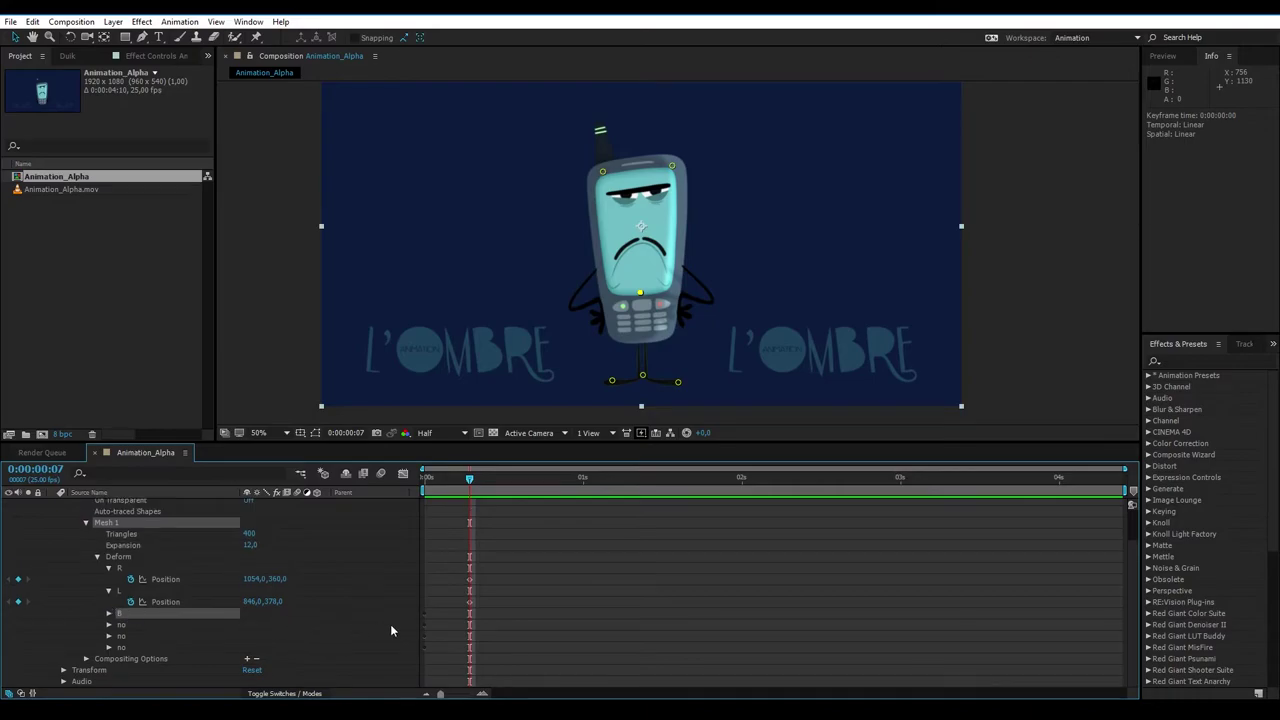
click(469, 601)
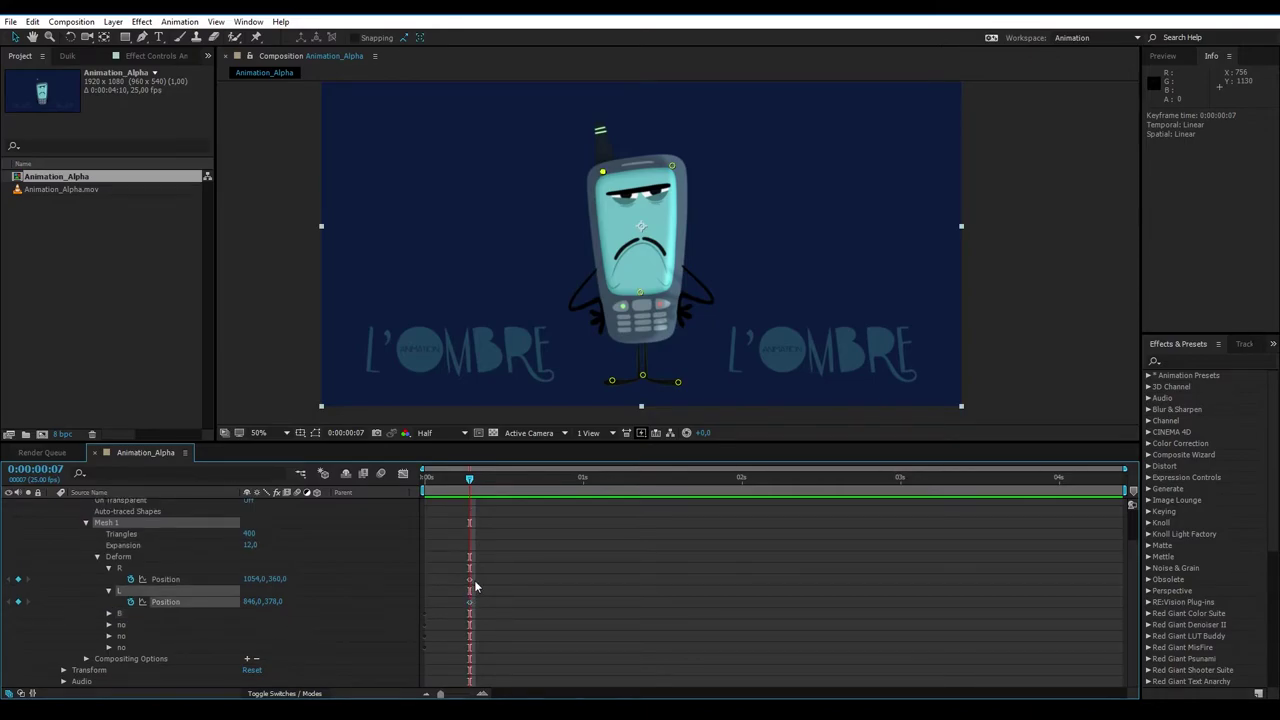
click(475, 580)
key(space)
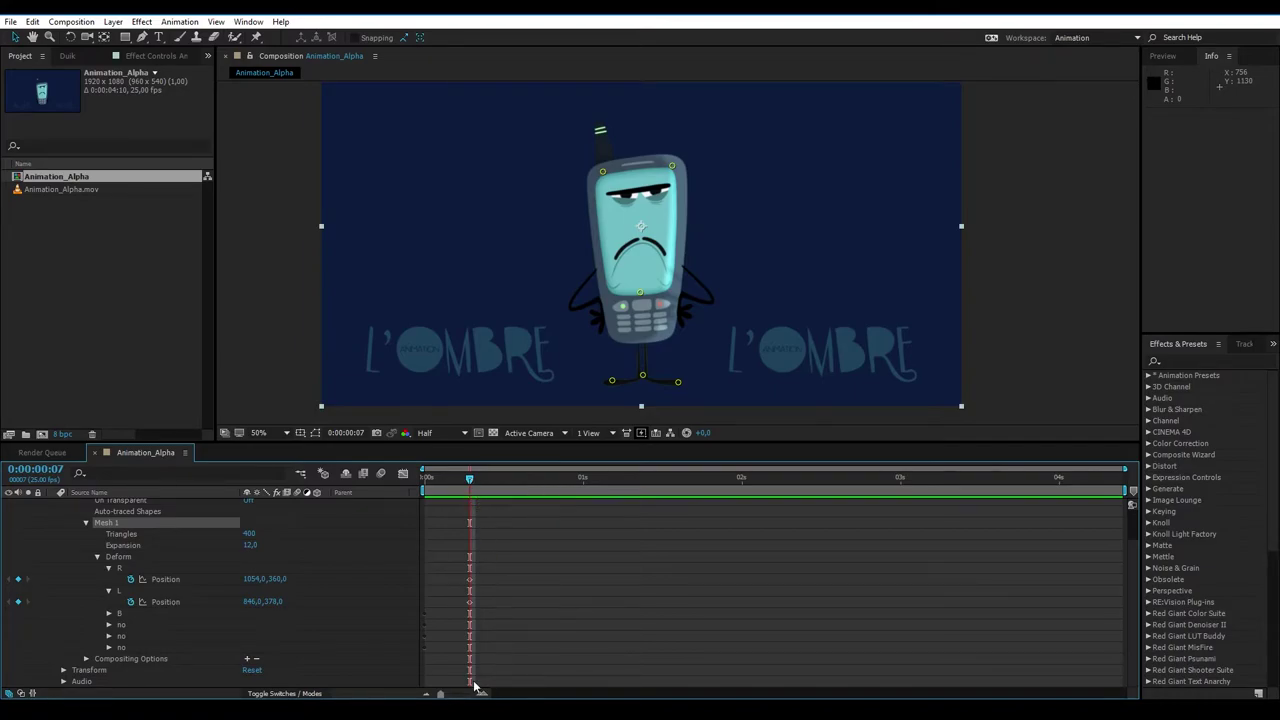
Zoom in on the timeline and add a composition marker at 0:00:00:07, aligned with the R and L keyframes
drag(439, 694, 459, 697)
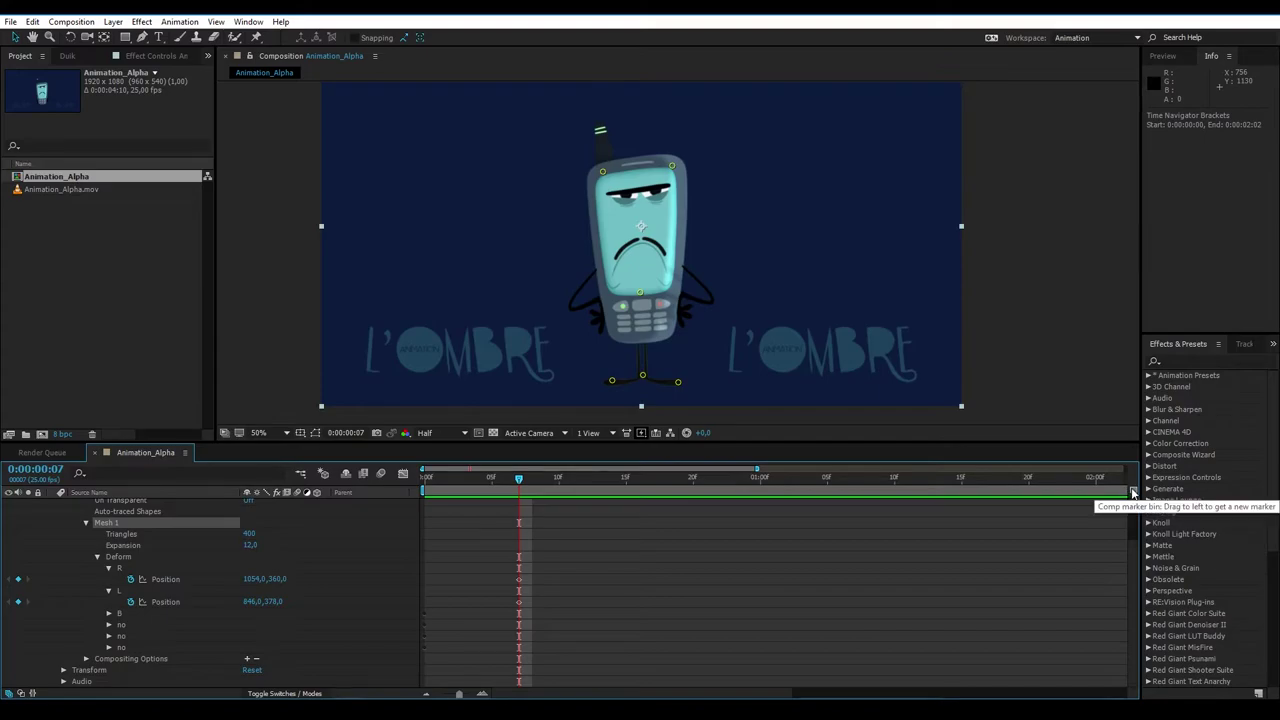
drag(1133, 493, 1093, 495)
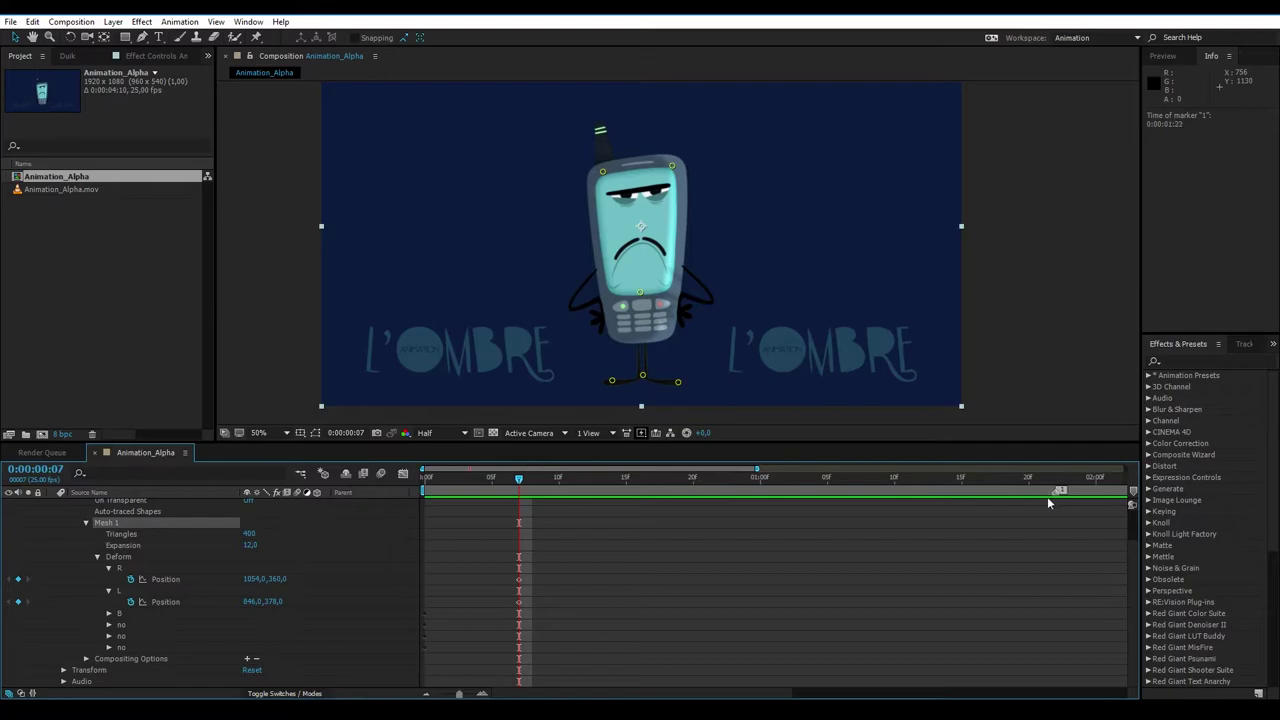
drag(960, 503, 633, 510)
drag(533, 506, 519, 505)
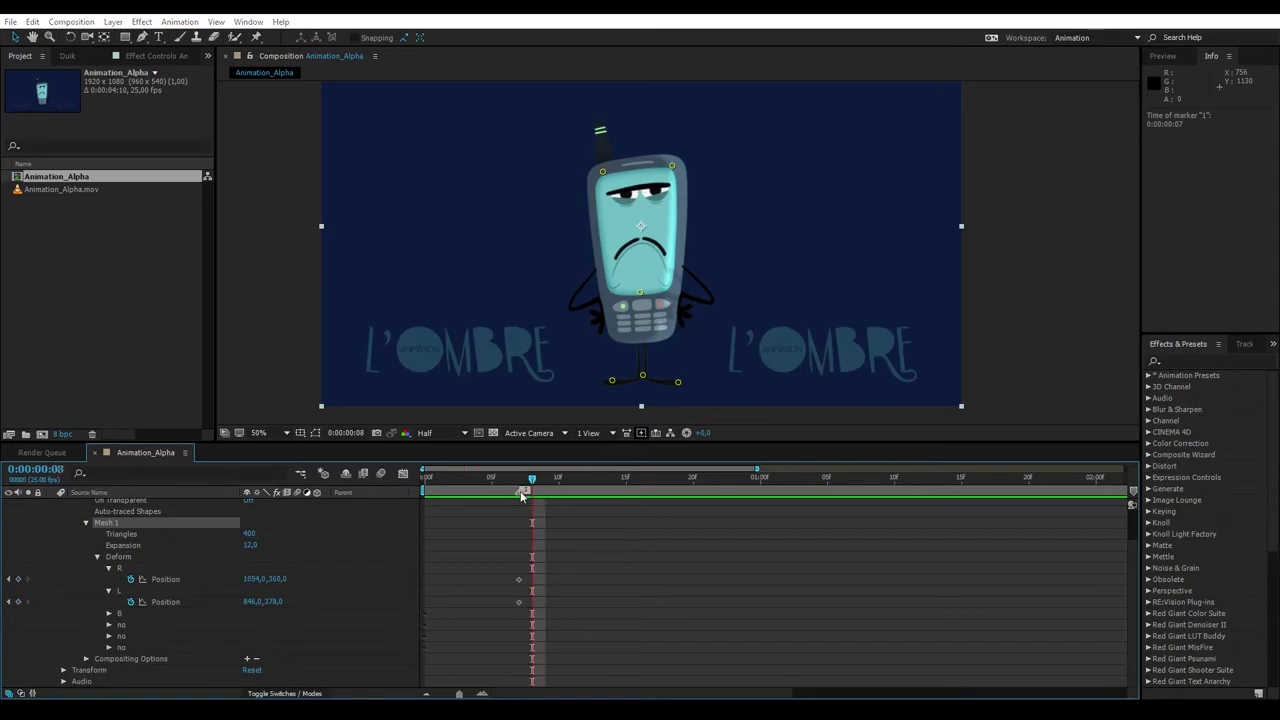
Set the composition marker's comment to S and return the current time to 0:00:00:07
double_click(520, 493)
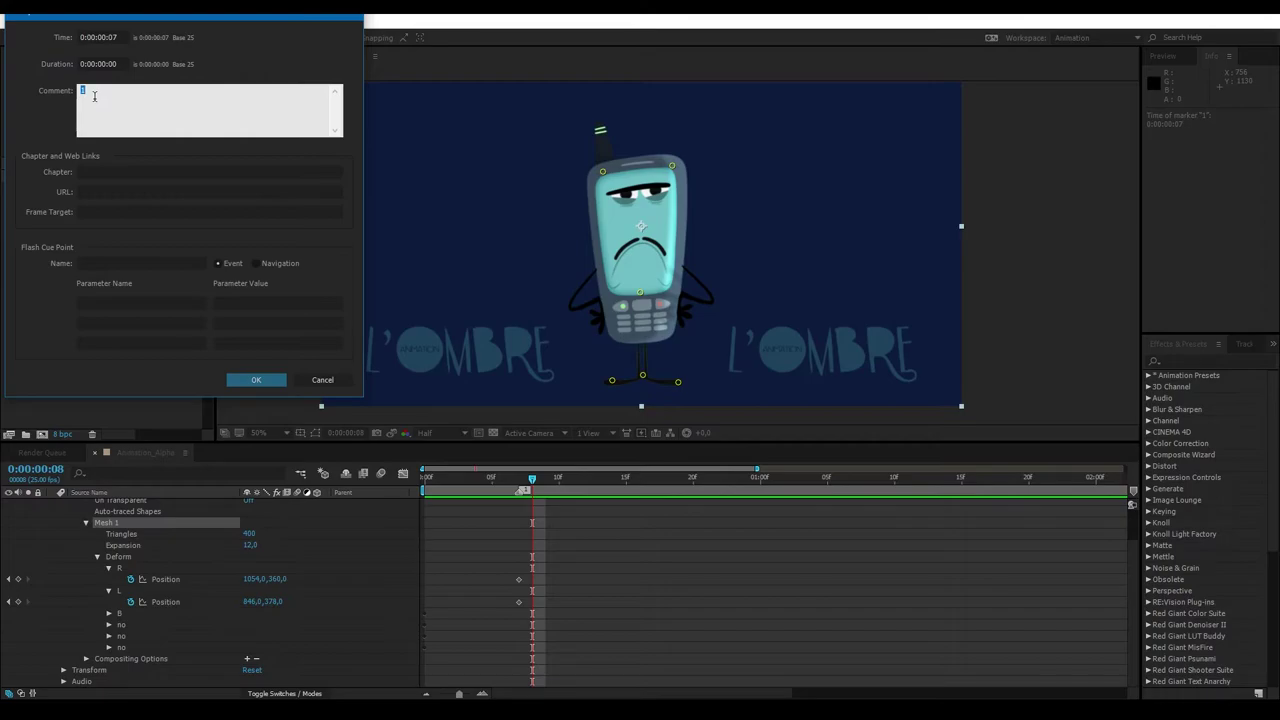
text(S)
click(245, 379)
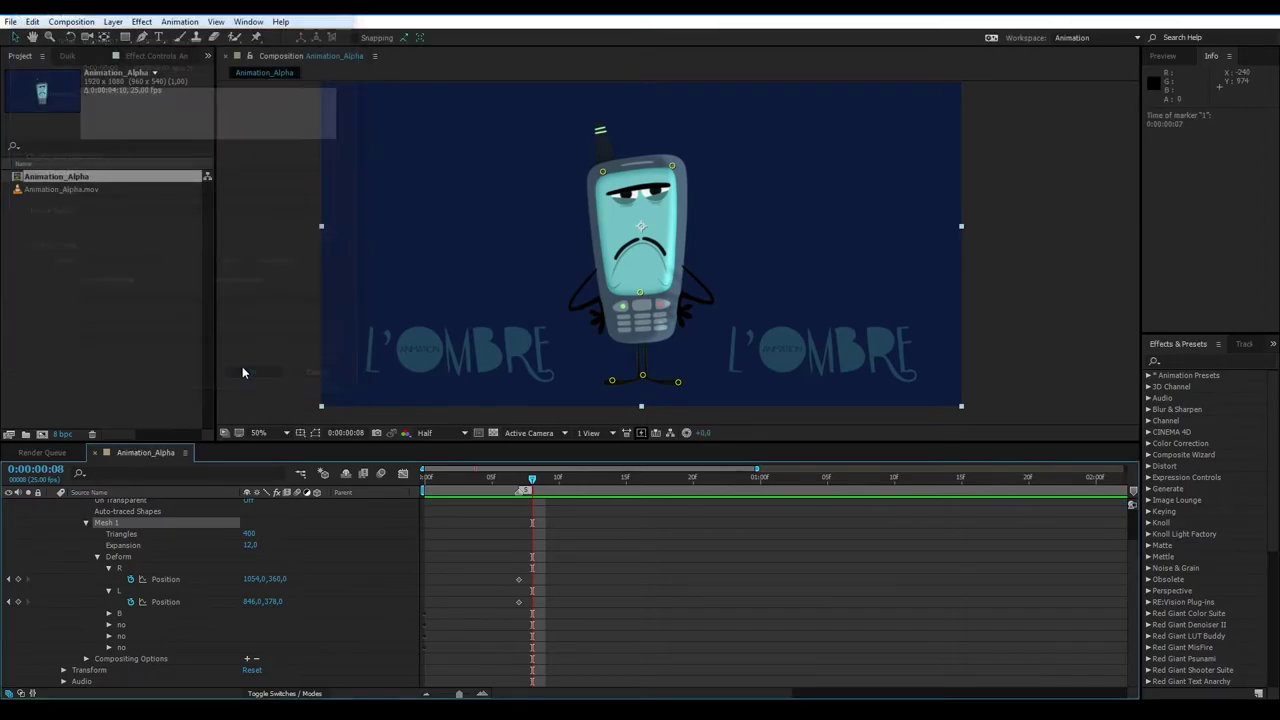
click(519, 472)
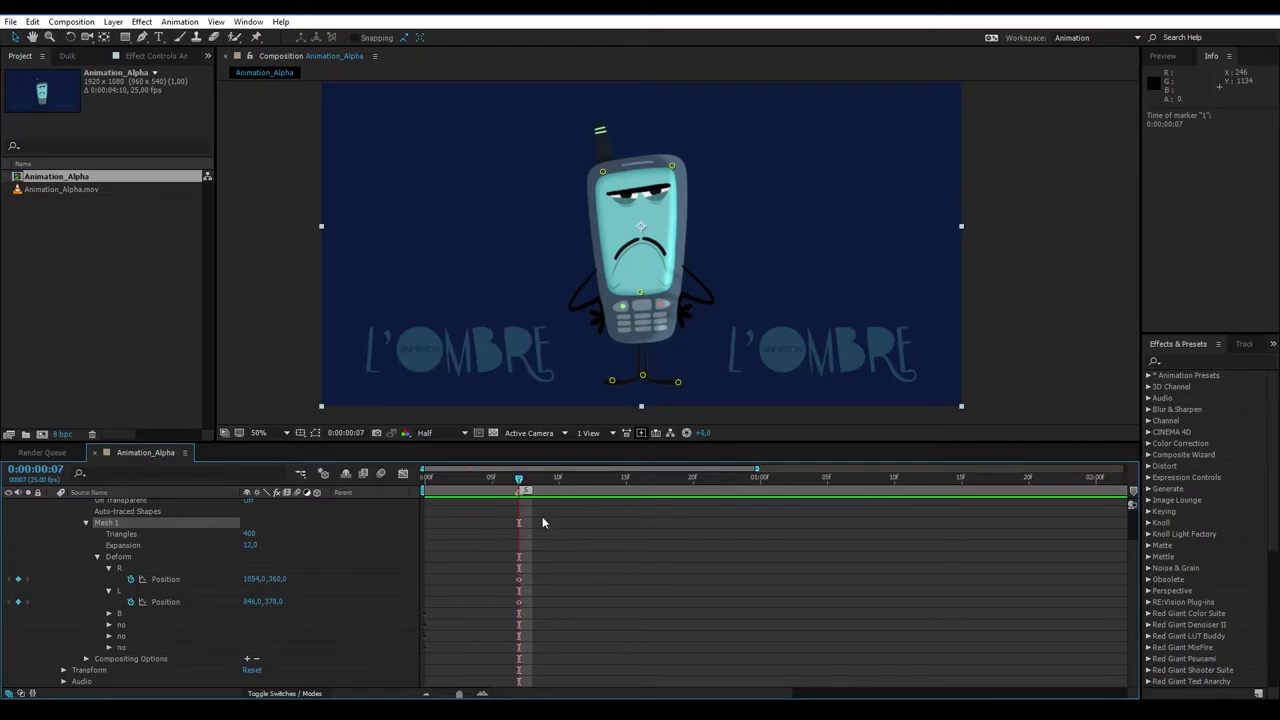
Step through the frames after the S marker and add a composition marker at 0:00:00:12
key(Page_Down)
key(Page_Down)
key(Page_Down)
key(Page_Down)
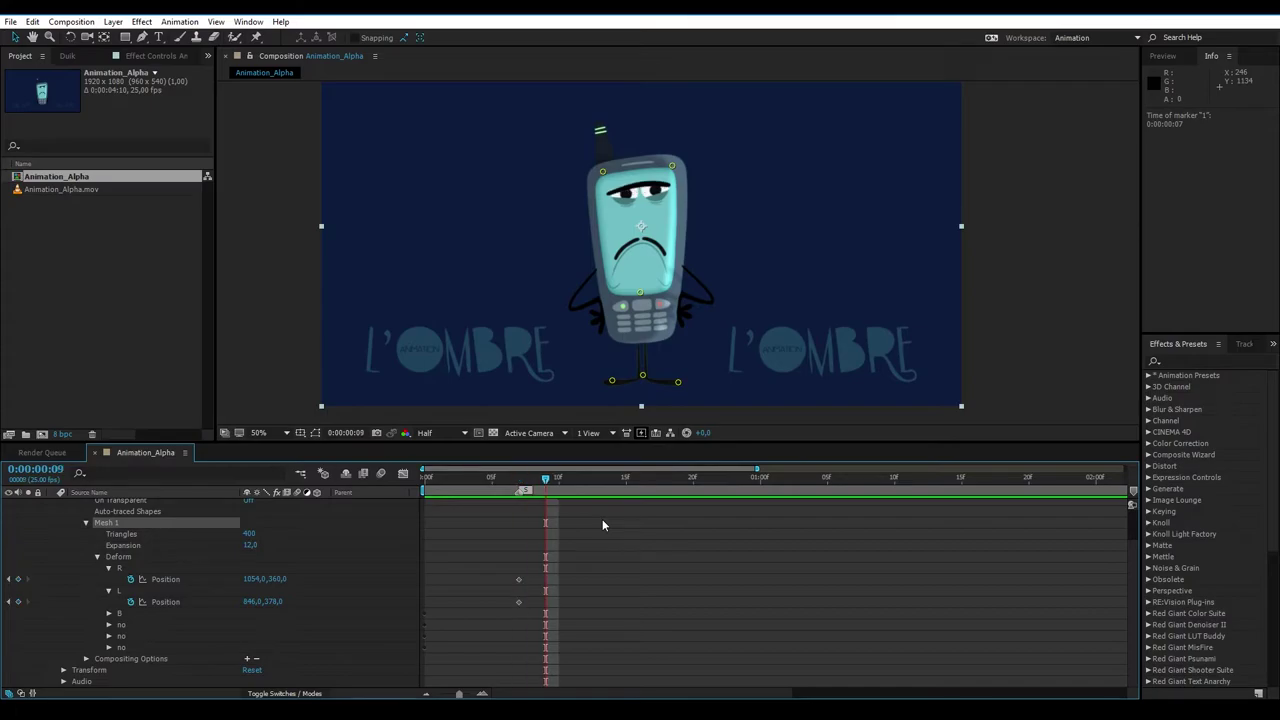
key(Page_Down)
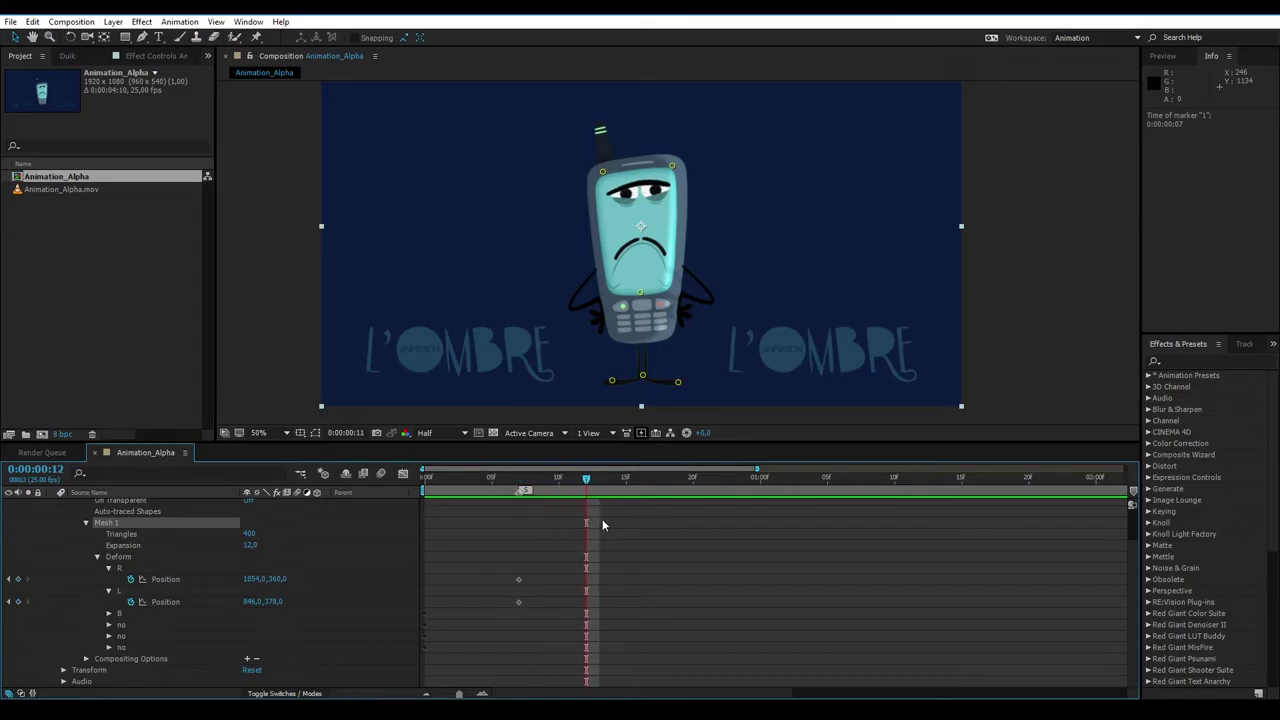
key(Page_Up)
key(Page_Up)
key(Page_Up)
key(Page_Down)
key(Page_Down)
key(Page_Down)
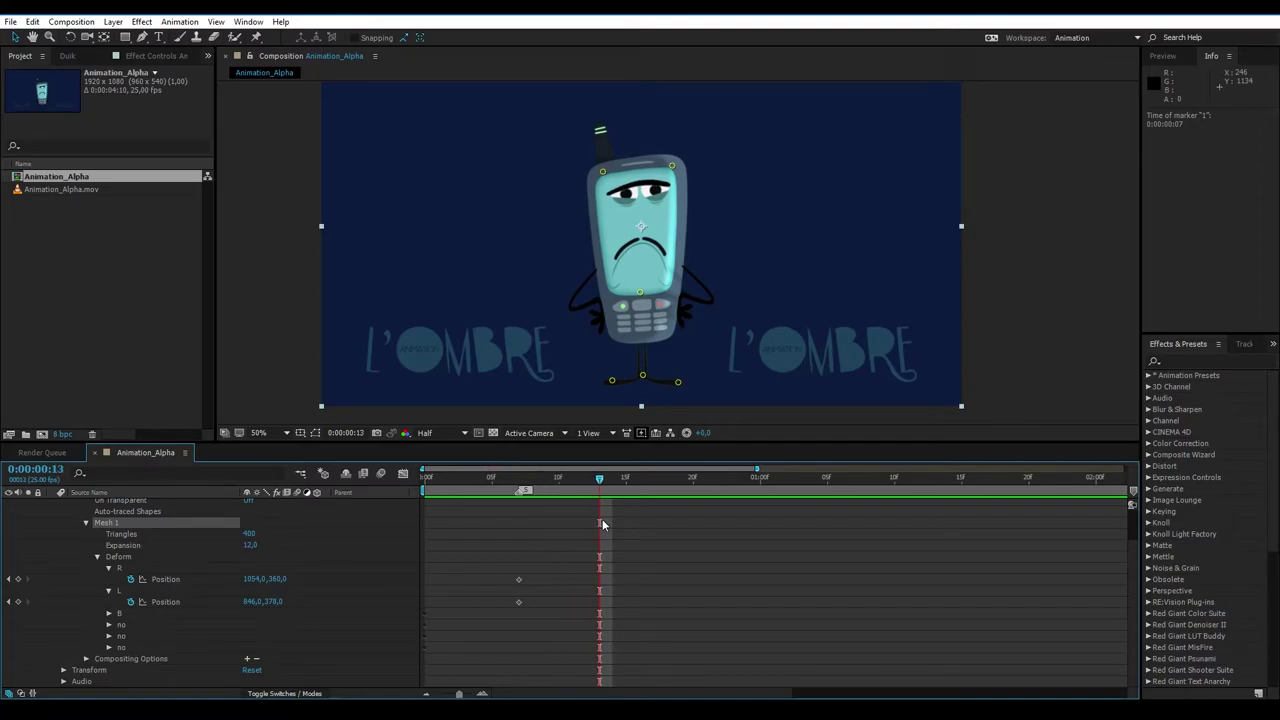
drag(1131, 494, 600, 523)
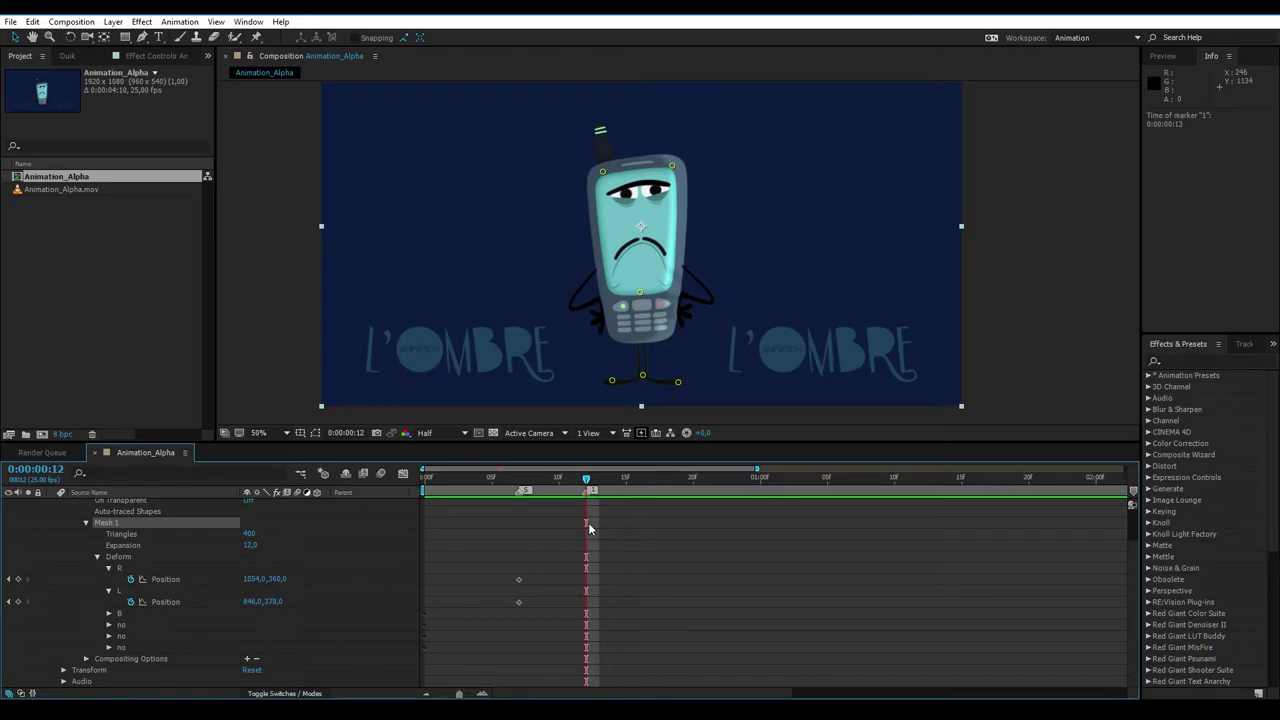
Set the comment of the composition marker at 0:00:00:12 to END
double_click(587, 493)
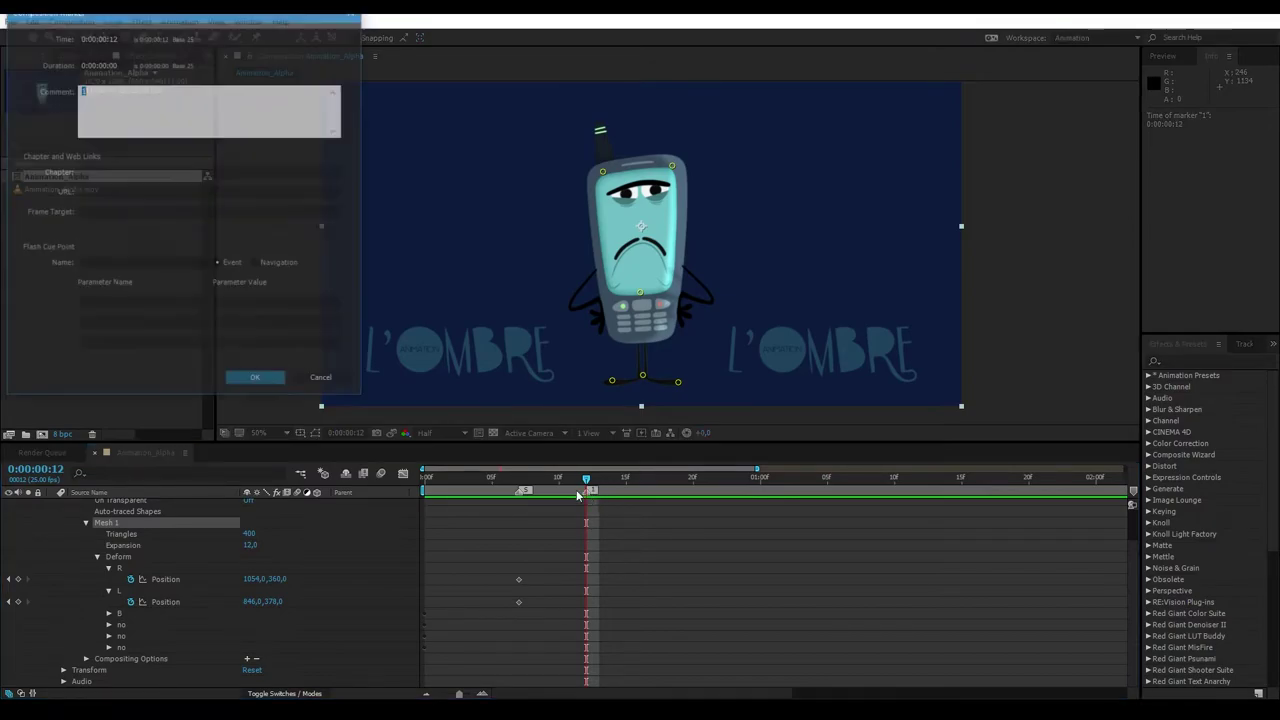
text(END)
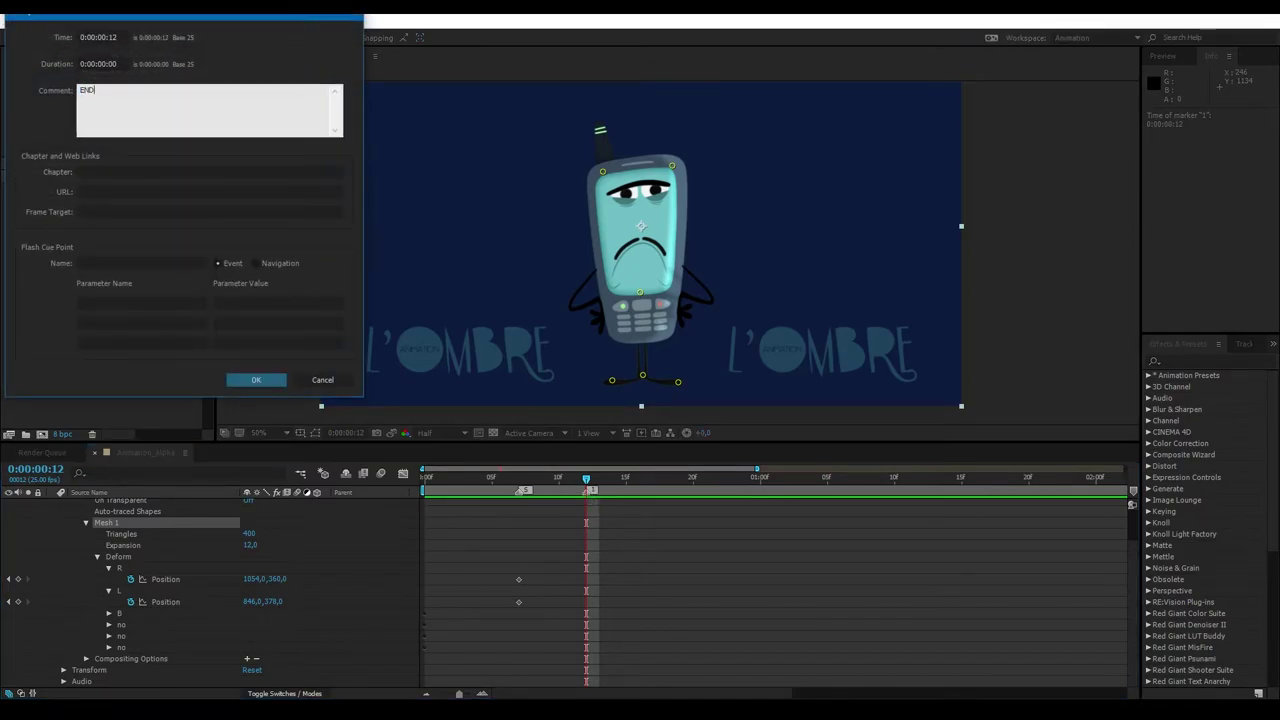
click(256, 381)
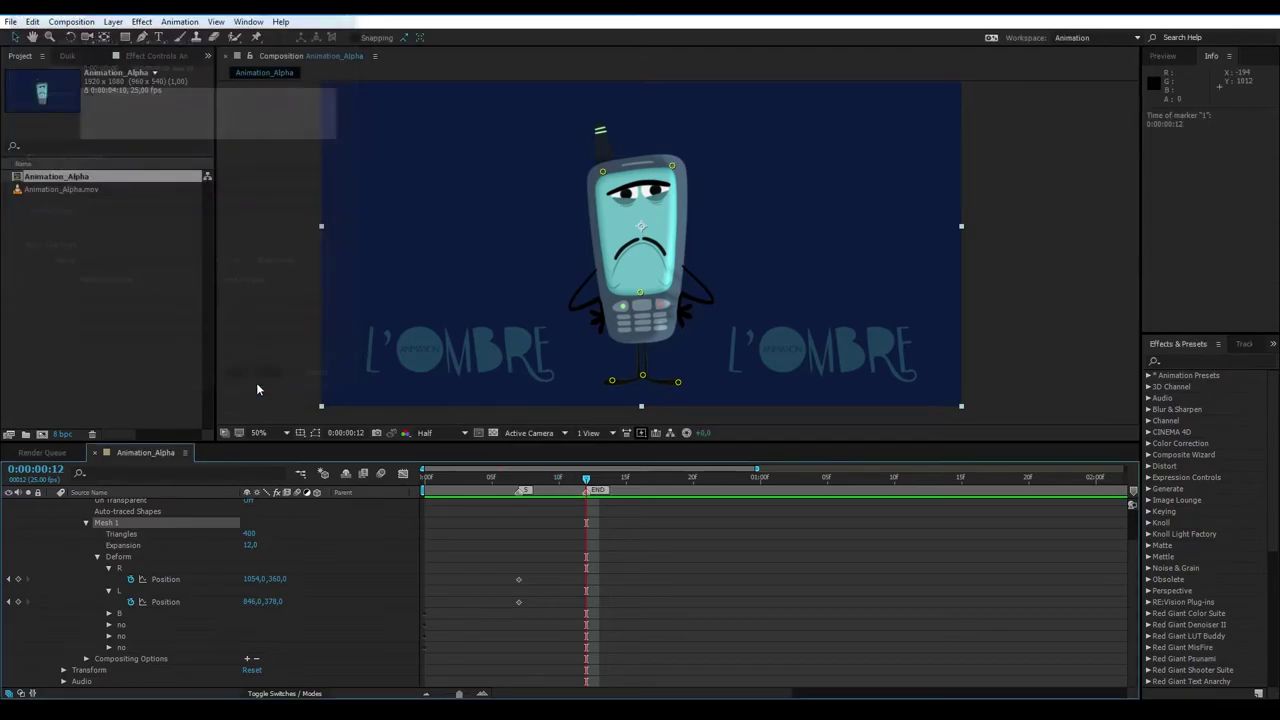
mouse_move(567, 488)
mouse_down()
mouse_move(523, 486)
mouse_move(591, 482)
mouse_up()
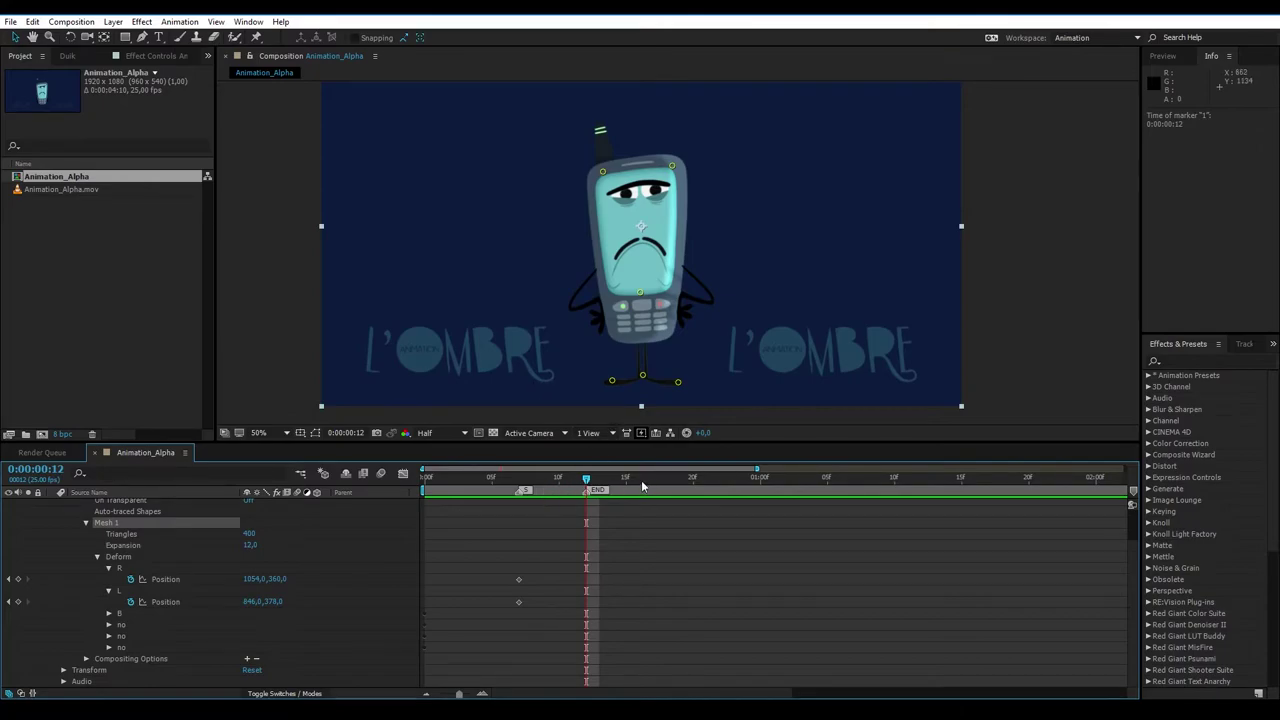
Select pins L and R together and raise them at 0:00:00:12, to about 844, 351 and 1052, 333
key(period)
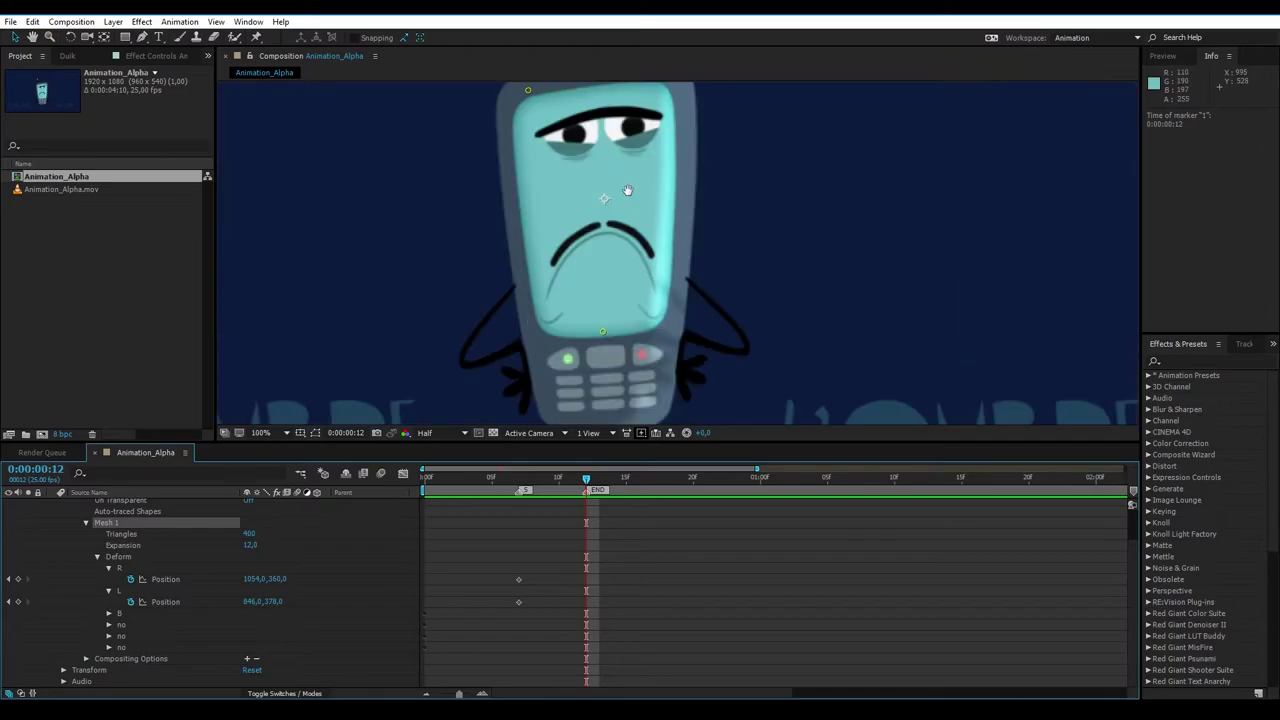
drag(628, 190, 637, 306)
key(v)
click(537, 199)
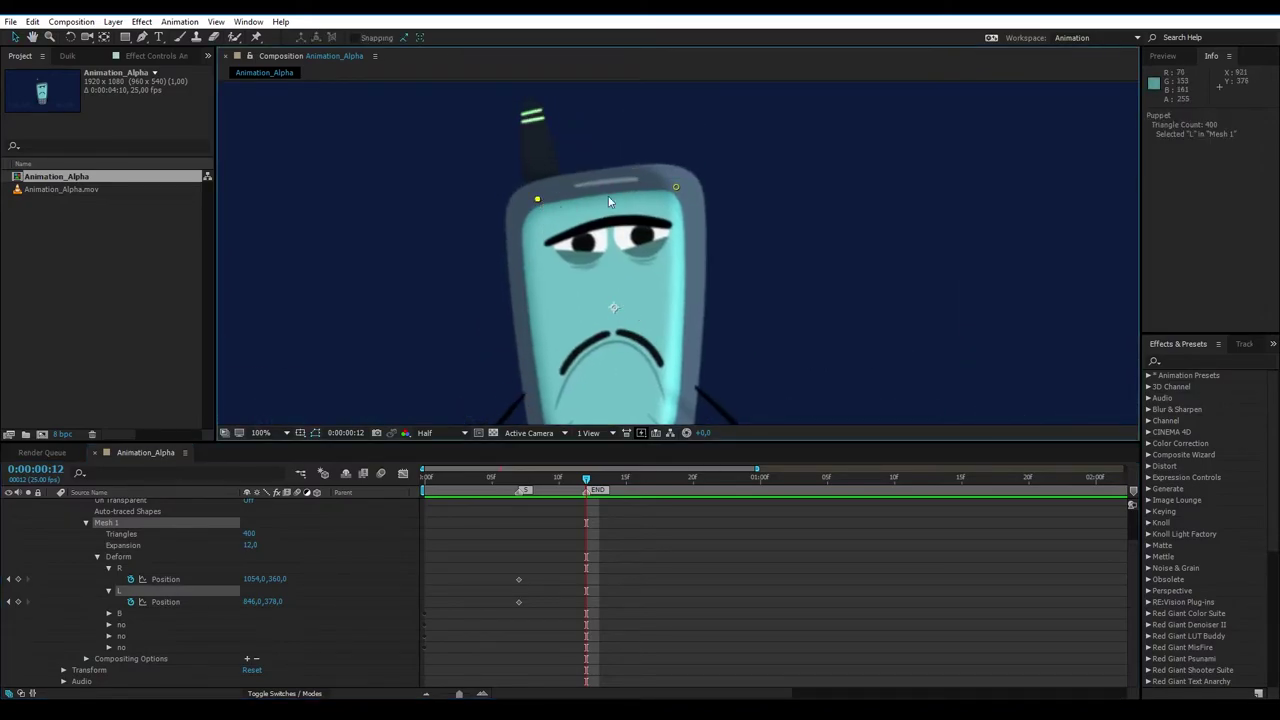
shift+click(678, 189)
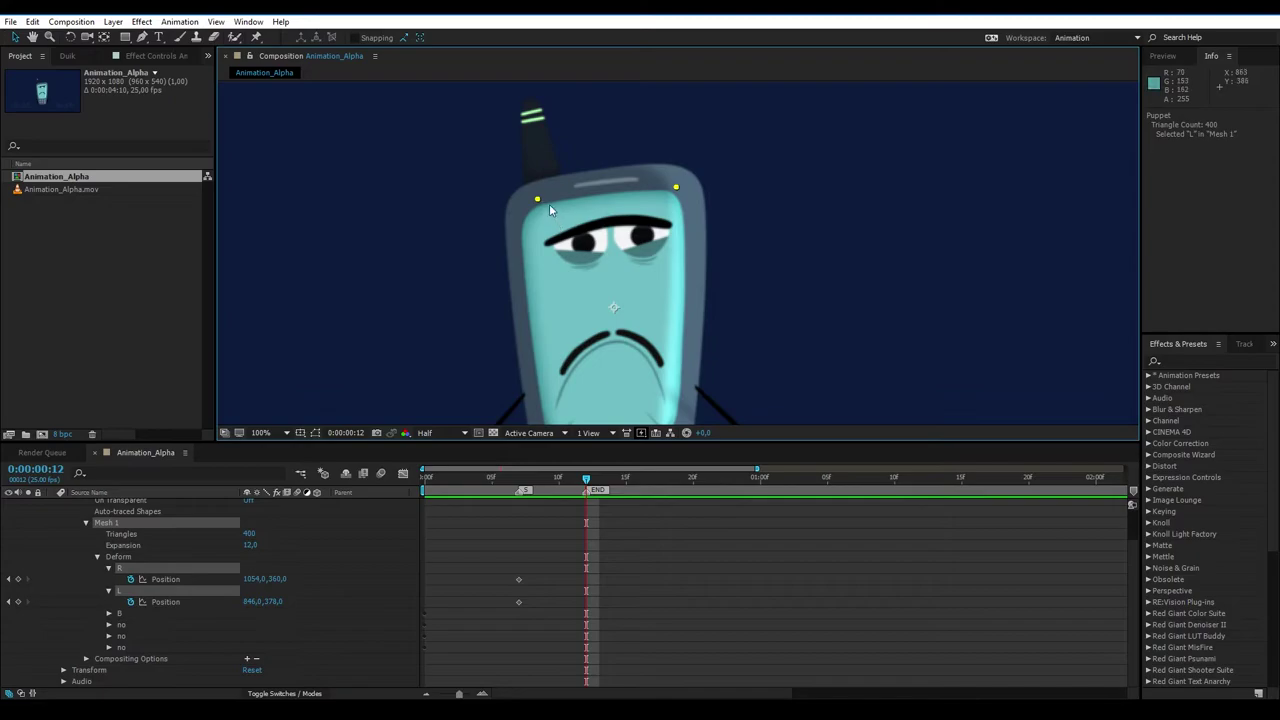
drag(537, 200, 537, 182)
key(ctrl+z)
key(comma)
key(comma)
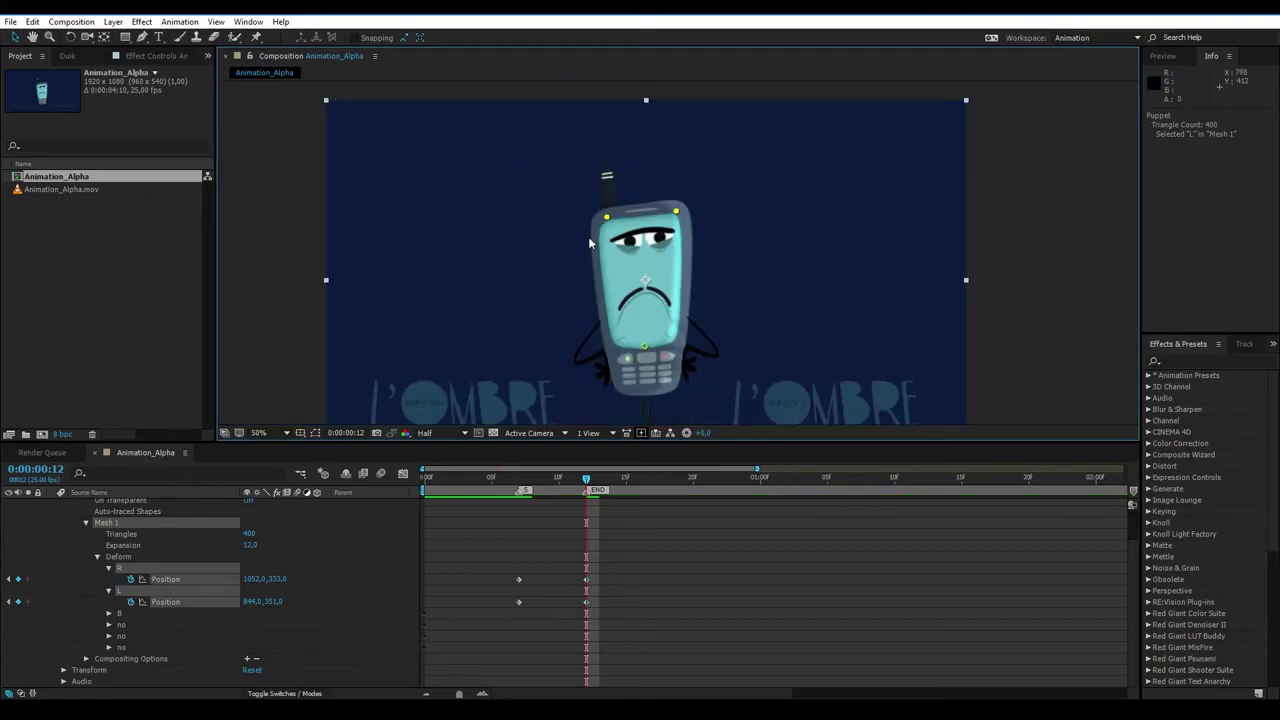
Nudge the L pin outward to about 839, 351 and the R pin slightly outward, and preview the motion
key(period)
click(612, 562)
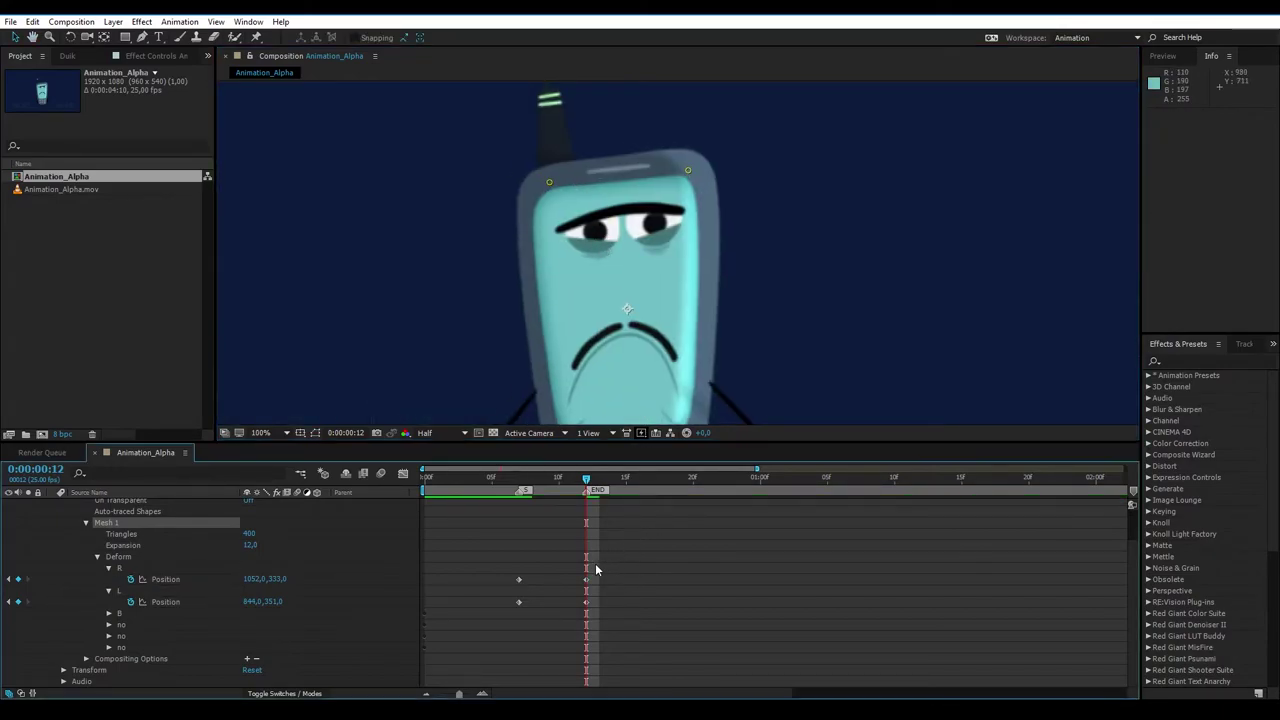
drag(550, 183, 547, 181)
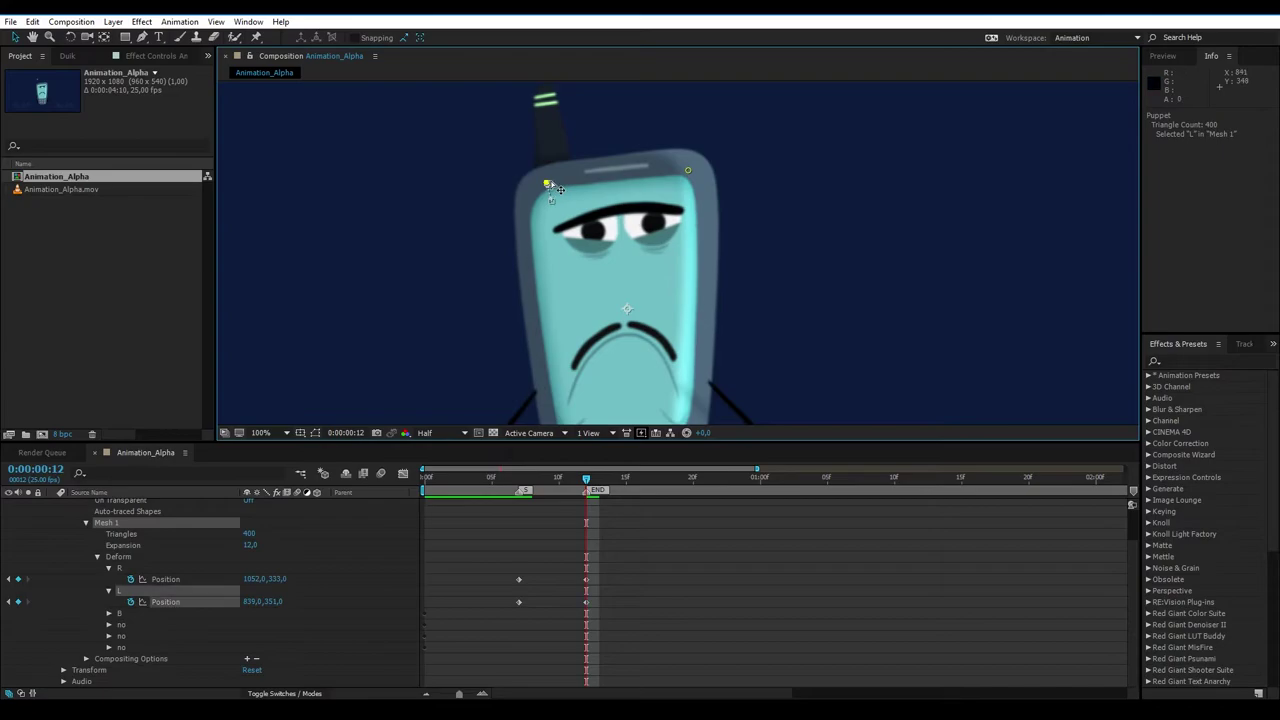
drag(688, 170, 691, 170)
key(comma)
key(space)
key(space)
Fine-tune the END pose with the R pin at about 1056, 336.5 and the L pin at about 839.5, 355, and preview it
key(period)
key(period)
key(v)
drag(694, 158, 693, 159)
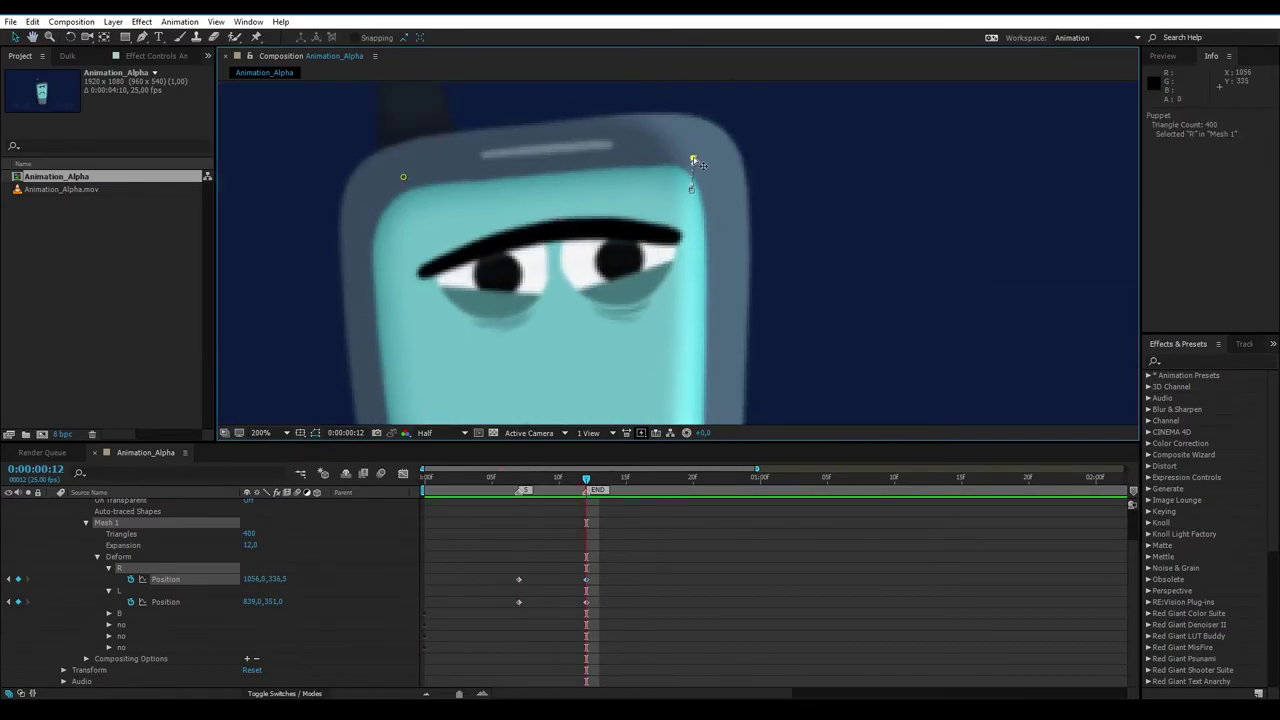
drag(404, 177, 404, 184)
key(space)
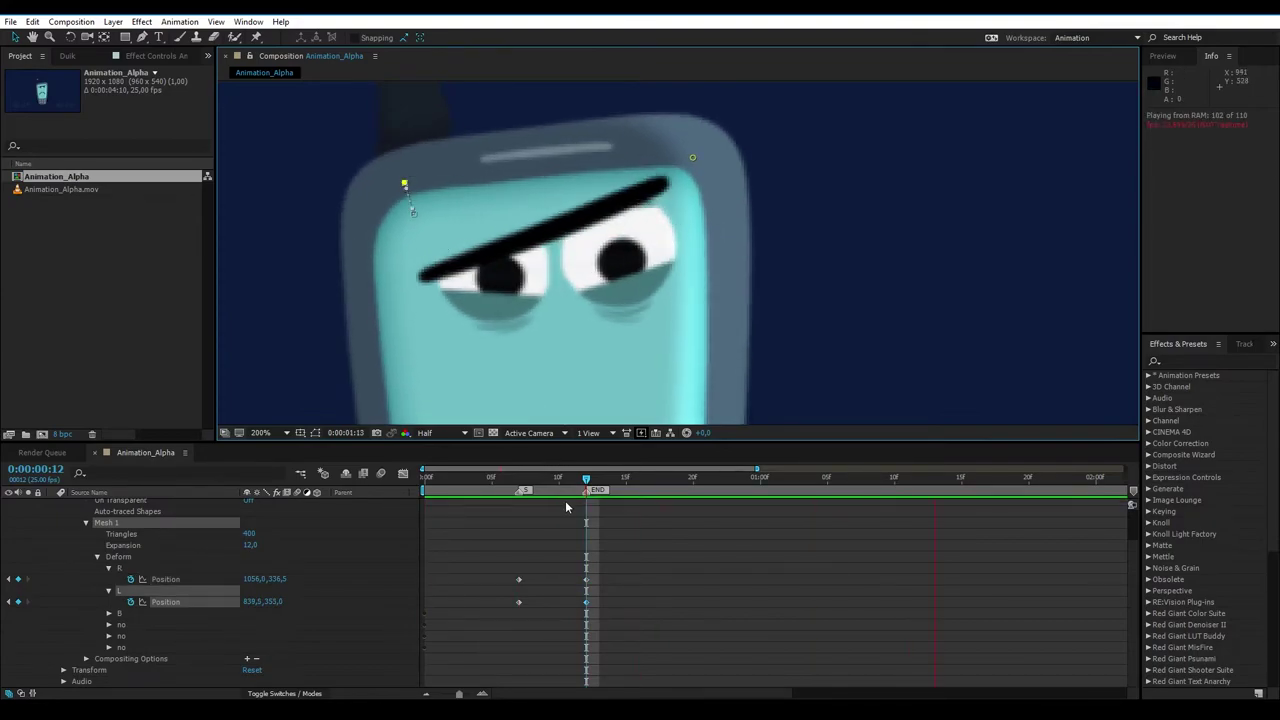
key(space)
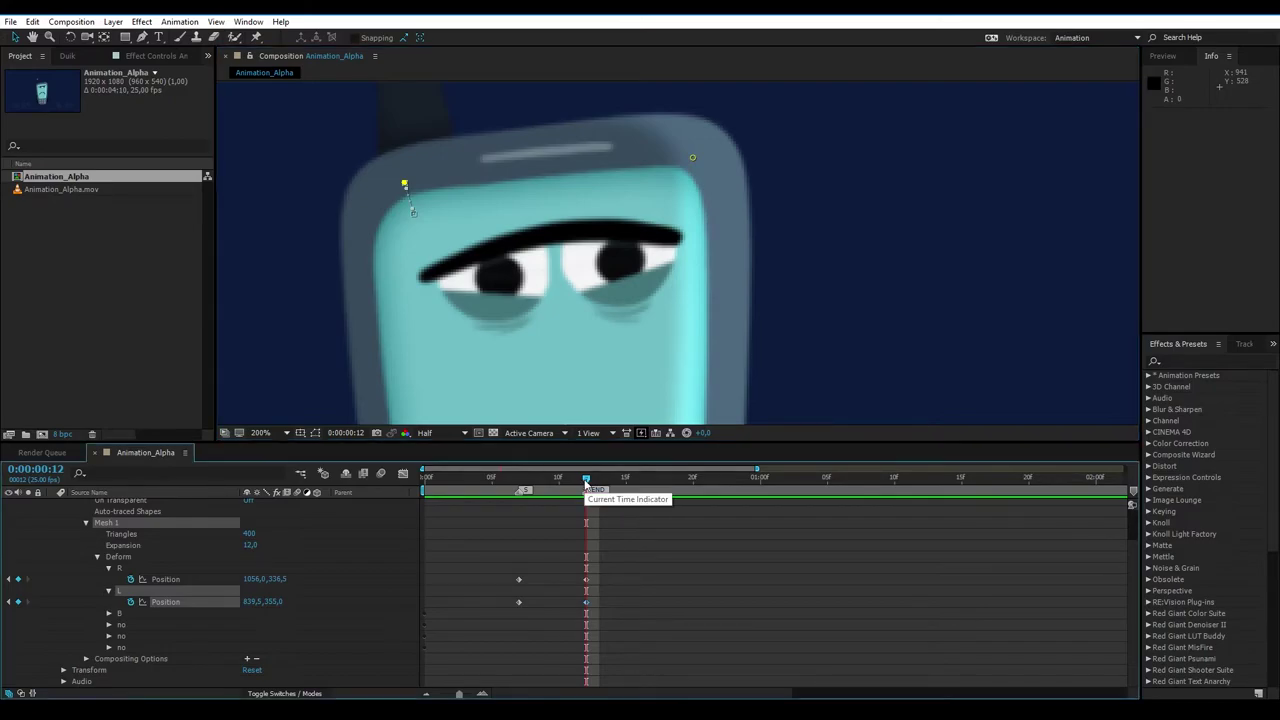
At 0:00:00:10, raise the L pin to about 836, 348 and the R pin to about 1057, 327 as intermediate Position keyframes
key(Page_Down)
key(Page_Up)
key(Page_Up)
key(Page_Up)
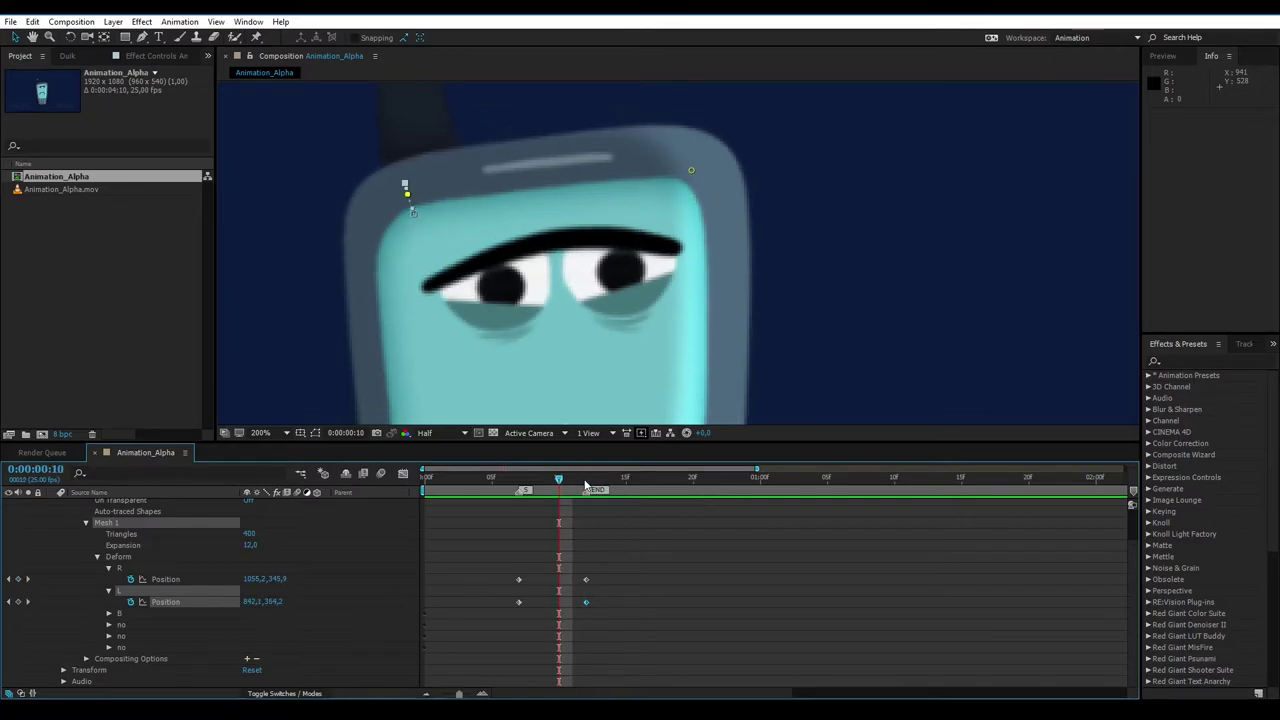
mouse_move(413, 203)
mouse_down()
mouse_move(393, 192)
mouse_move(407, 182)
mouse_up()
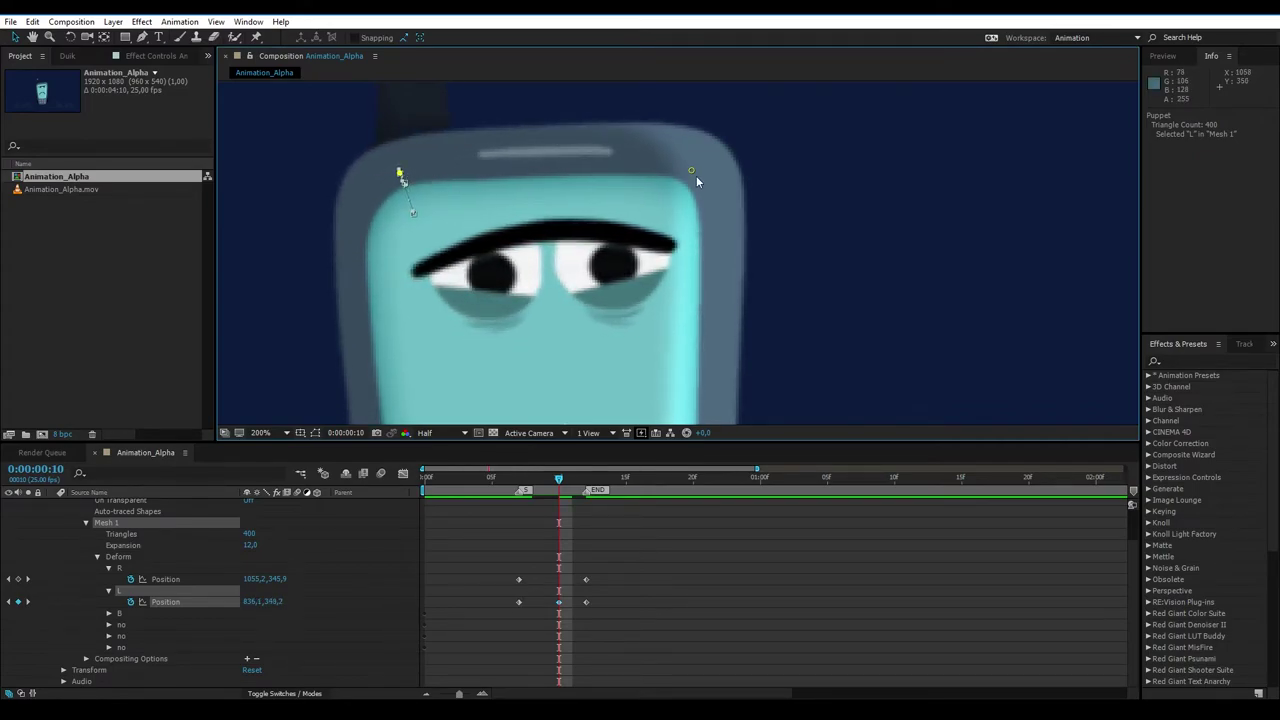
drag(691, 171, 697, 148)
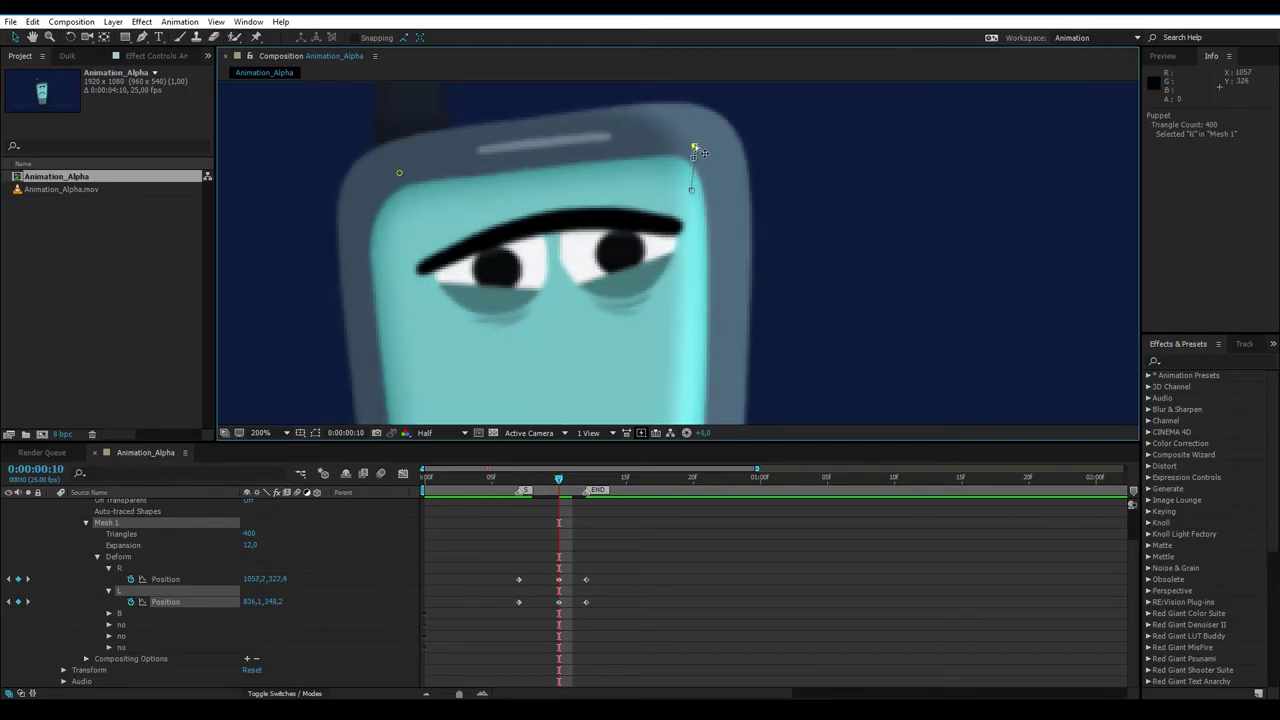
Play back the animation with the whole character in view to check the body's upward stretch
scroll(655, 184, down, 2)
key(space)
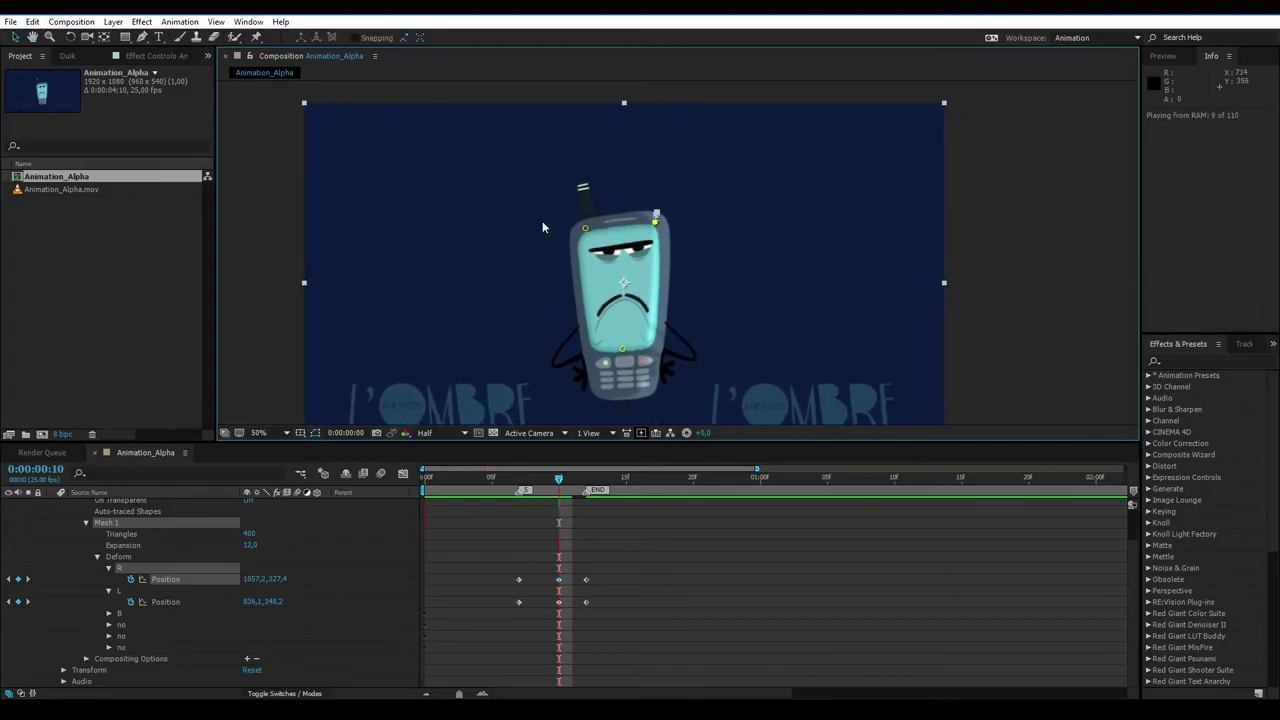
click(518, 234)
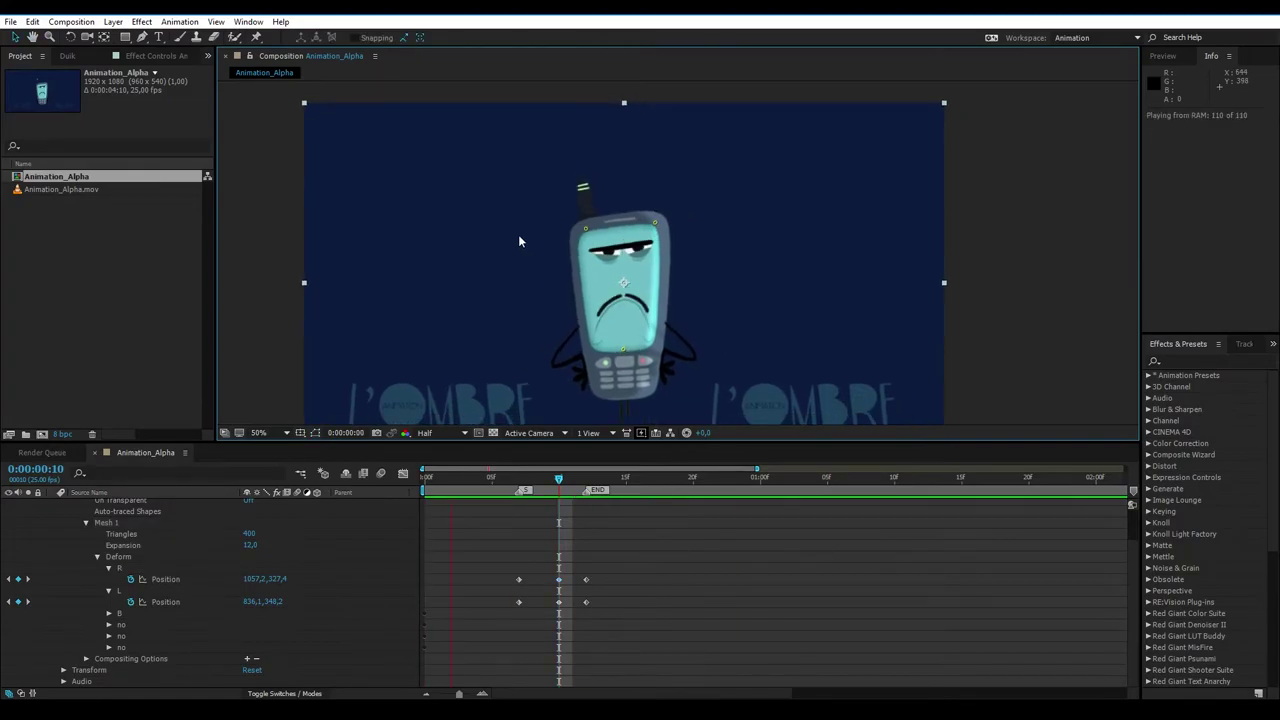
key(space)
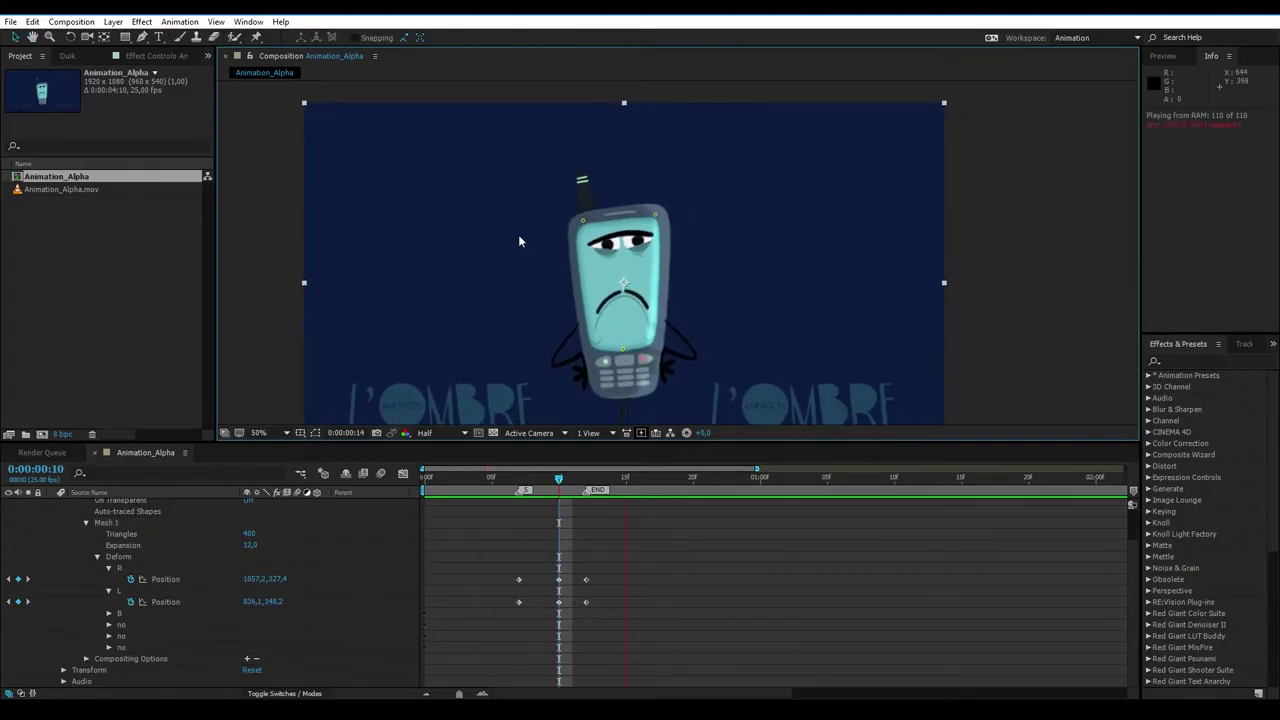
click(514, 235)
key(space)
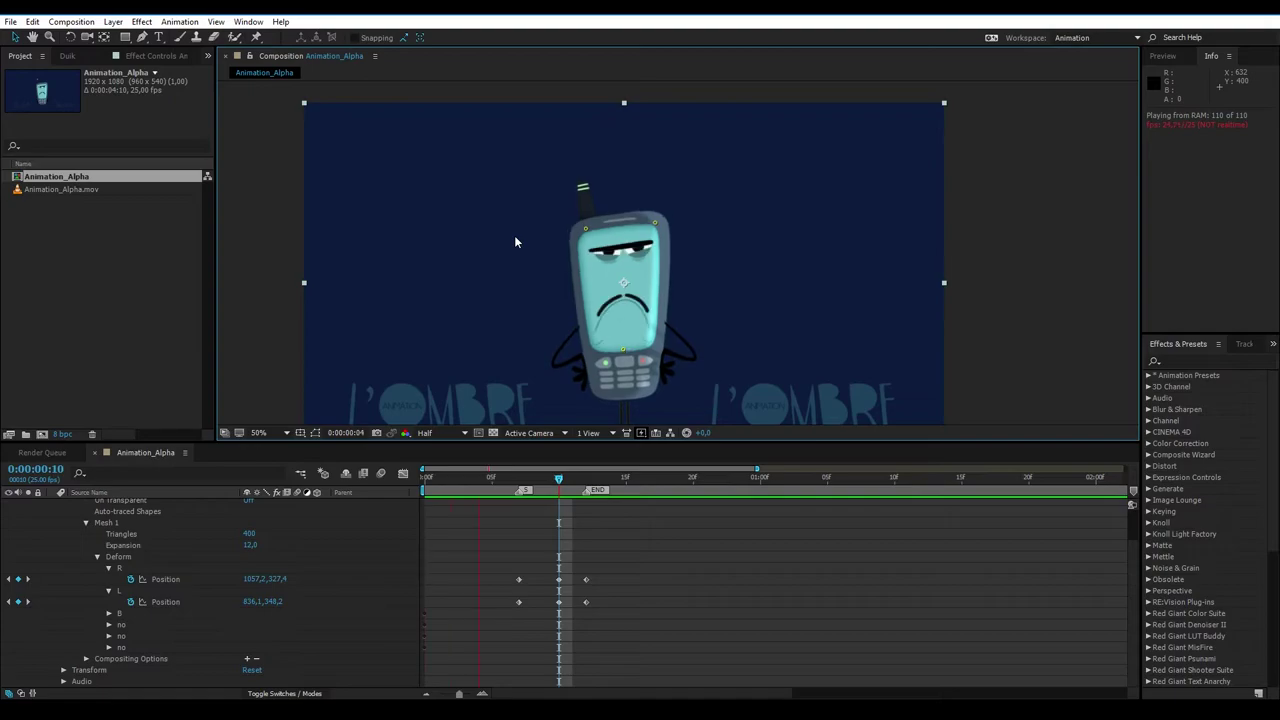
key(space)
Lower the R pin's Position keyframes at 0:00:00:10 and 0:00:00:12 on the motion path by about 9 px
key(period)
drag(518, 239, 542, 234)
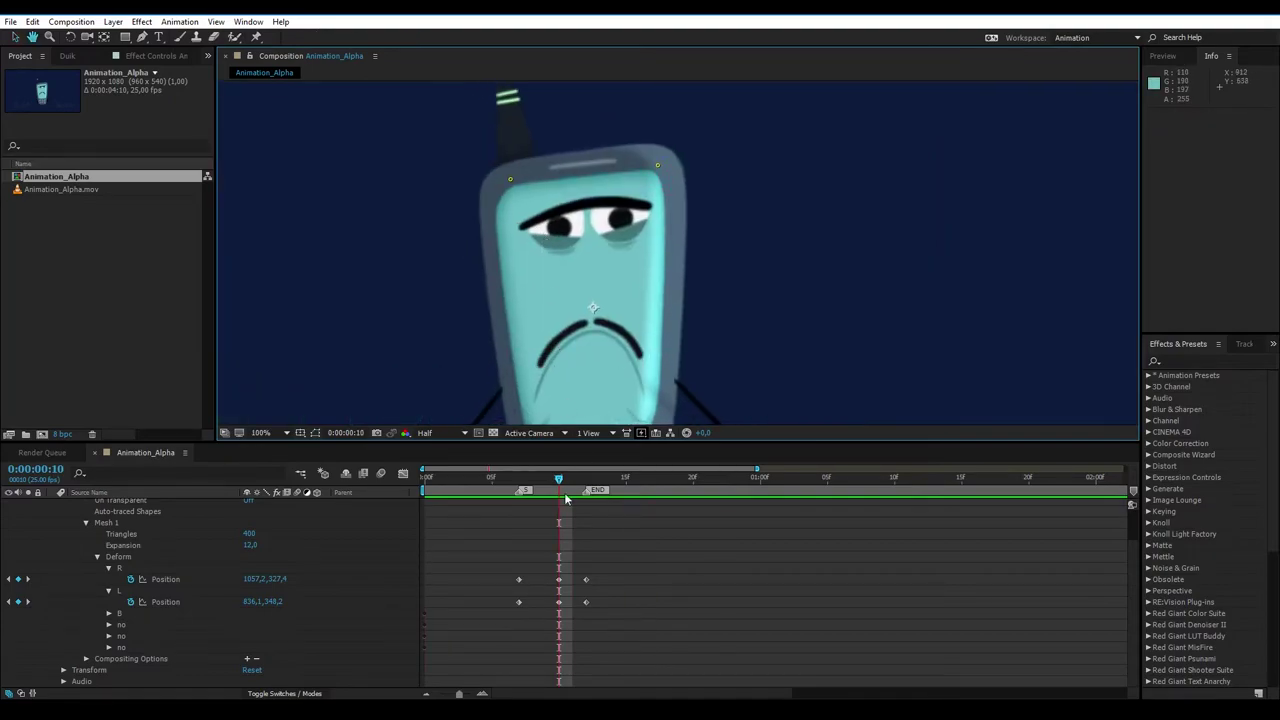
click(586, 579)
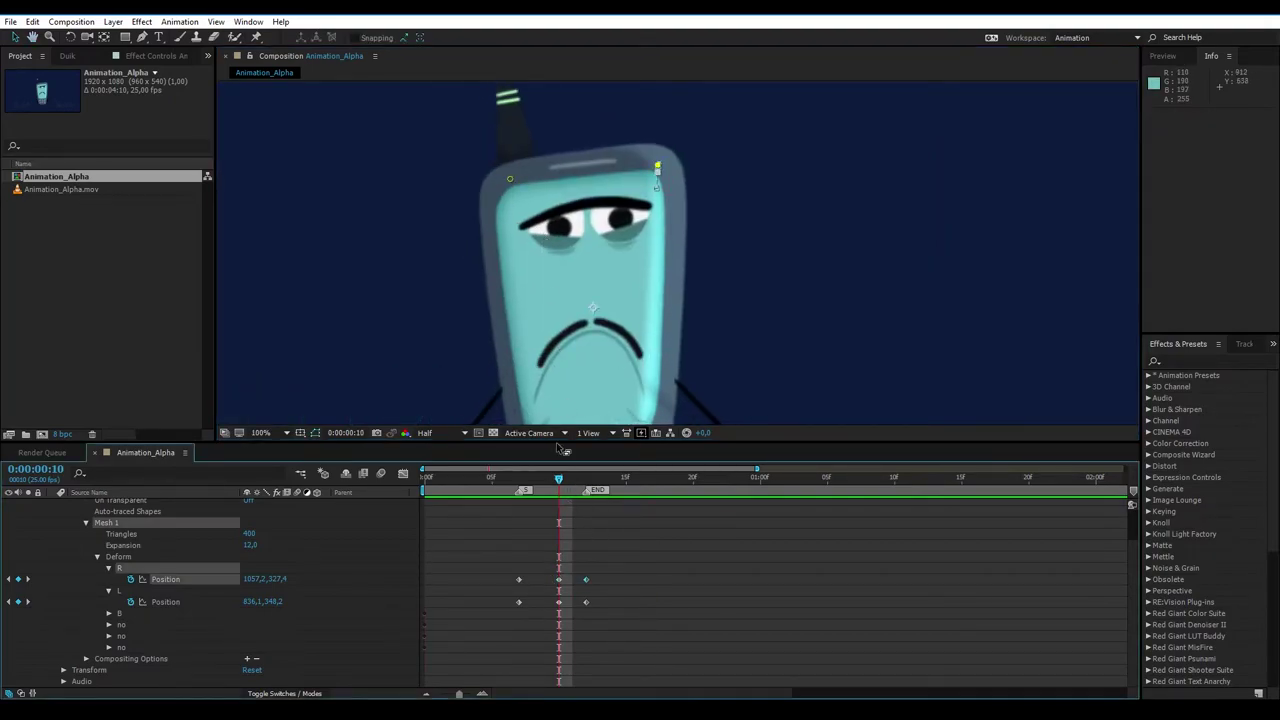
key(period)
drag(582, 212, 549, 480)
scroll(575, 363, up, 4)
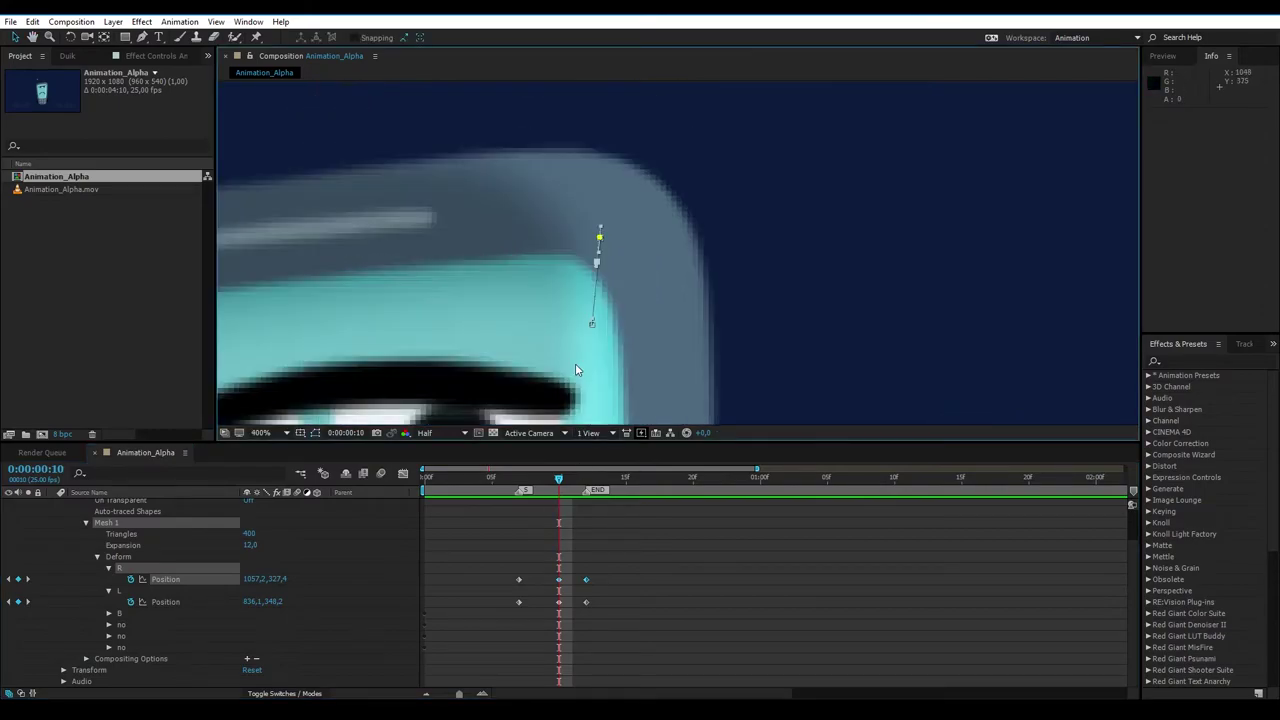
drag(629, 168, 628, 194)
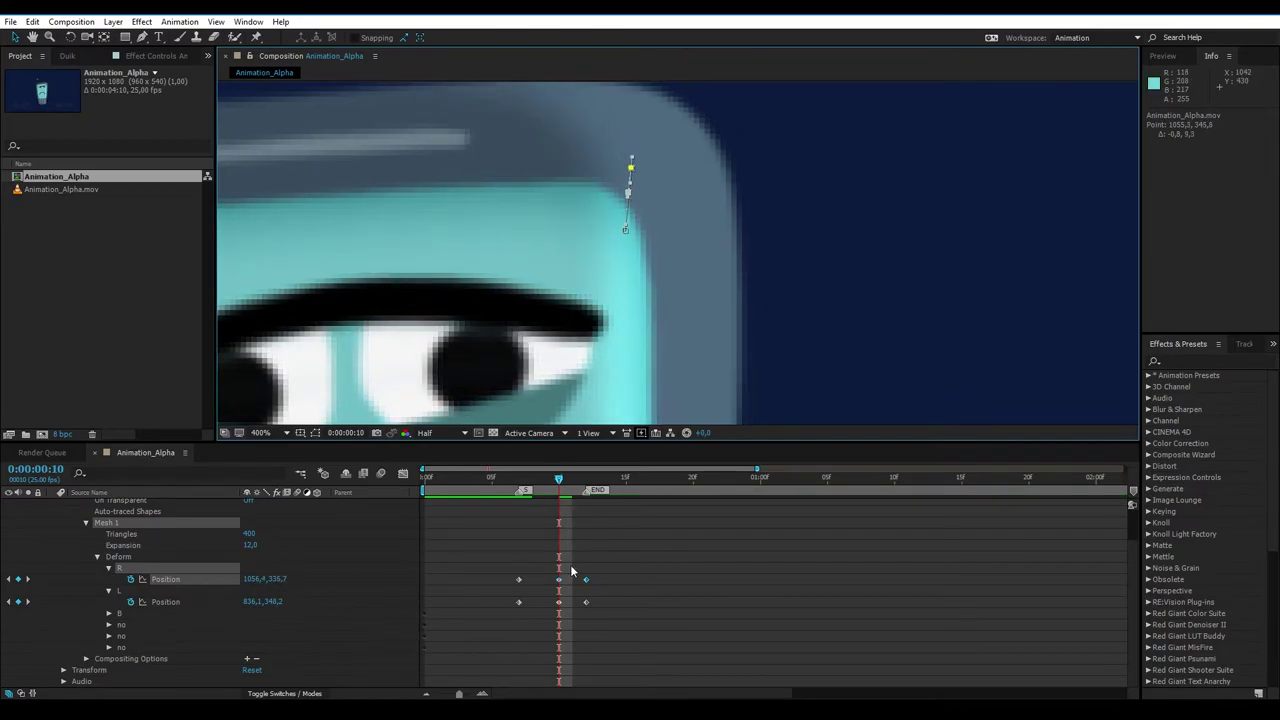
Undo the tangent adjustment on the L pin and lower its keyframes at 0:00:00:10 and 0:00:00:12 by about 9 px
click(585, 603)
click(585, 601)
drag(462, 344, 669, 230)
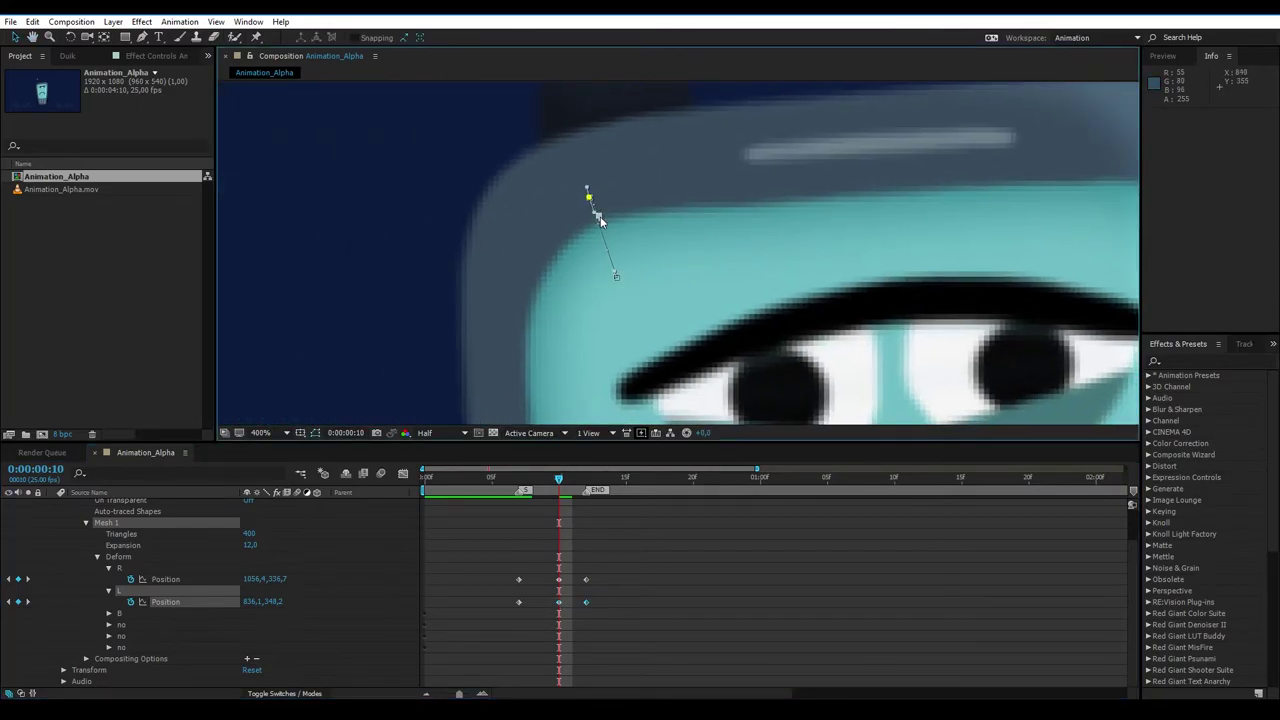
key(ctrl+z)
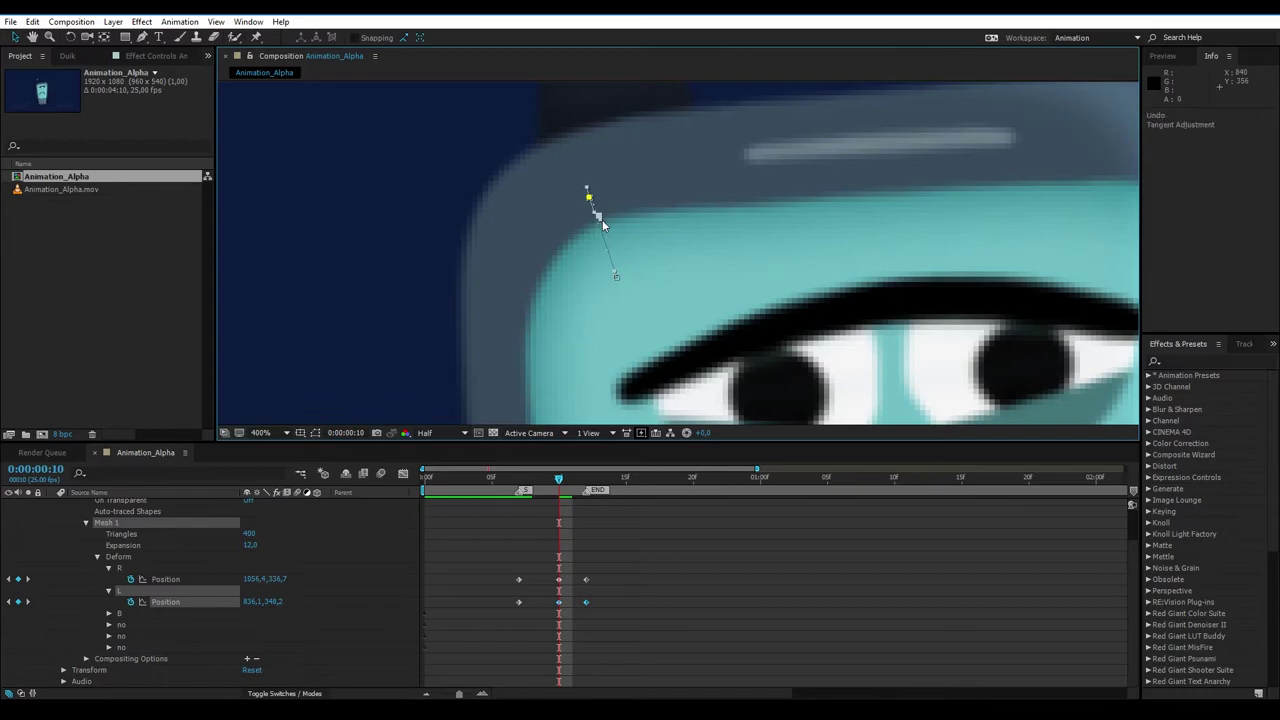
key(period)
drag(520, 180, 536, 228)
key(comma)
scroll(538, 229, down, 4)
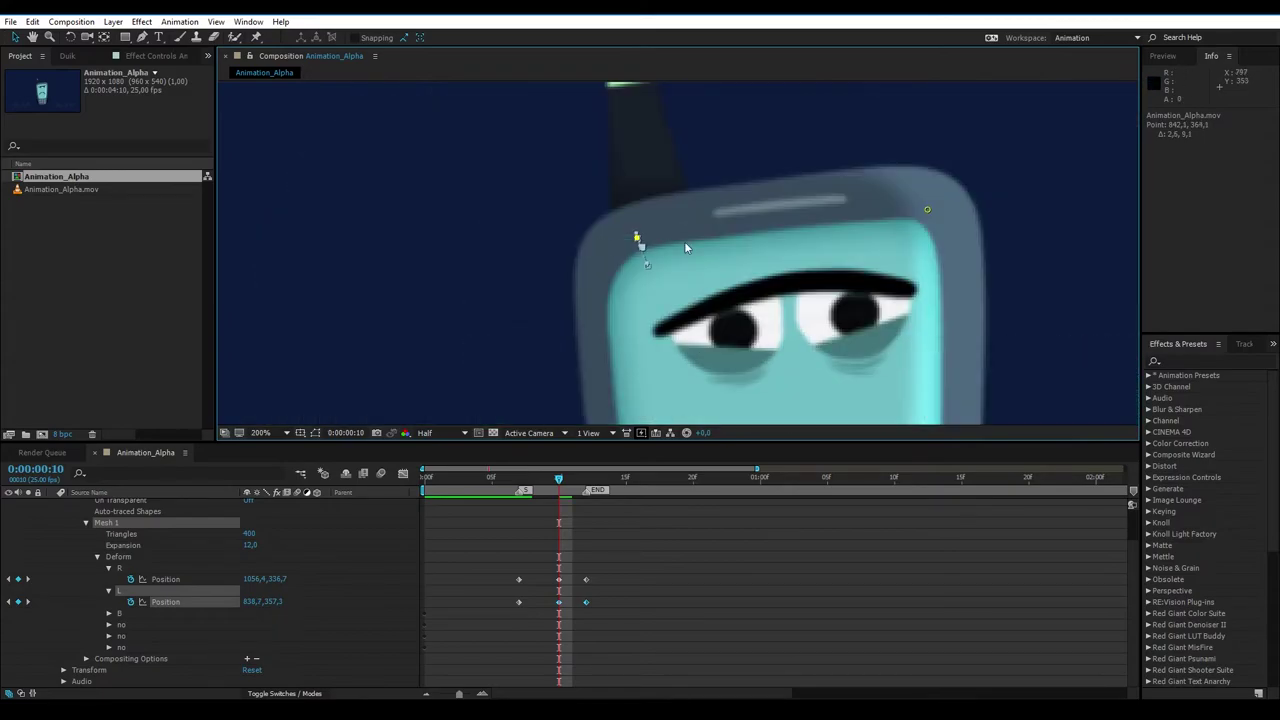
Deselect the pins and play back the composition to check the reduced stretch of the body
scroll(677, 239, up, 3)
click(403, 238)
key(comma)
key(space)
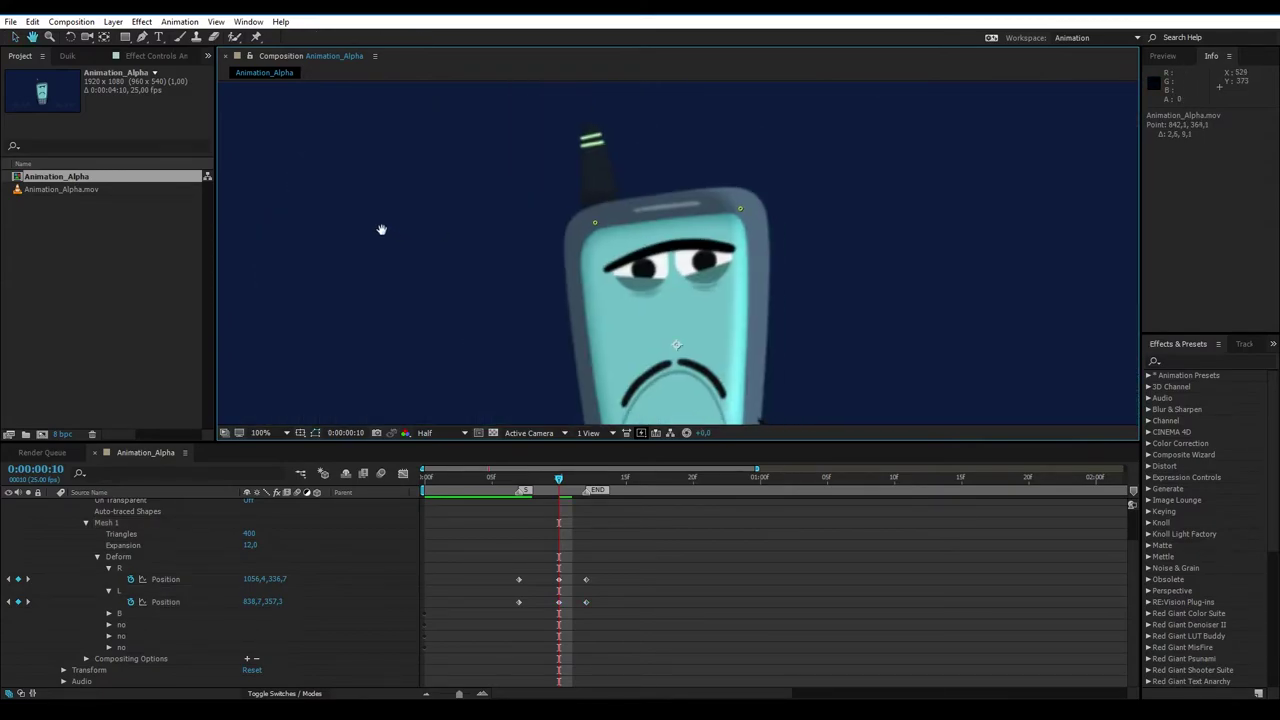
key(comma)
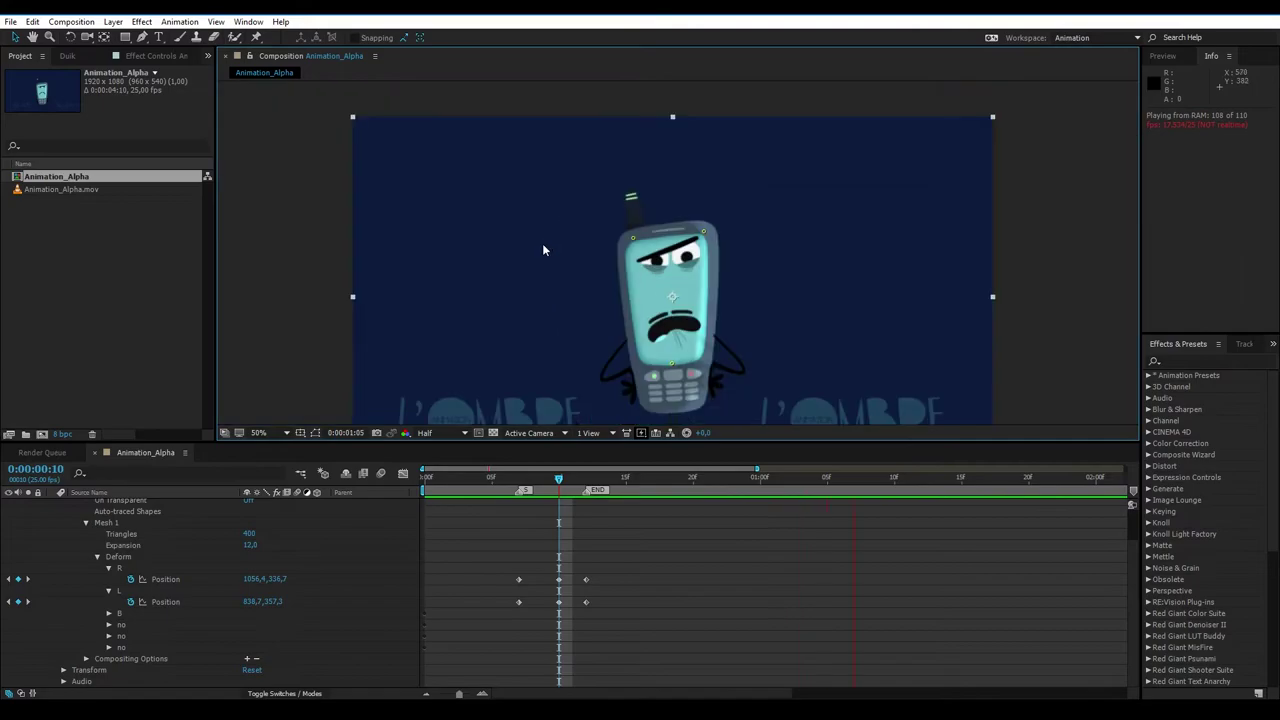
key(h)
drag(595, 260, 530, 237)
key(v)
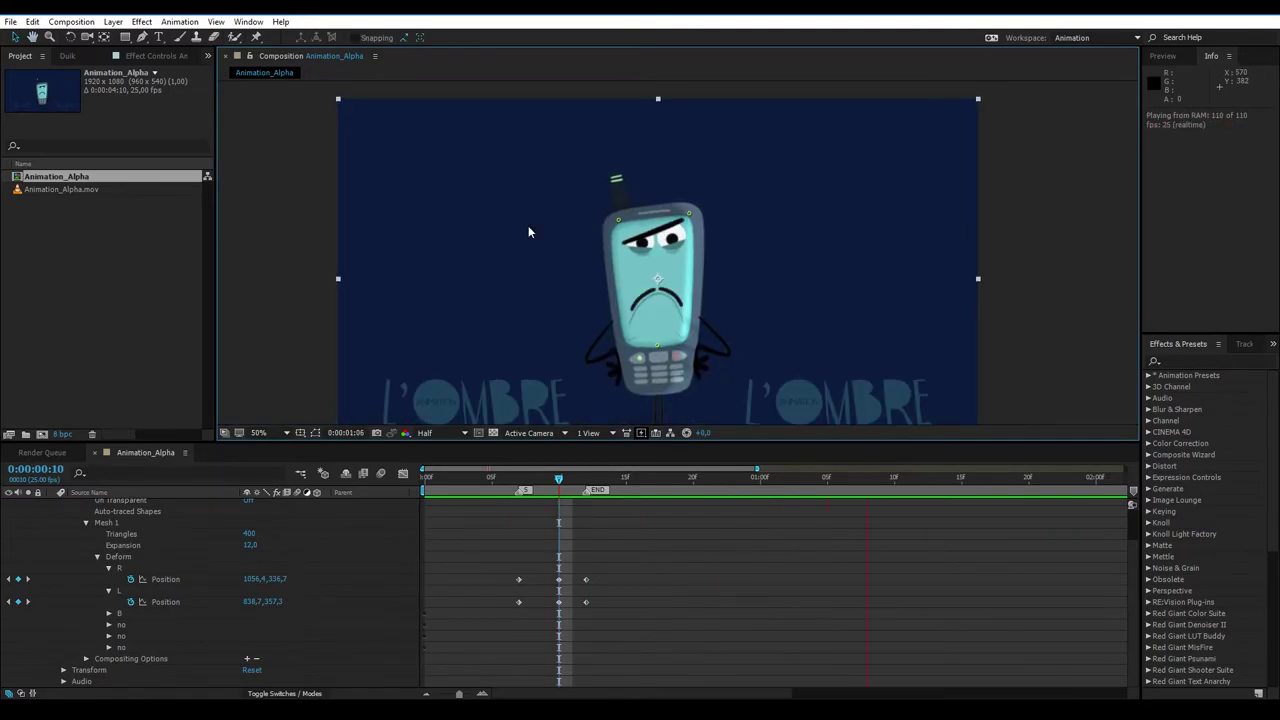
key(space)
Apply Easy Ease to the Position keyframes of pins R and L at 0:00:00:10
drag(545, 568, 562, 626)
click(714, 590)
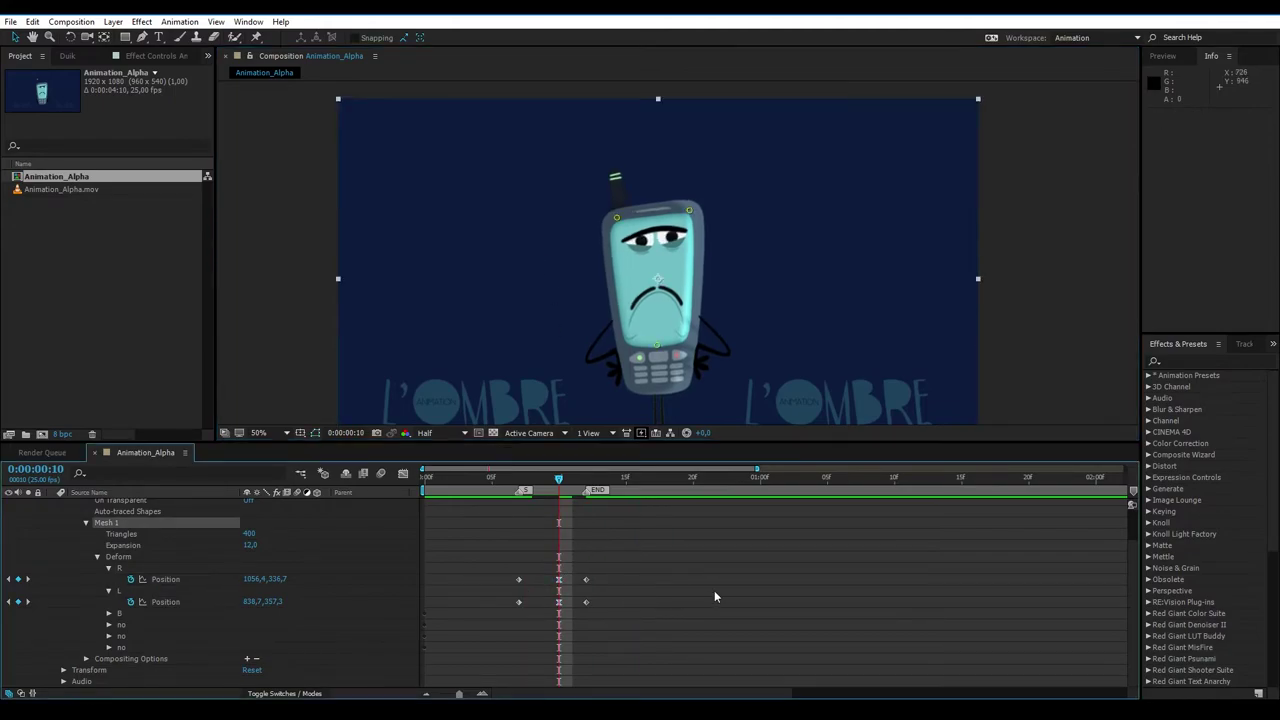
Play back and scrub the body movement around the S and END markers to review the eased Position keyframes
key(space)
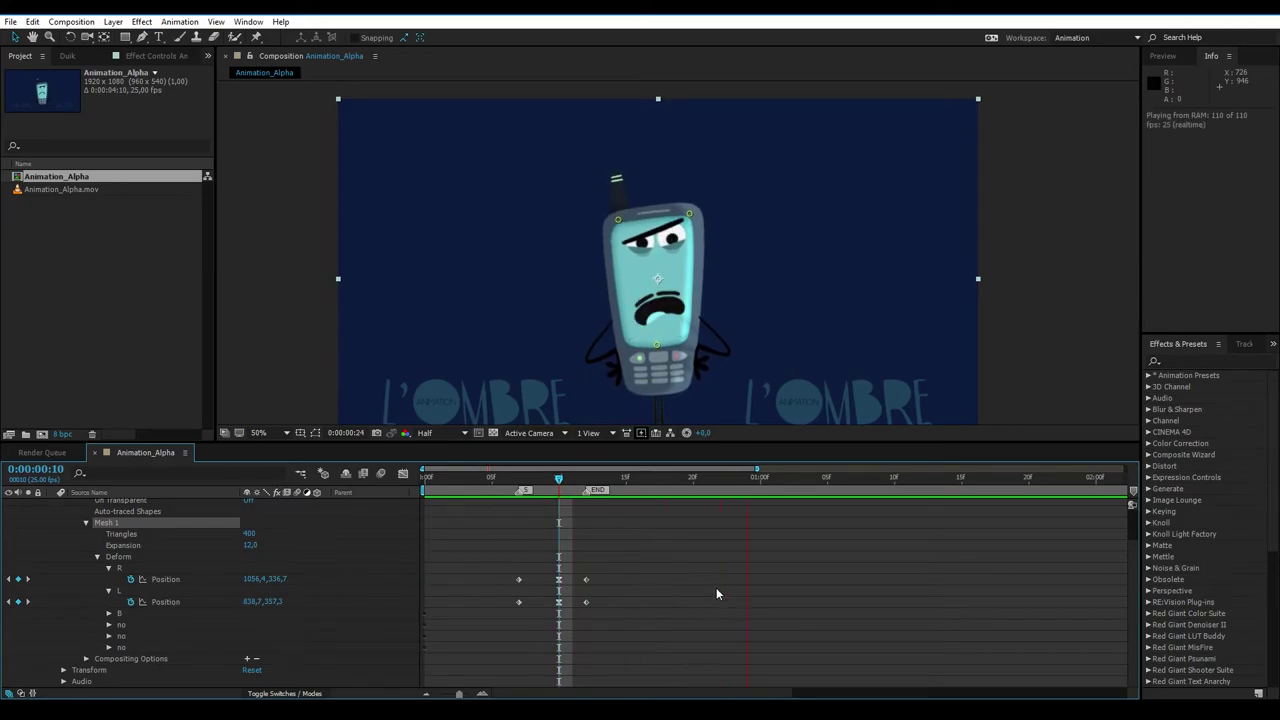
key(space)
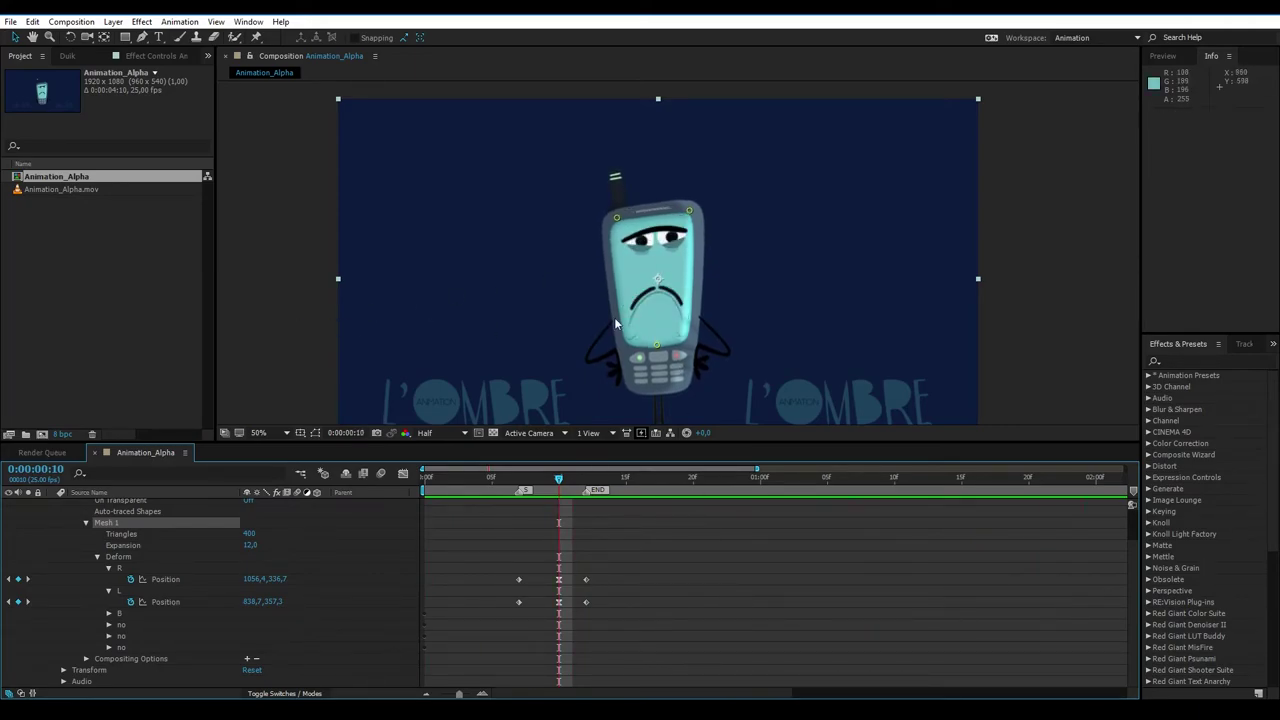
mouse_move(561, 482)
mouse_down()
mouse_move(652, 479)
mouse_move(486, 487)
mouse_move(583, 490)
mouse_up()
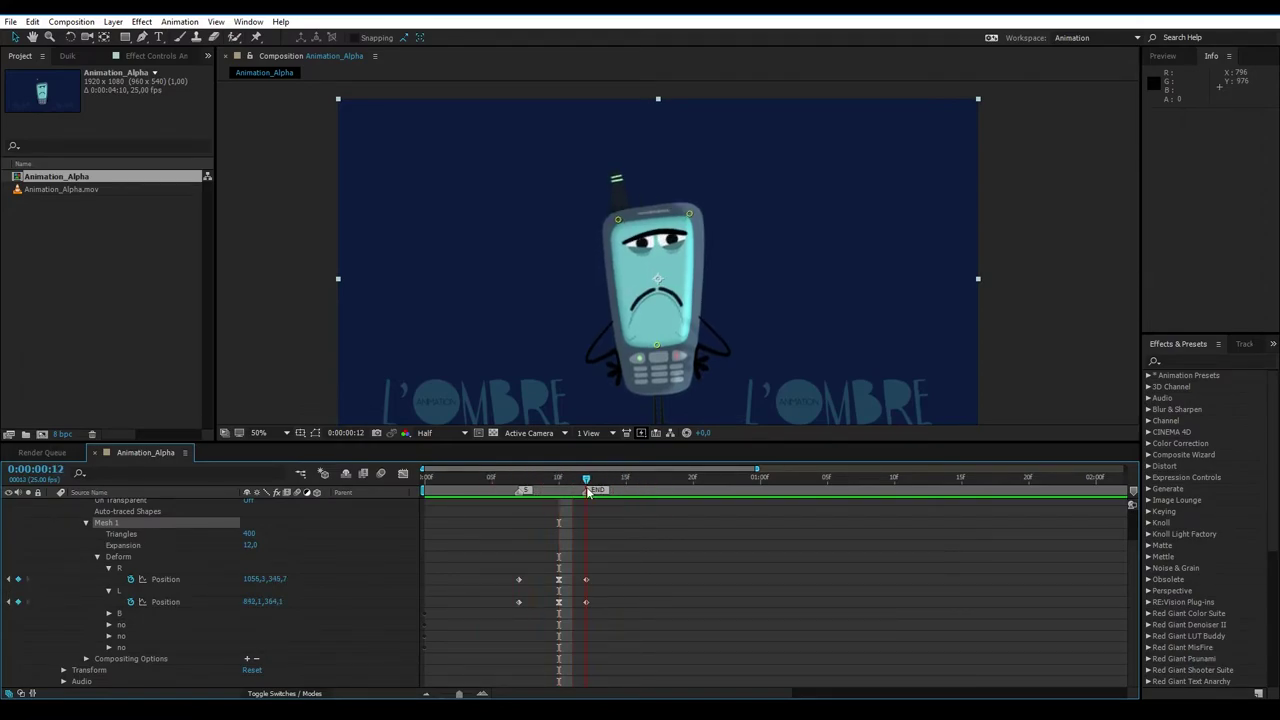
drag(586, 479, 597, 481)
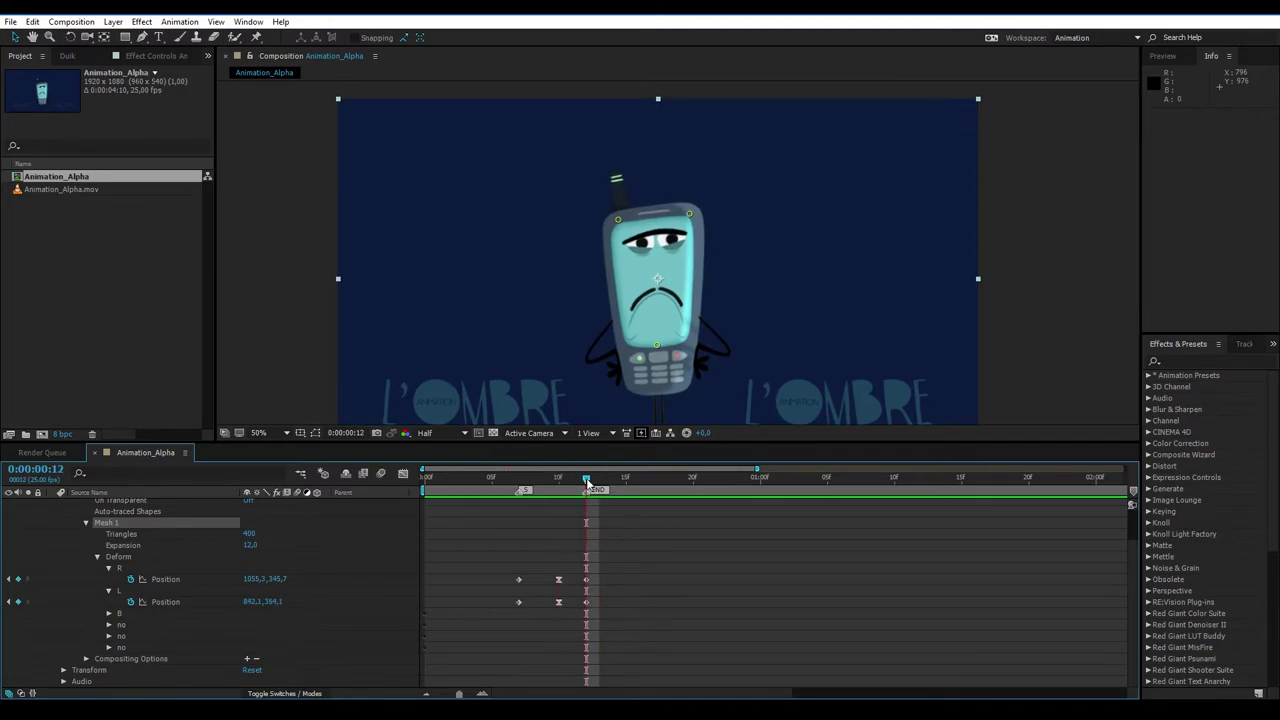
drag(512, 477, 632, 462)
key(space)
drag(517, 477, 581, 468)
mouse_move(545, 478)
mouse_down()
mouse_move(547, 494)
mouse_move(572, 492)
mouse_move(532, 492)
mouse_move(560, 495)
mouse_up()
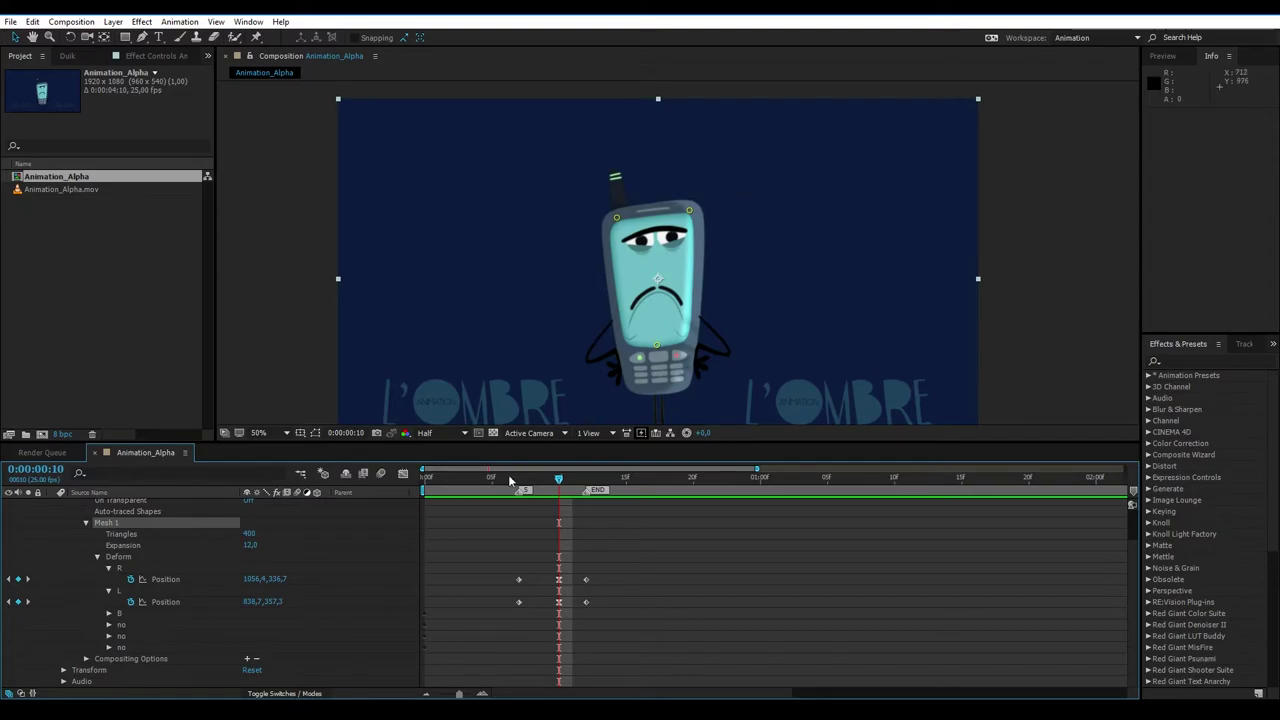
drag(513, 479, 558, 482)
Add a holding Position keyframe for pin R at 0:00:00:19 and raise the pin to about 1056.0, 329.2 at 0:00:00:23
drag(559, 476, 680, 482)
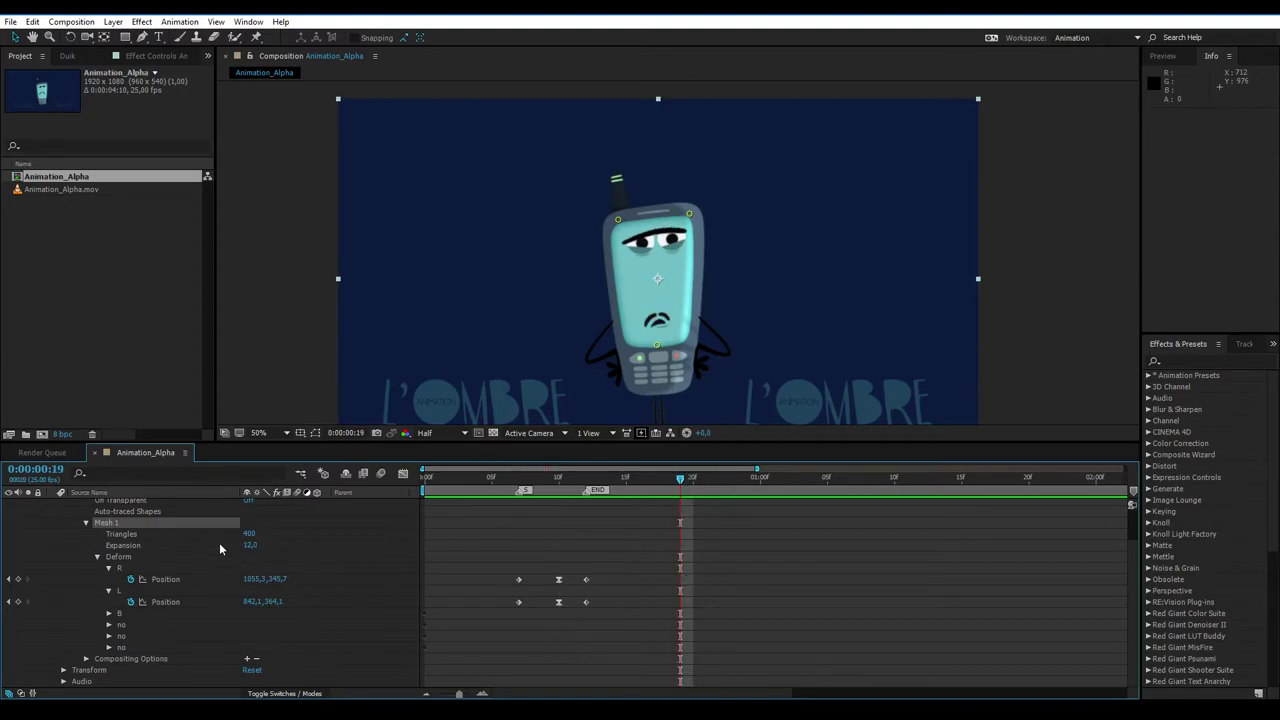
click(18, 580)
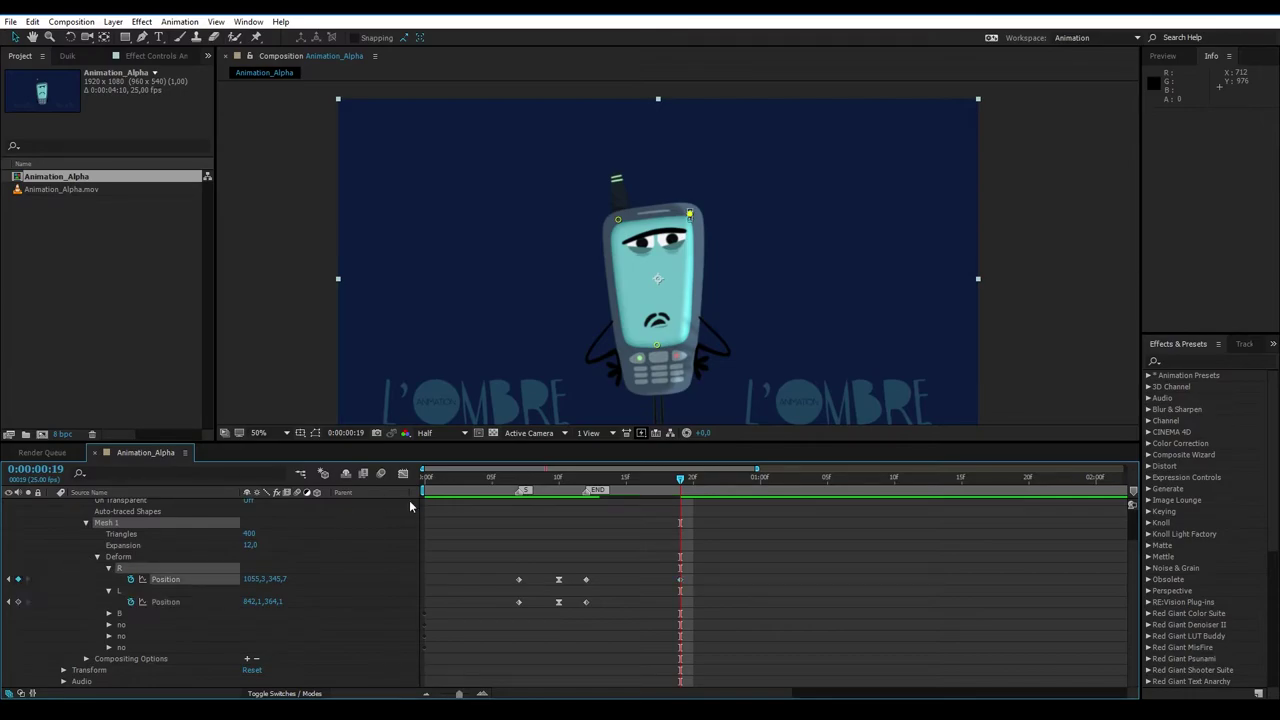
key(space)
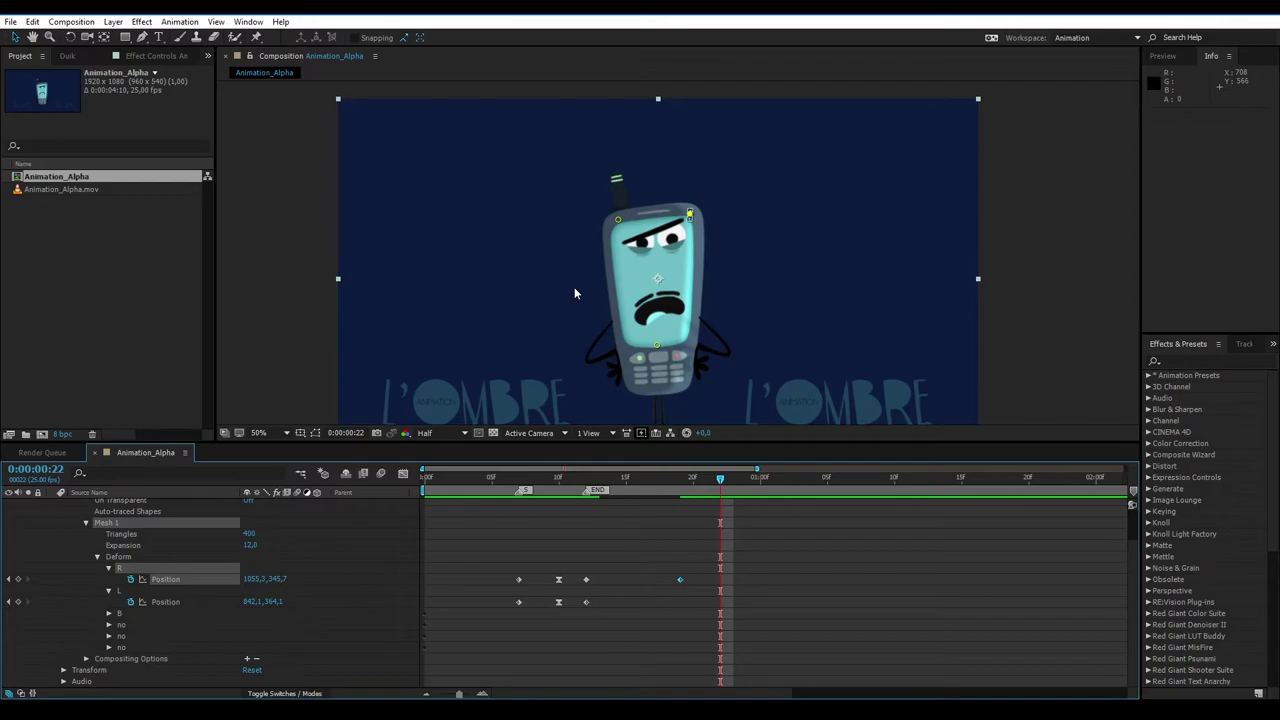
scroll(664, 166, up, 4)
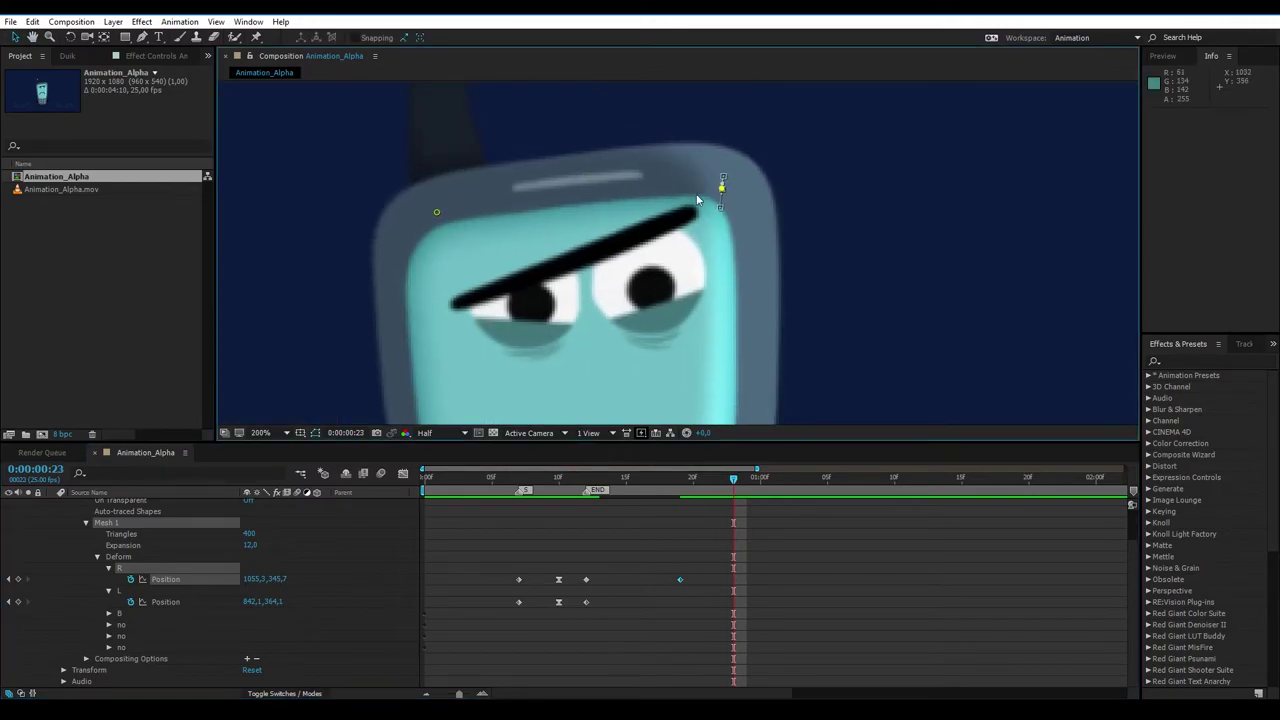
scroll(680, 230, up, 2)
drag(750, 214, 757, 172)
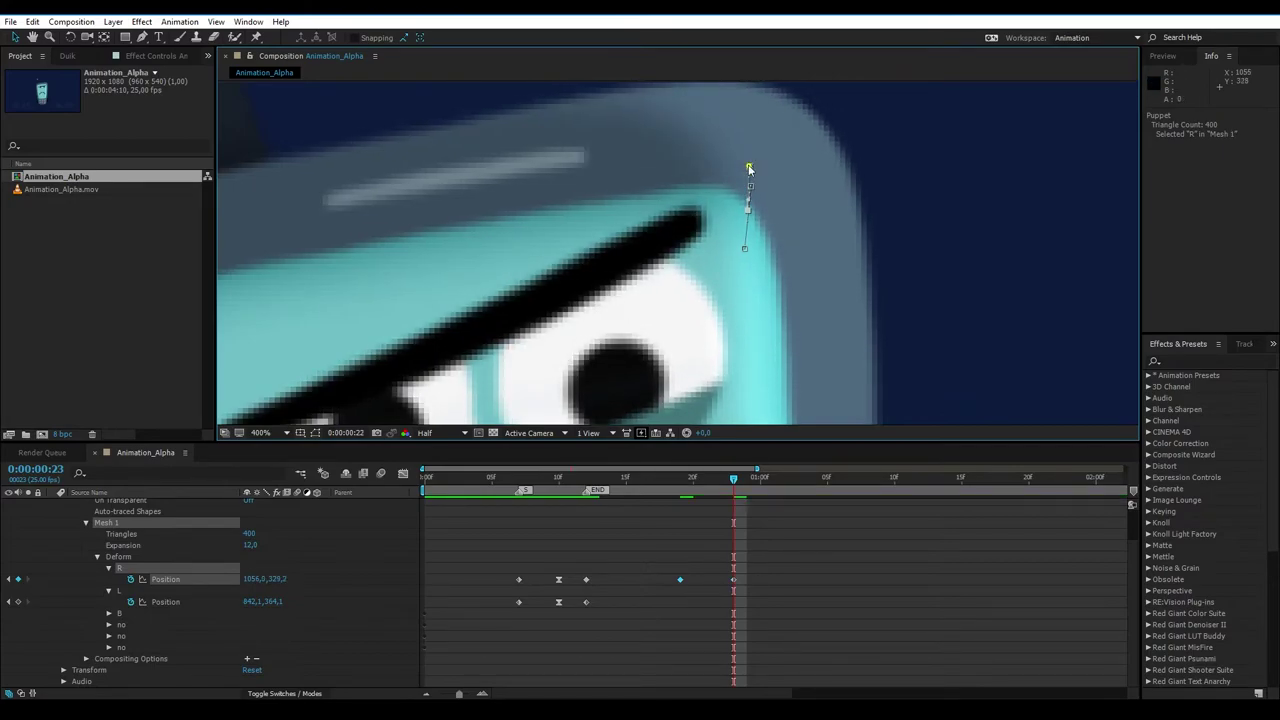
Raise pin R to about 1055.8, 323.4 at 0:00:00:22 for an overshoot before its settled pose
key(Page_Up)
key(Page_Up)
key(Page_Down)
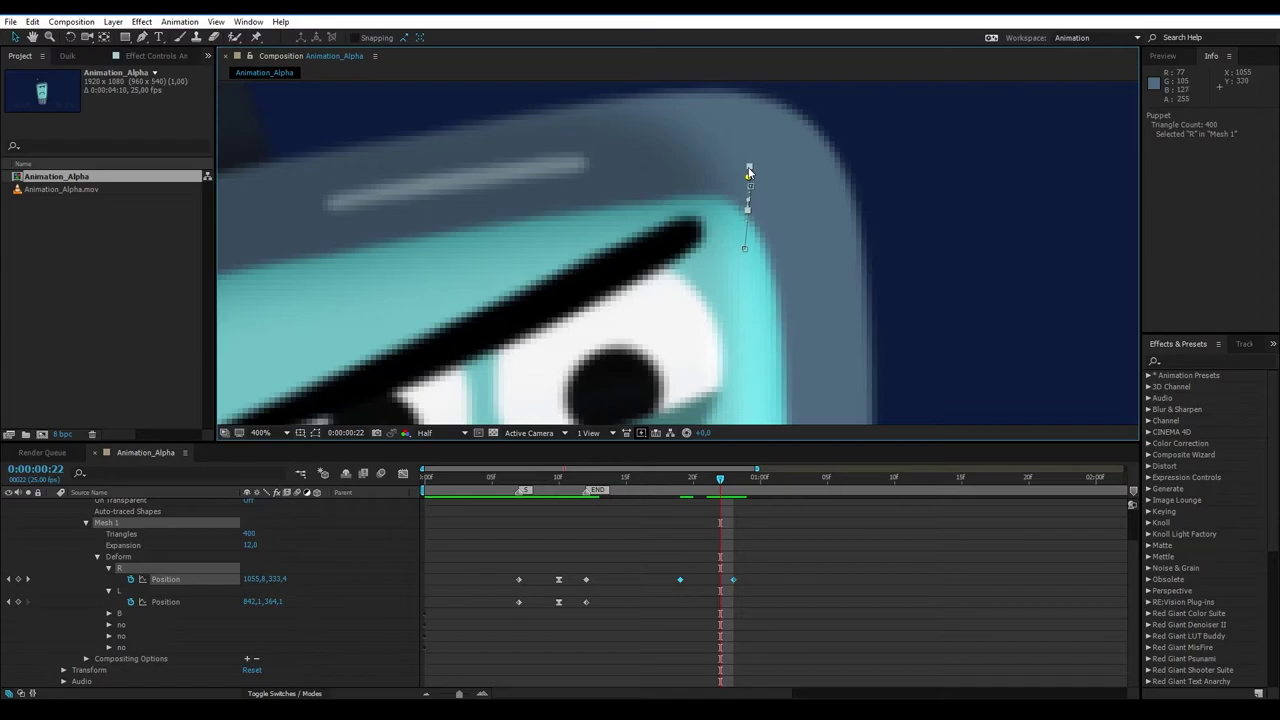
key(comma)
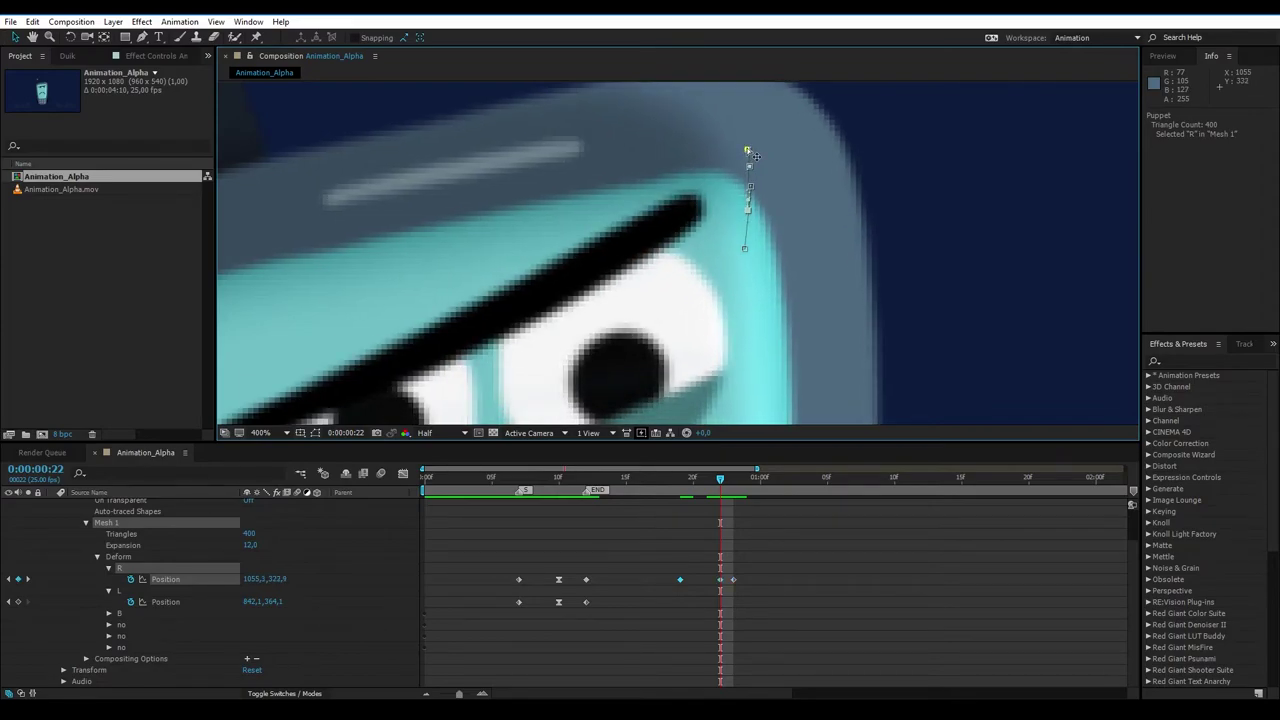
key(comma)
key(space)
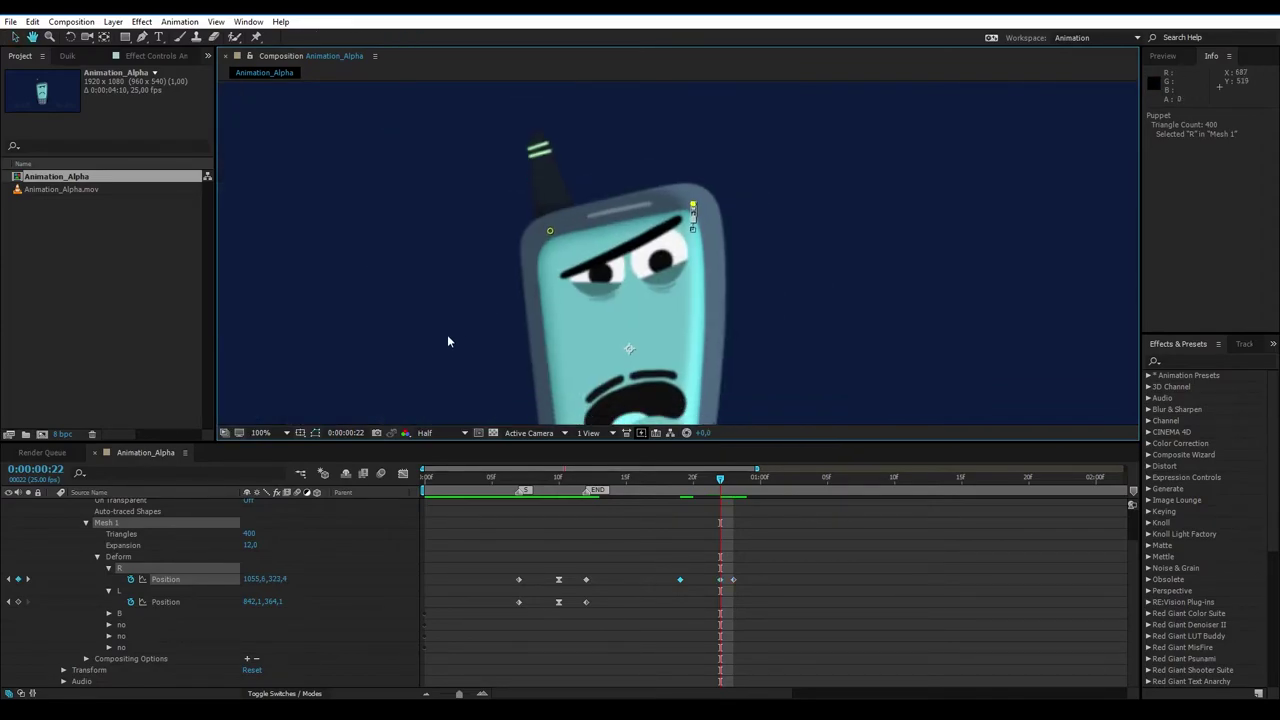
key(space)
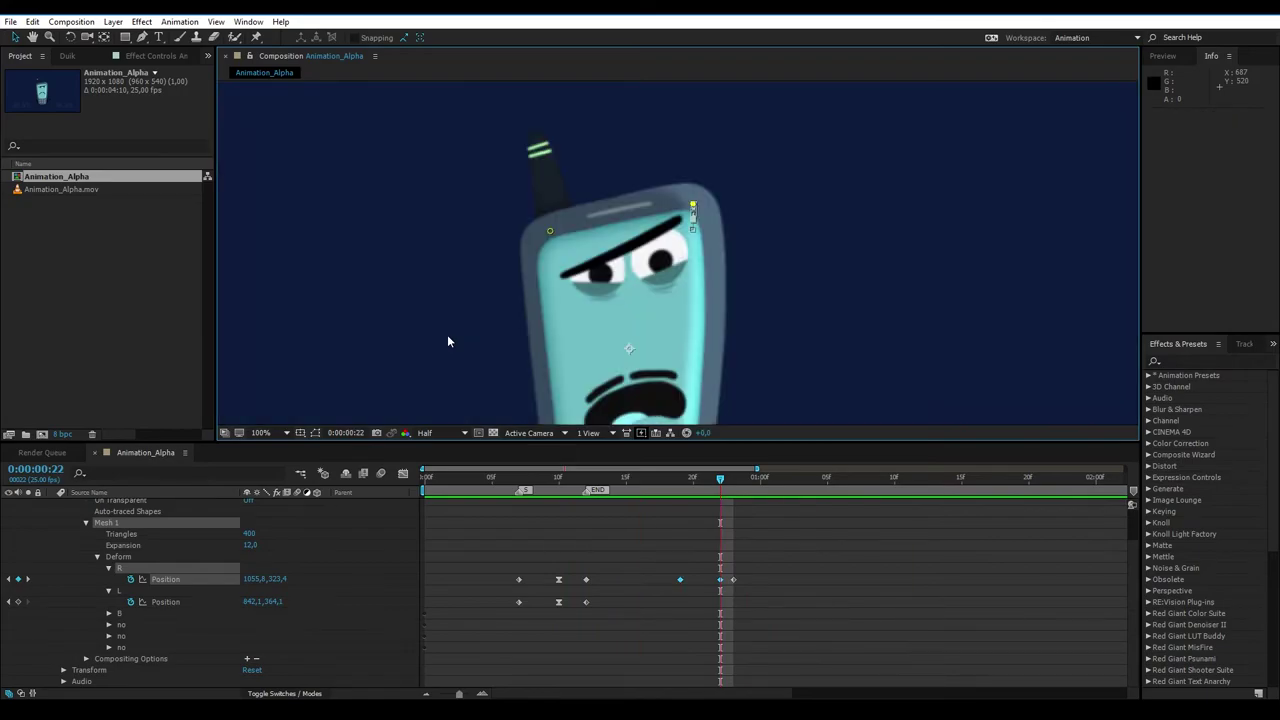
Shift pin R's last Position keyframe to 0:00:00:24 and play back the composition
click(734, 580)
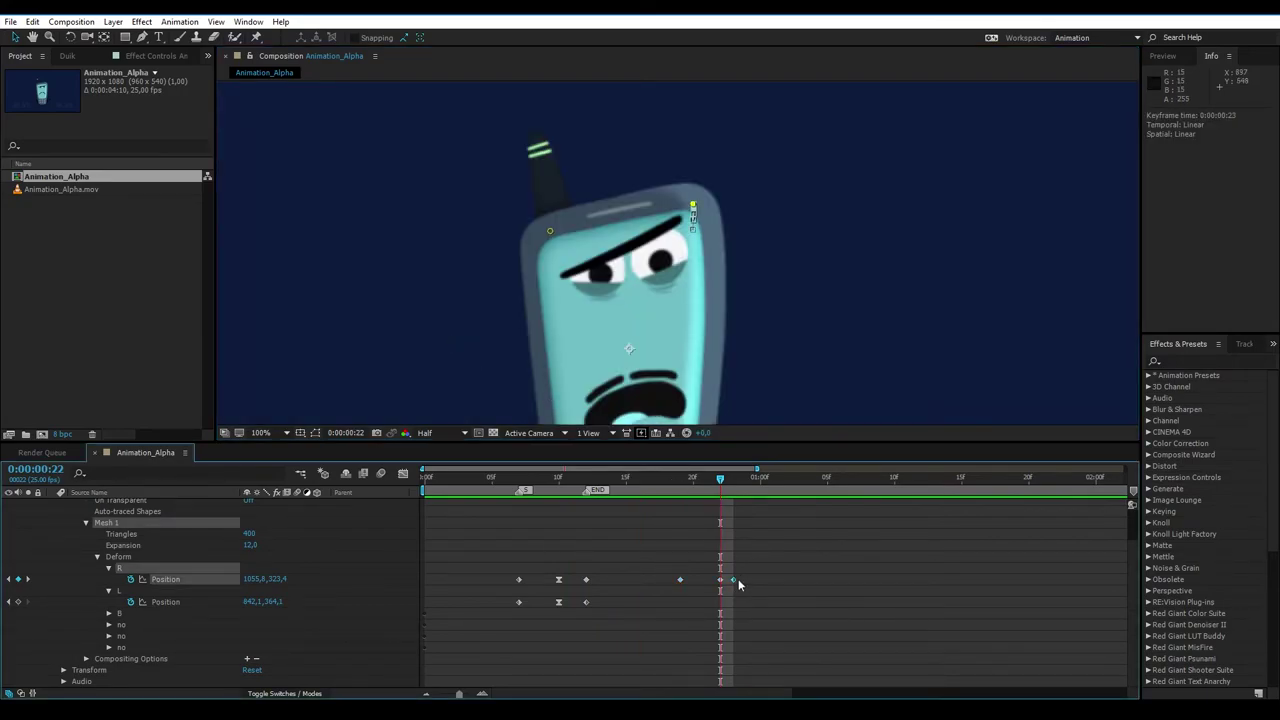
click(804, 592)
click(731, 618)
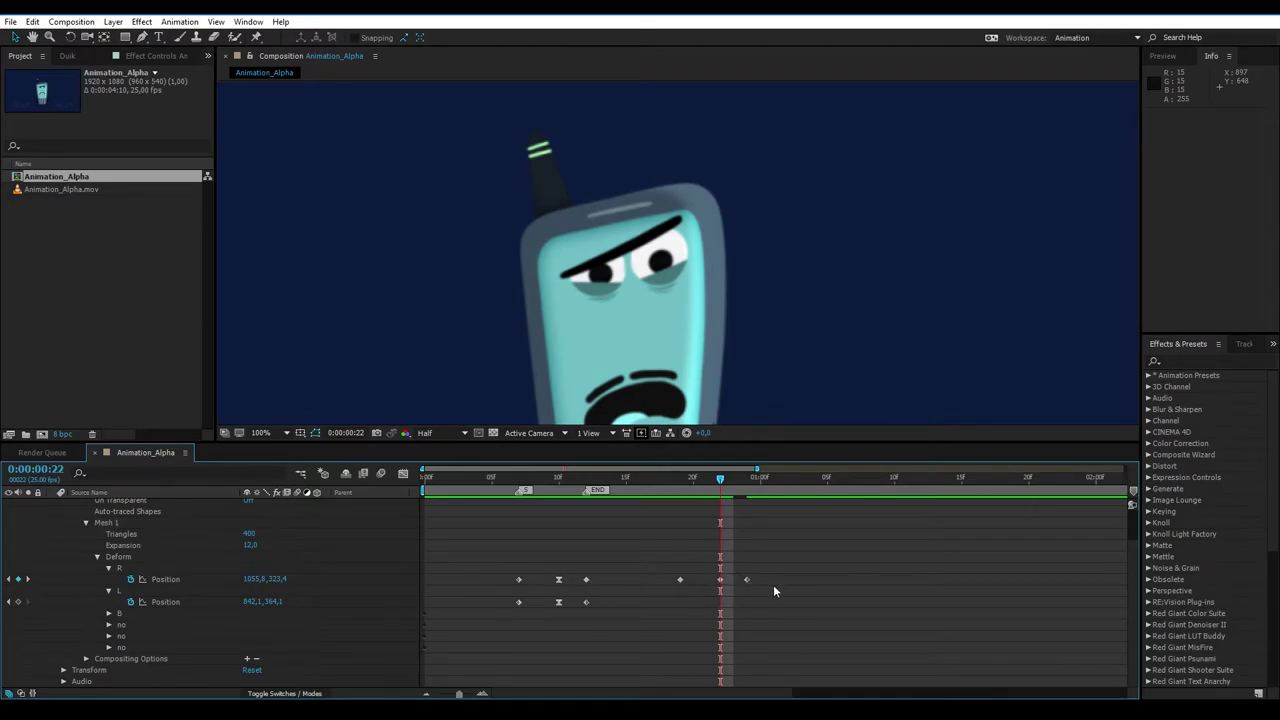
key(space)
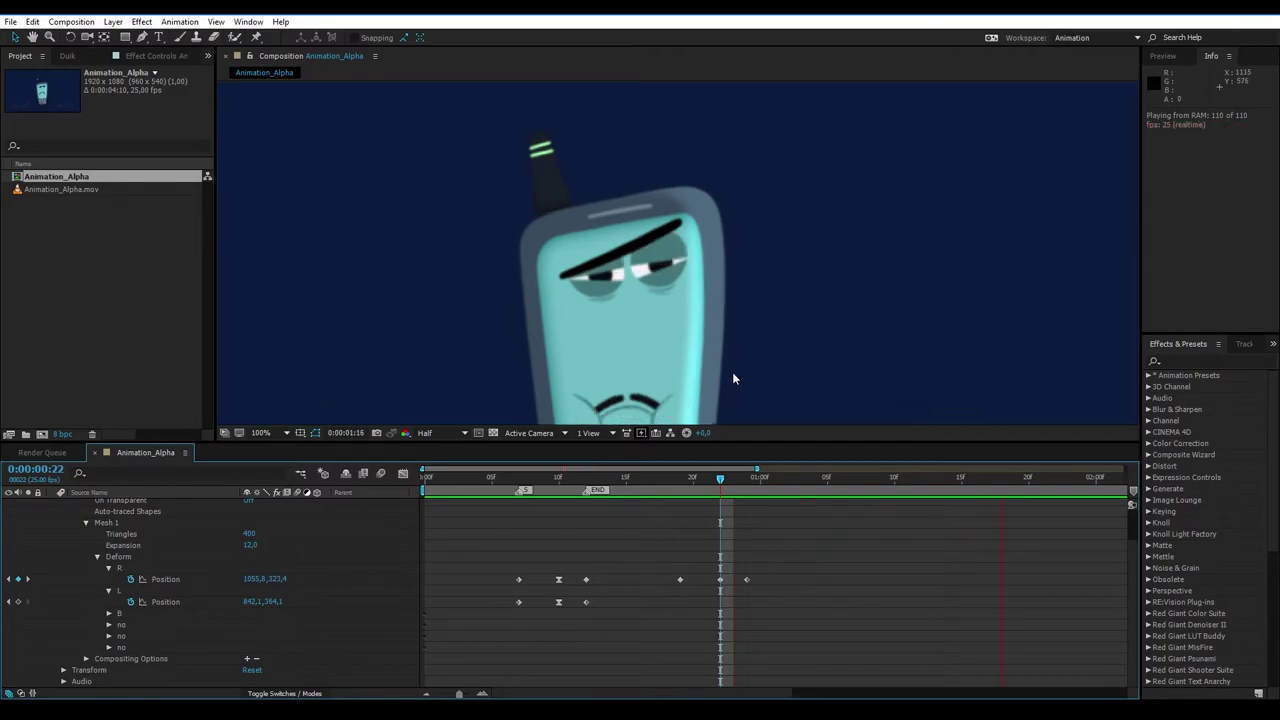
scroll(703, 268, down, 2)
key(space)
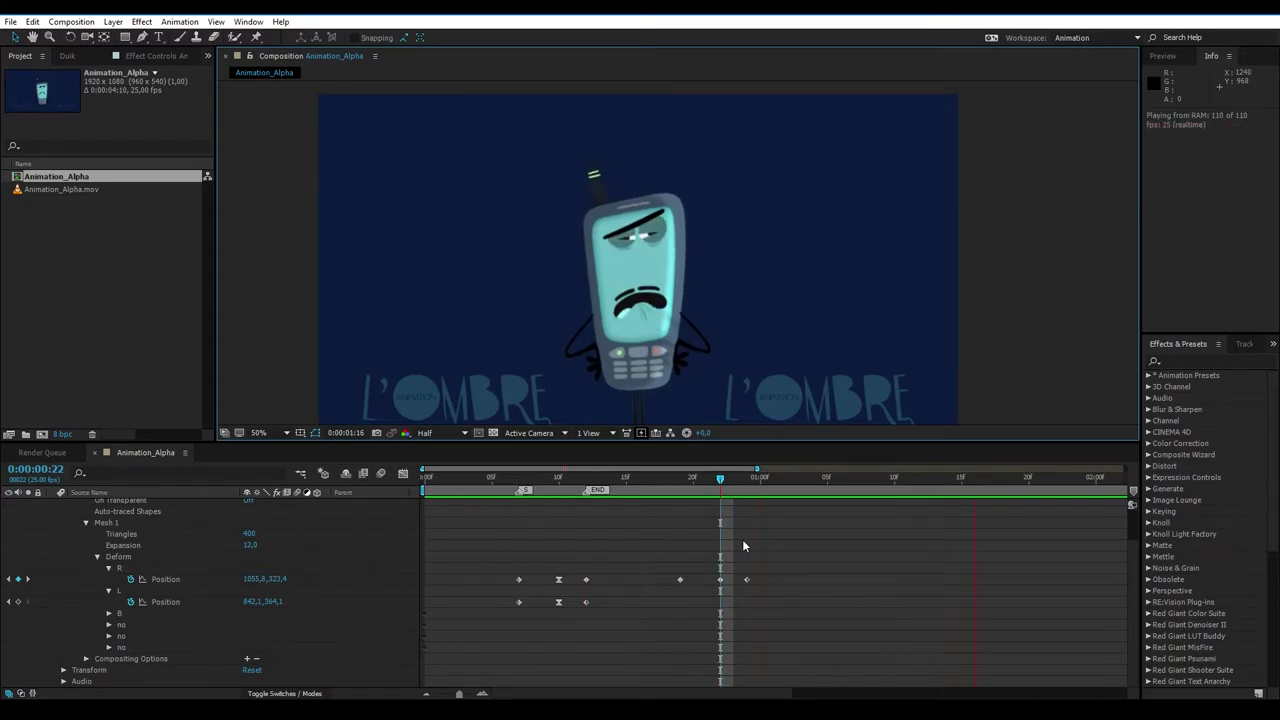
key(space)
Add holding Position keyframes for pins R and L at 0:00:01:12
drag(675, 480, 919, 482)
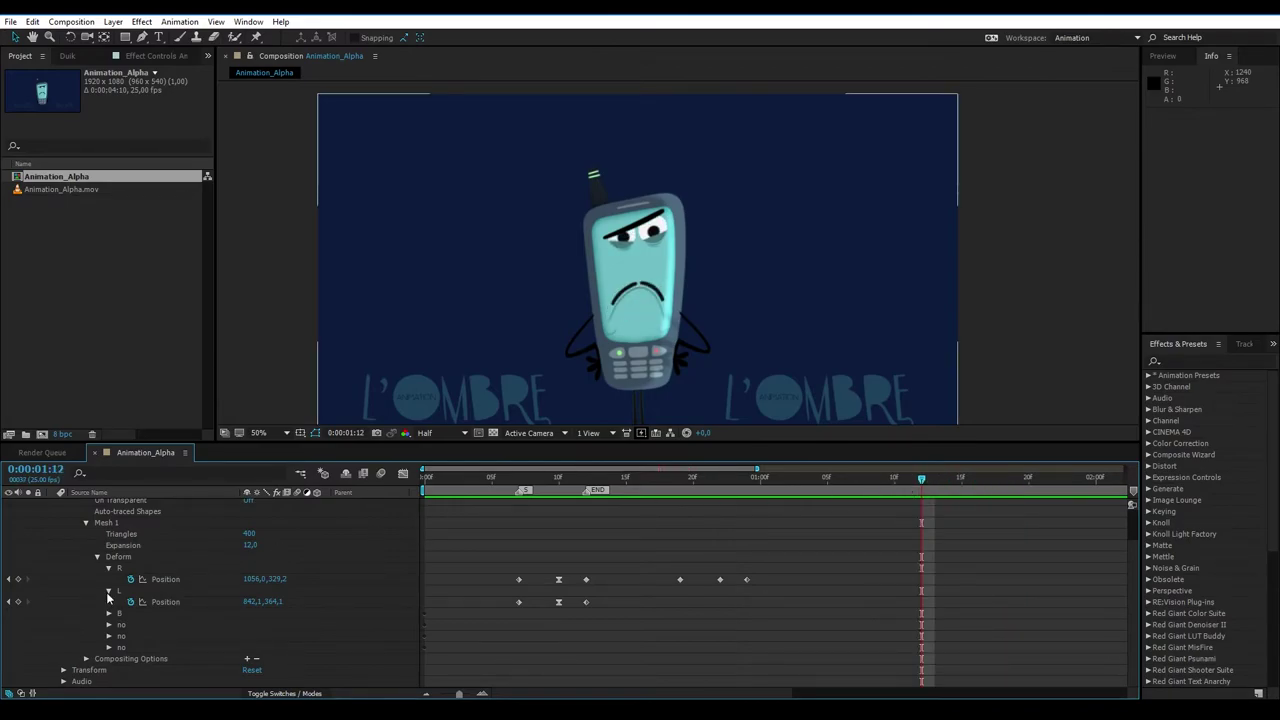
click(18, 579)
click(18, 601)
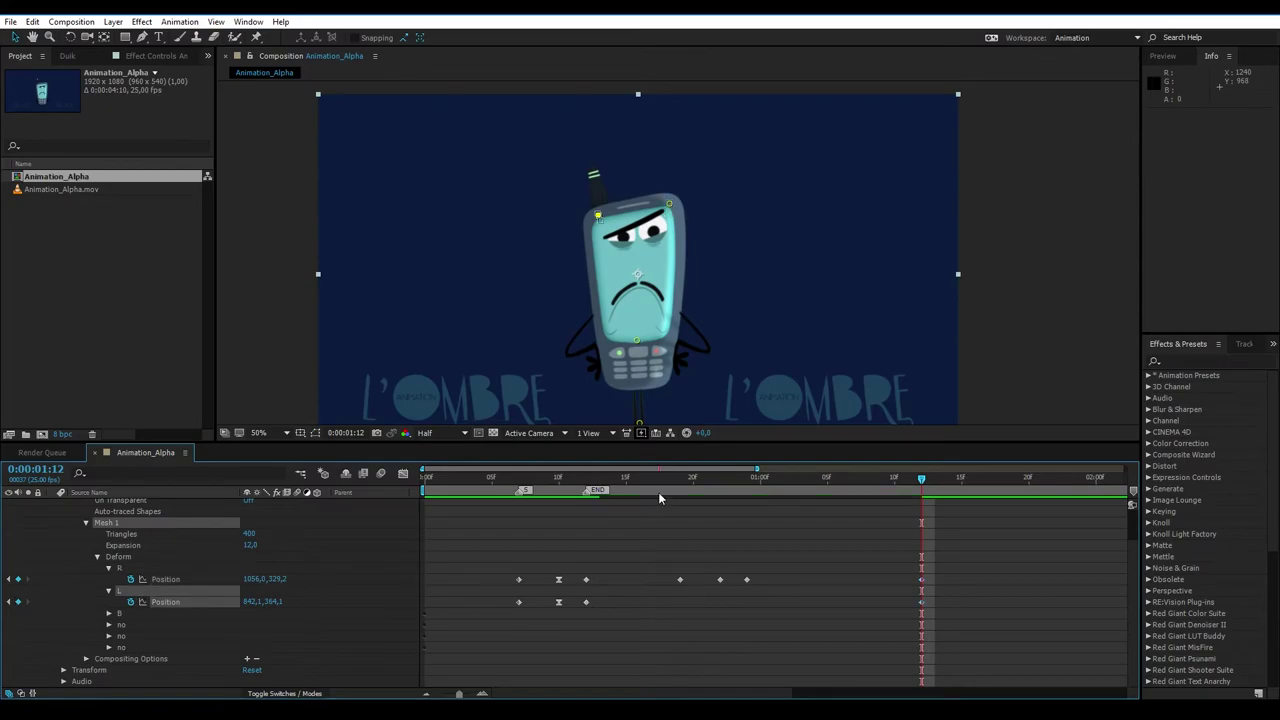
Copy the R and L Position keyframes from the S marker and paste them at 0:00:01:19
key(space)
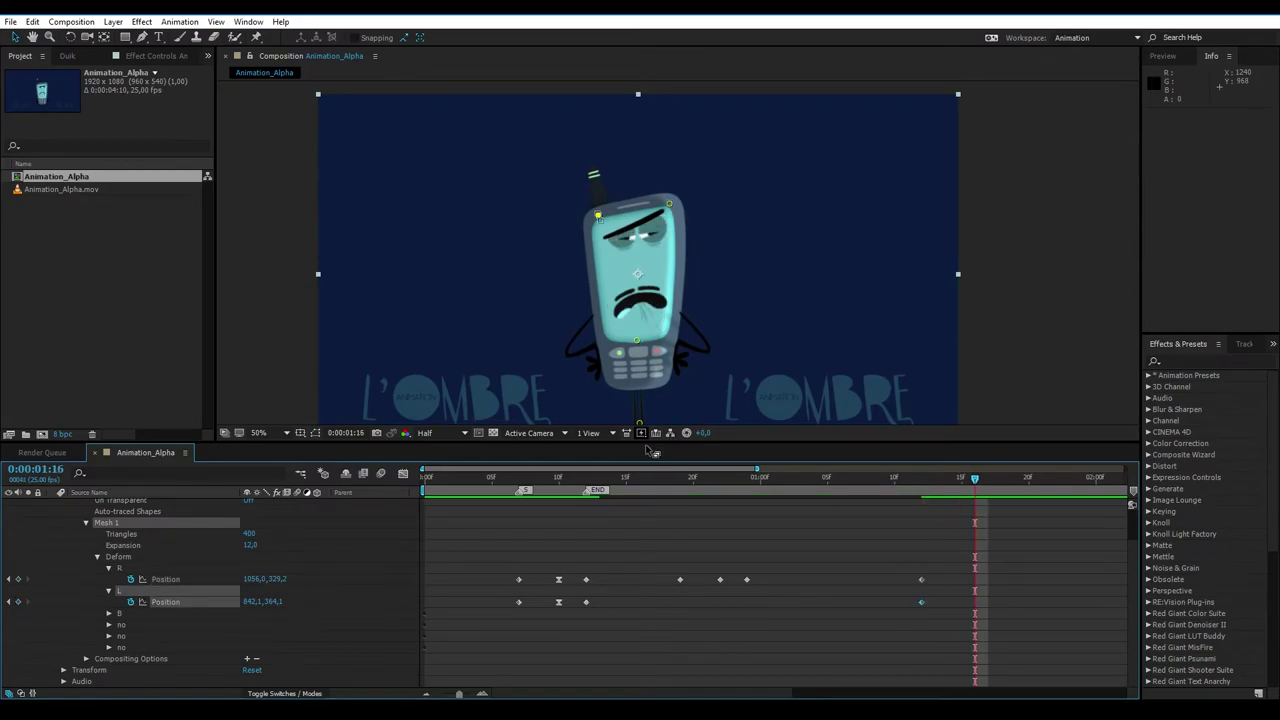
key(space)
key(period)
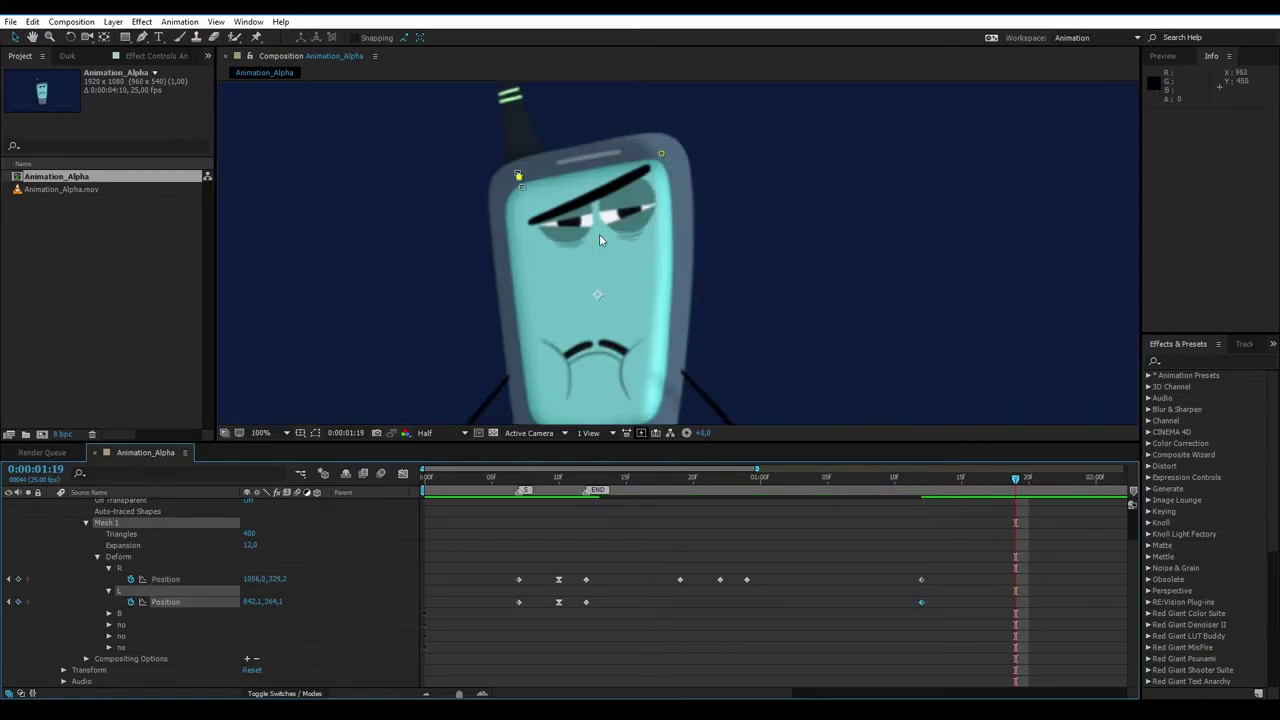
drag(500, 570, 524, 606)
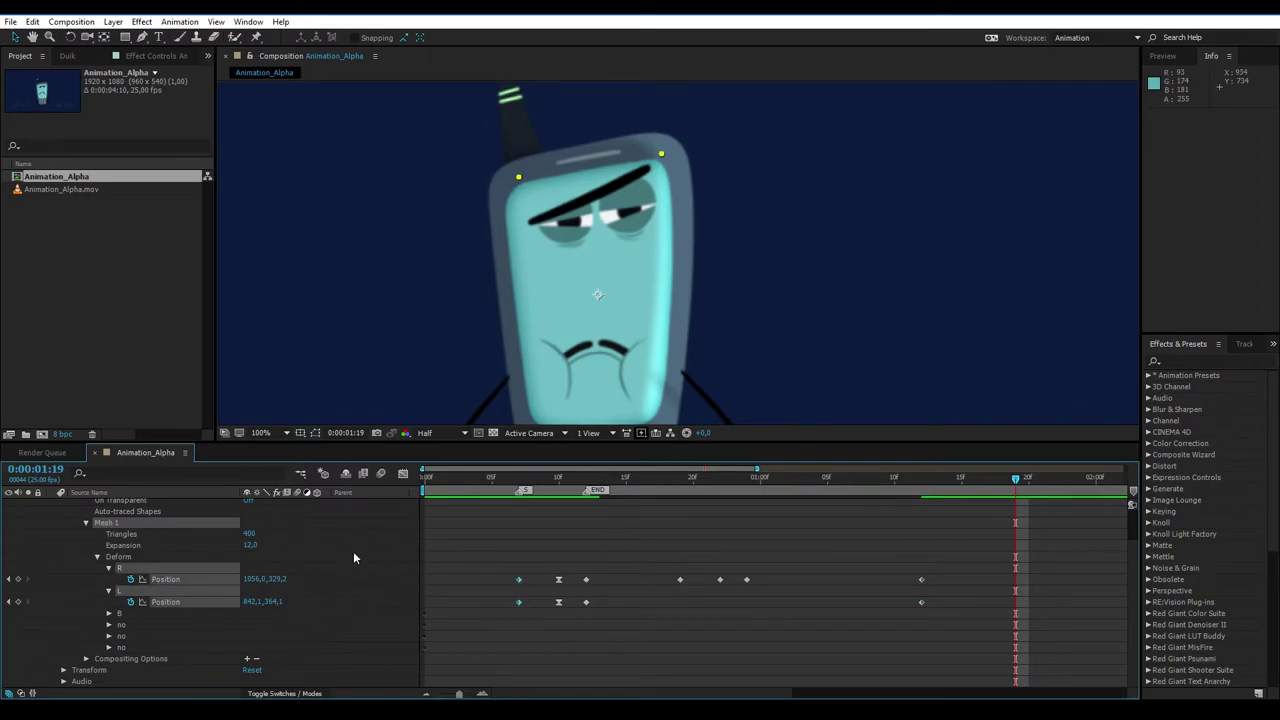
key(ctrl+c)
key(ctrl+v)
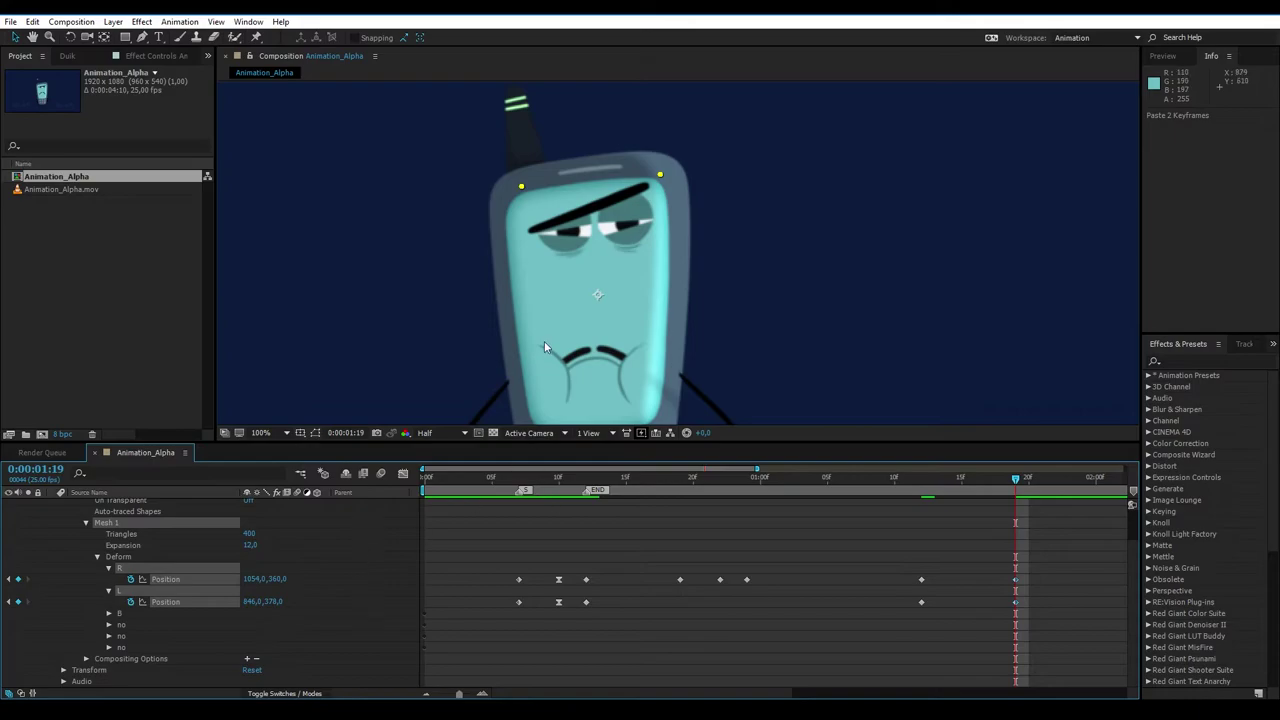
Play back the return to the initial pose and move the pasted R and L keyframes to 0:00:01:17
key(comma)
key(space)
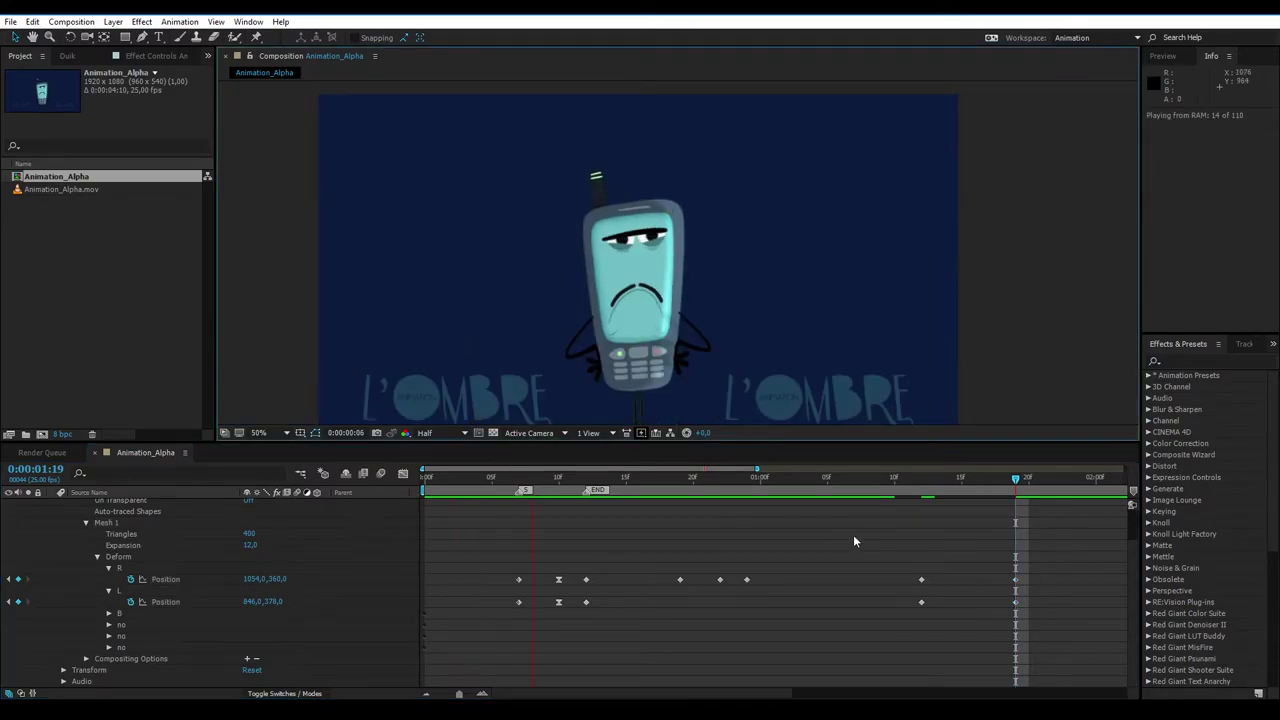
key(space)
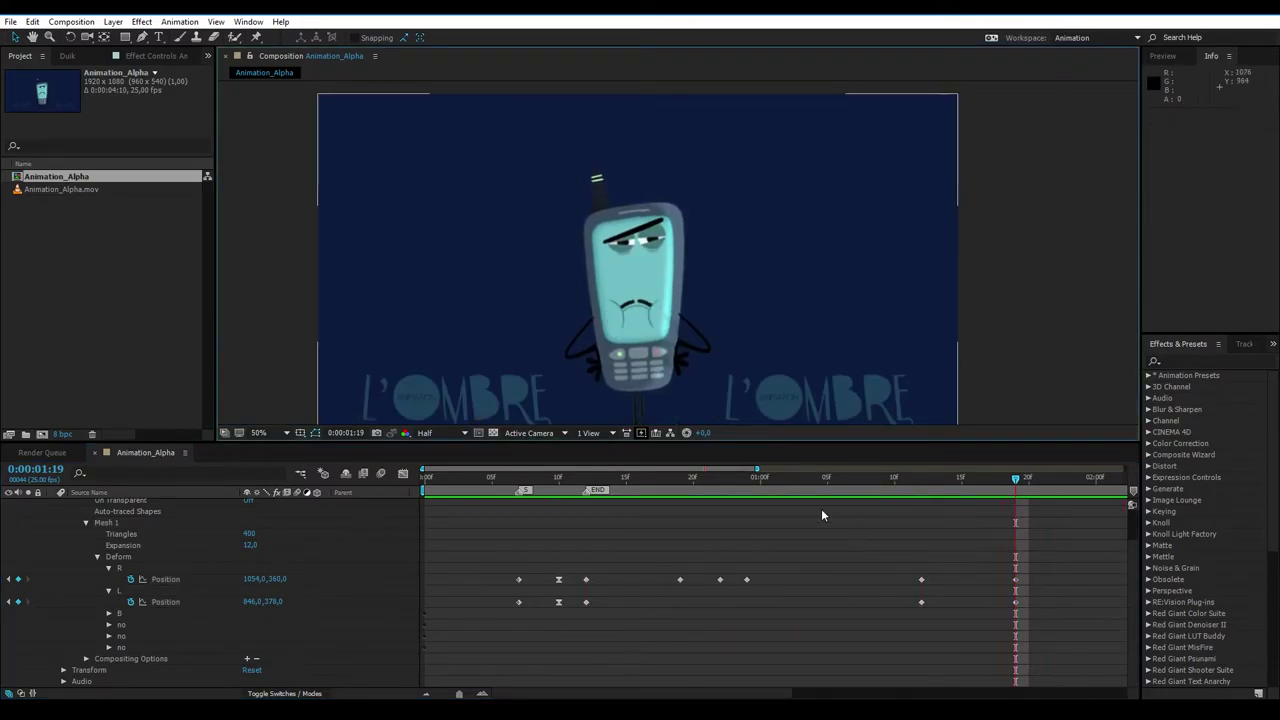
mouse_move(998, 571)
mouse_down()
mouse_move(1028, 606)
mouse_move(994, 588)
mouse_up()
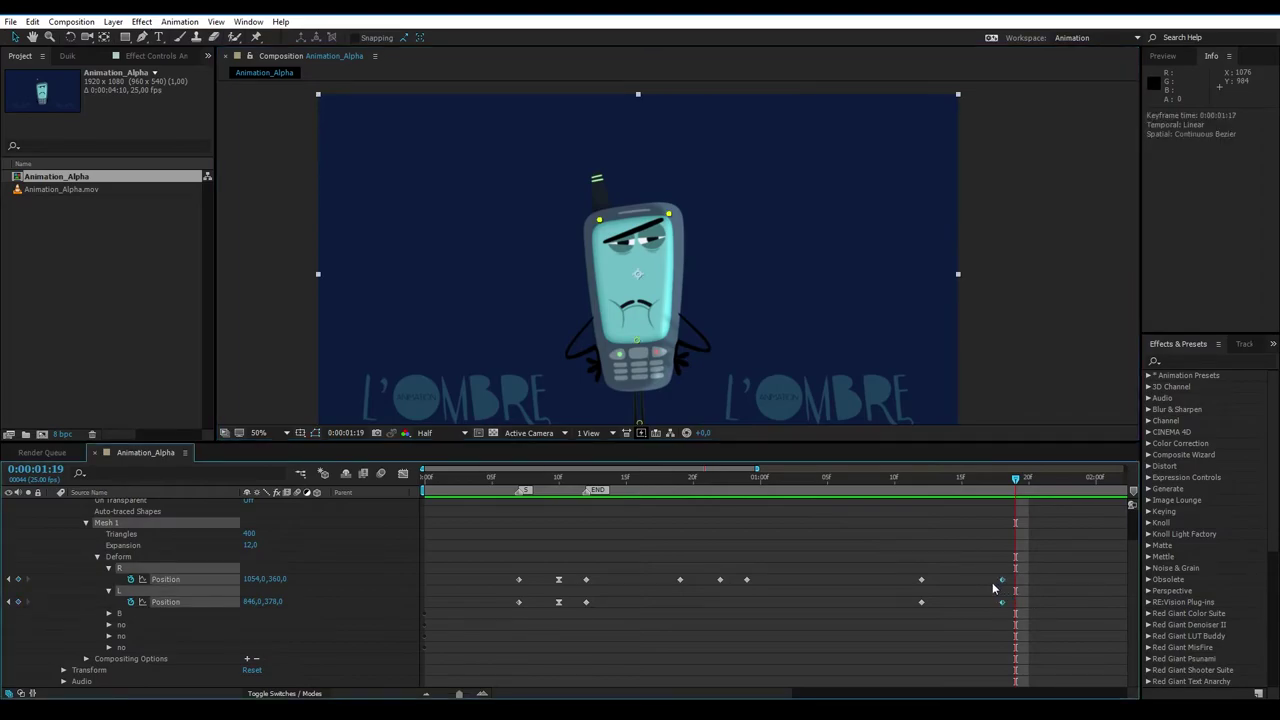
click(1004, 594)
key(space)
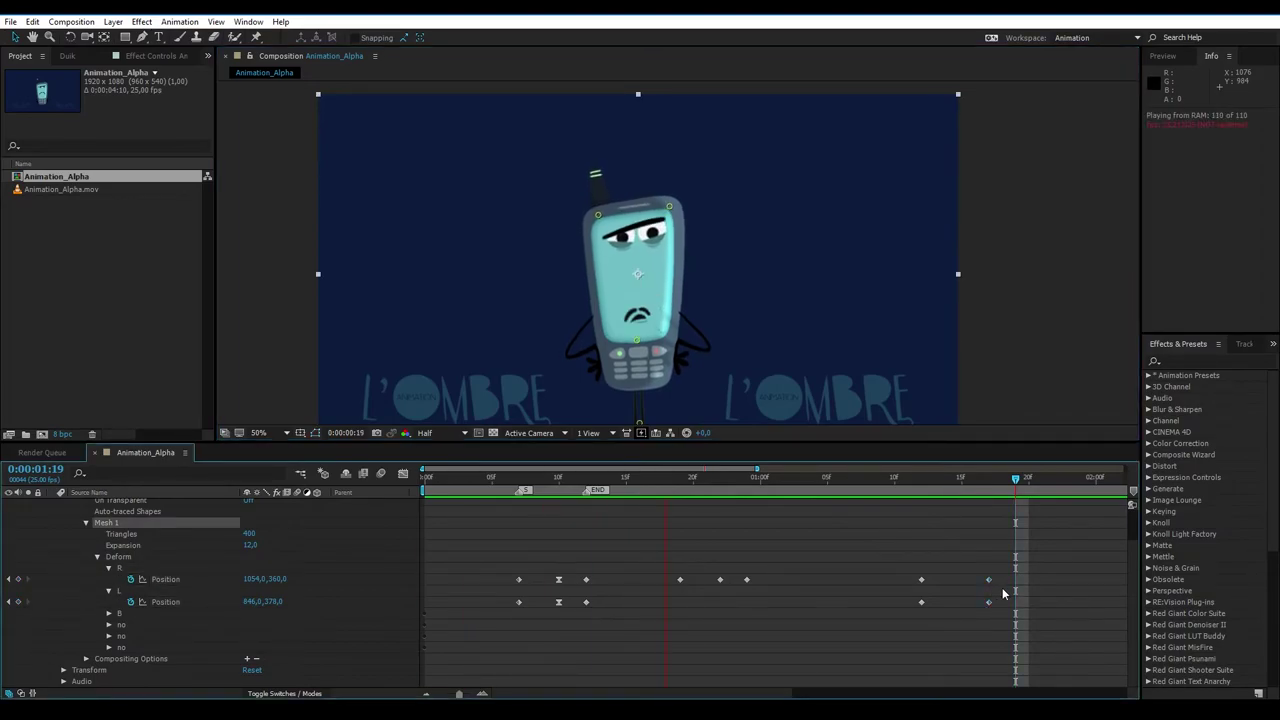
key(space)
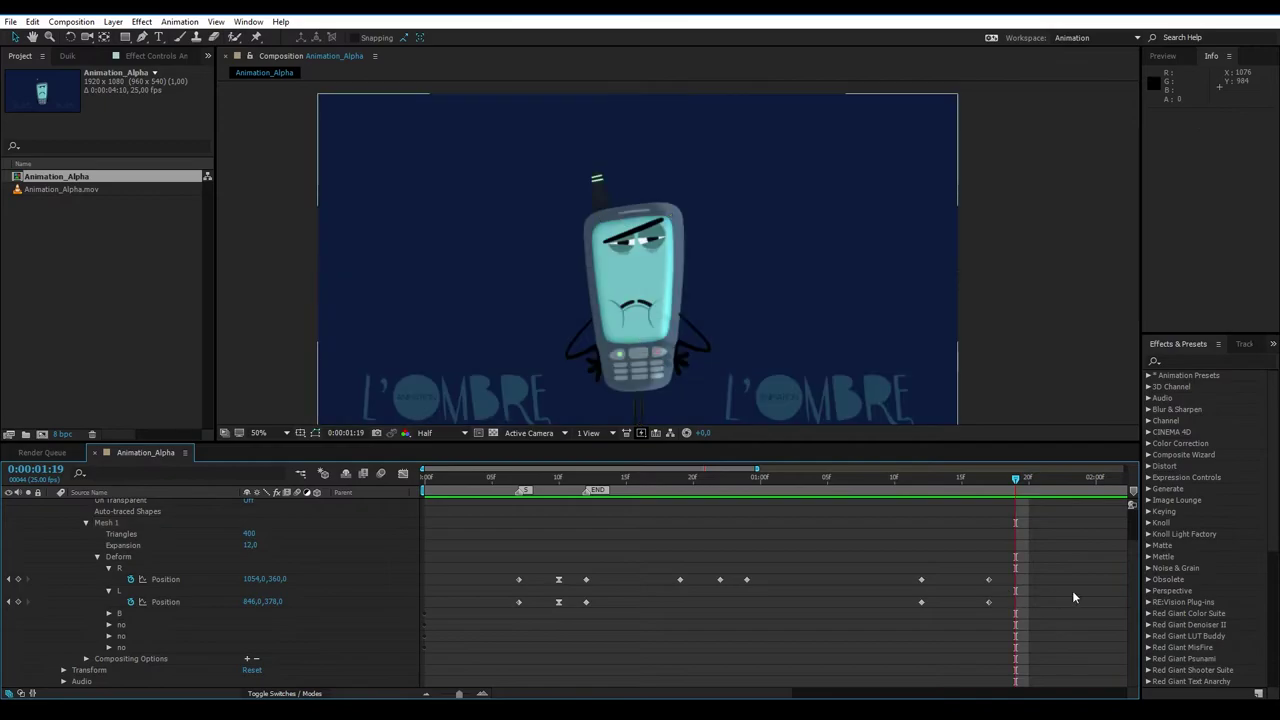
Apply Easy Ease to the R and L Position keyframes at 0:00:01:17 and preview the motion
drag(972, 567, 1000, 608)
key(F9)
key(space)
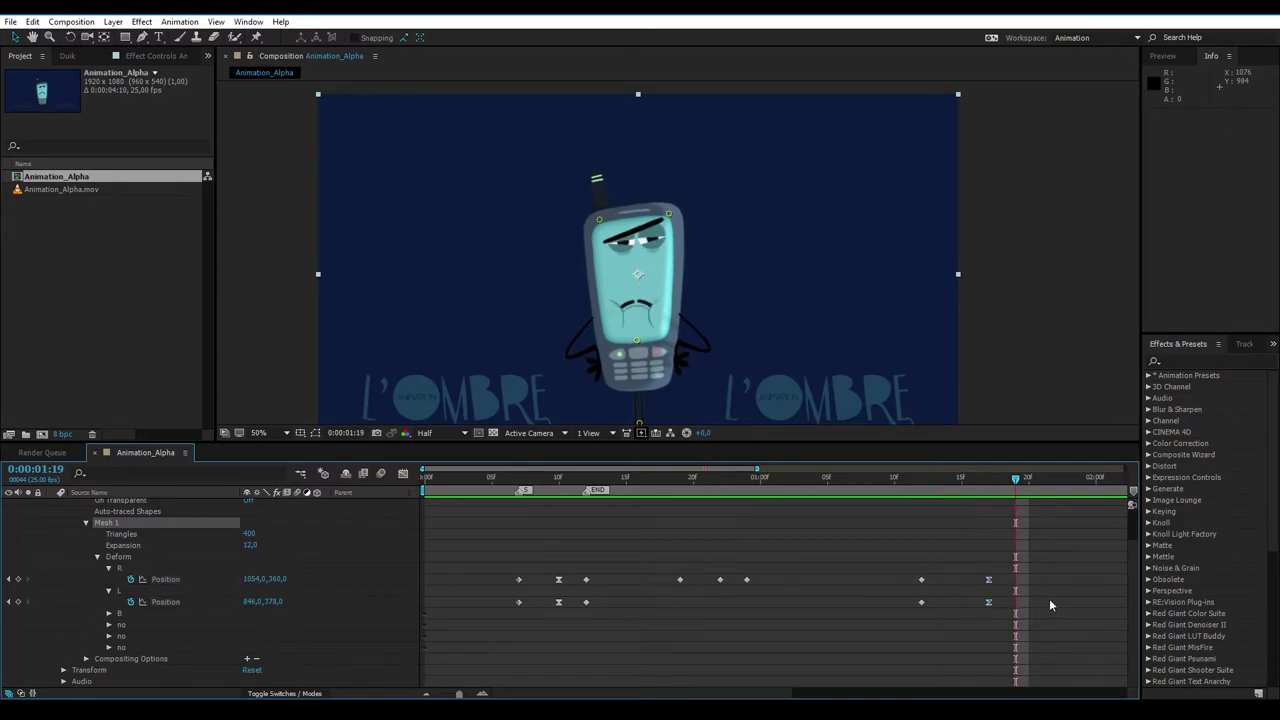
key(space)
click(1164, 56)
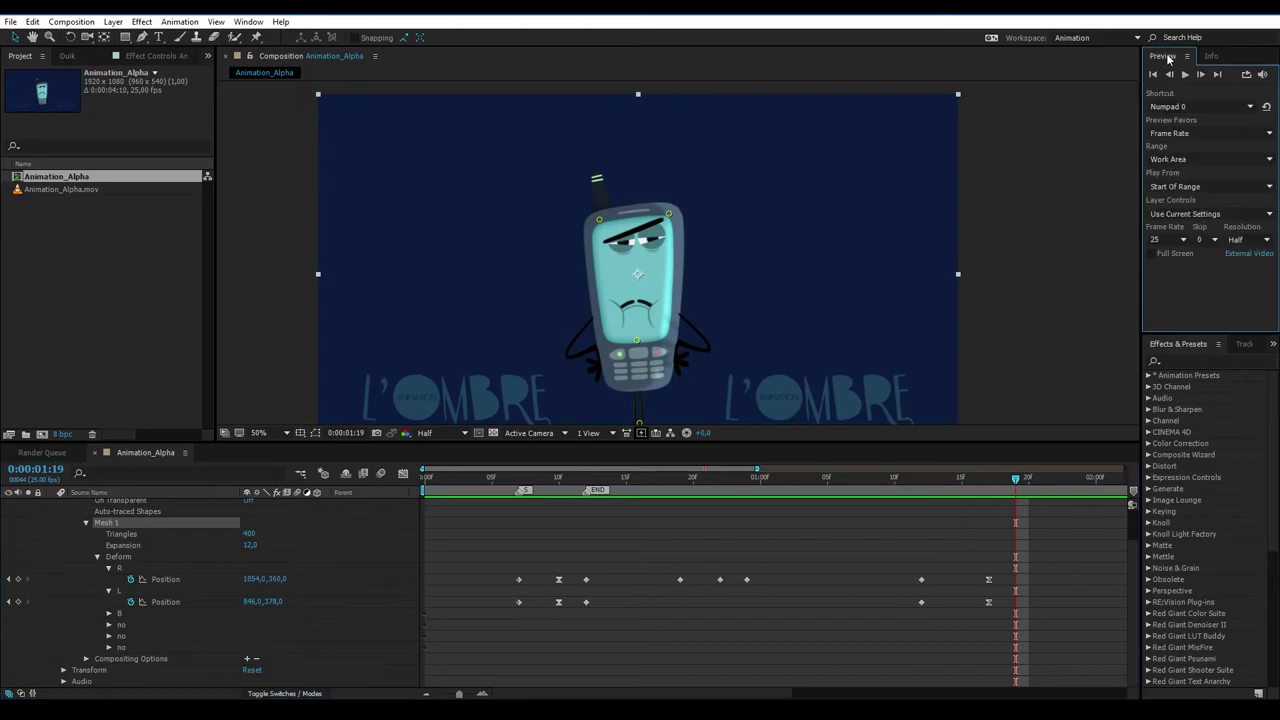
key(space)
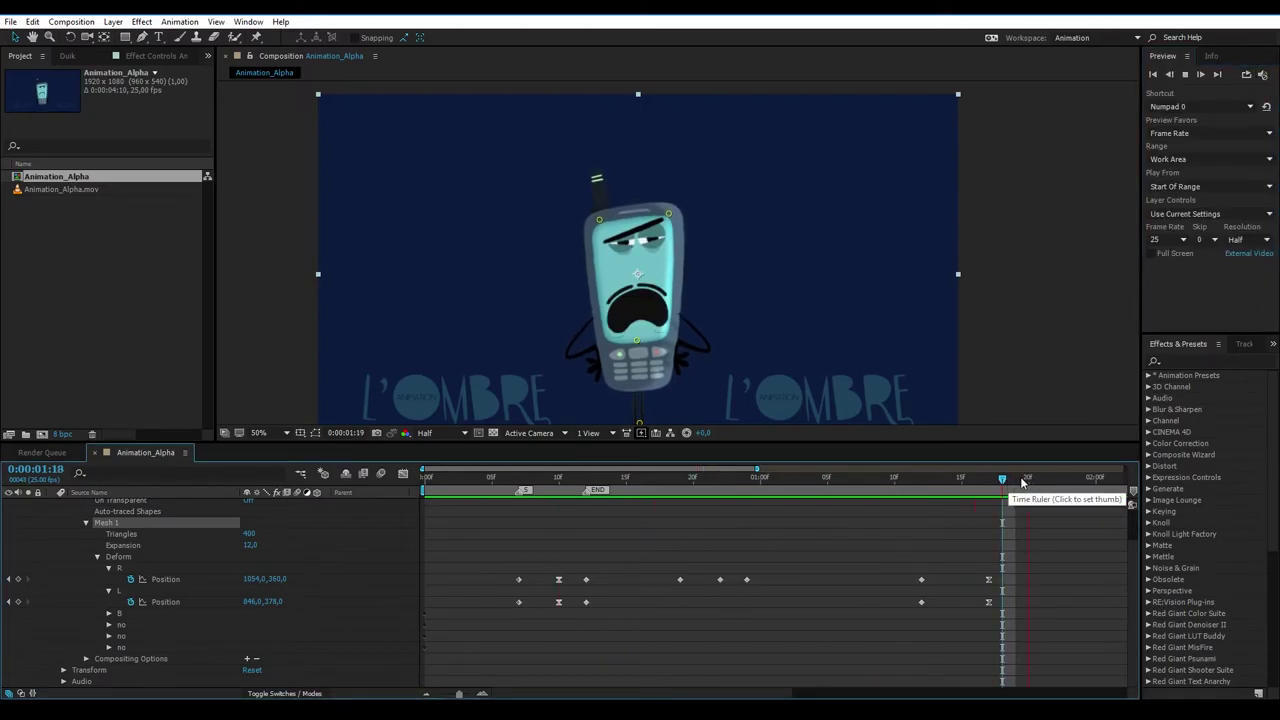
Lengthen the incoming ease of the R and L keyframes at 0:00:01:17 in the speed graph and play back the result
drag(998, 560, 975, 607)
key(shift+F3)
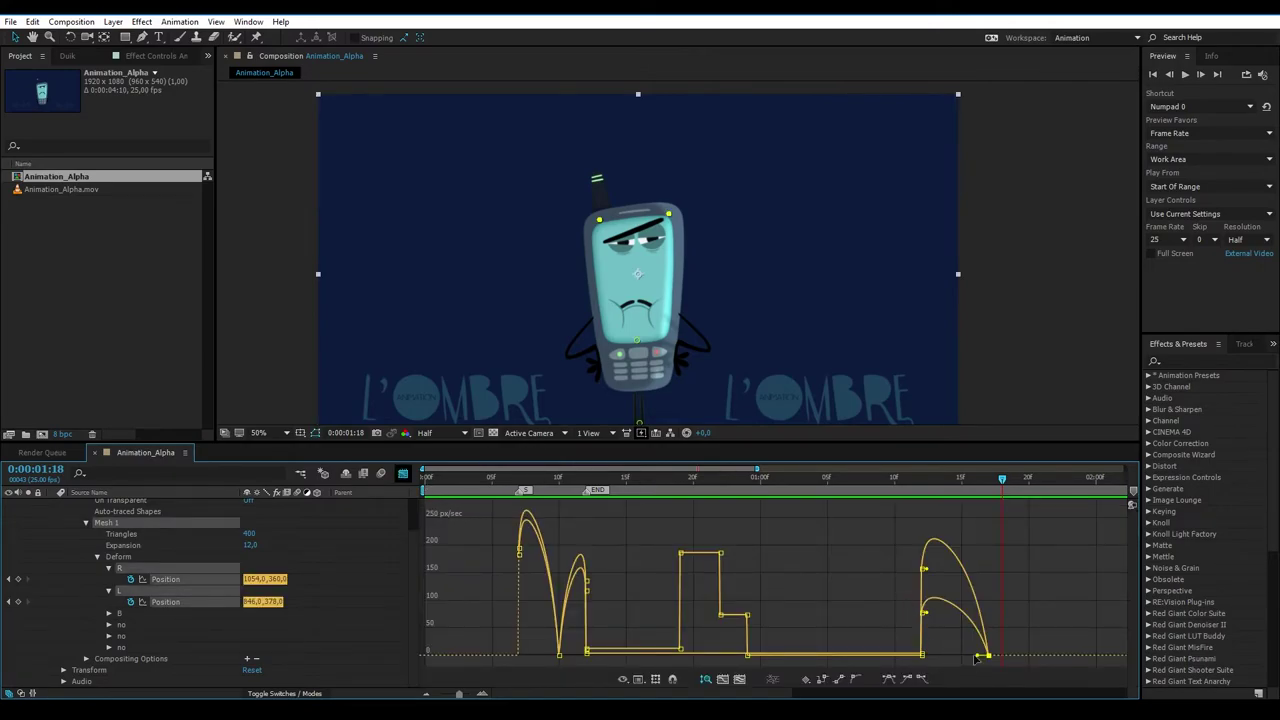
drag(972, 656, 963, 656)
key(space)
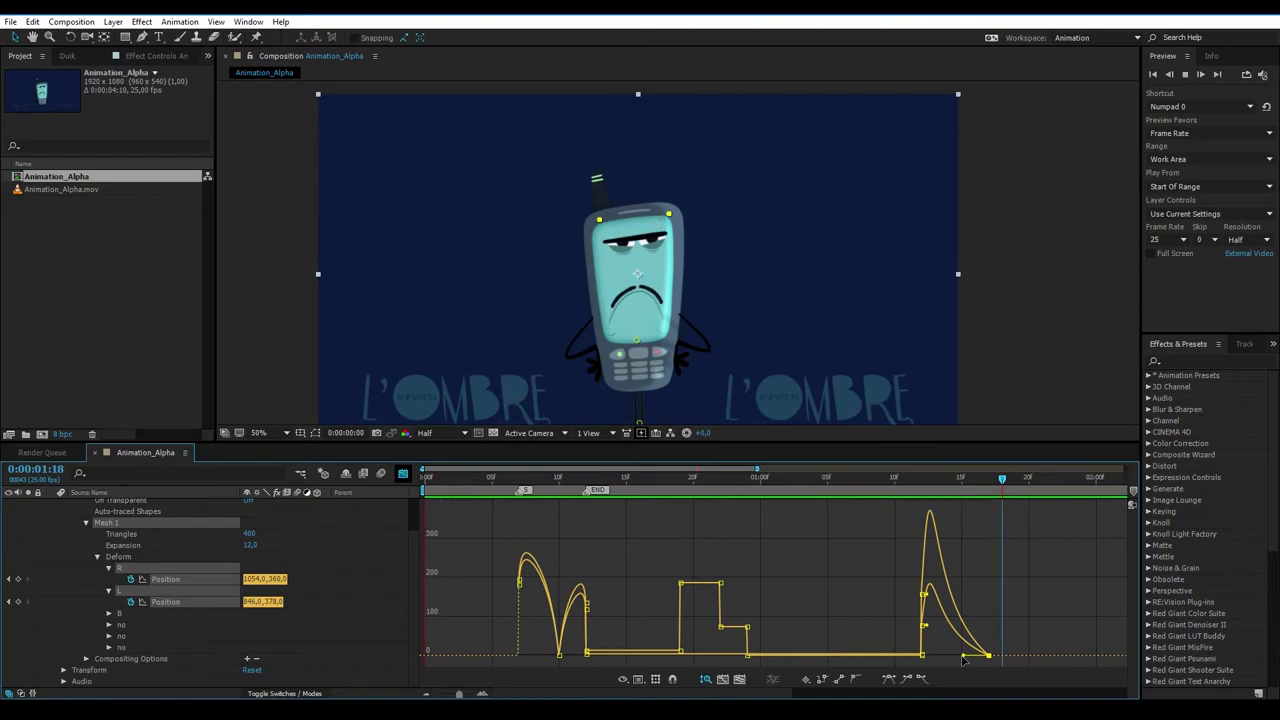
key(space)
click(1038, 362)
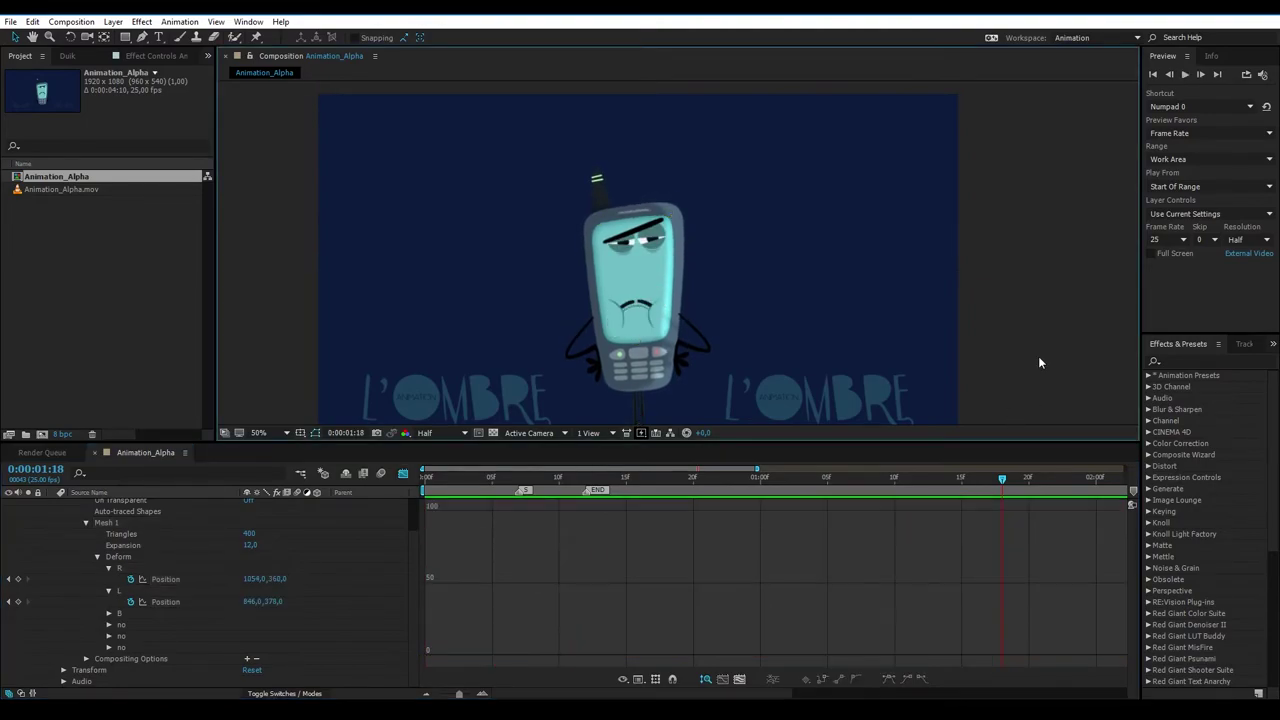
Fine-tune the easing into the R and L Position keyframes at 0:00:01:17 with the speed graph and preview the motion
click(402, 474)
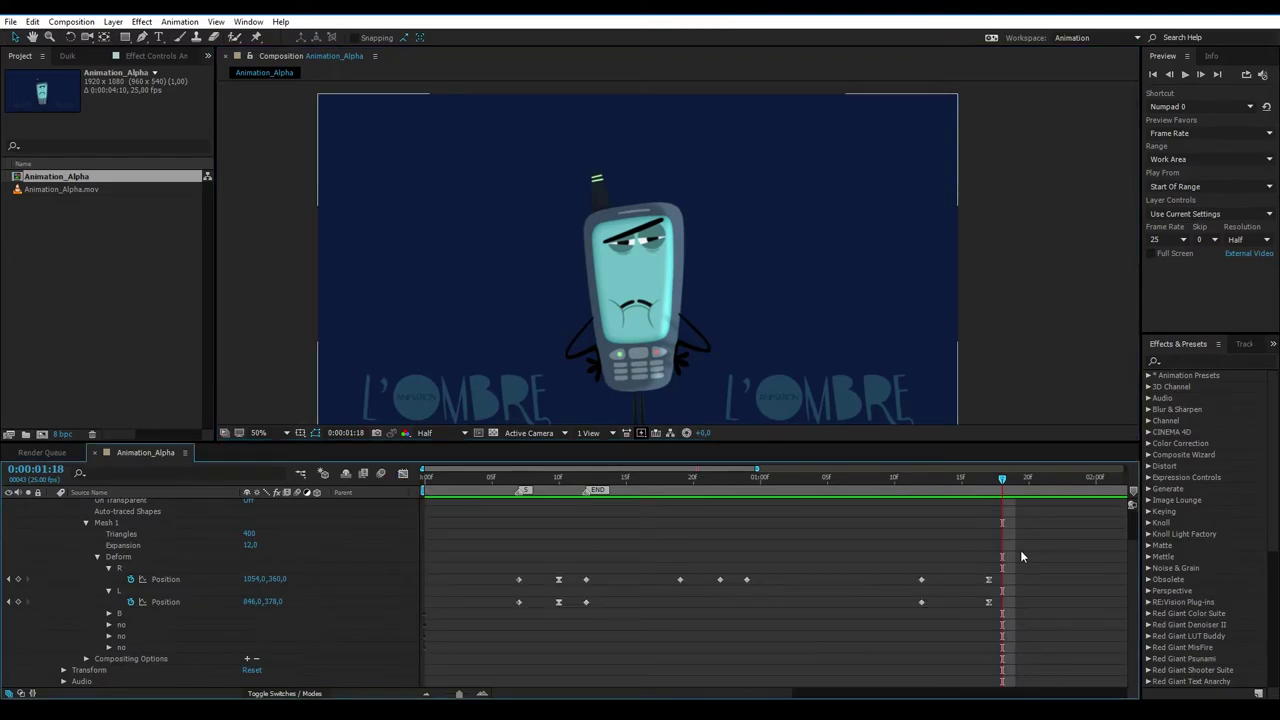
drag(1021, 557, 942, 648)
click(402, 474)
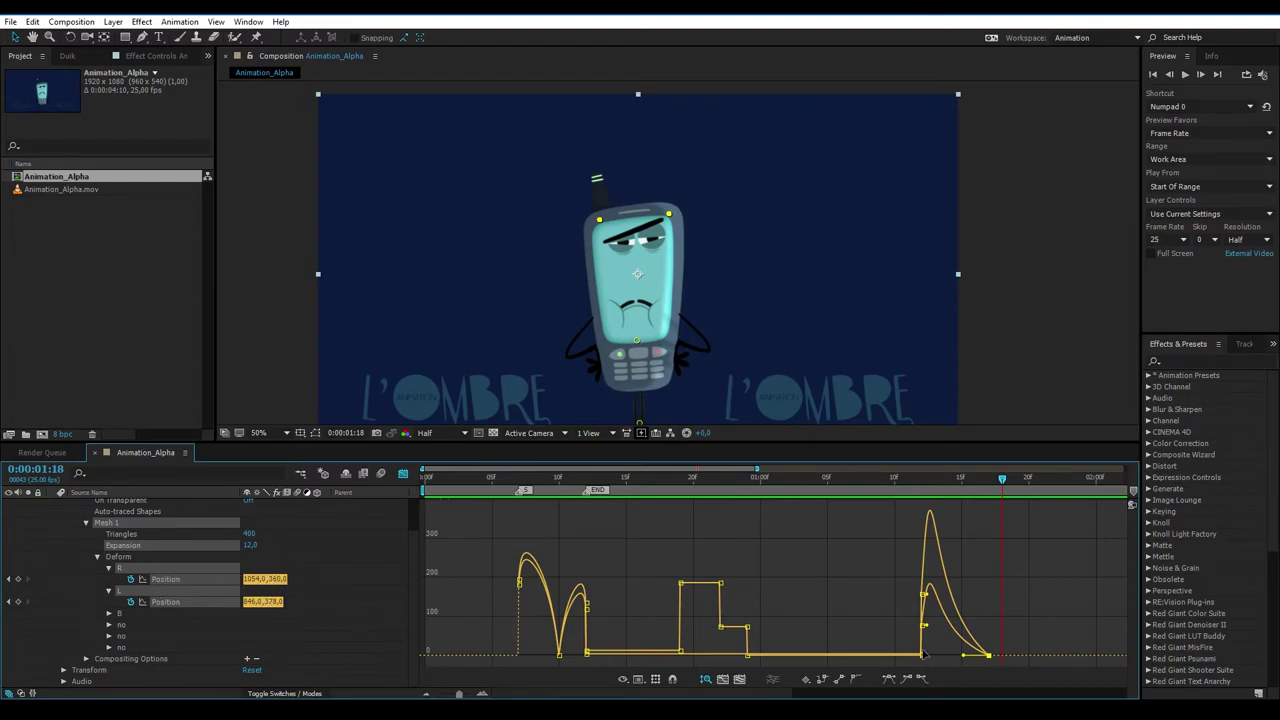
mouse_move(965, 660)
mouse_down()
mouse_move(968, 574)
mouse_move(990, 660)
mouse_up()
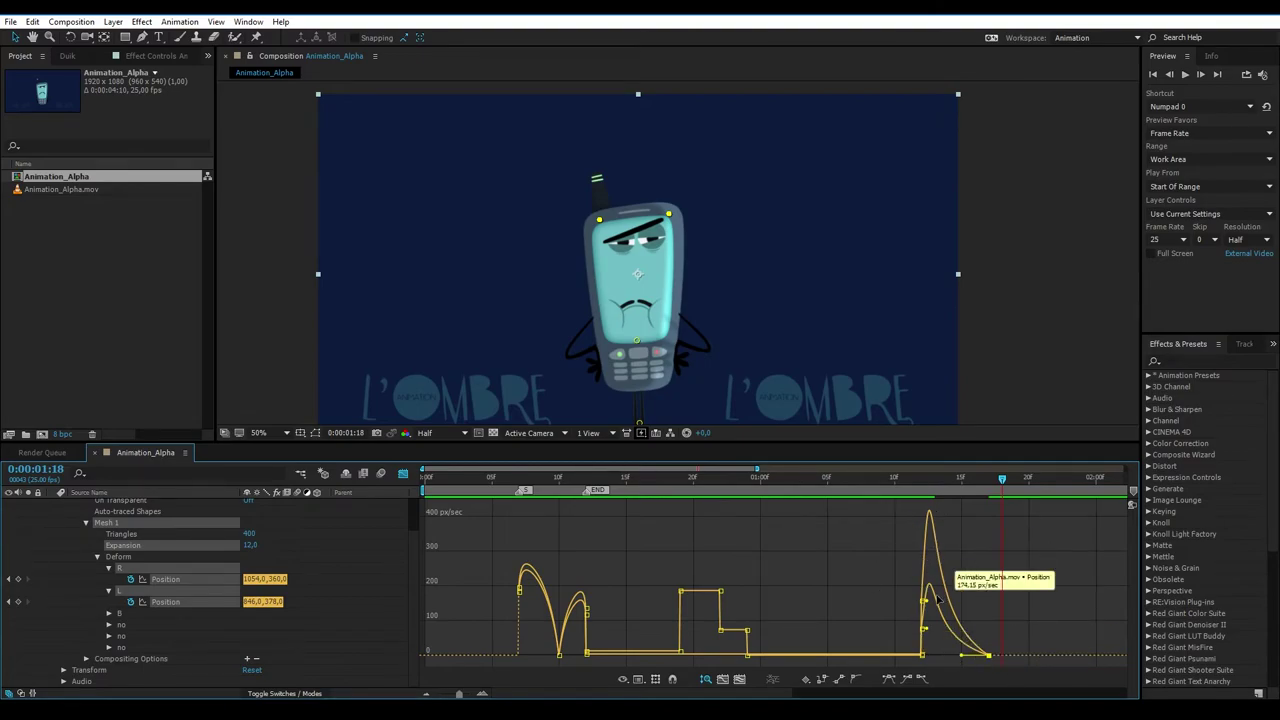
click(1073, 338)
key(space)
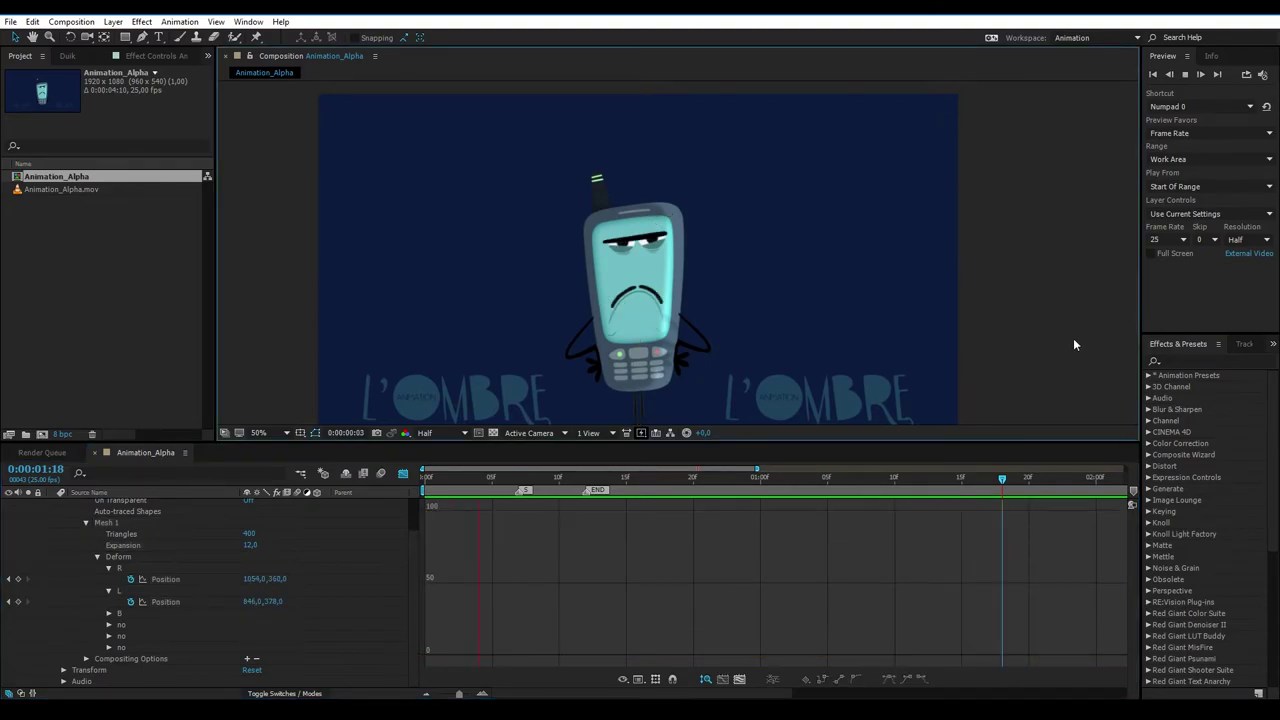
key(space)
Leave the graph editor, play back the puppet animation and collapse the properties of the Animation_Alpha.mov layer
click(403, 474)
key(space)
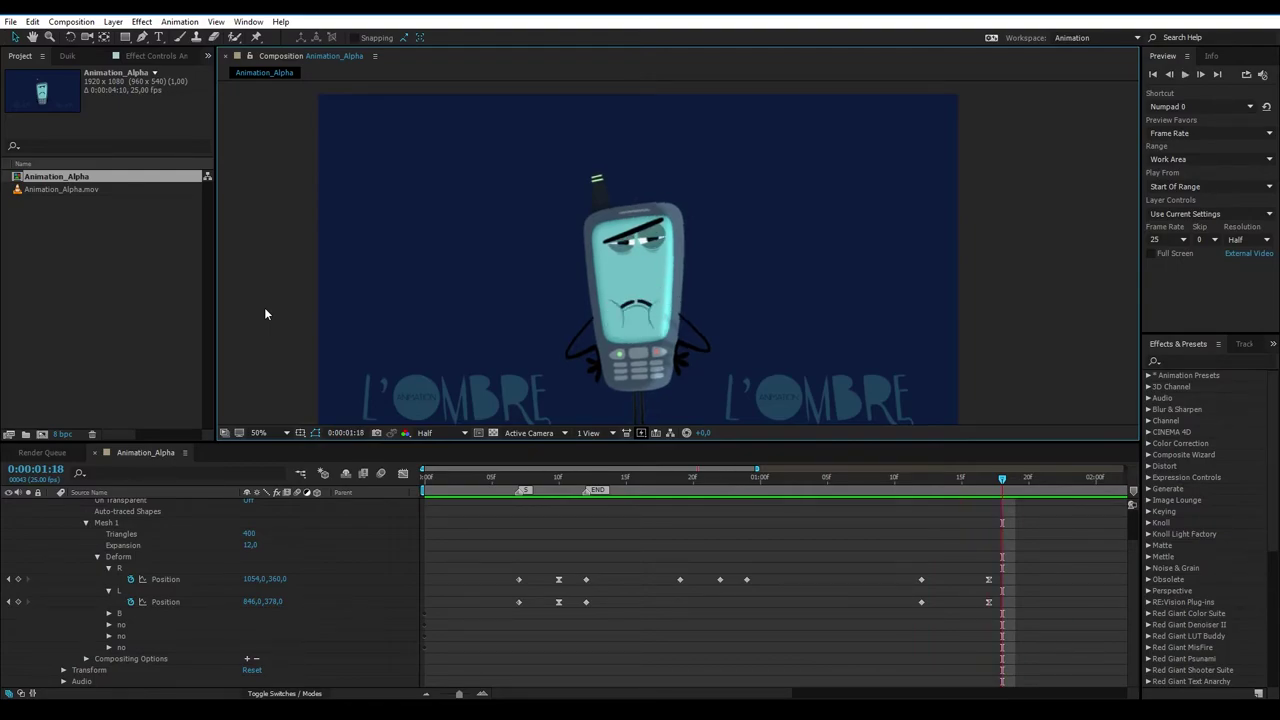
key(space)
key(v)
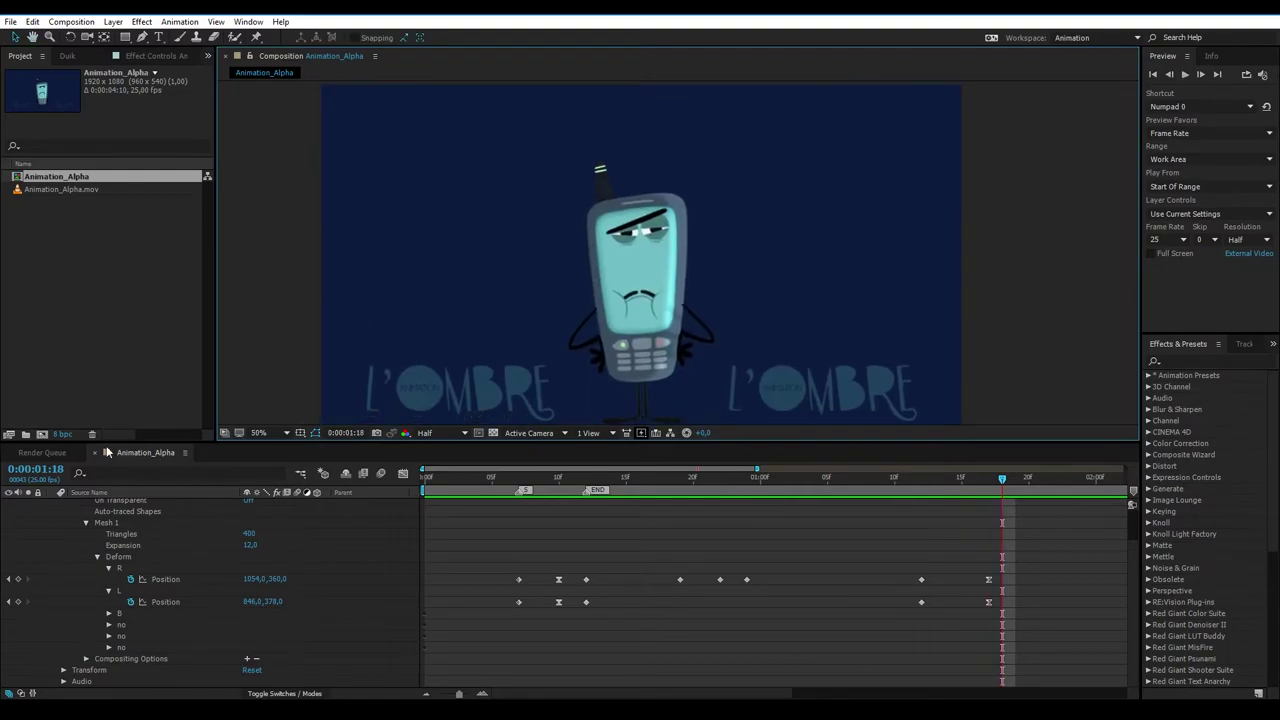
scroll(46, 509, up, 2)
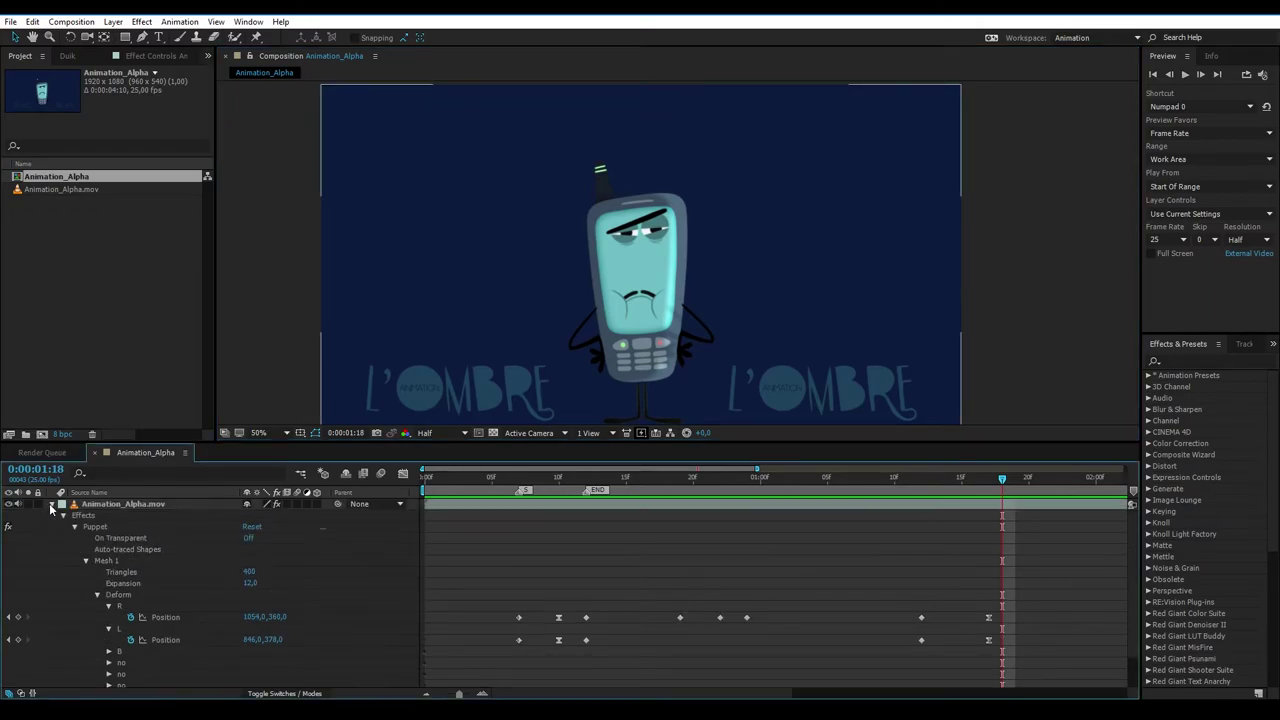
click(52, 504)
Add a second Animation_Alpha.mov layer on top, offset it beside the animated phone and set its opacity to 63%
click(75, 190)
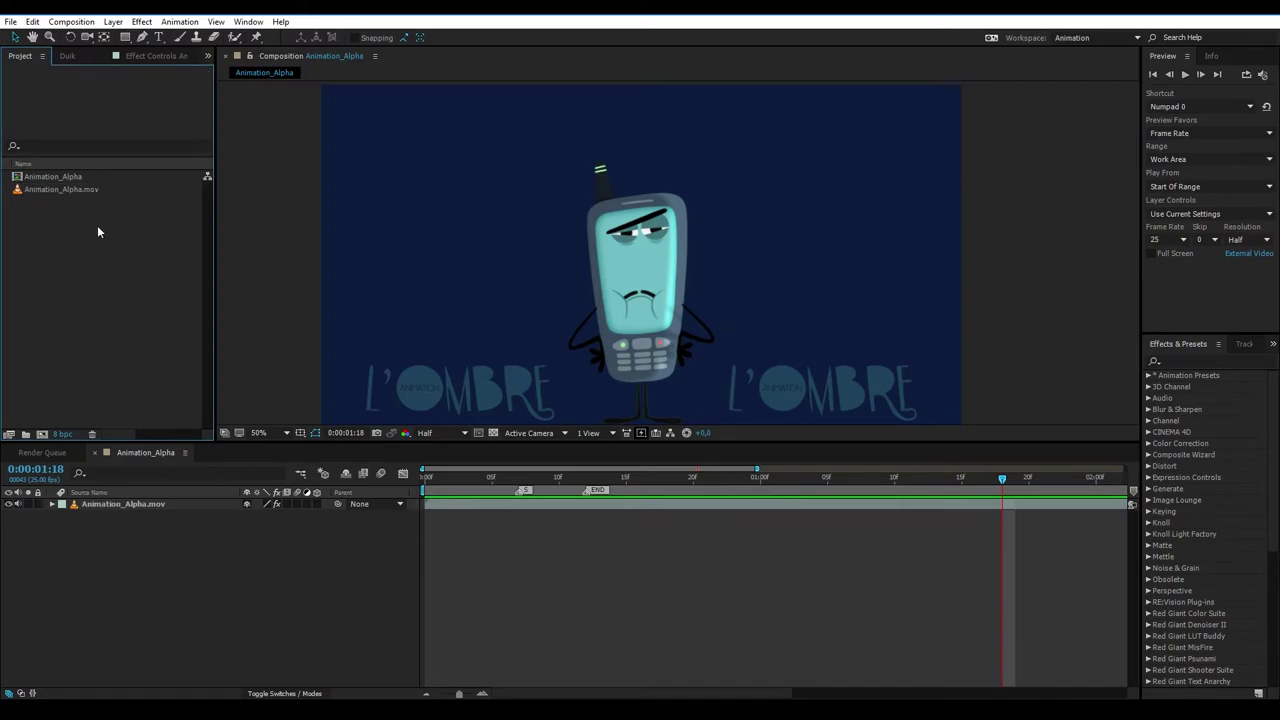
drag(76, 189, 133, 505)
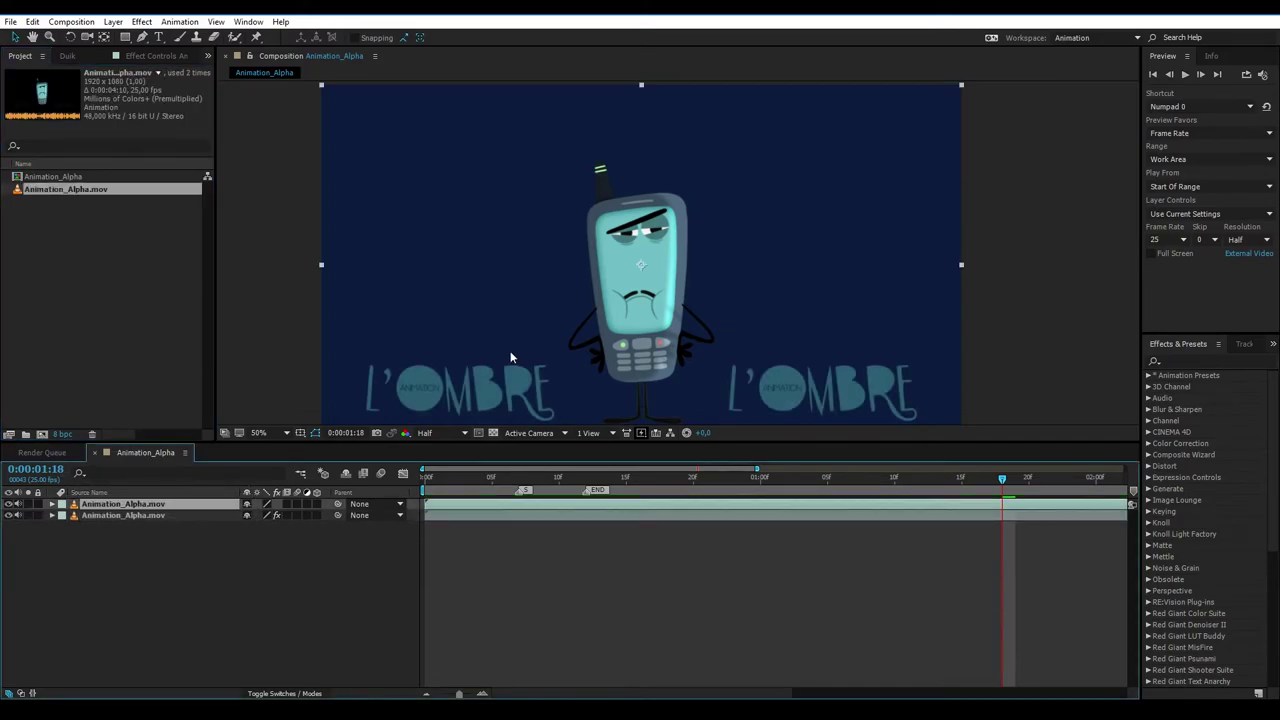
drag(670, 328, 525, 338)
key(t)
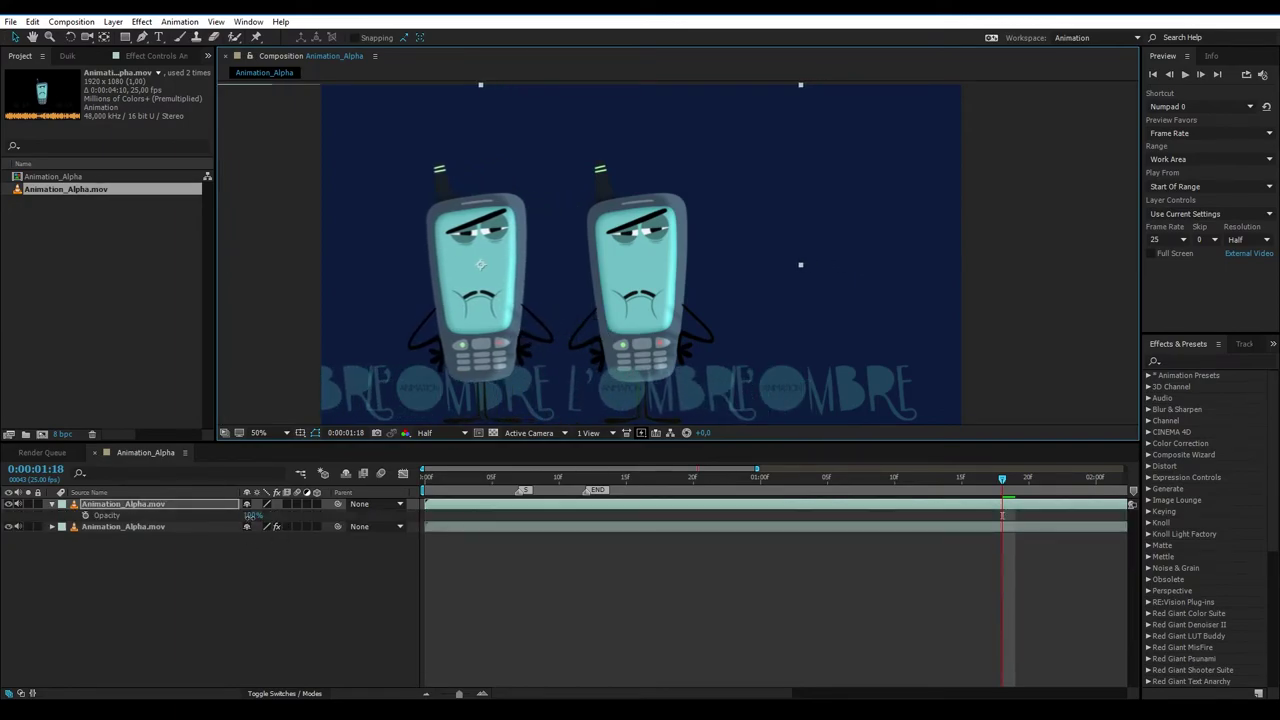
drag(250, 515, 226, 517)
click(230, 621)
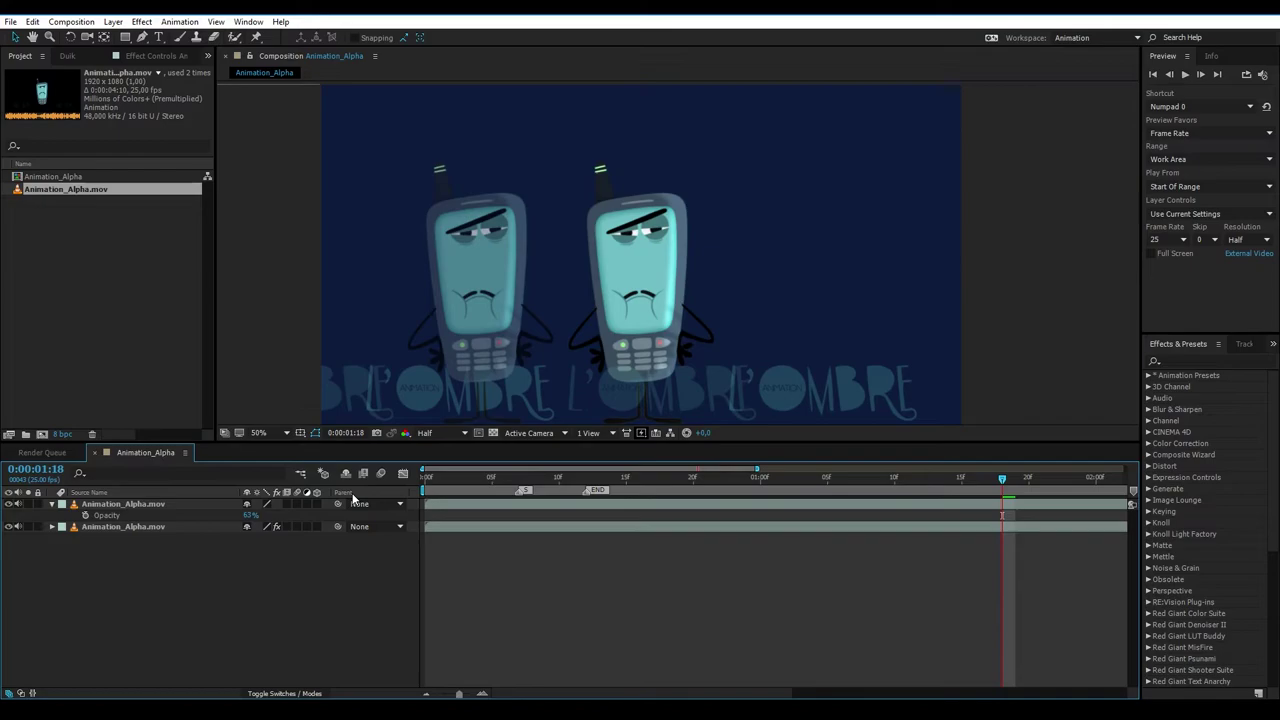
Play back the unanimated copy beside the puppet animation for comparison, and delete the semi-transparent copy
key(space)
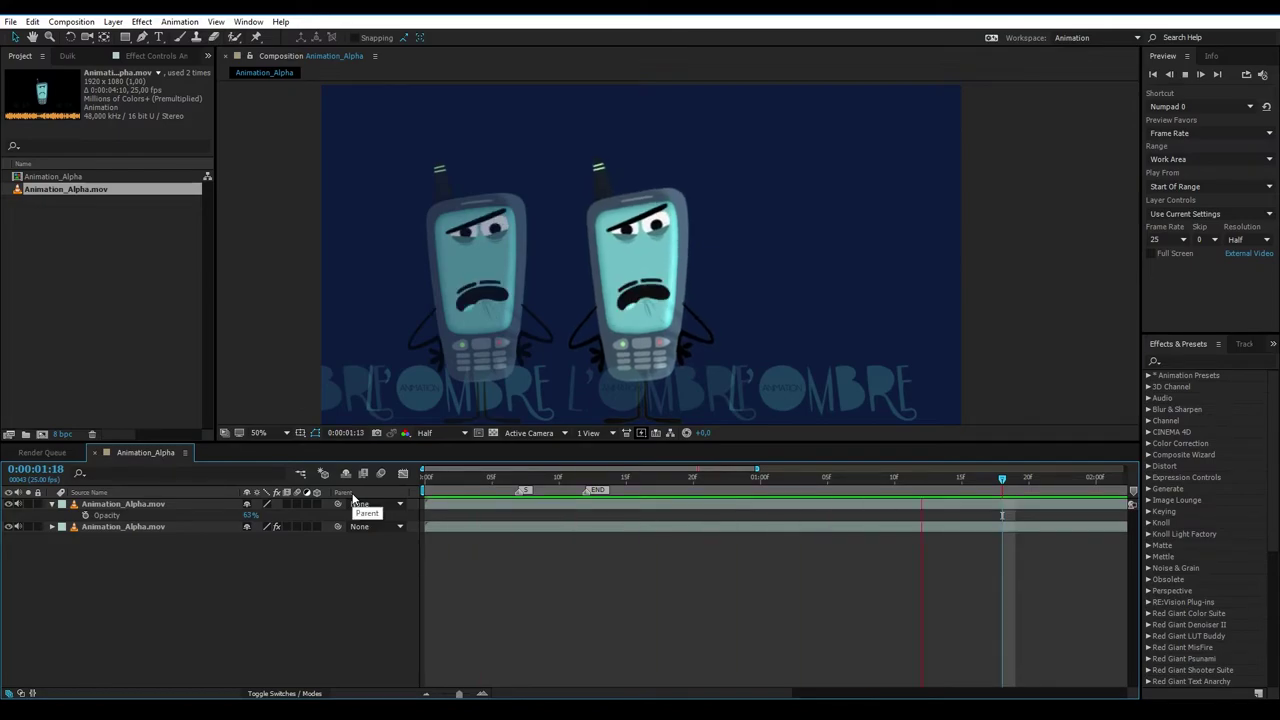
key(space)
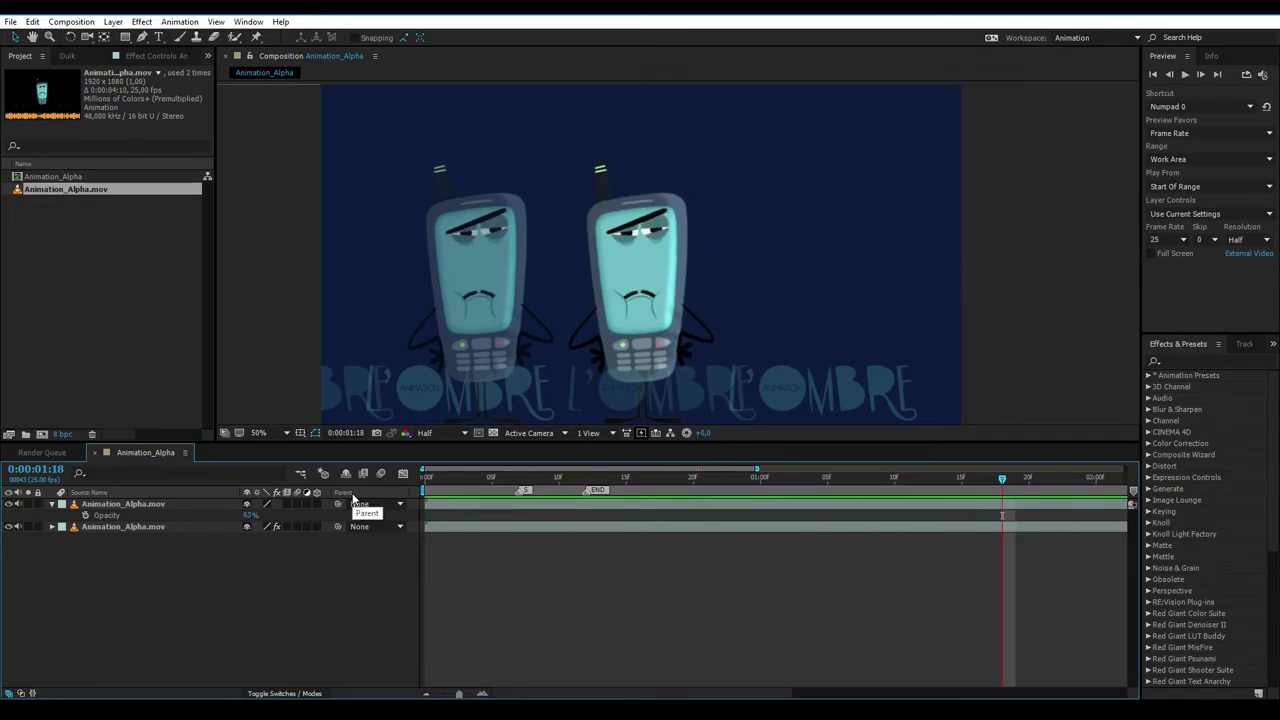
key(space)
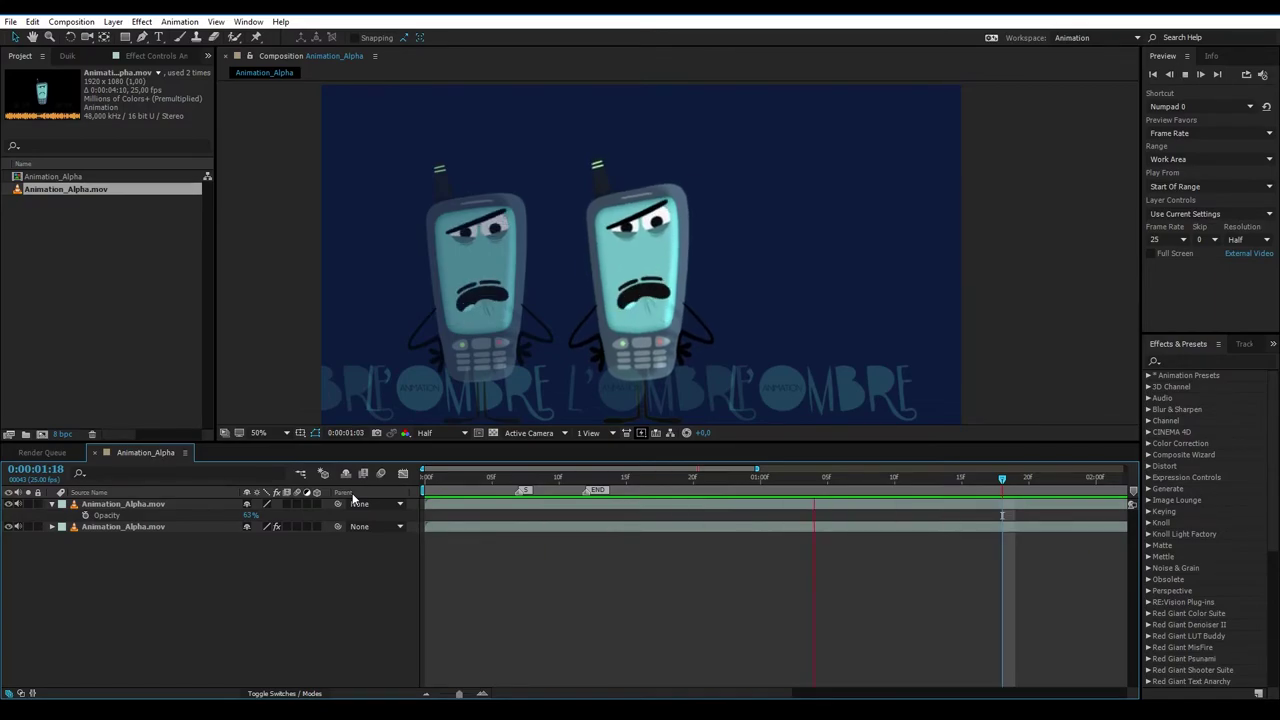
key(space)
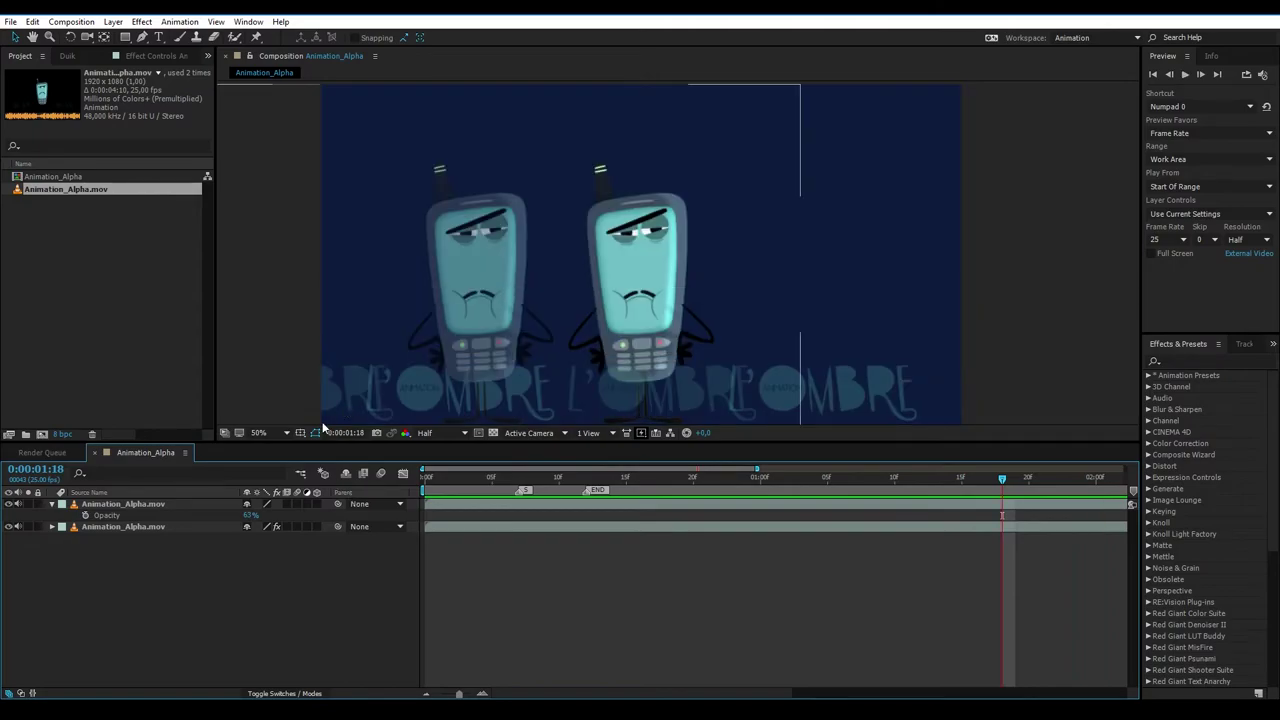
click(134, 505)
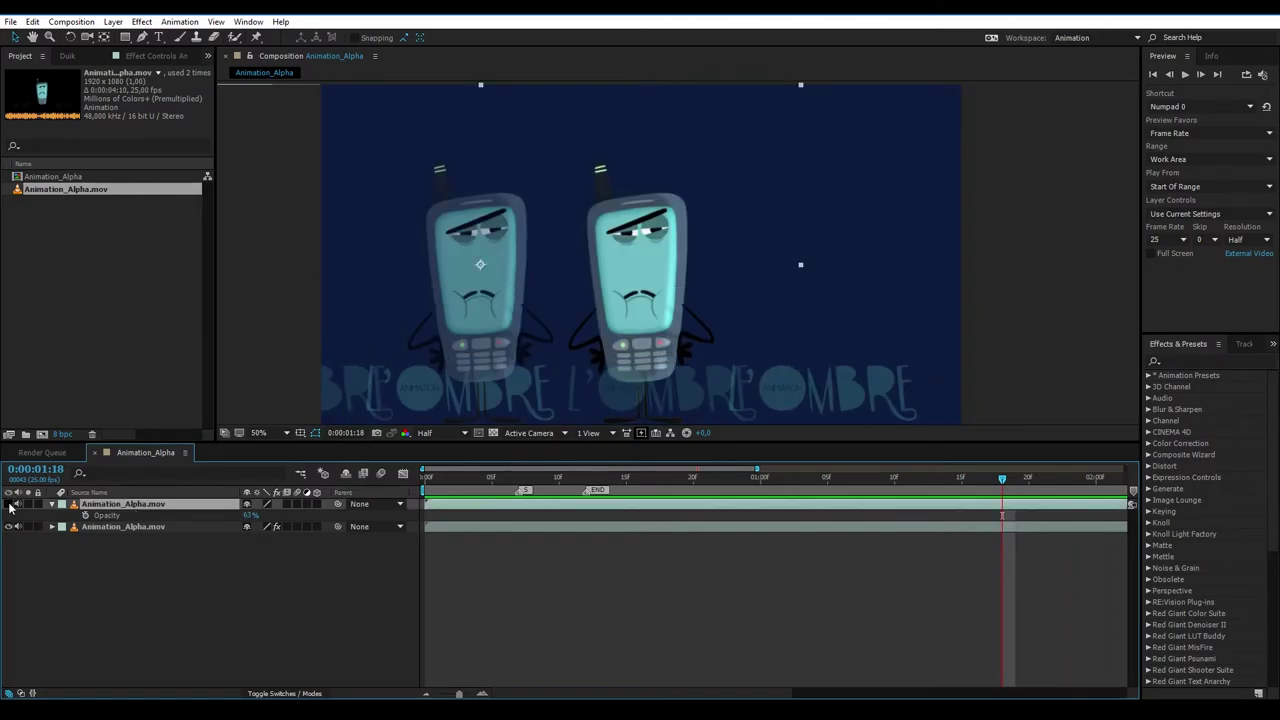
key(Delete)
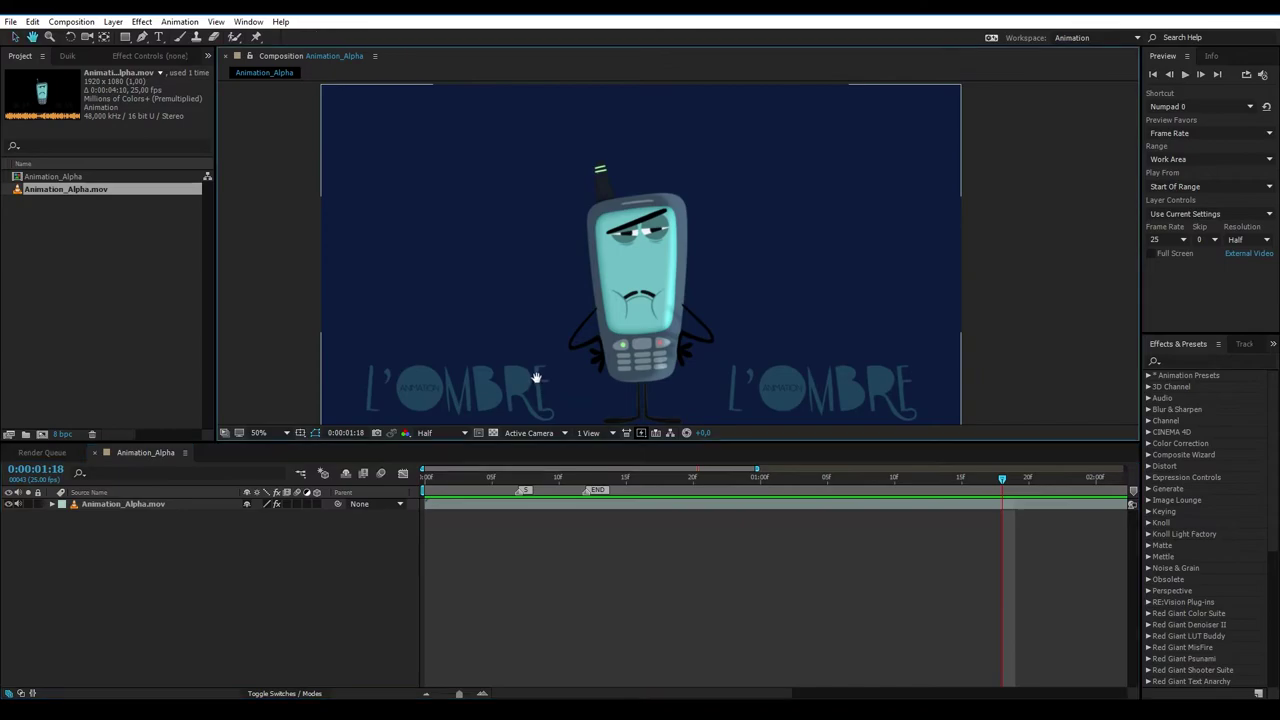
Go to the S marker at 0:00:00:07 and activate the Puppet Pin tool
click(522, 477)
click(258, 37)
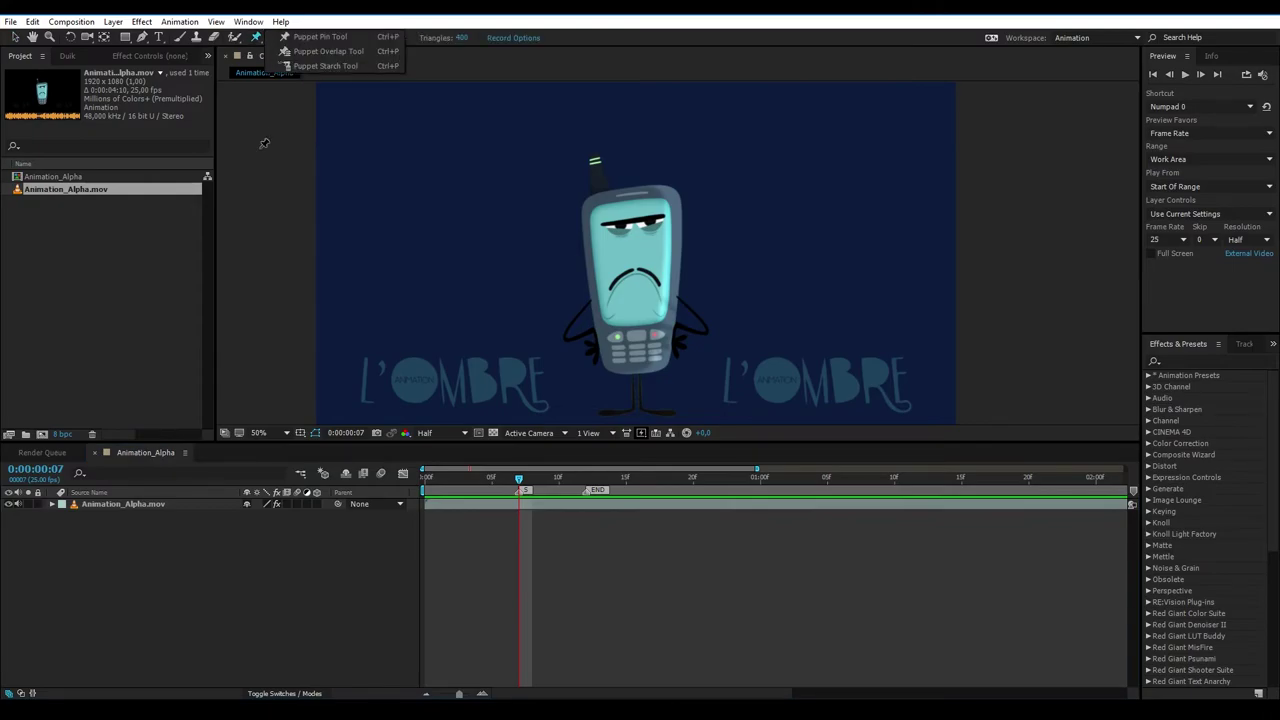
click(210, 536)
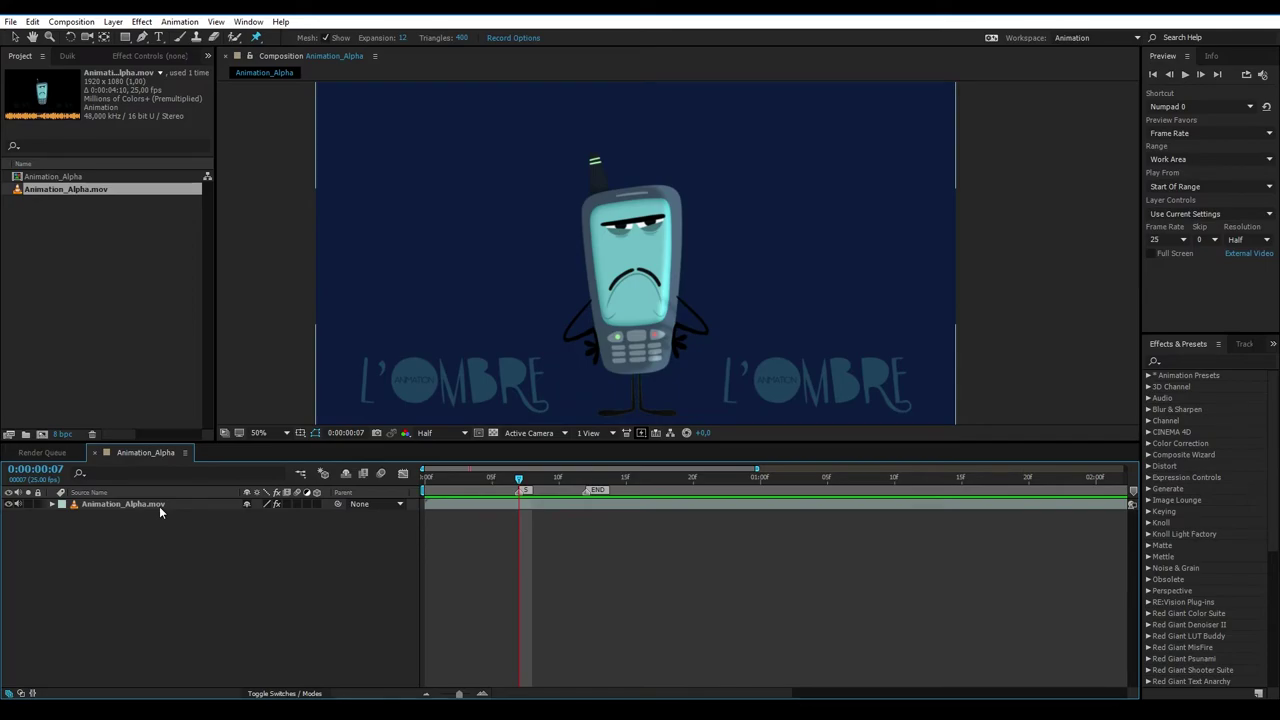
Remove all effects from the Animation_Alpha.mov layer and play back the original footage
click(159, 506)
click(52, 504)
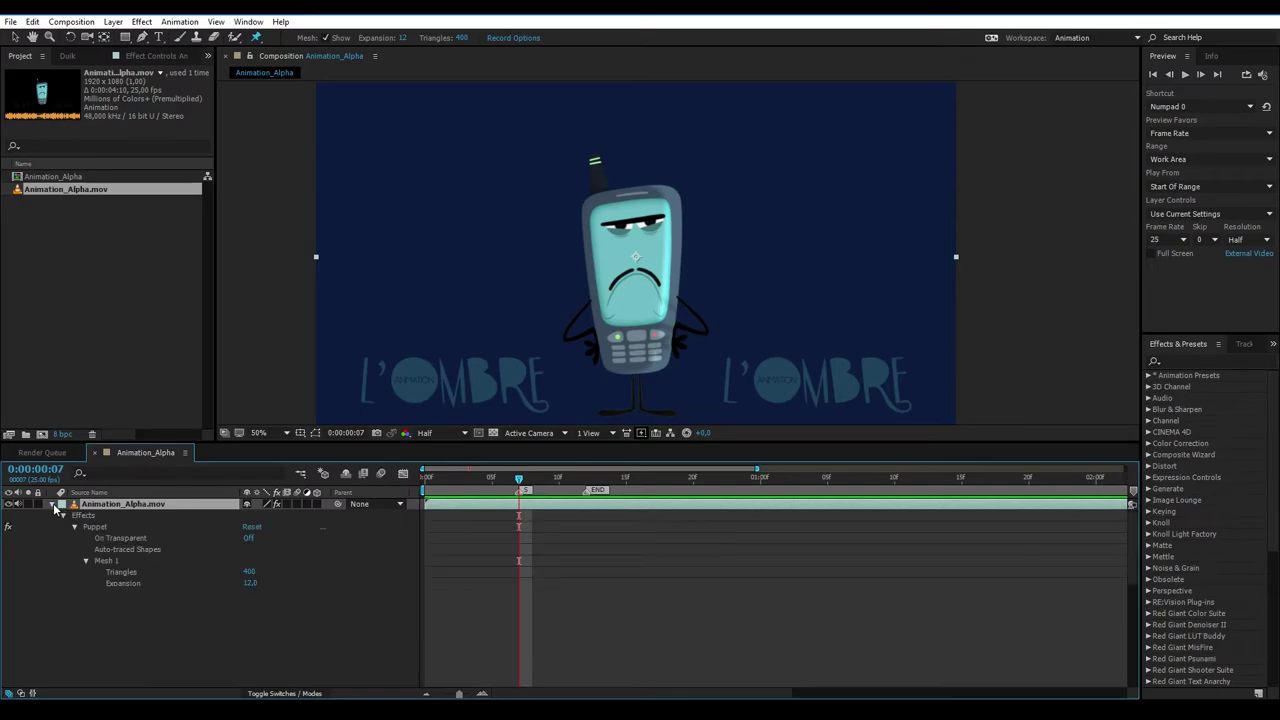
click(63, 515)
click(82, 515)
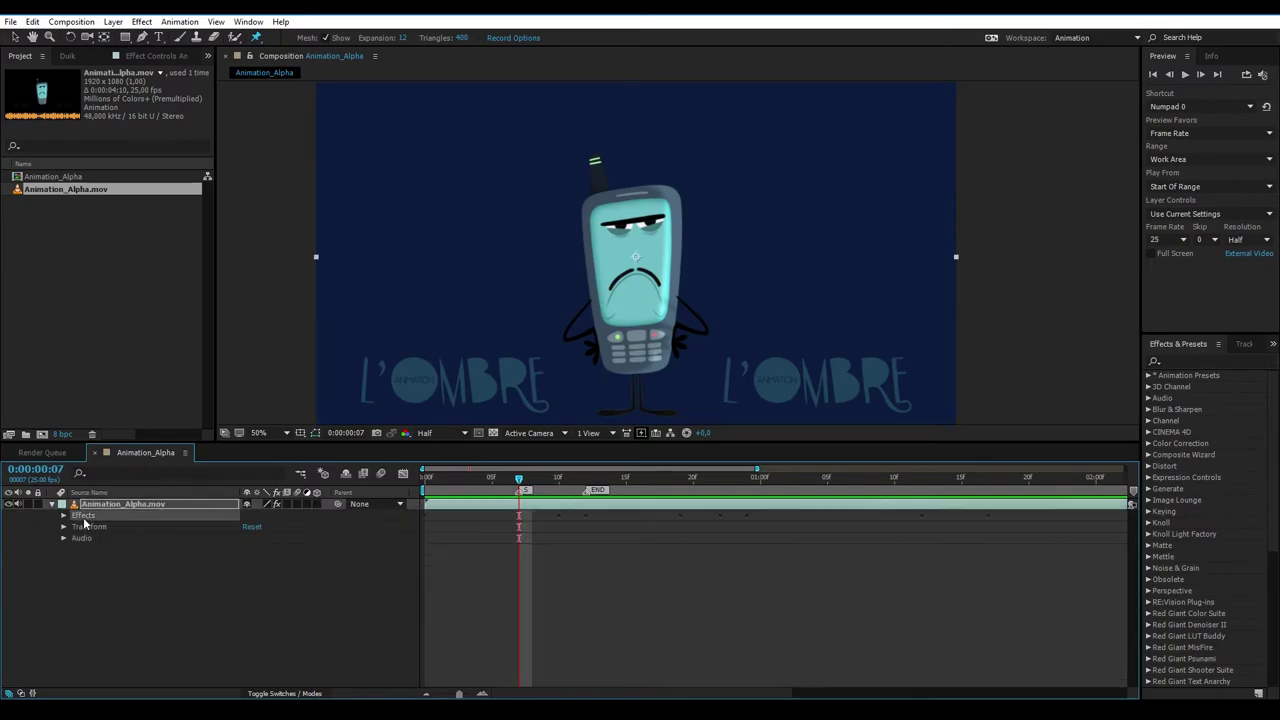
key(Delete)
key(space)
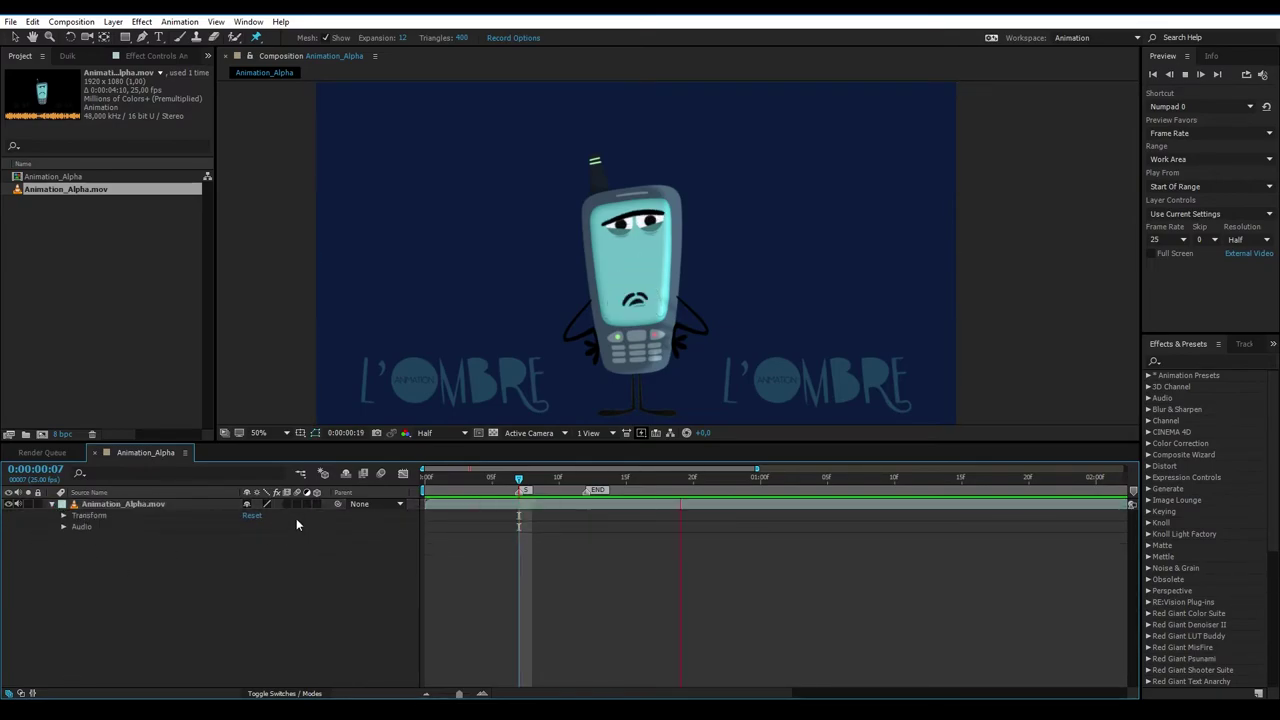
key(space)
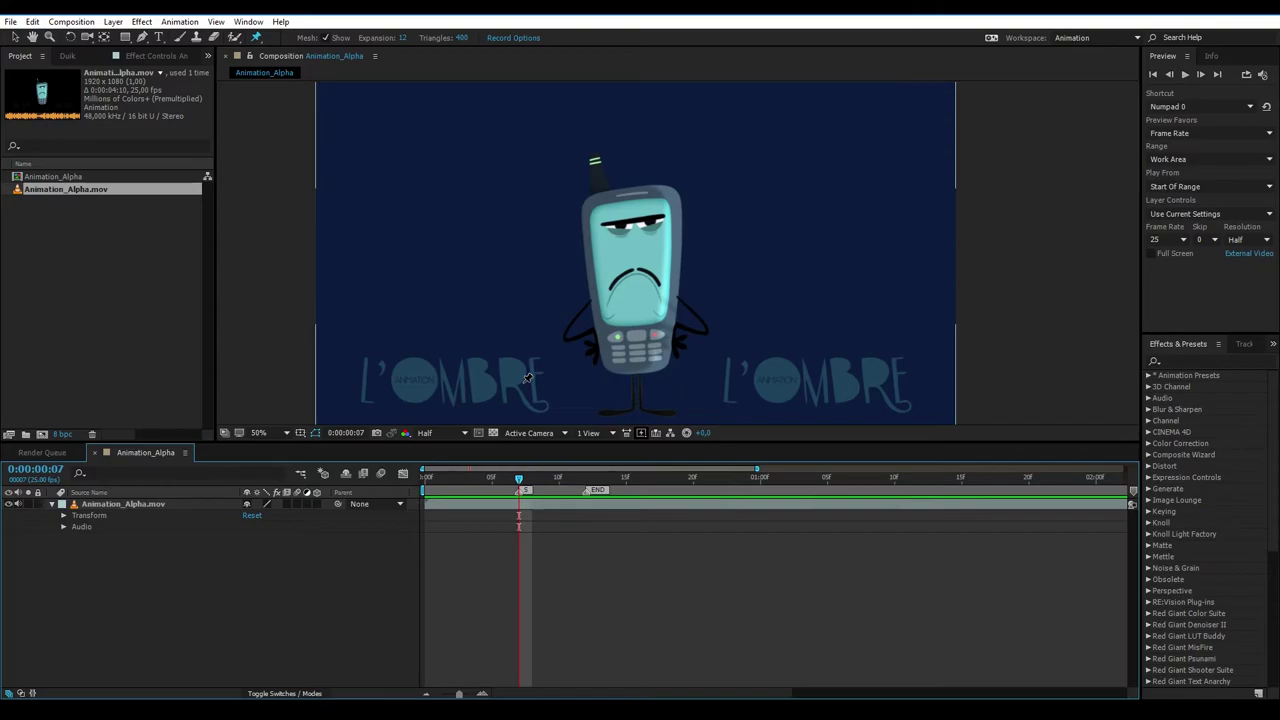
Place Puppet pins at the top, middle and bottom of the phone's body and fold its top down over the body
click(631, 201)
click(636, 368)
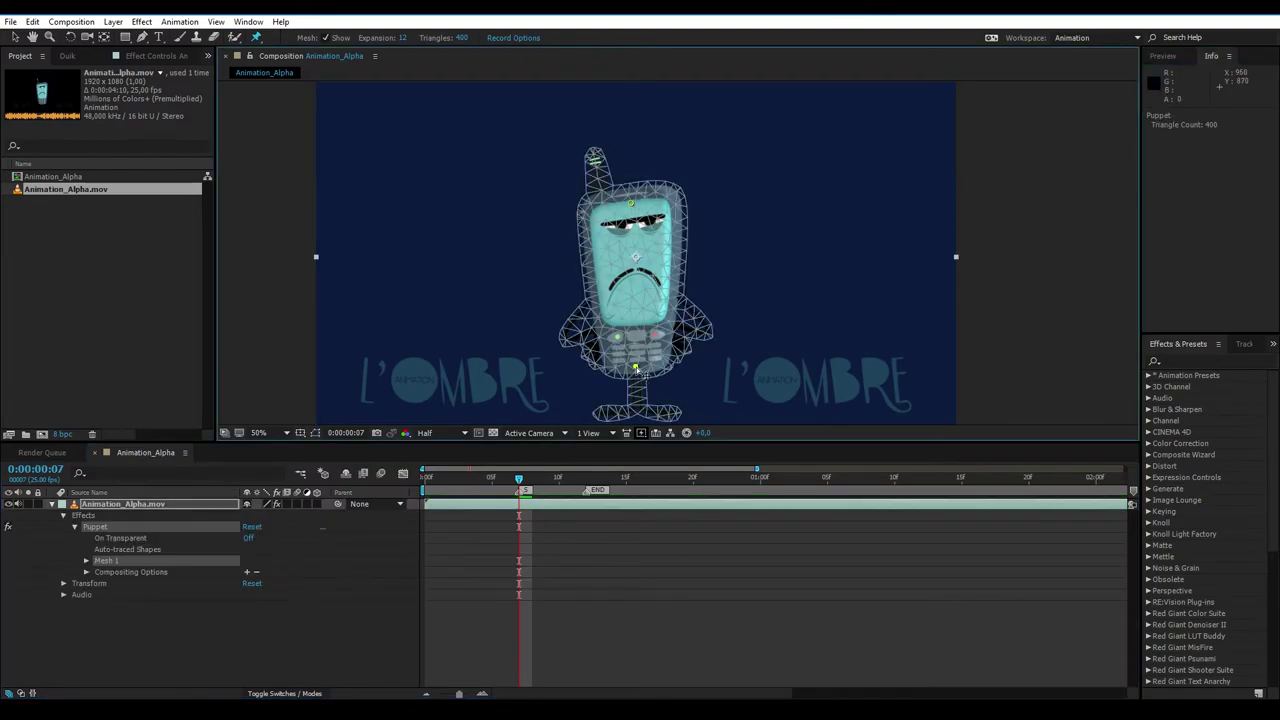
drag(643, 208, 586, 306)
click(638, 278)
click(646, 212)
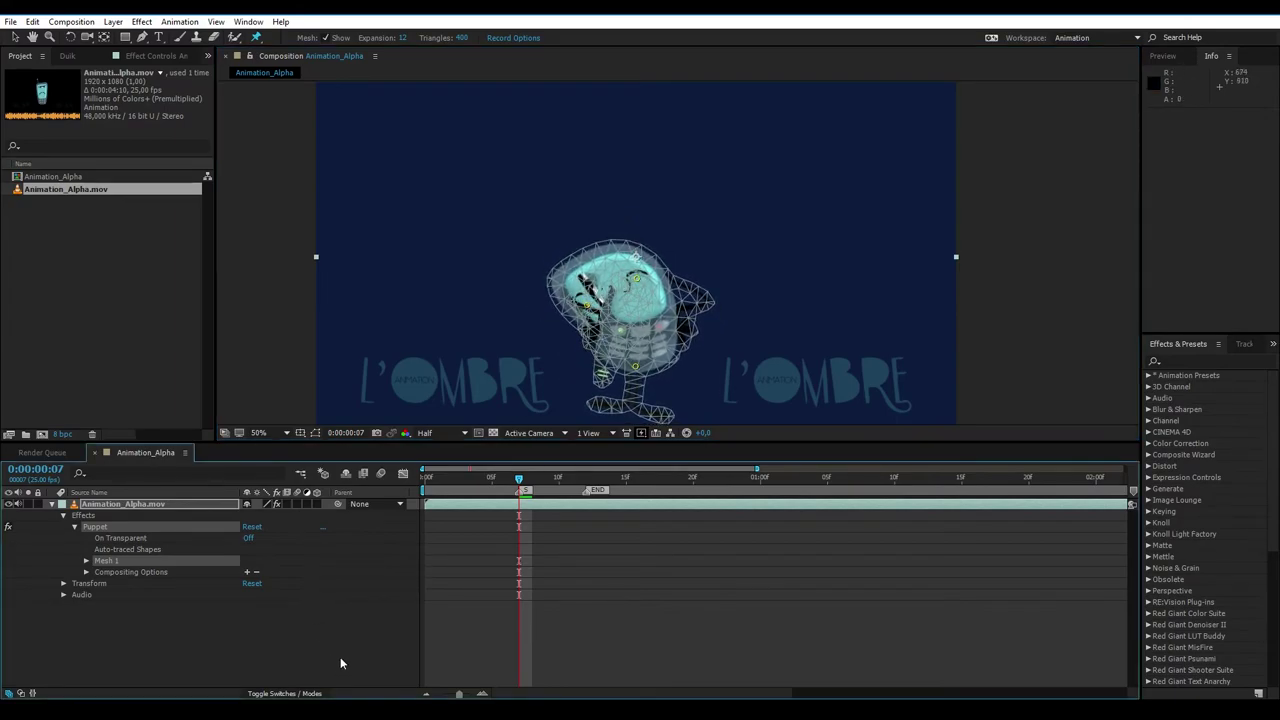
Examine how the folded top of the phone overlaps its body at 100% magnification with the mesh hidden
click(292, 611)
key(h)
key(period)
key(period)
drag(488, 280, 501, 245)
key(comma)
key(ctrl+p)
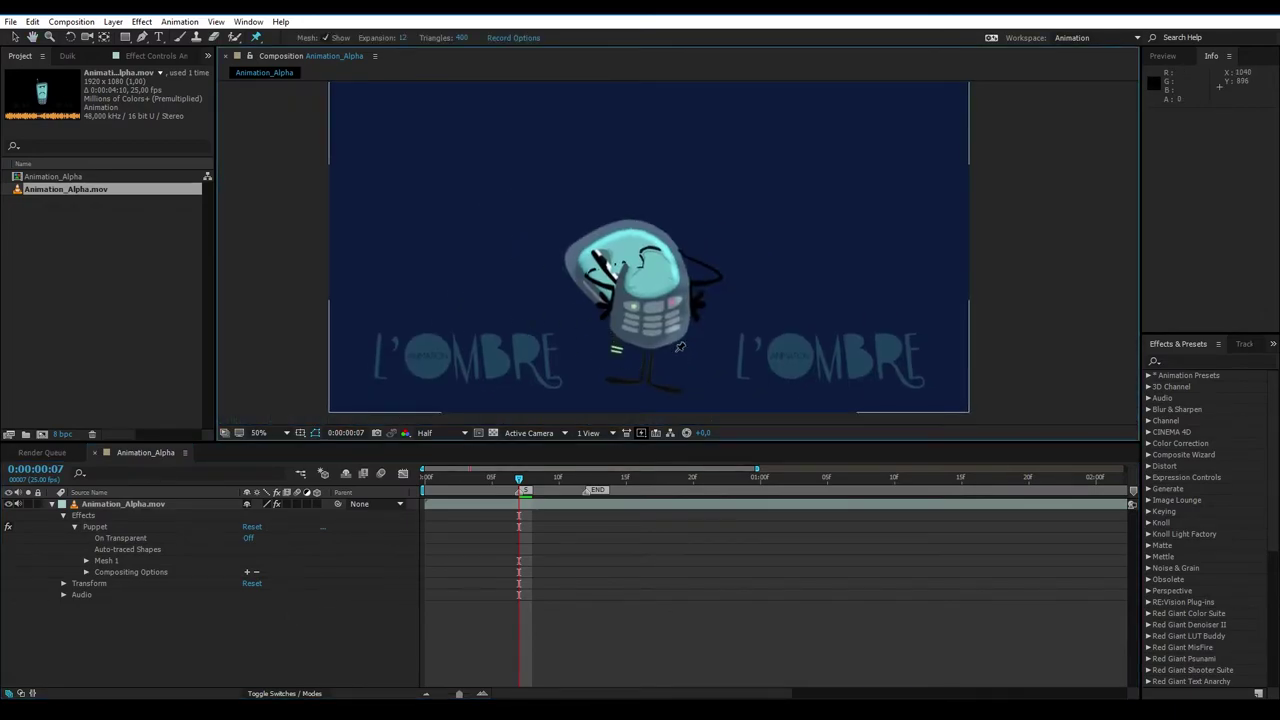
click(138, 503)
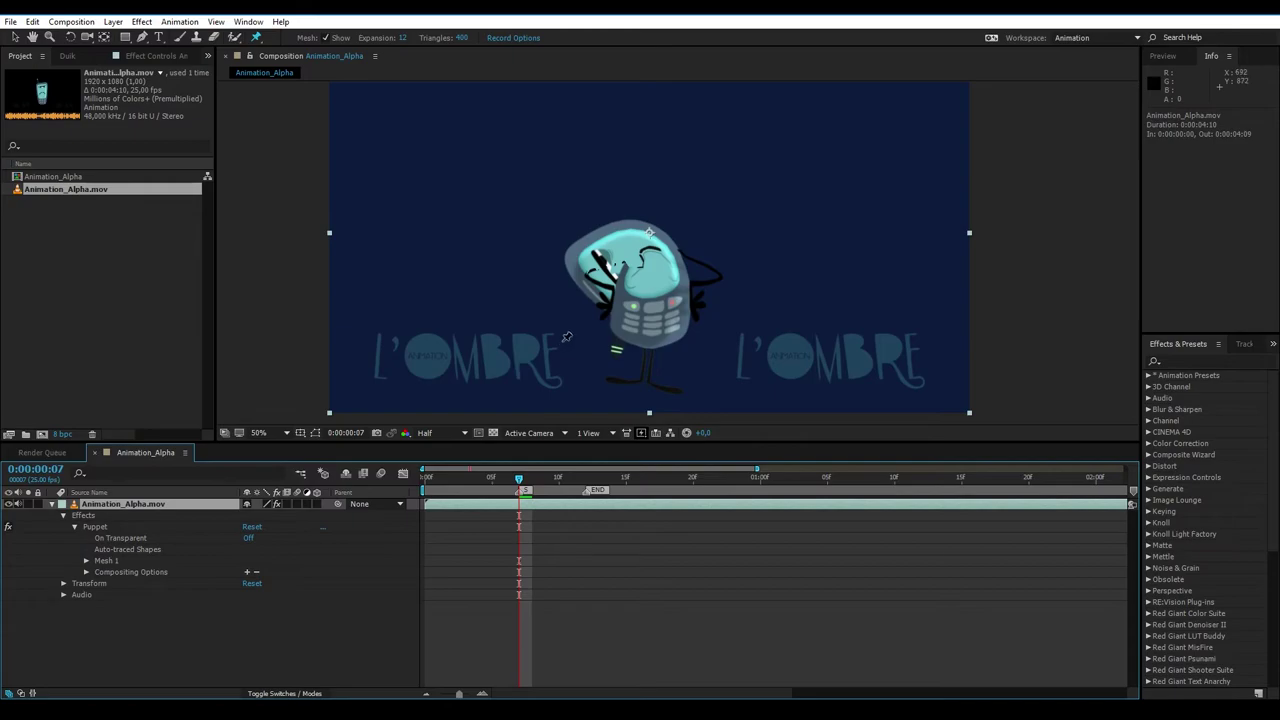
key(period)
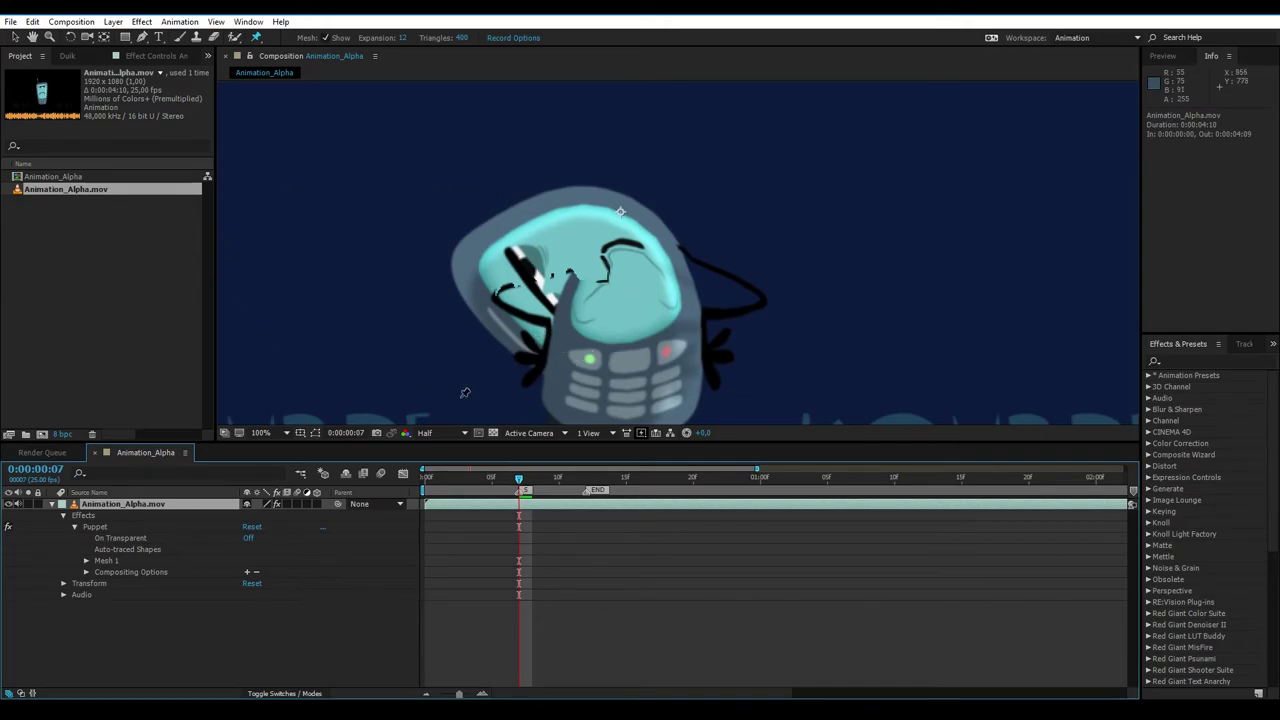
Activate the Puppet Overlap tool and place overlap pins down the left side of the phone's undeformed outline
click(258, 38)
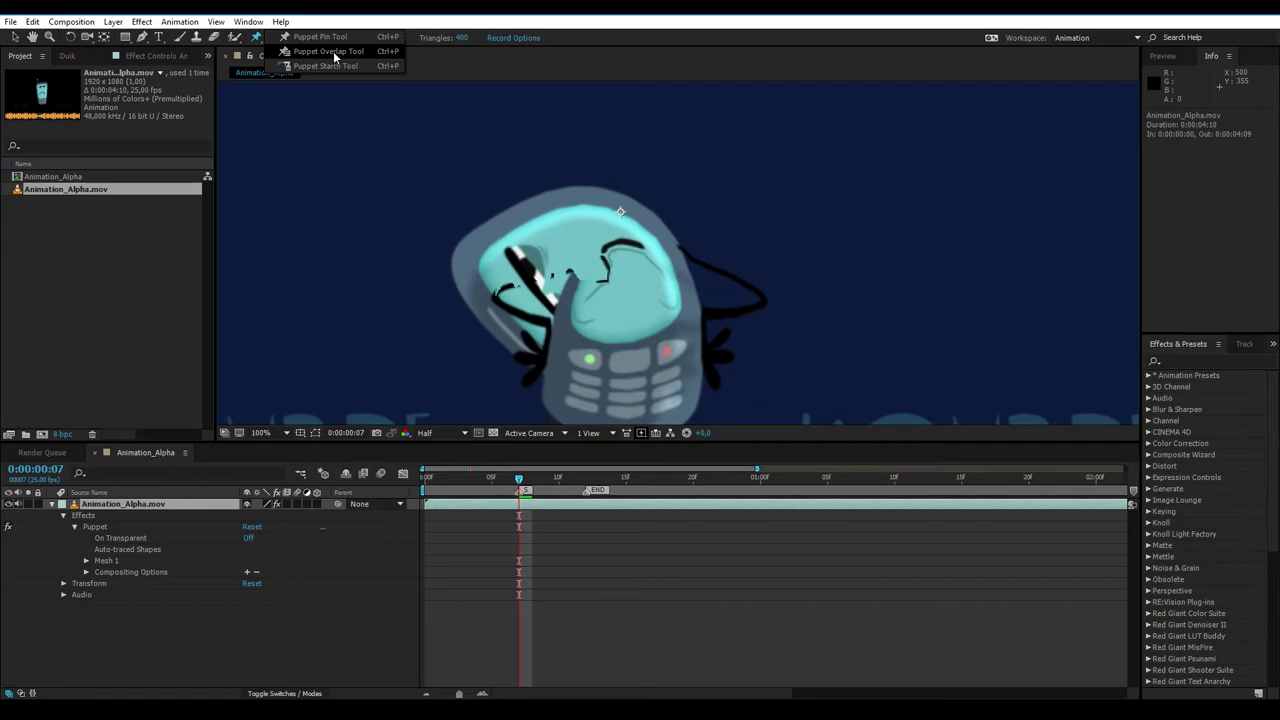
click(334, 52)
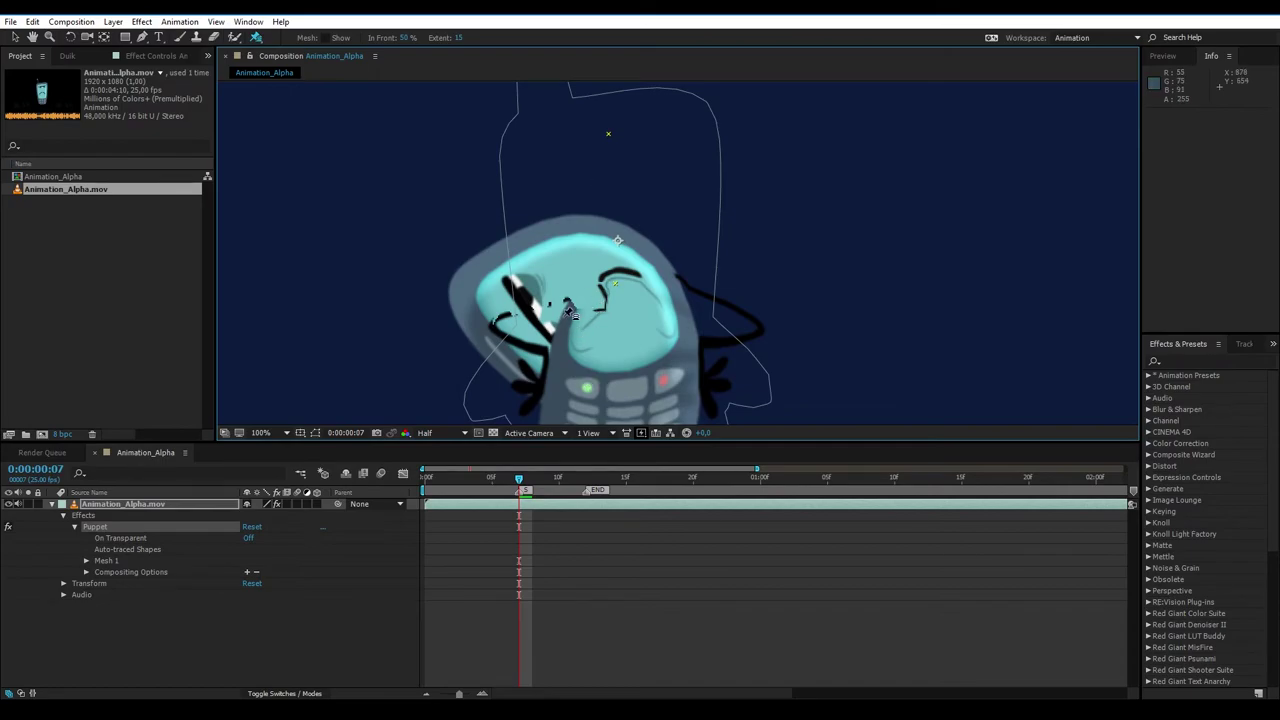
click(540, 140)
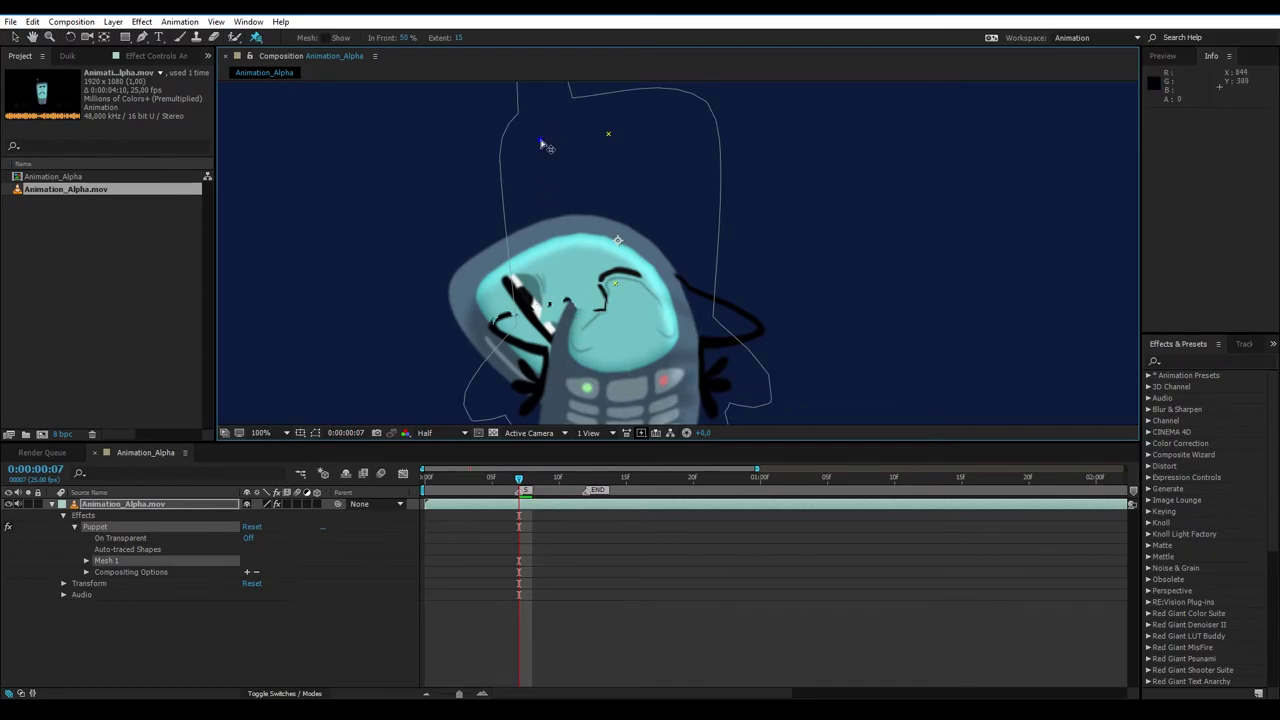
click(536, 178)
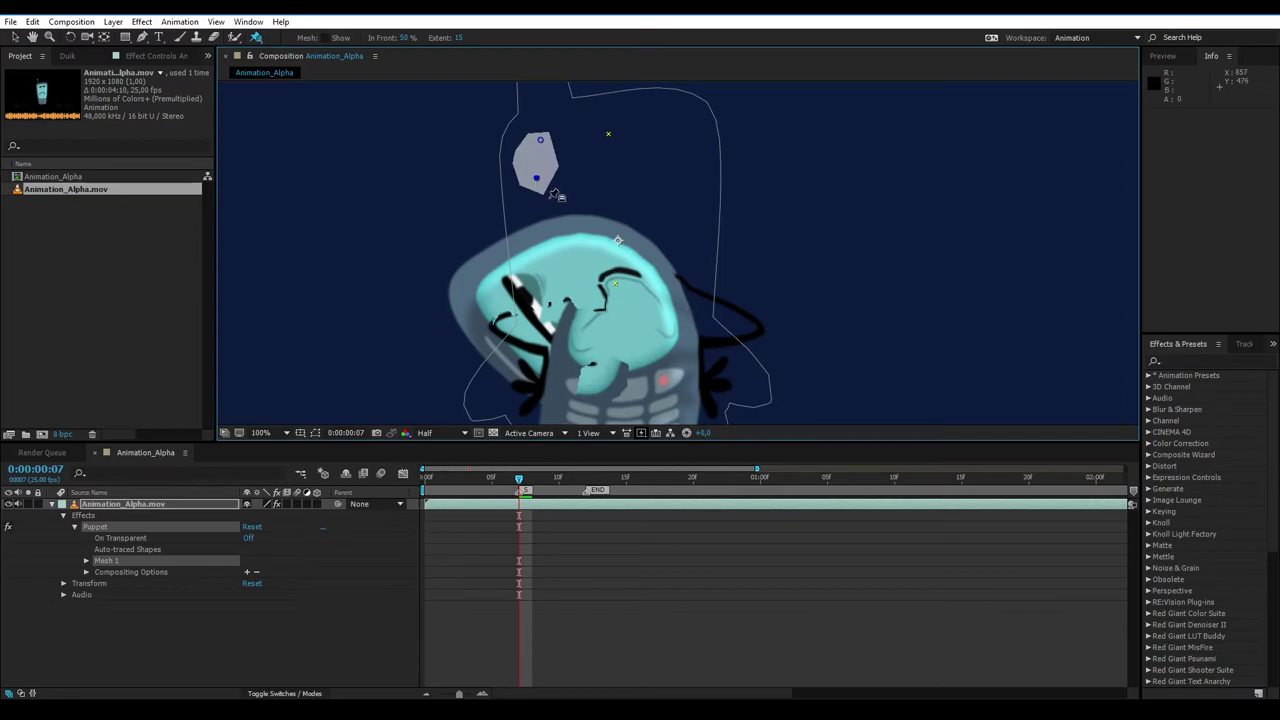
click(550, 199)
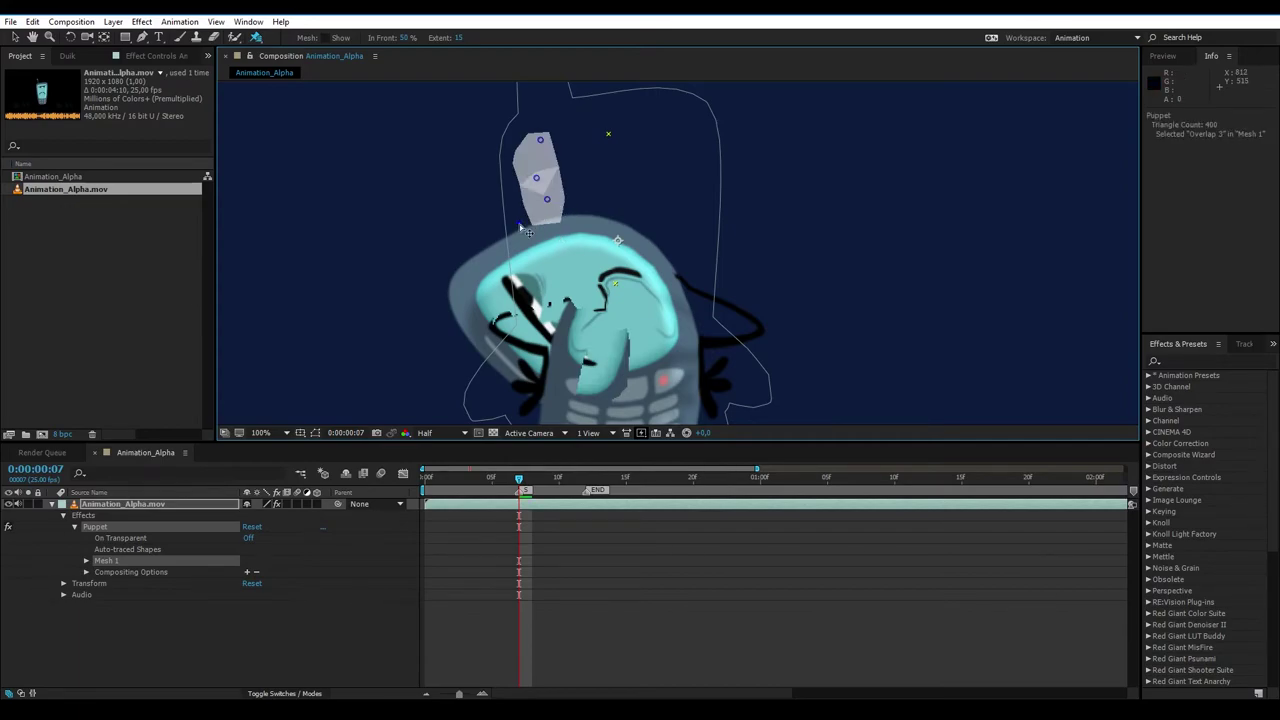
click(527, 209)
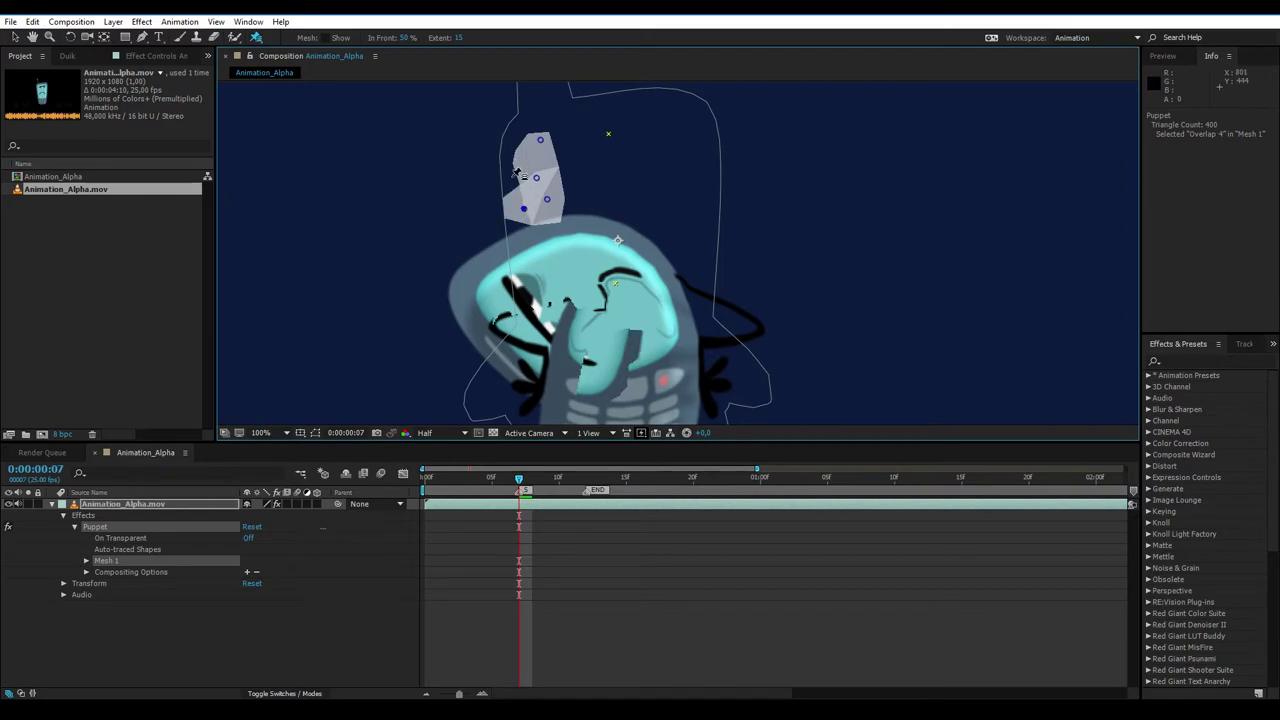
click(507, 178)
click(514, 241)
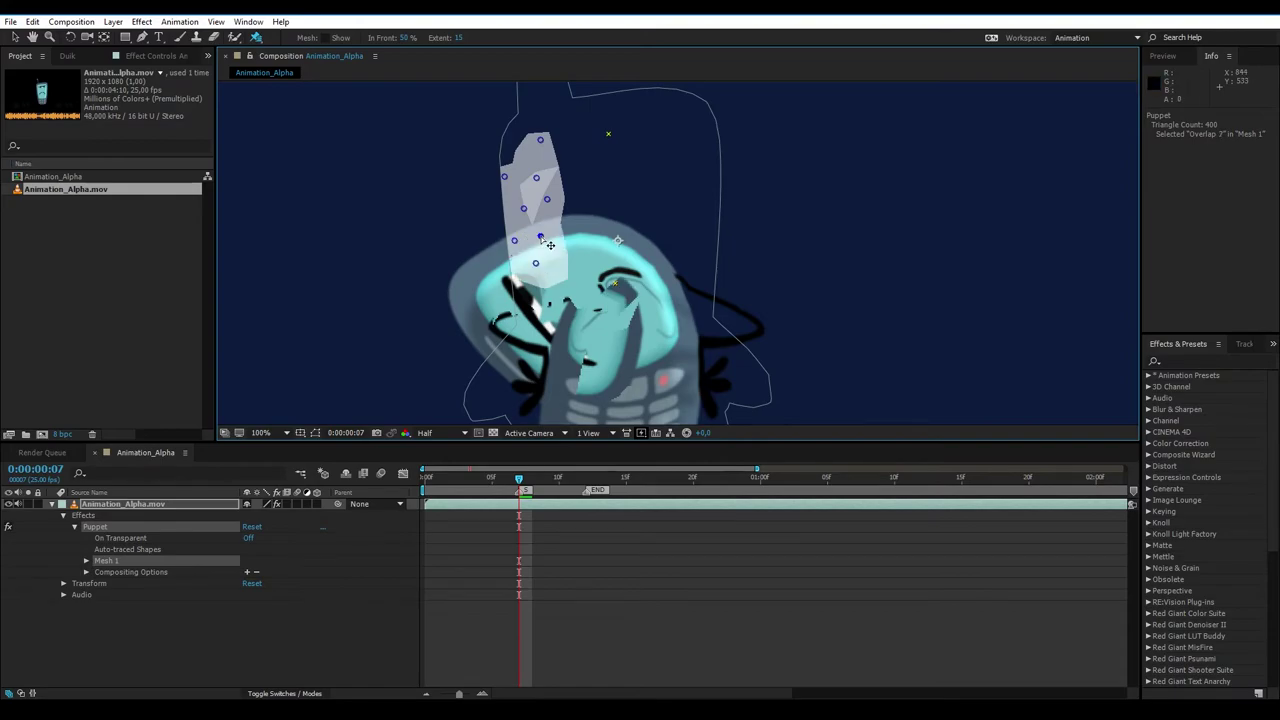
Extend the overlap area with more pins across the middle of the phone's undeformed outline and up to its top edge
key(space)
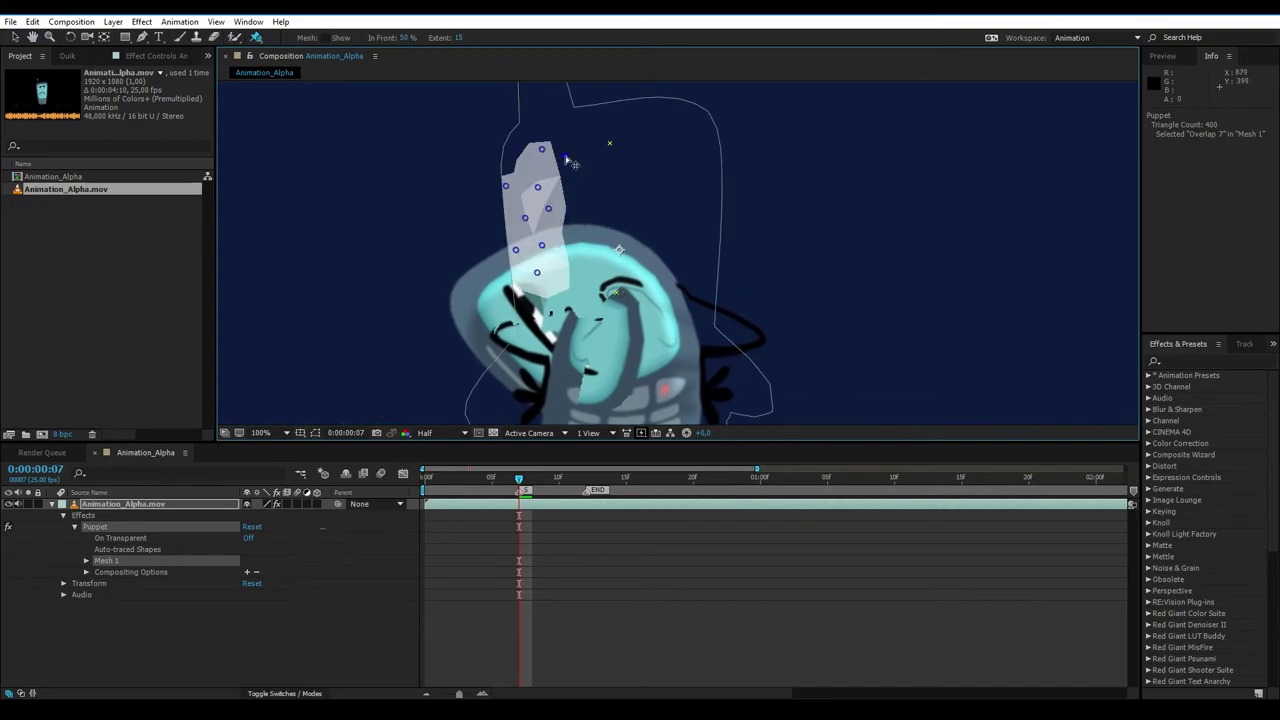
click(582, 213)
click(577, 179)
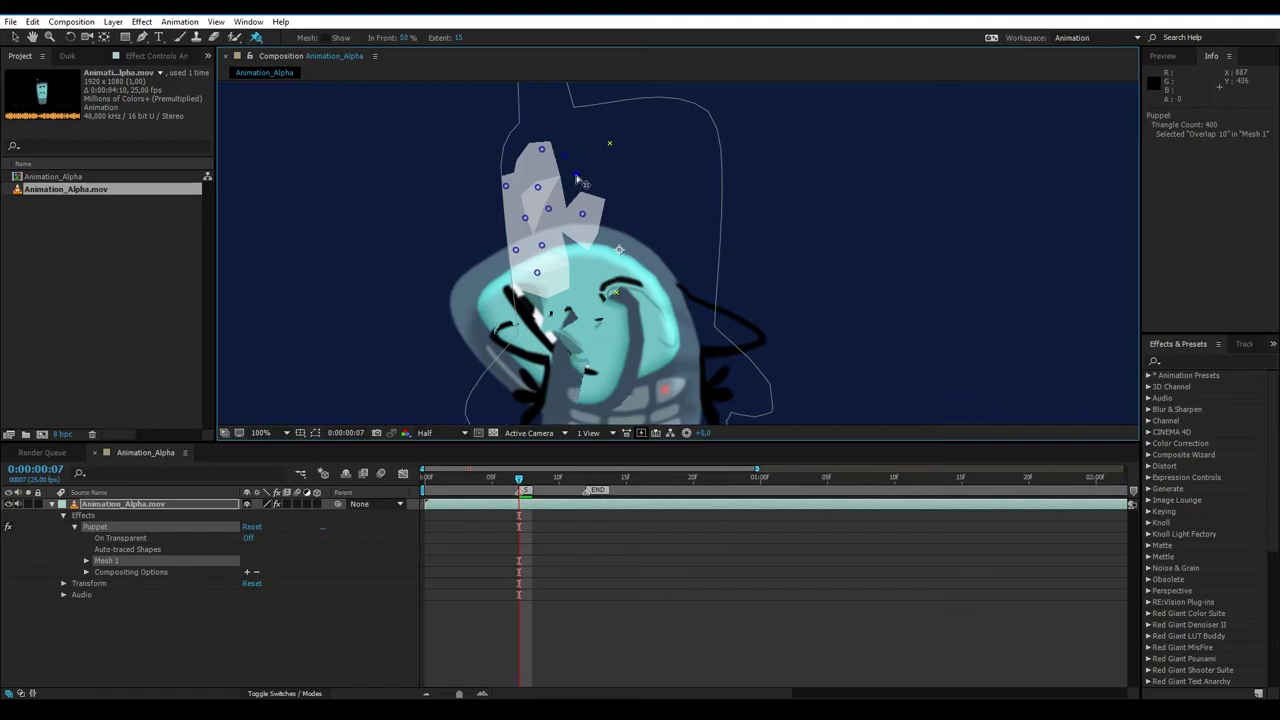
drag(583, 177, 578, 176)
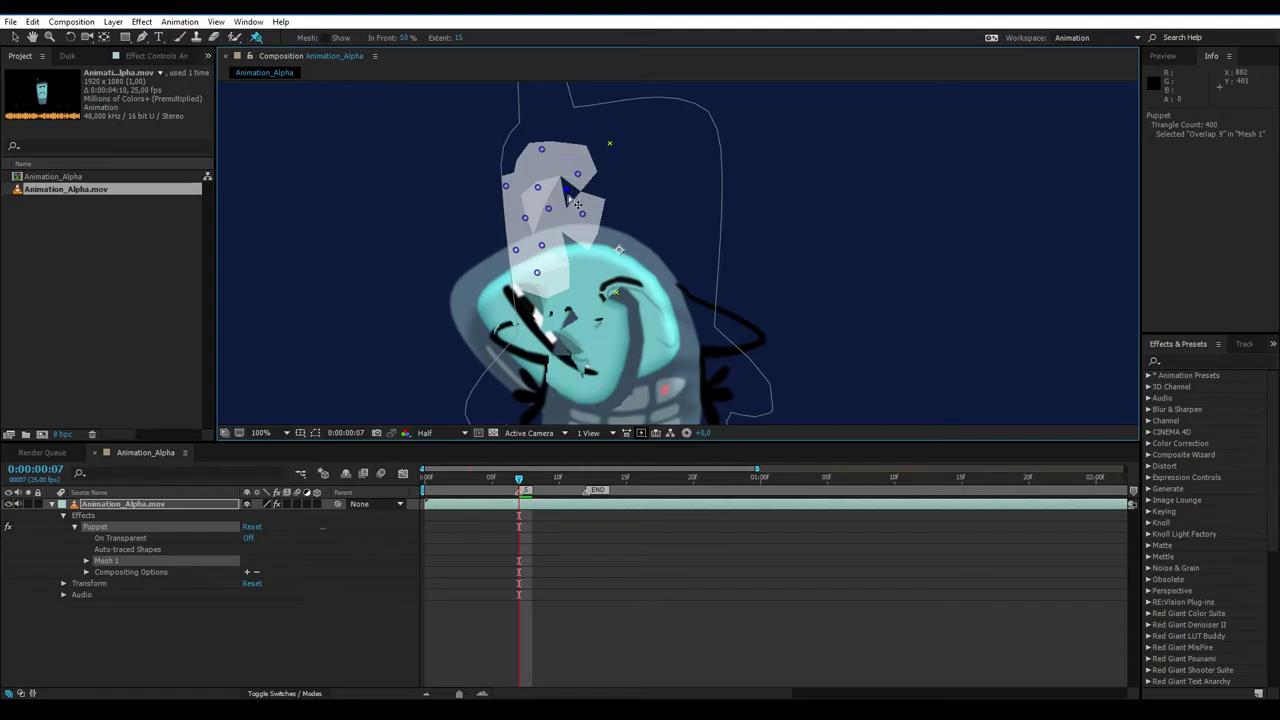
drag(567, 204, 621, 189)
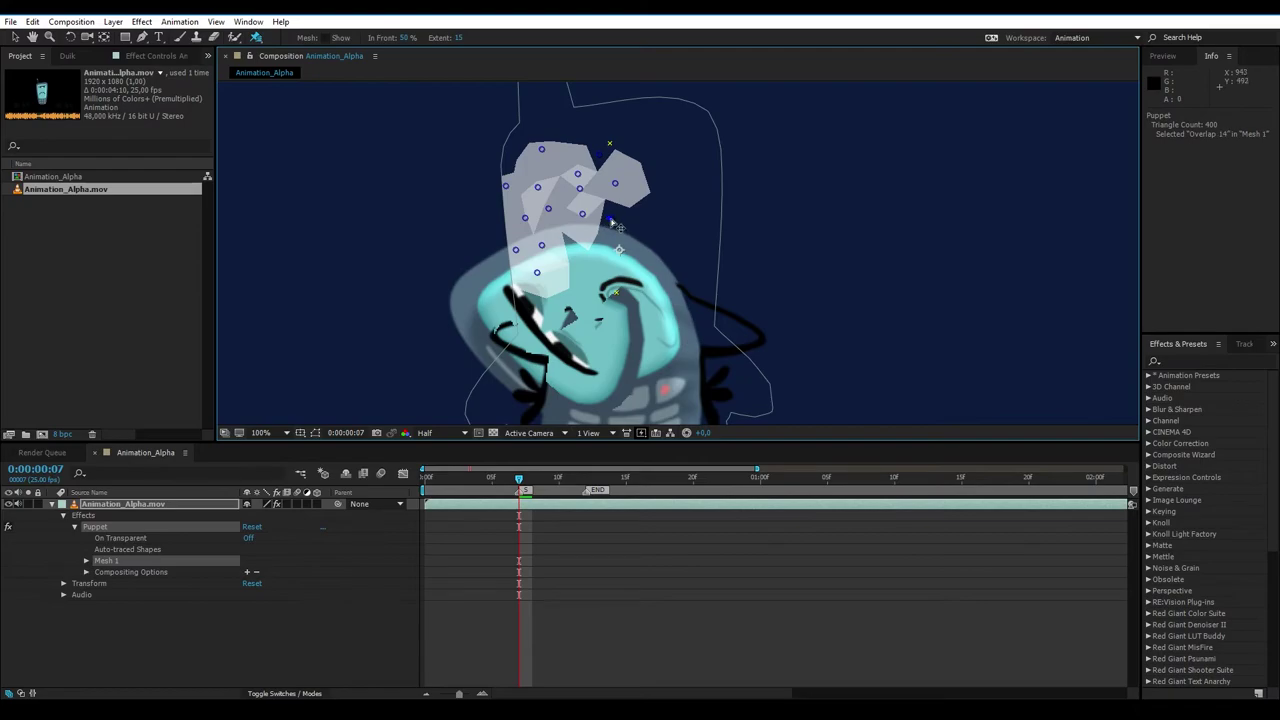
click(620, 227)
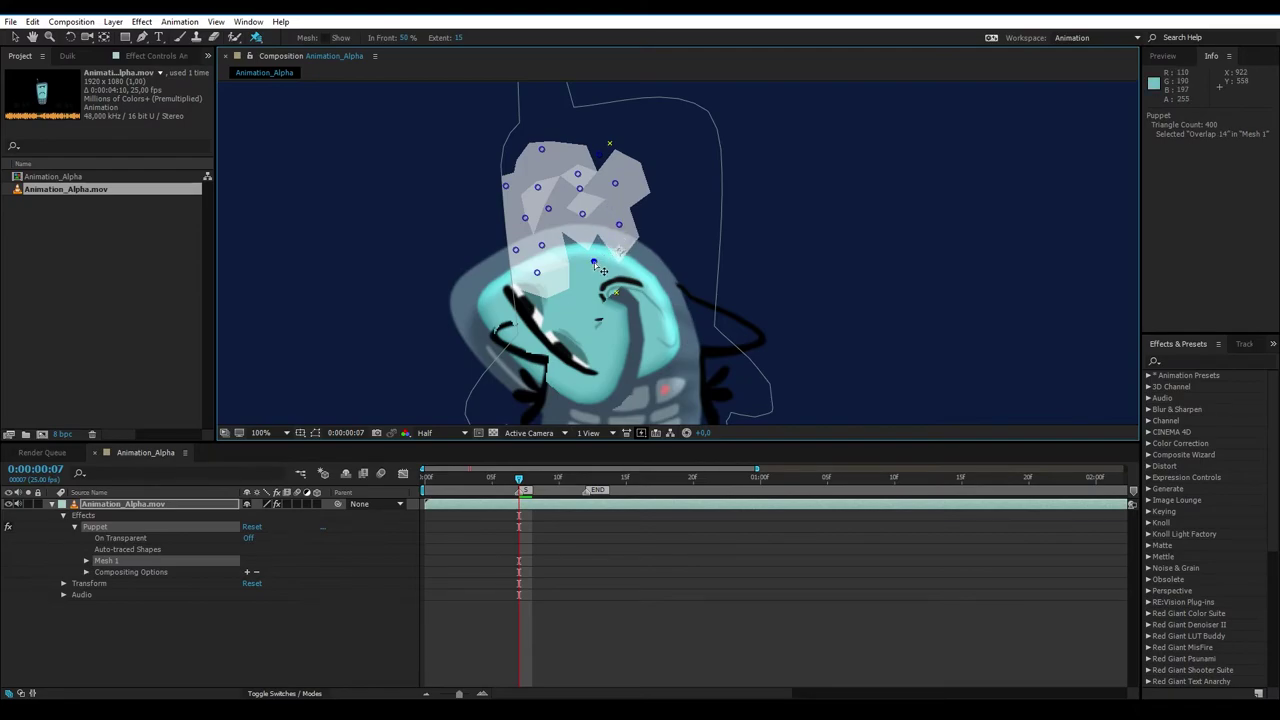
drag(605, 255, 598, 255)
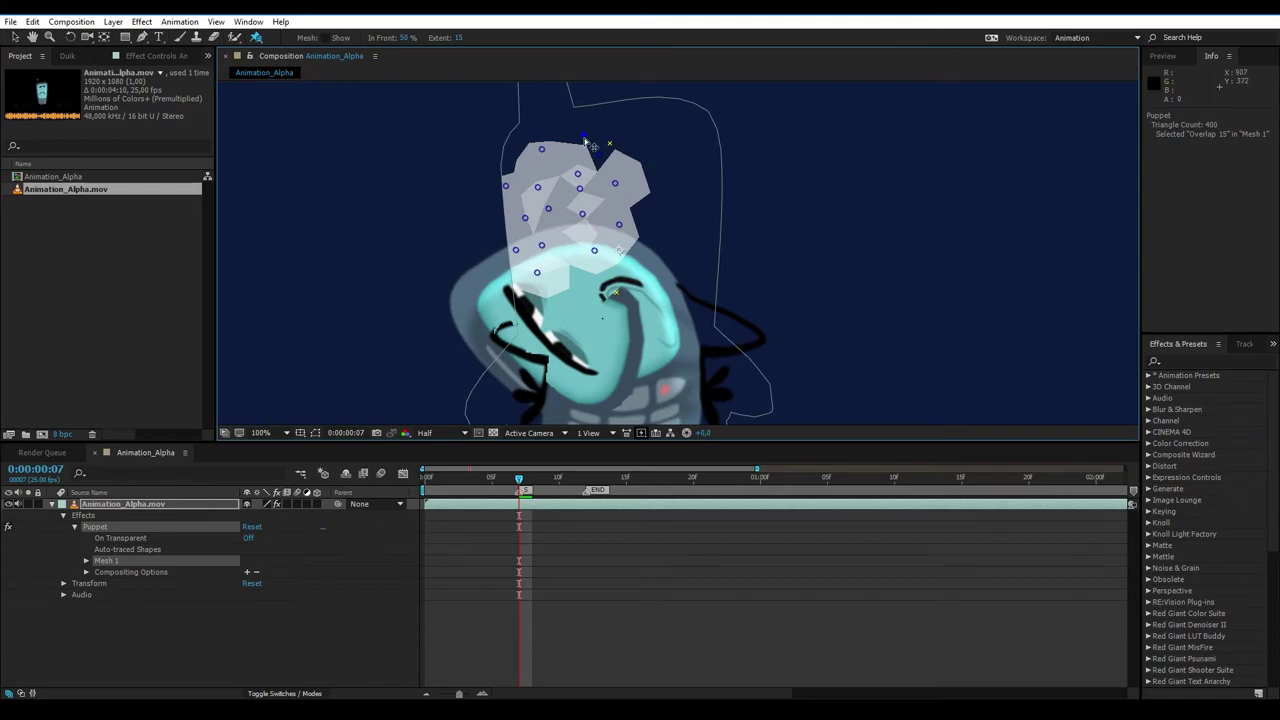
drag(604, 153, 572, 143)
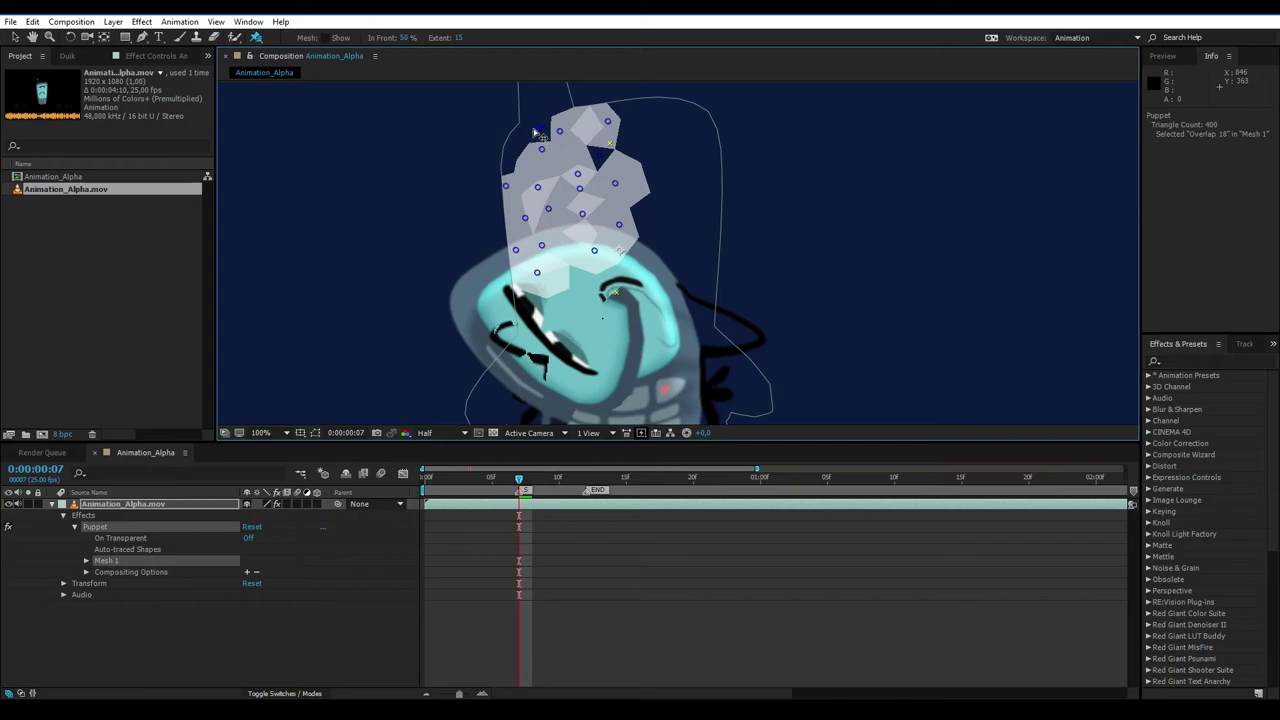
Fill the gaps in the overlap area with pins at the outline's upper-left corner, between existing pins and toward its upper-right corner
click(521, 128)
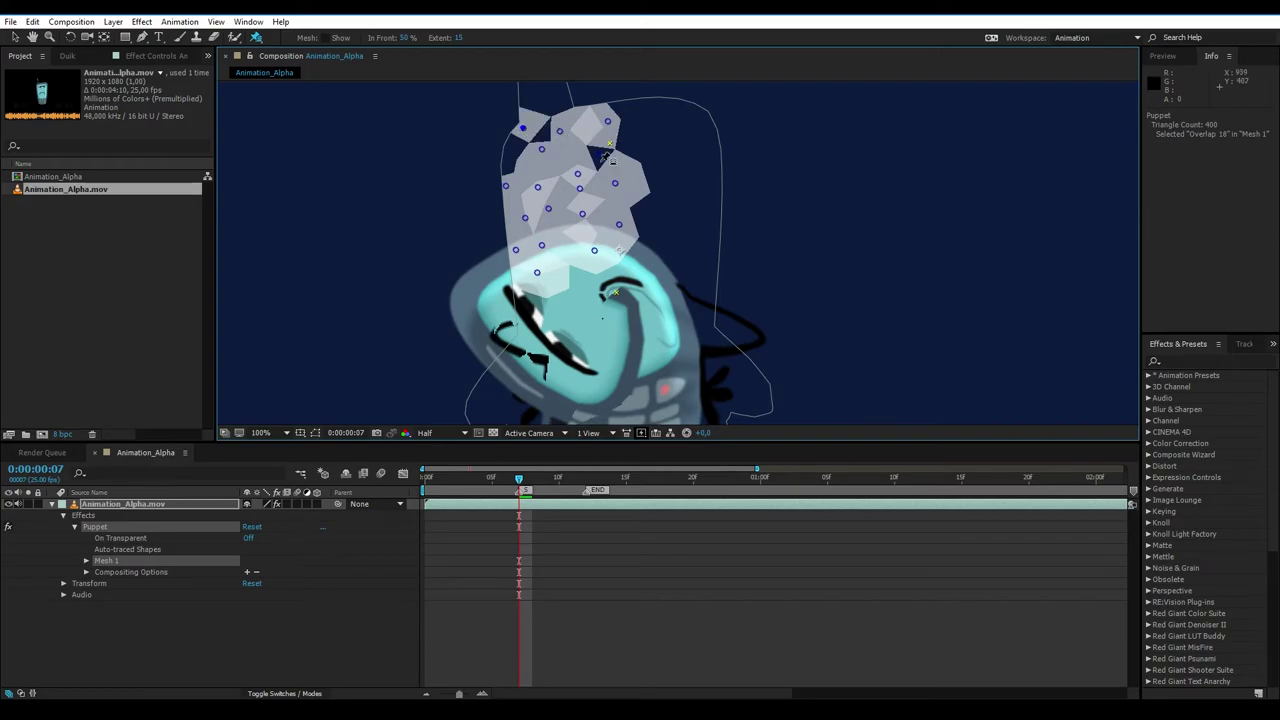
click(611, 152)
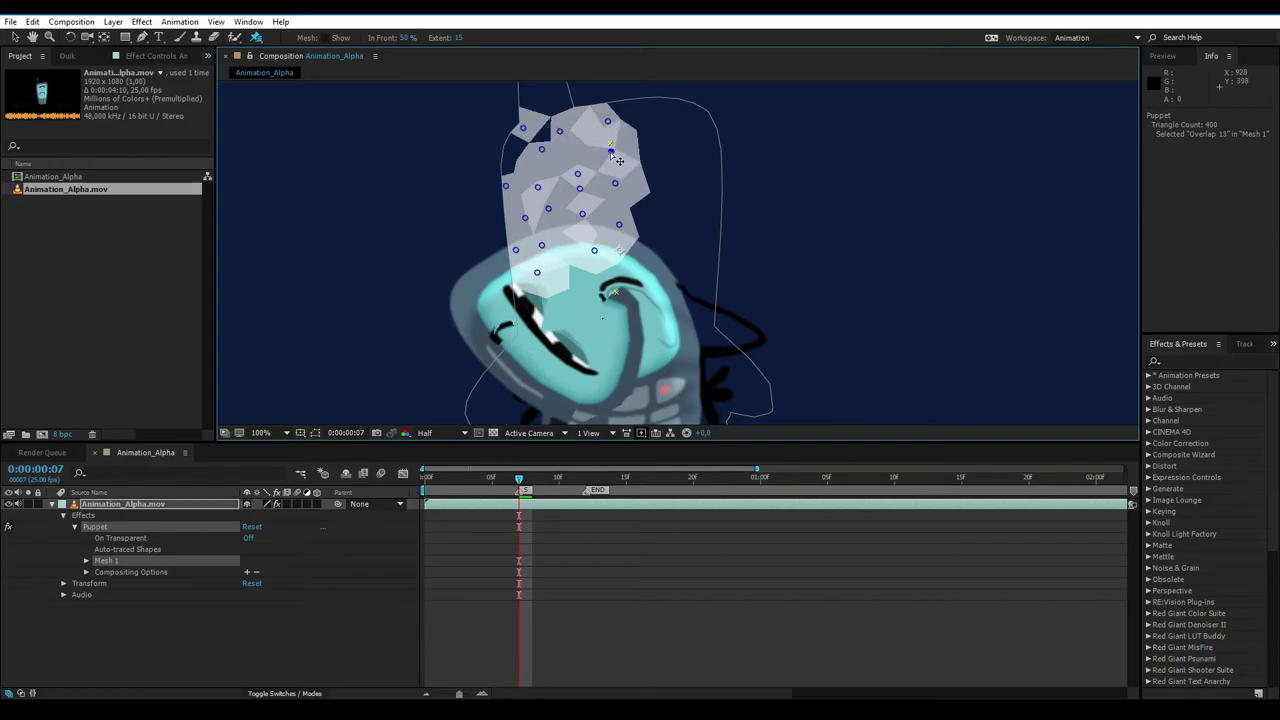
click(545, 140)
click(506, 155)
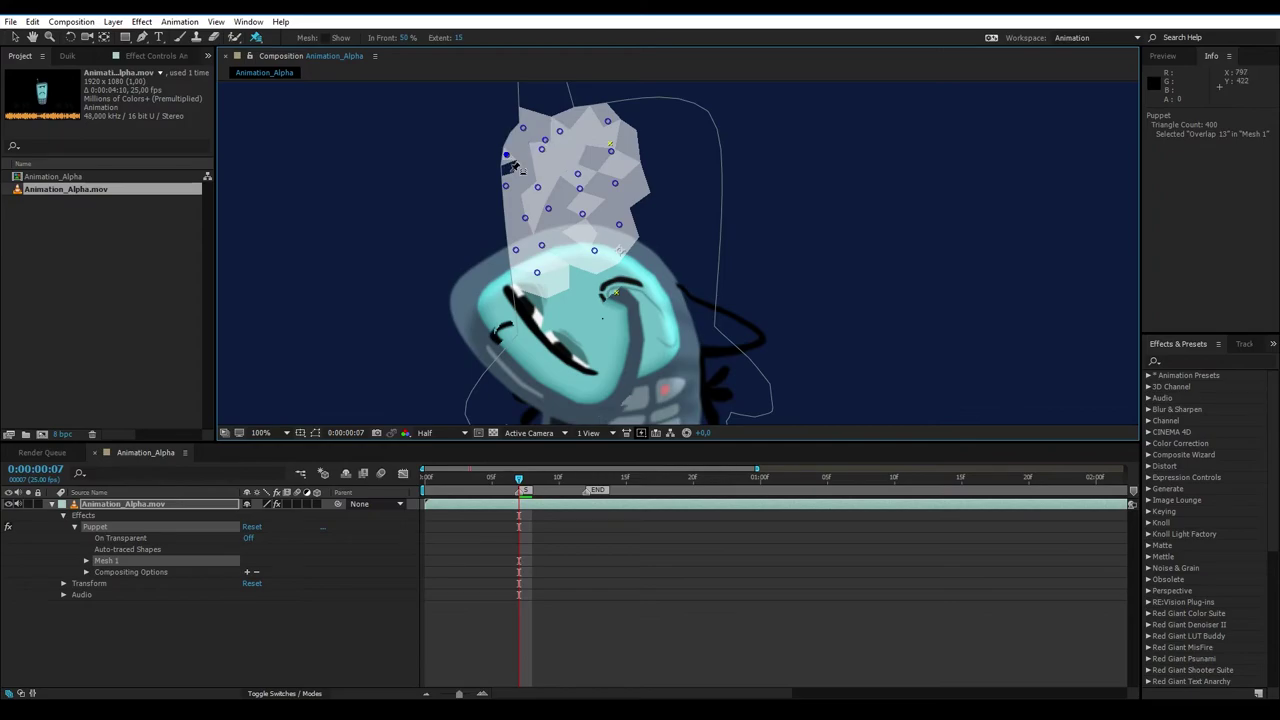
click(627, 122)
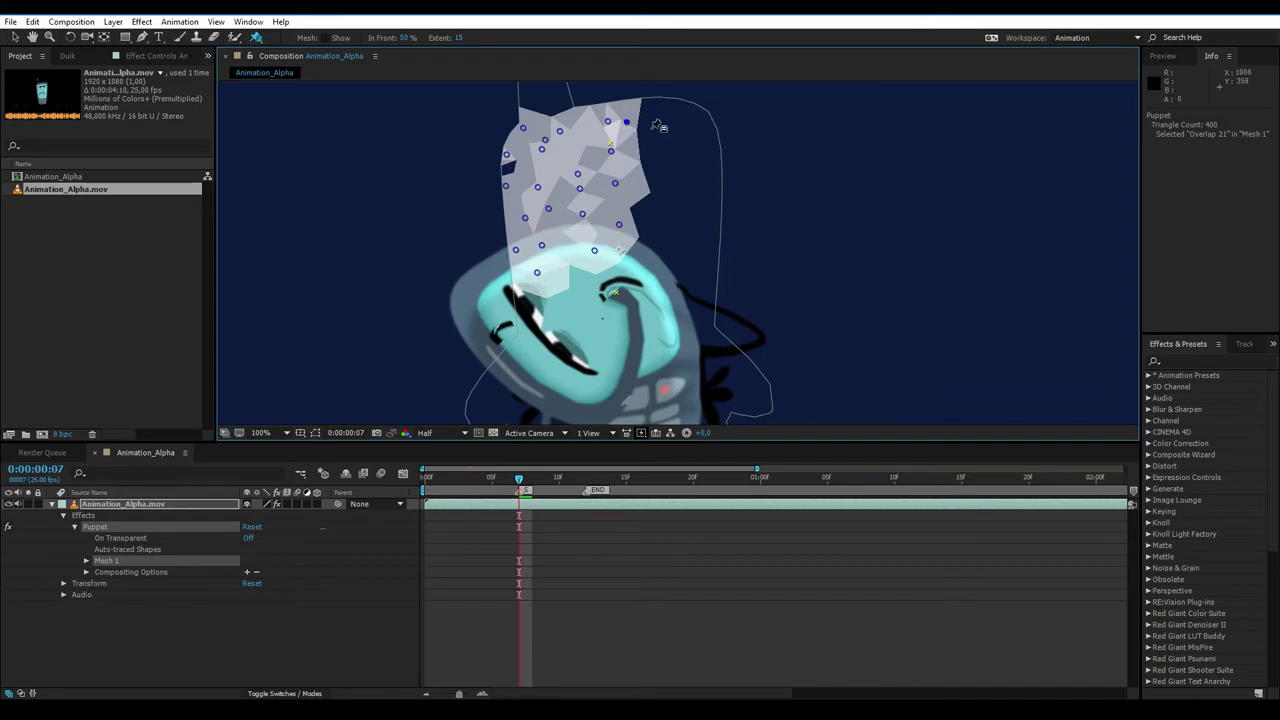
key(comma)
key(period)
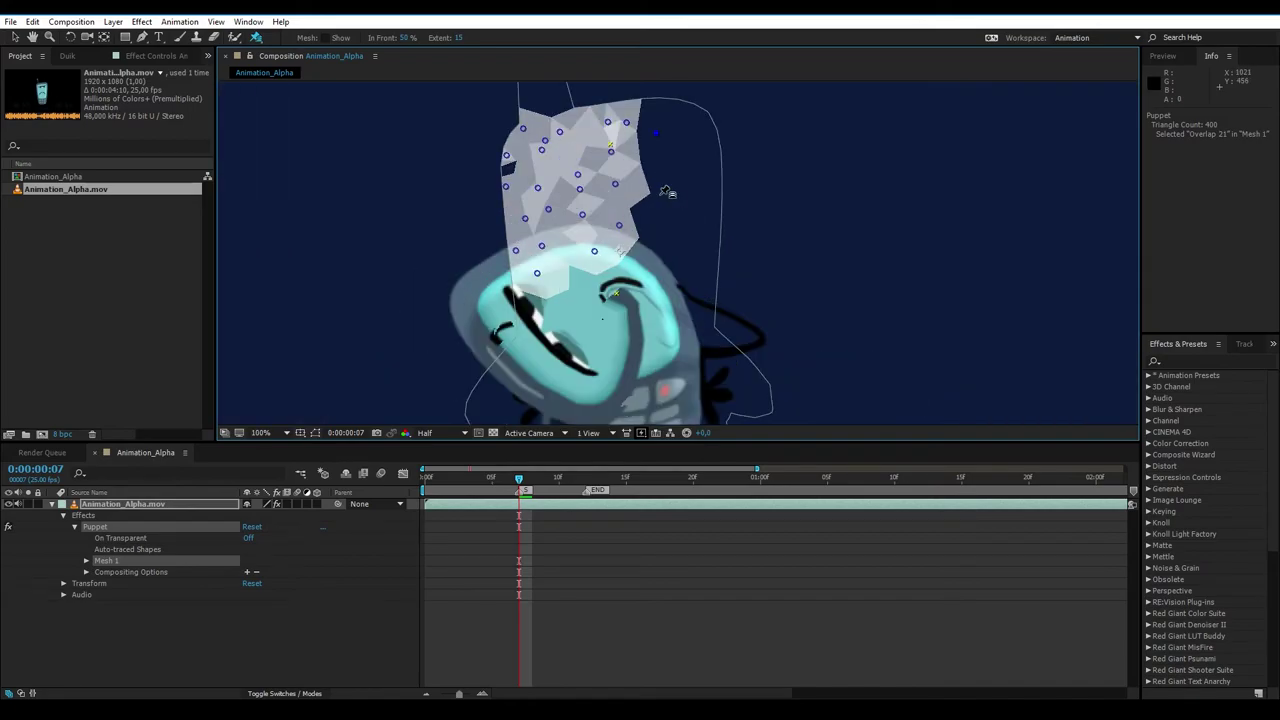
drag(646, 127, 650, 160)
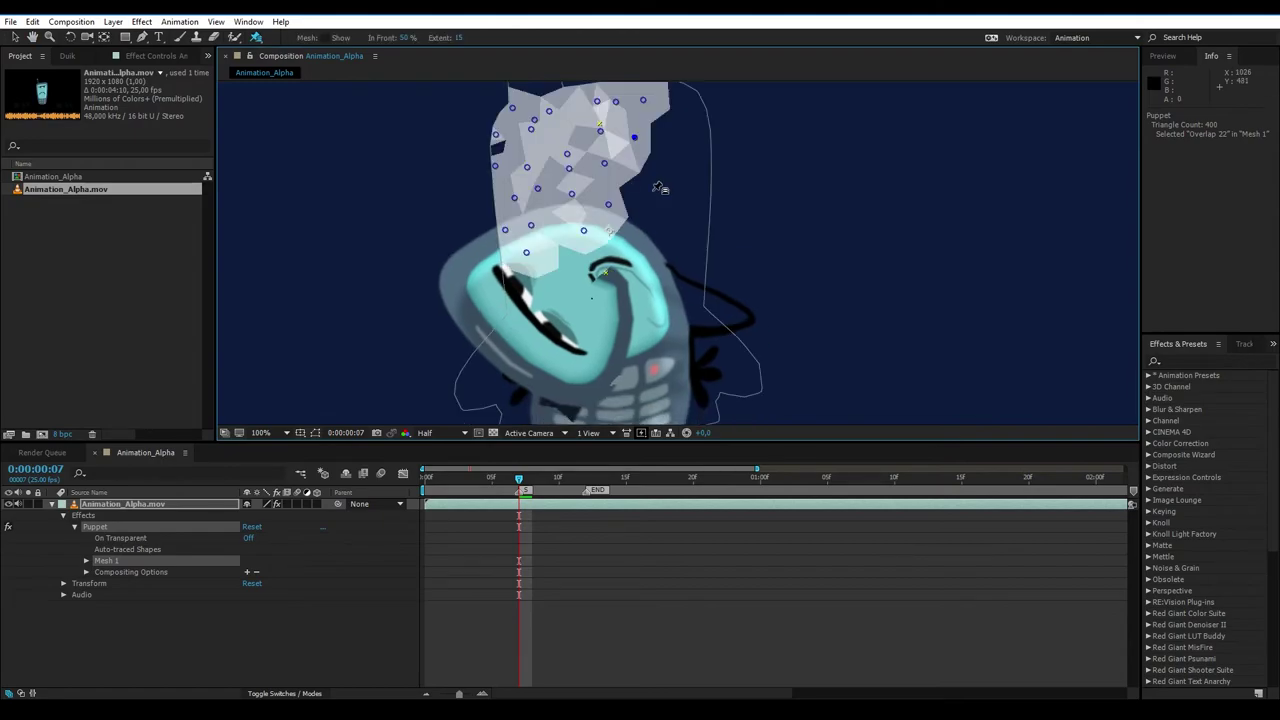
Examine the folded phone with the overlap pins hidden, and again with them displayed, at 50% and 100% magnification
key(comma)
click(16, 38)
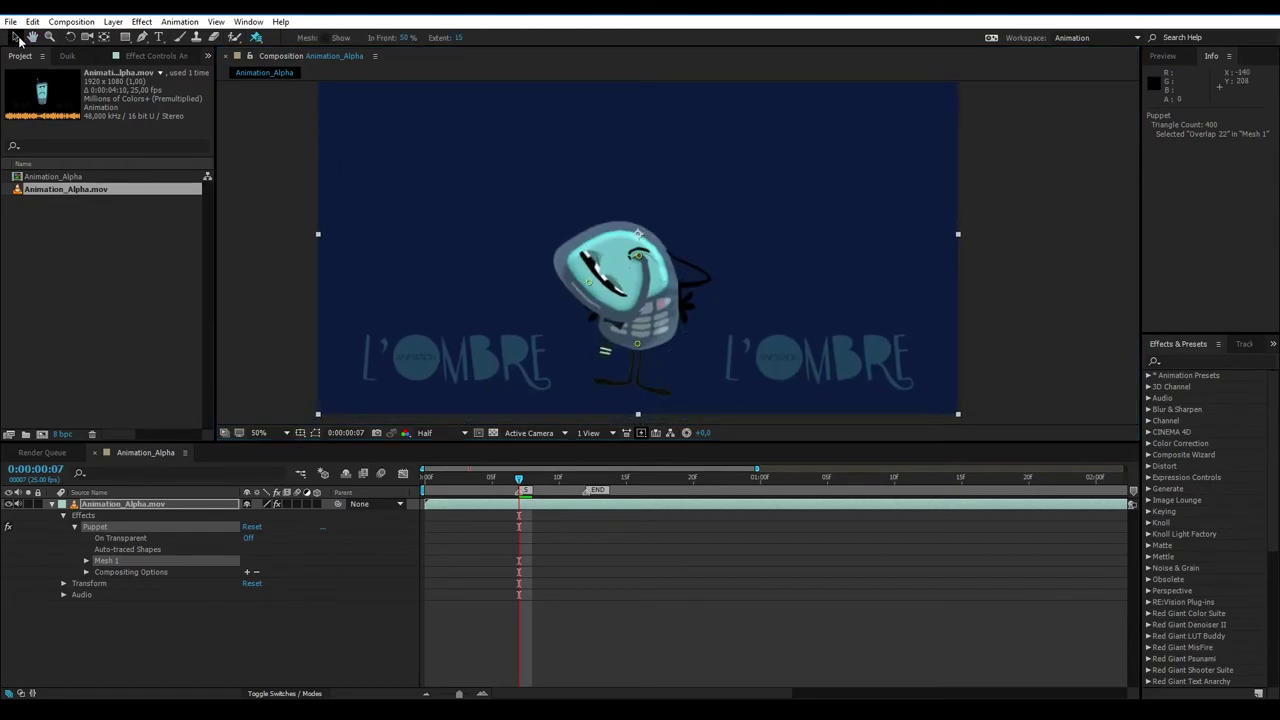
key(period)
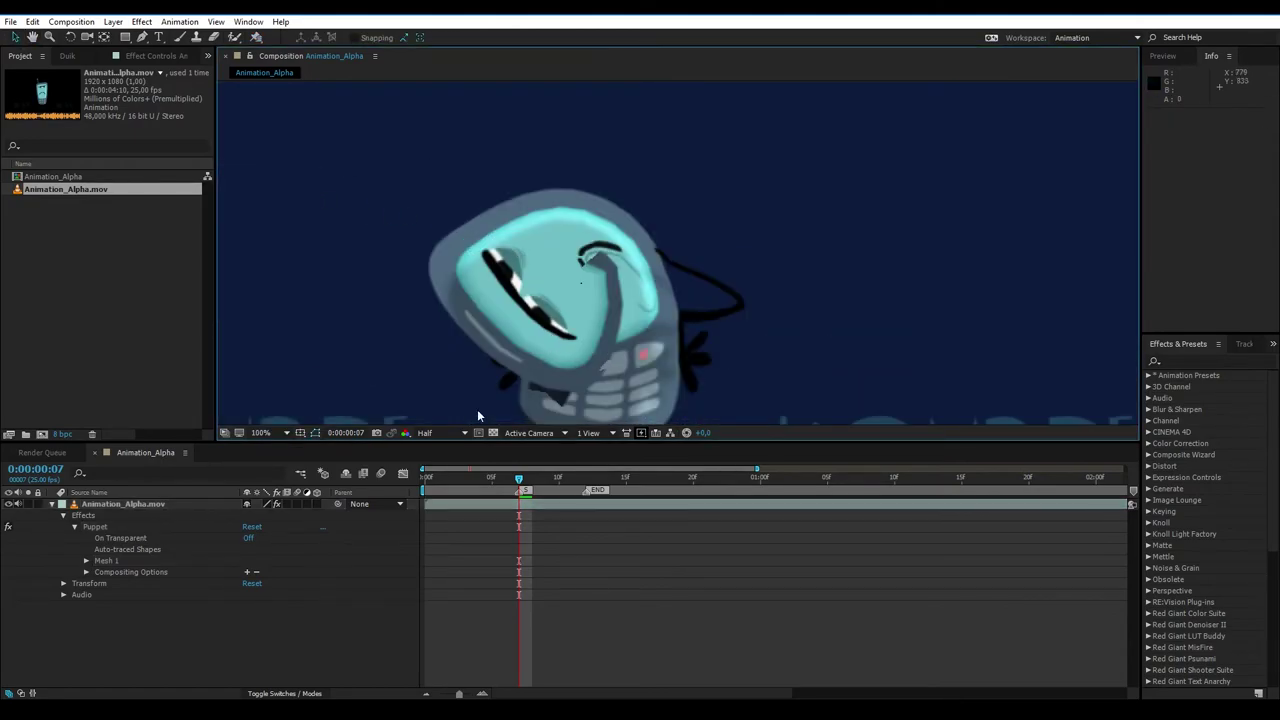
click(132, 503)
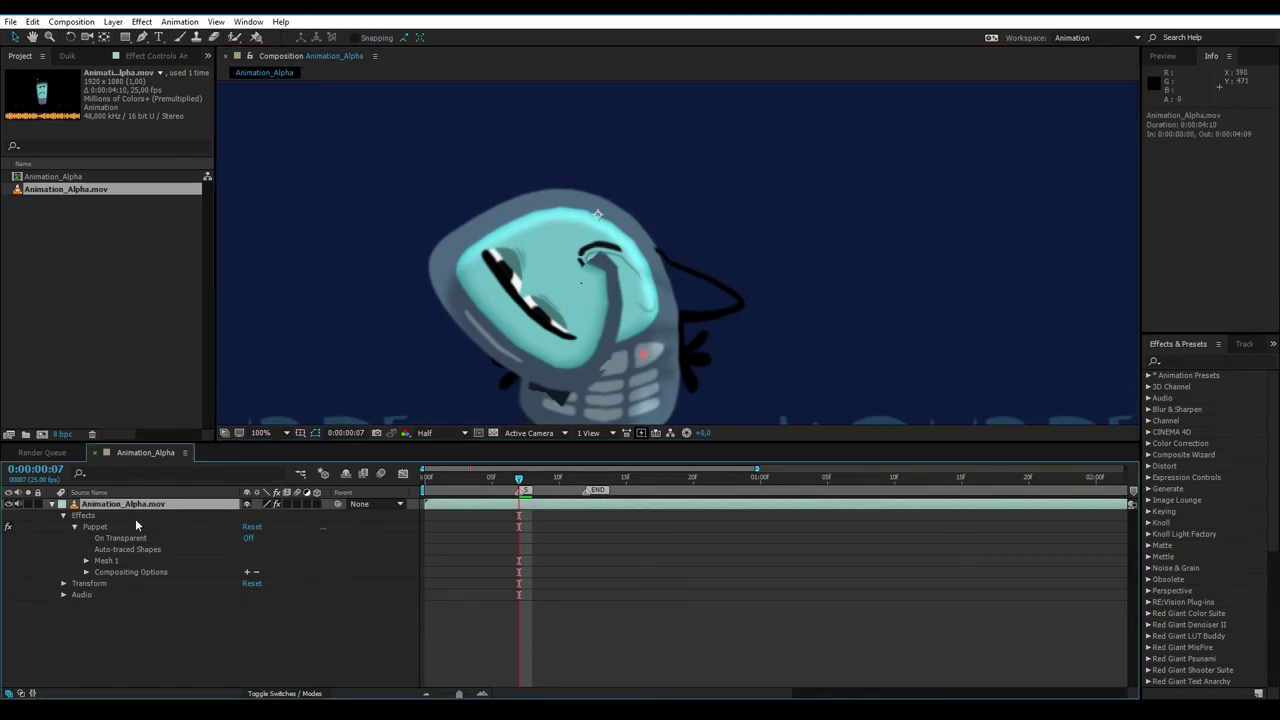
click(85, 517)
click(96, 527)
key(ctrl+p)
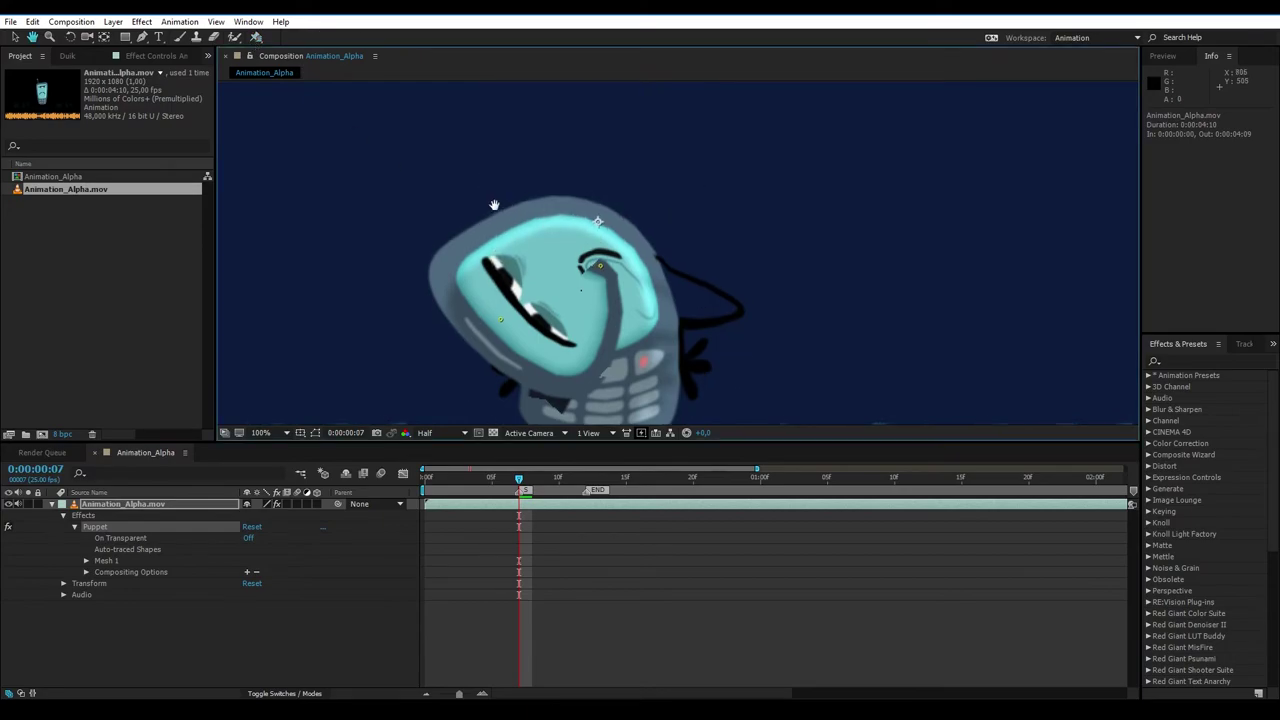
scroll(603, 298, down, 2)
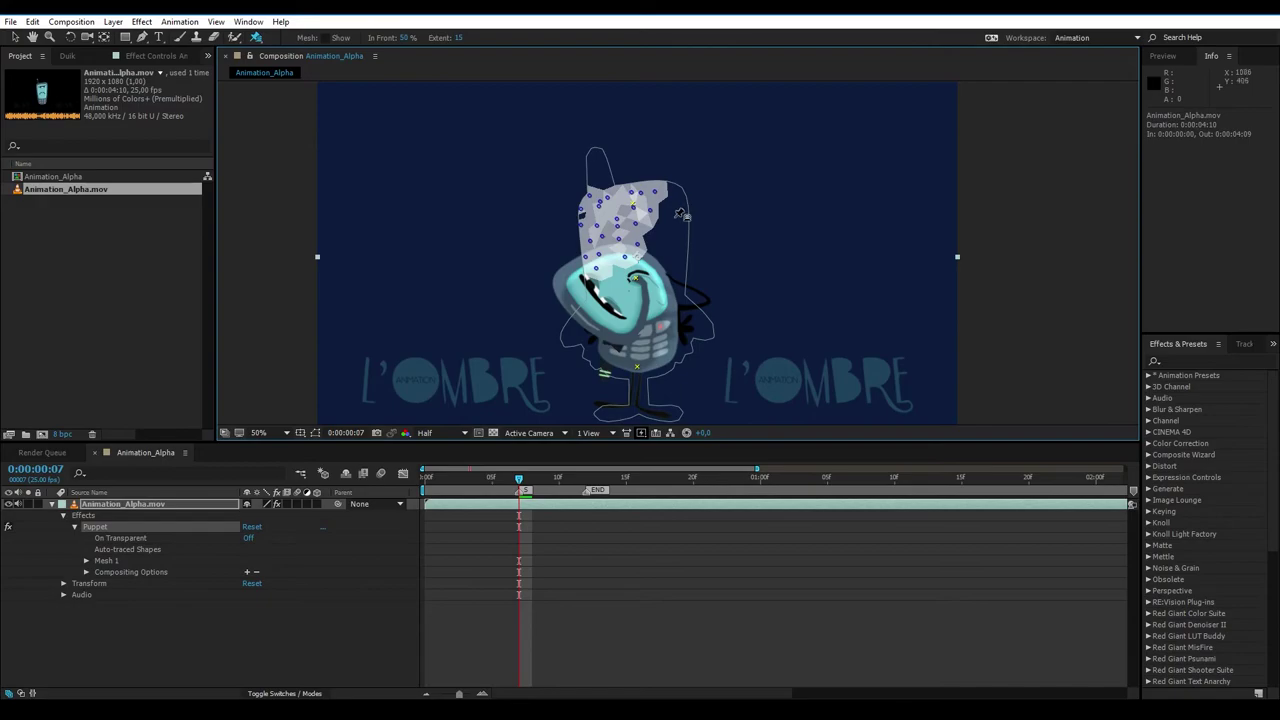
scroll(622, 210, up, 2)
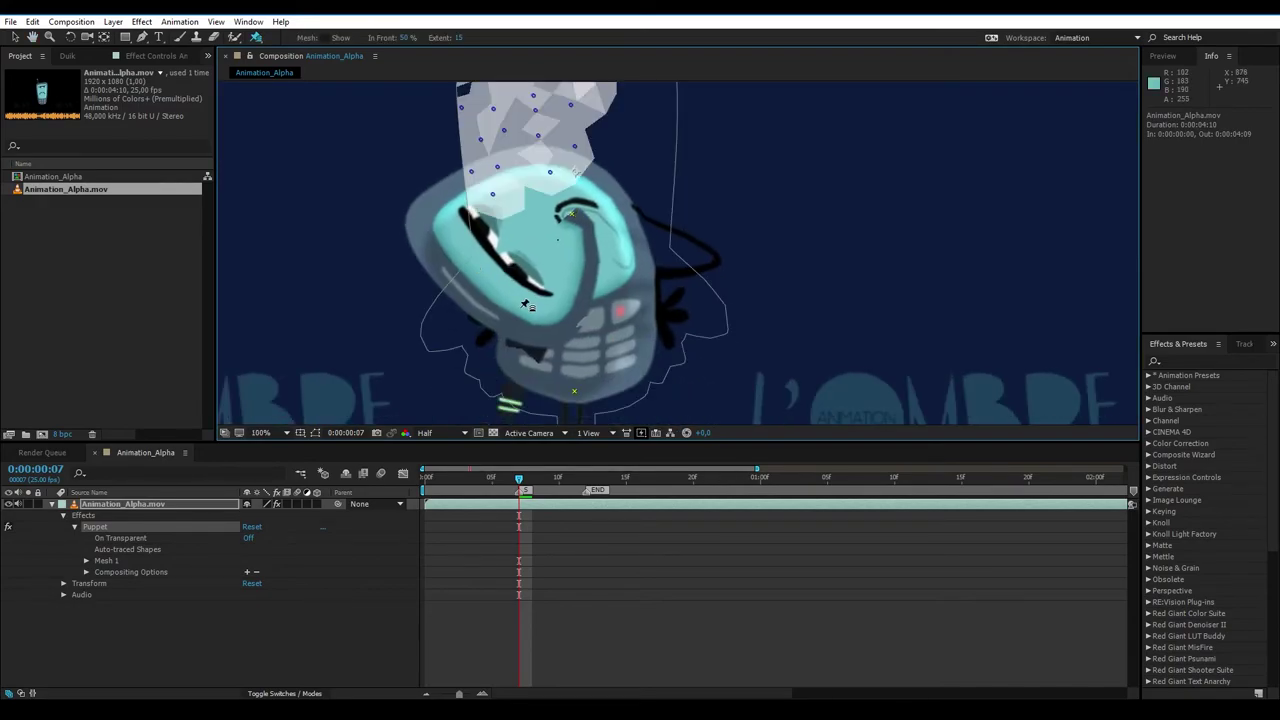
scroll(579, 211, down, 2)
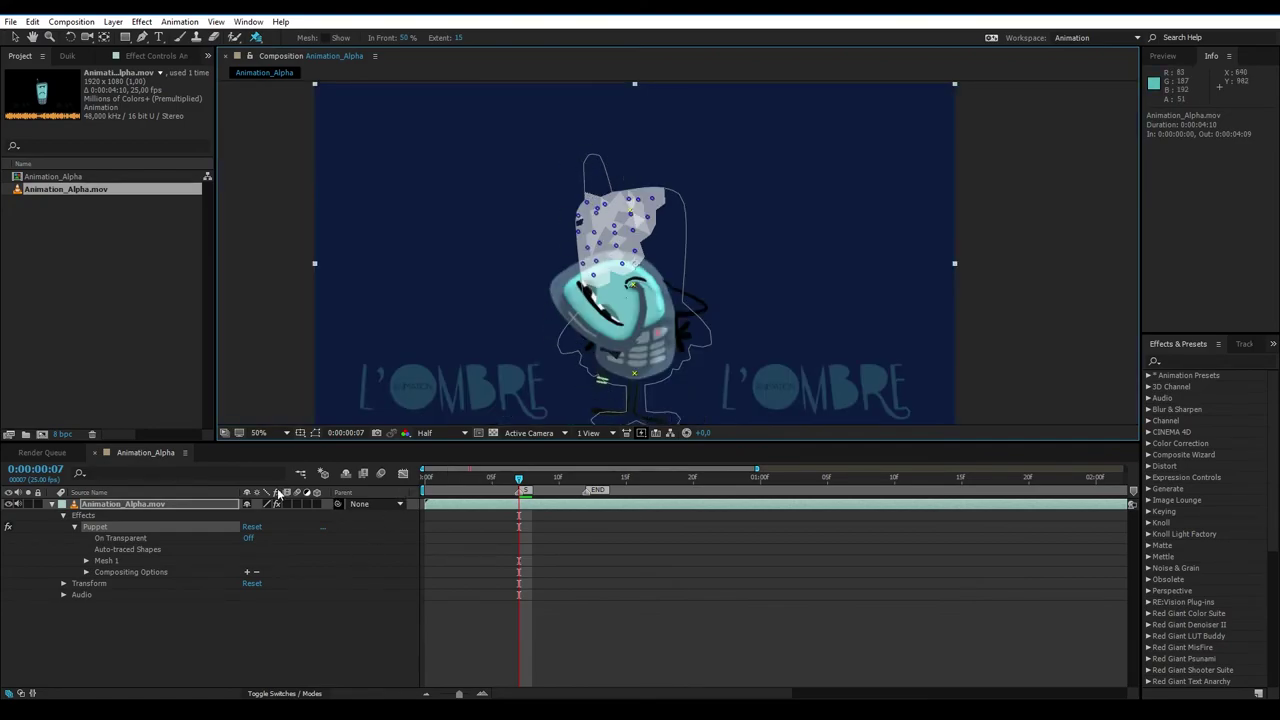
Delete the Puppet effect from the Animation_Alpha.mov layer
click(169, 656)
click(131, 527)
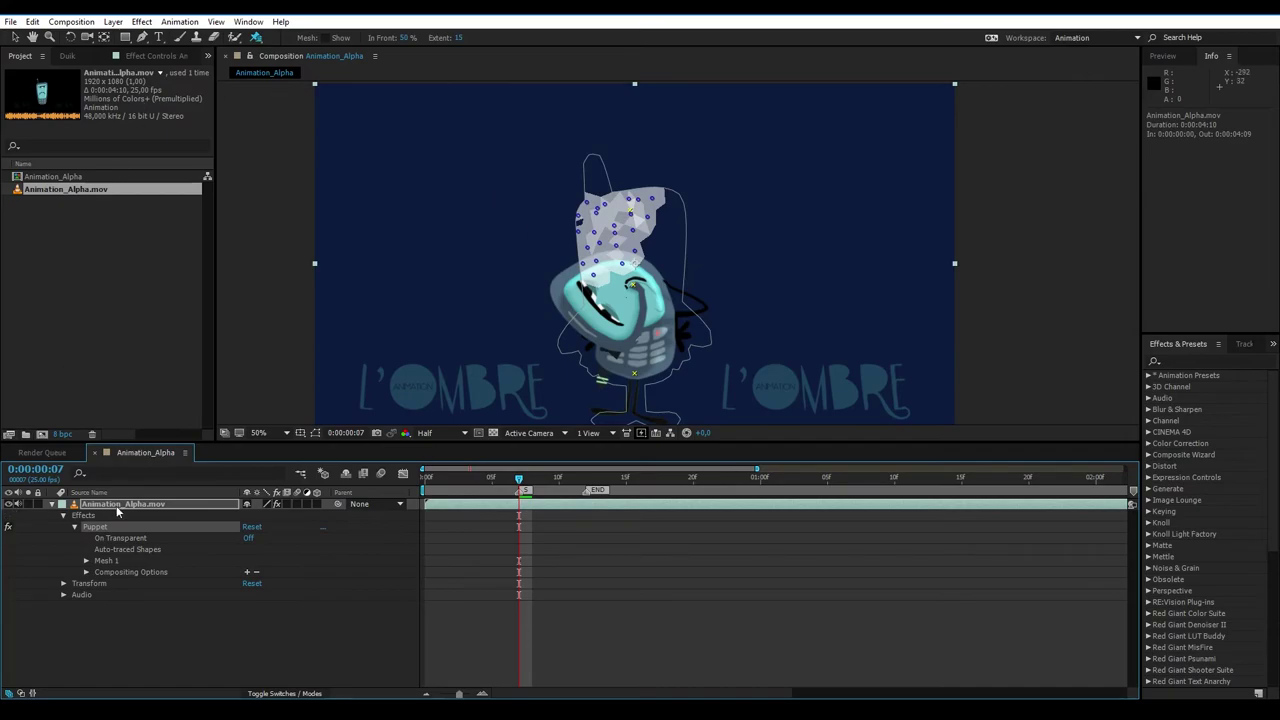
key(Delete)
Place Puppet pins at the antenna's tip, the antenna's base and the lower body, and stretch the antenna's tip upward
click(256, 37)
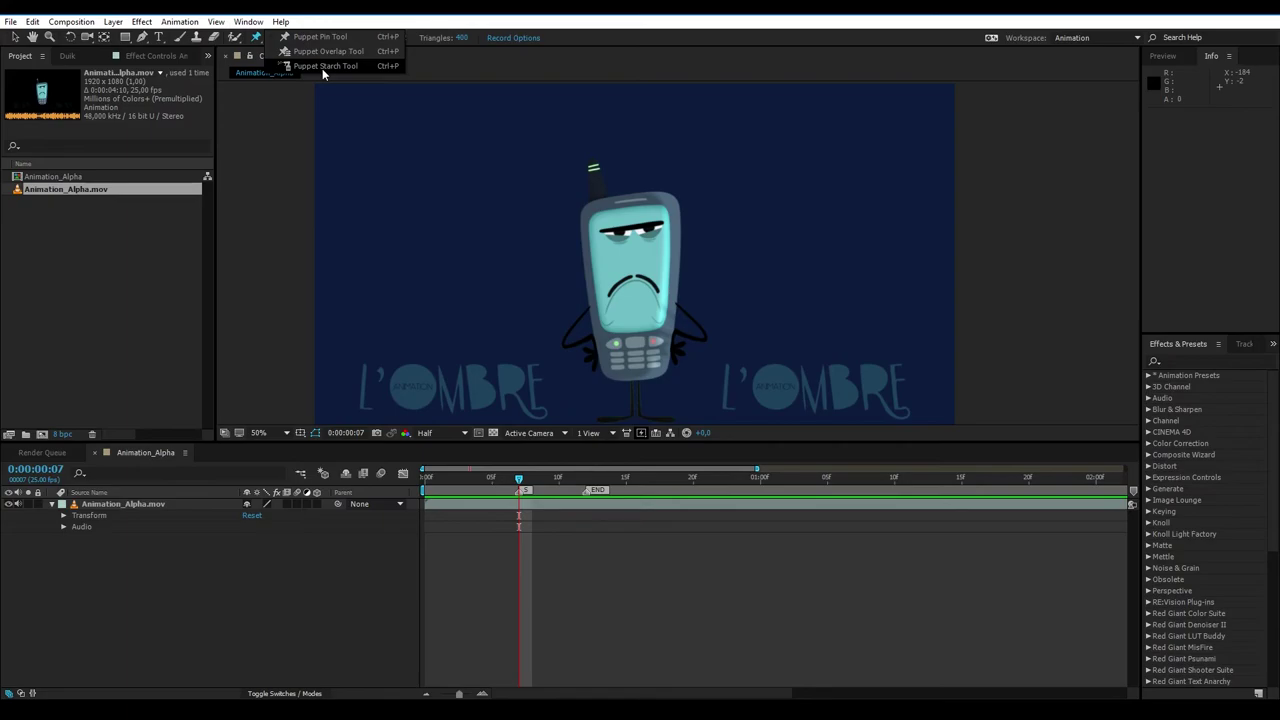
click(320, 37)
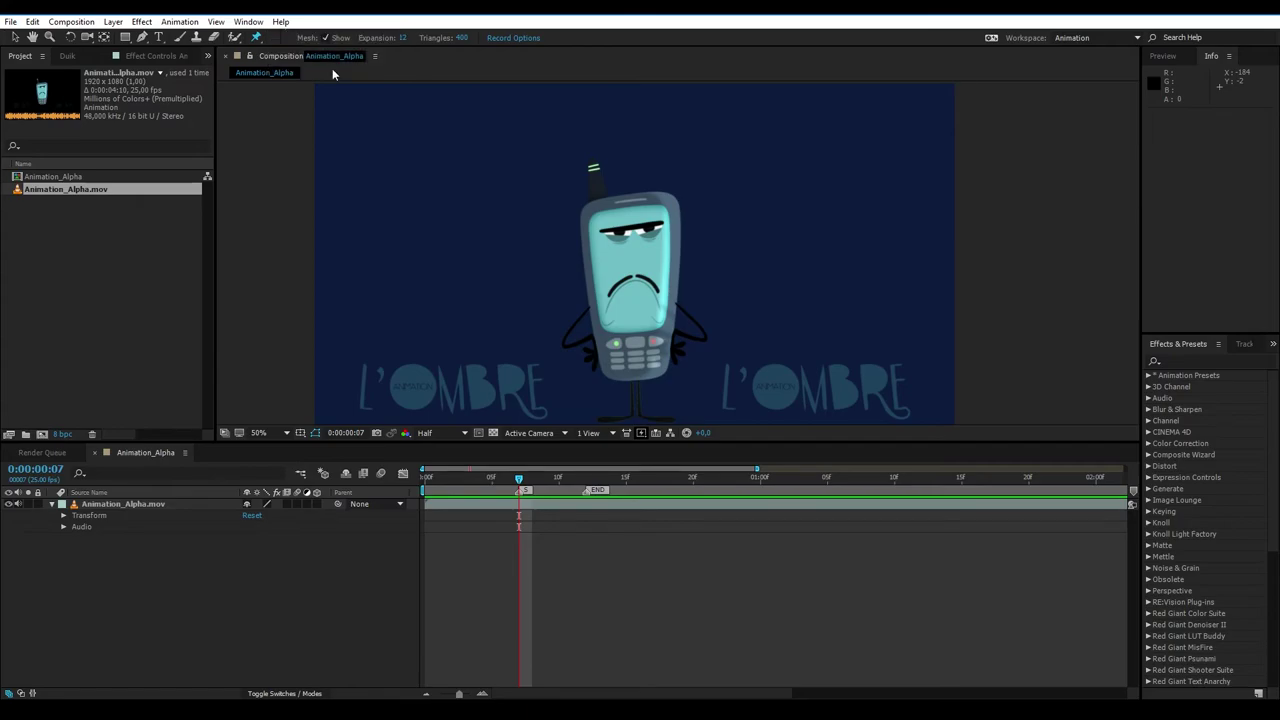
click(595, 158)
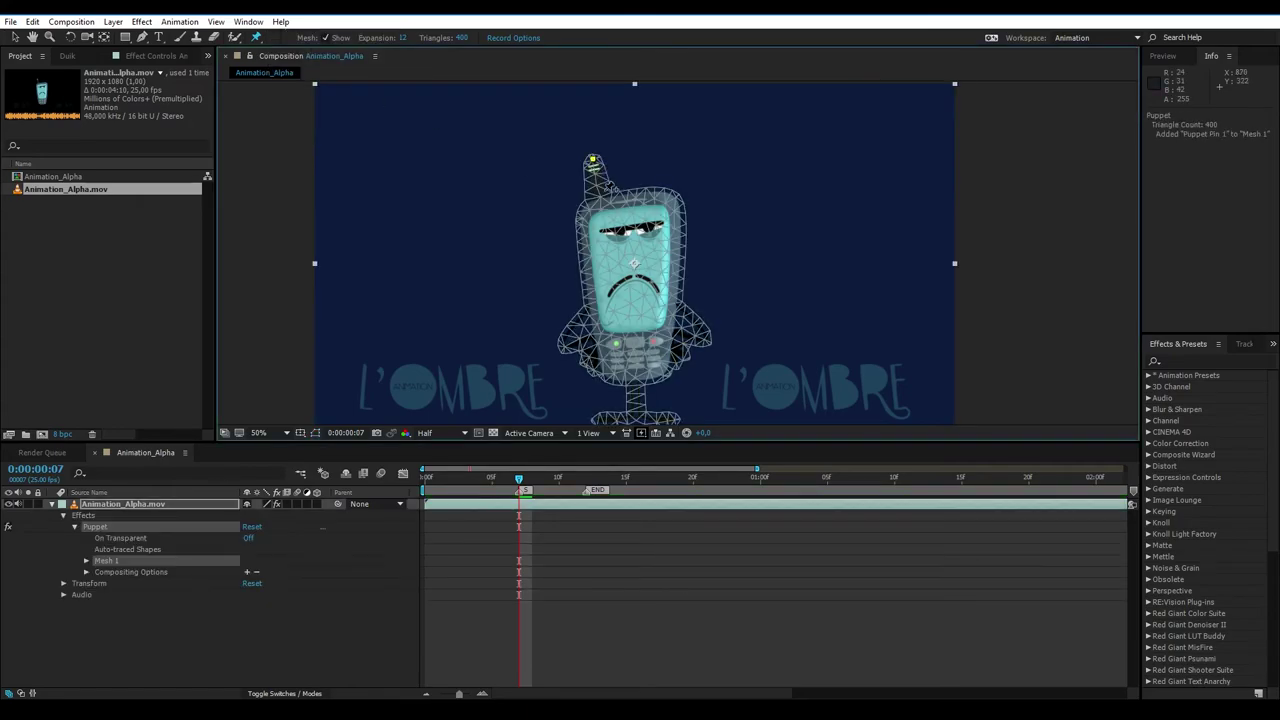
click(635, 368)
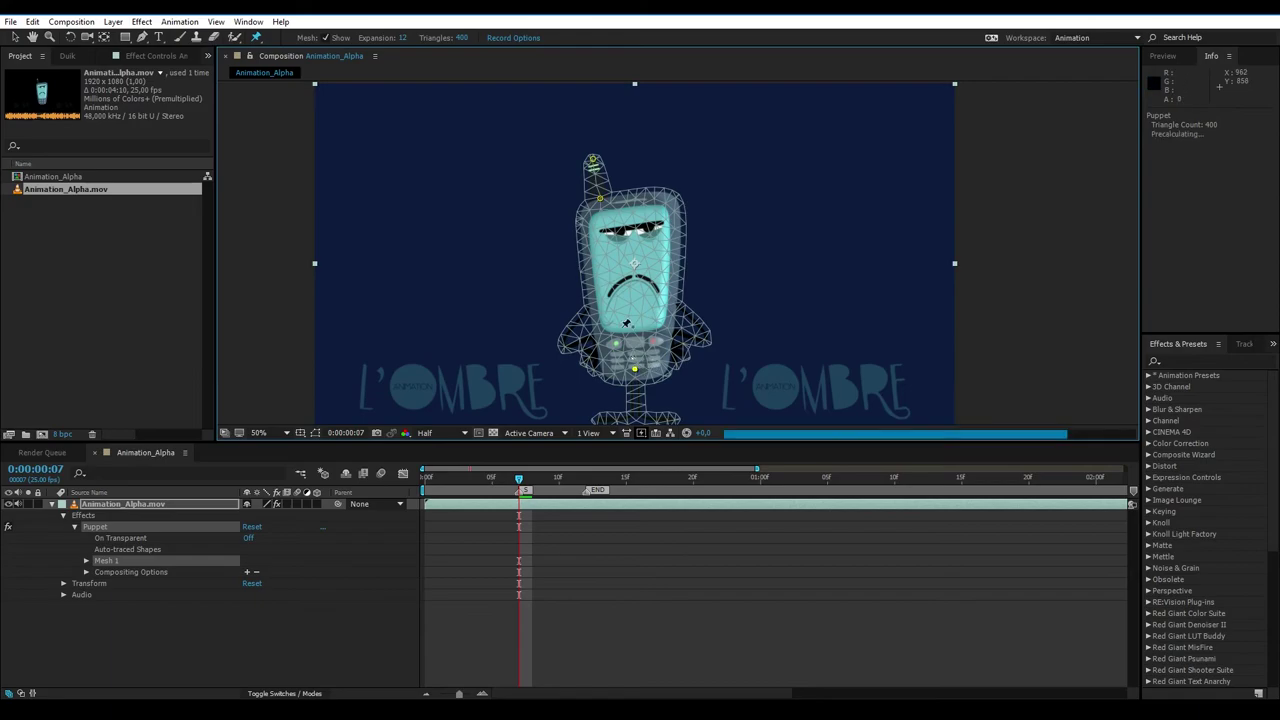
drag(594, 159, 590, 72)
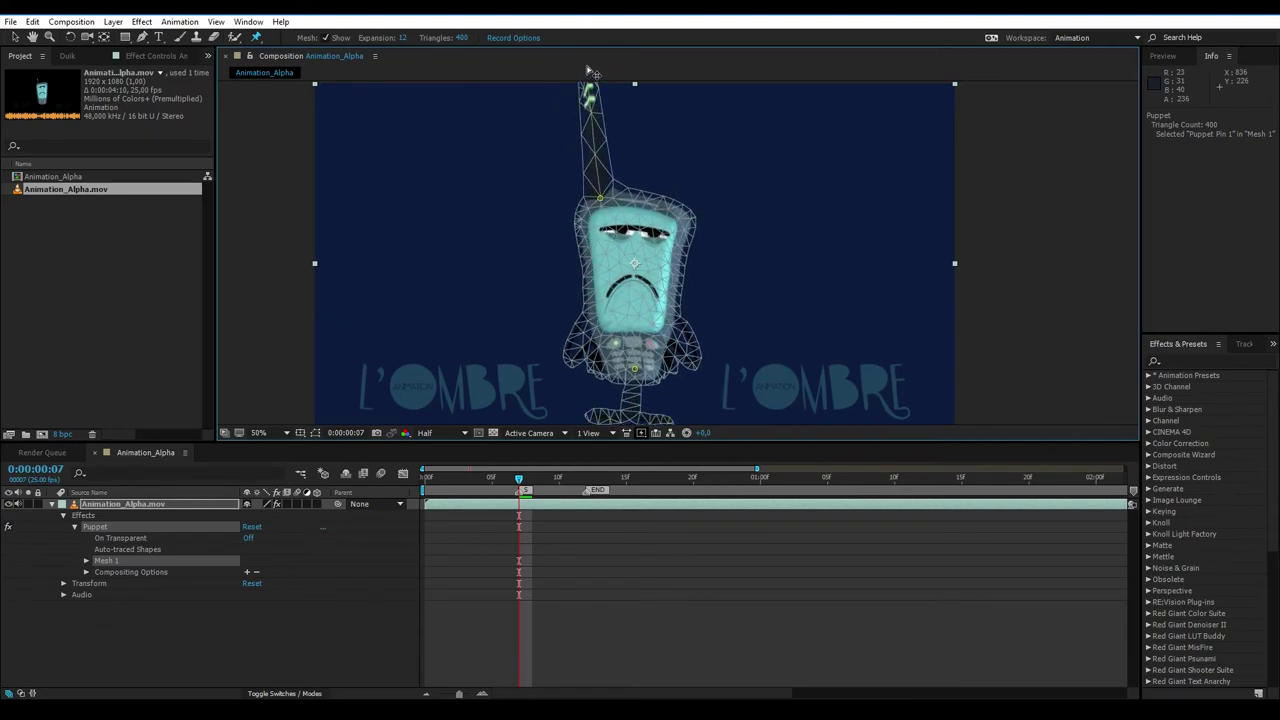
key(period)
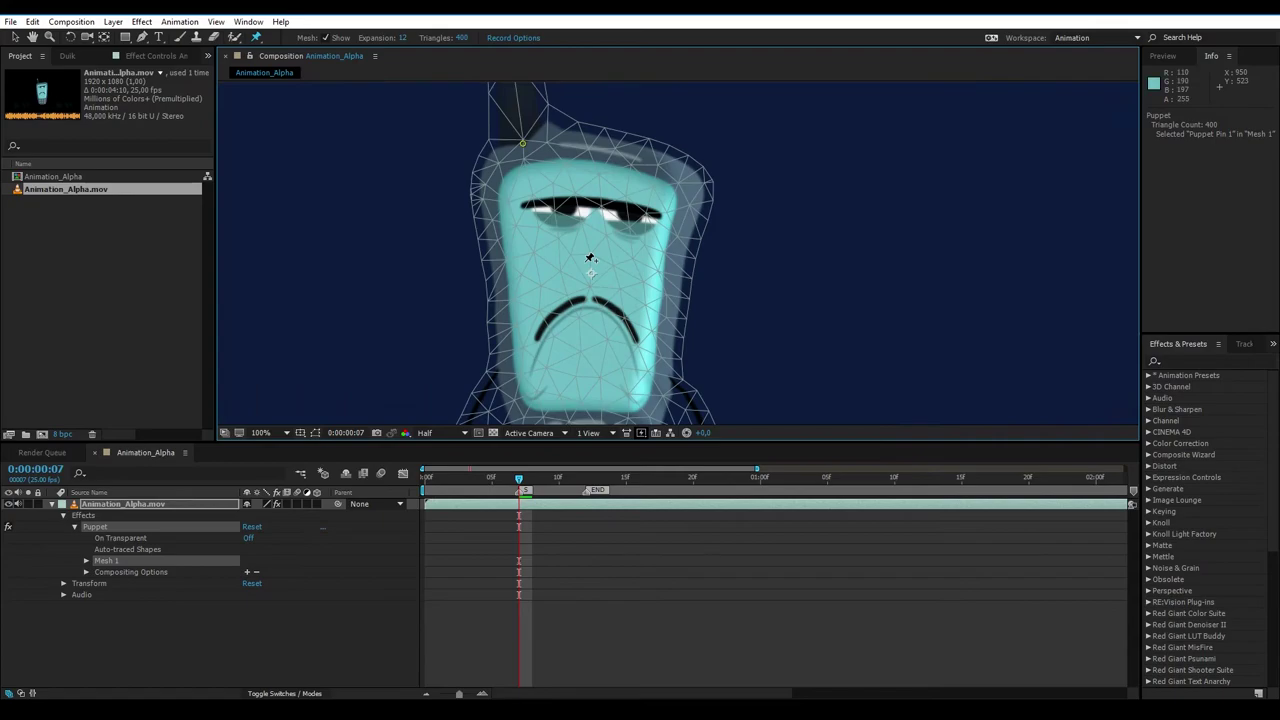
drag(590, 258, 587, 205)
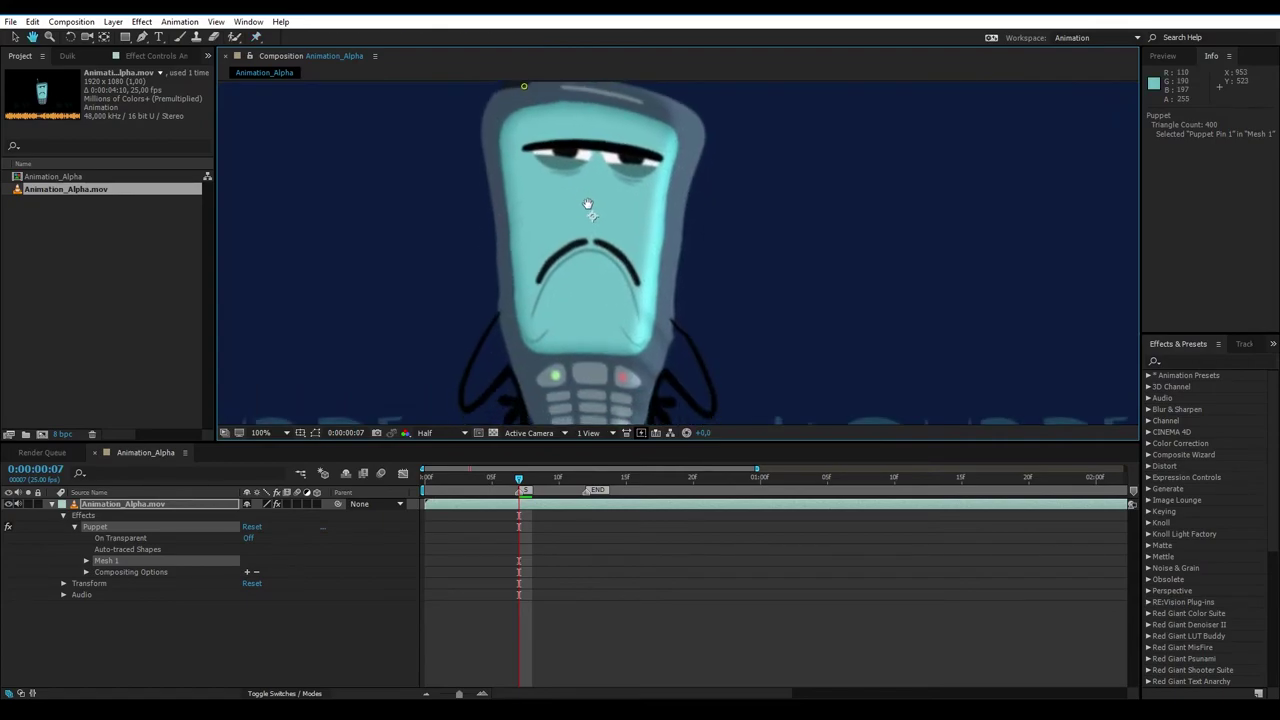
Examine the stretched phone and its puppet mesh at different magnifications, with the mesh hidden and displayed
key(ctrl+p)
key(comma)
key(comma)
key(comma)
key(period)
key(period)
key(period)
key(h)
drag(556, 230, 614, 257)
key(comma)
key(comma)
key(ctrl+p)
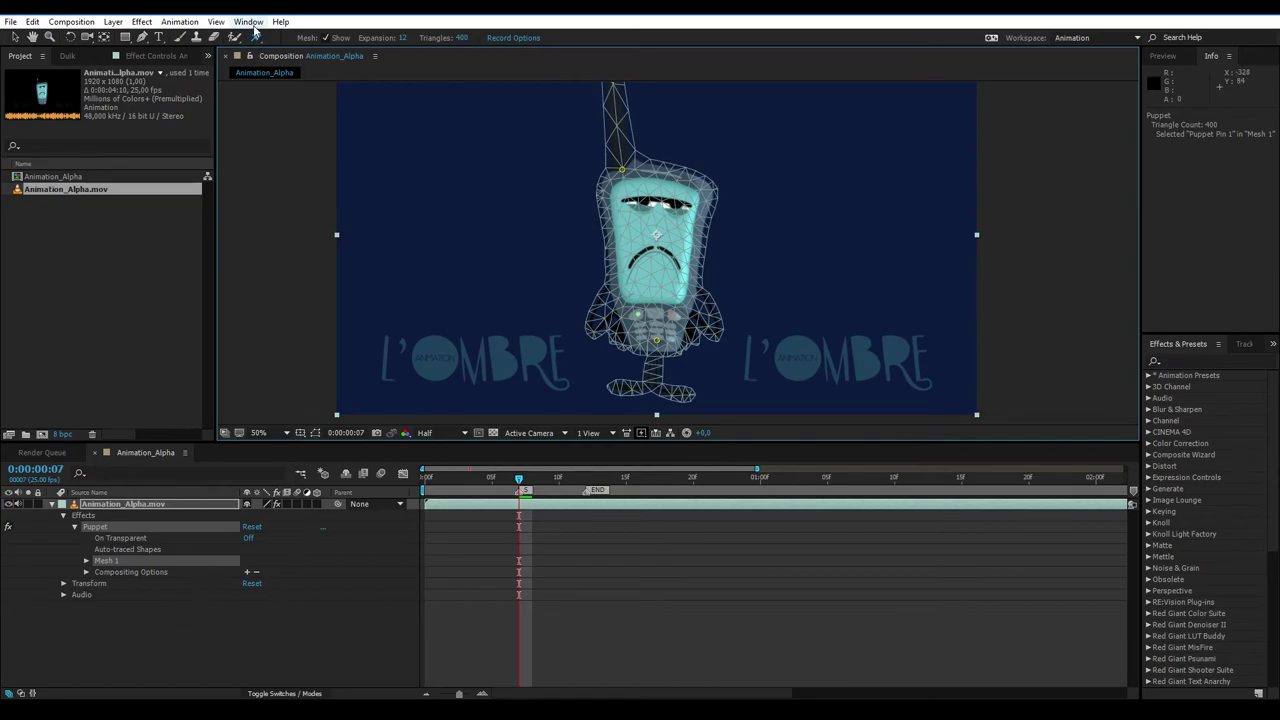
Place a column of Puppet Starch pins down the left edge of the phone's body
click(257, 38)
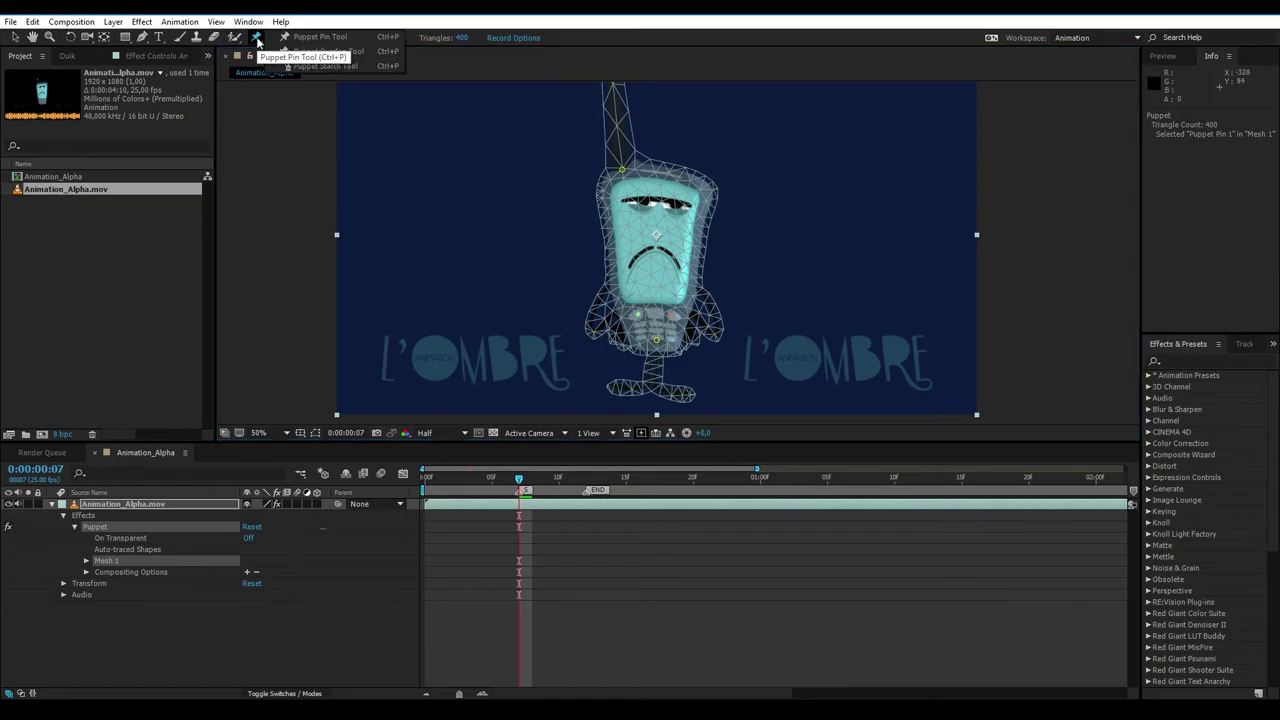
click(318, 66)
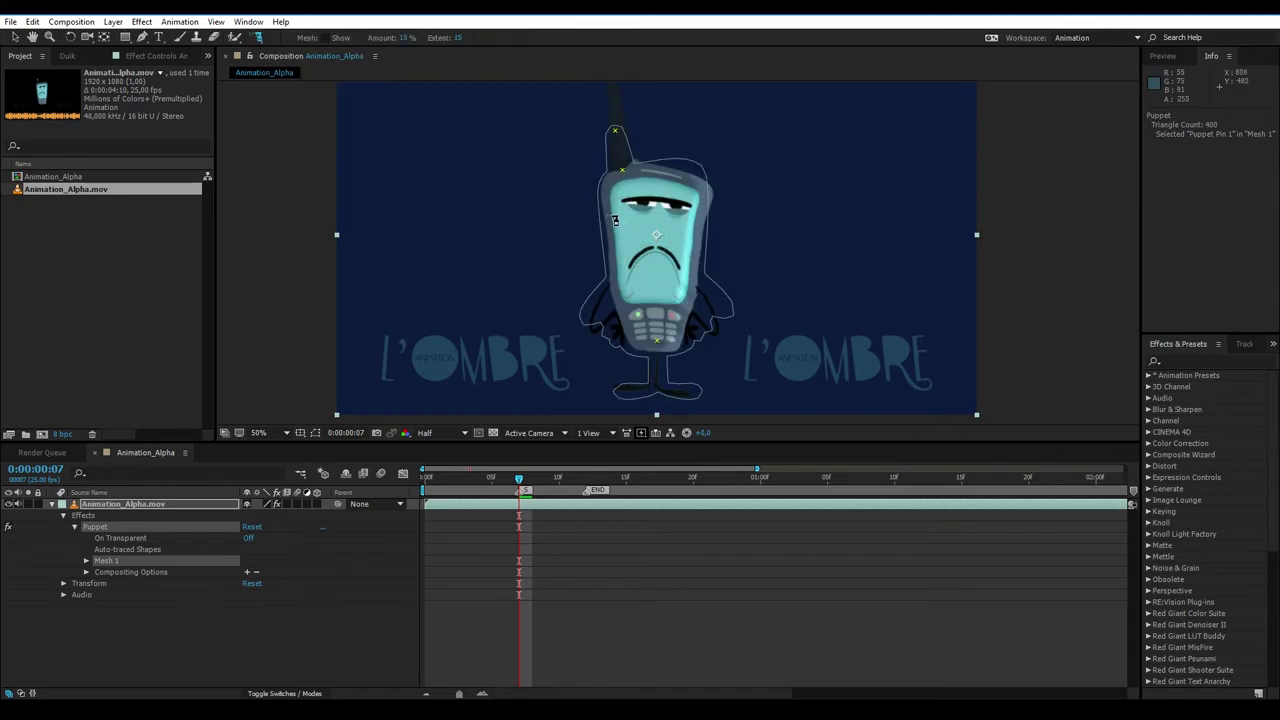
click(604, 204)
click(609, 221)
click(611, 238)
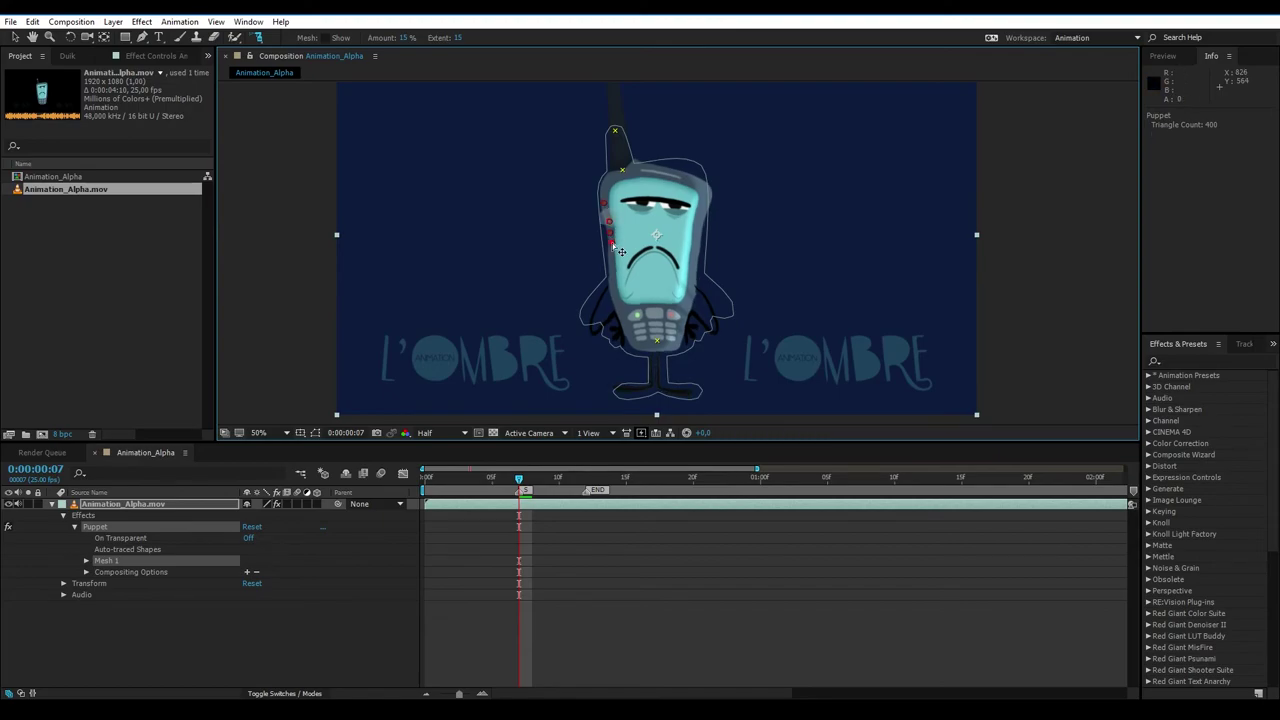
click(613, 256)
scroll(615, 245, up, 2)
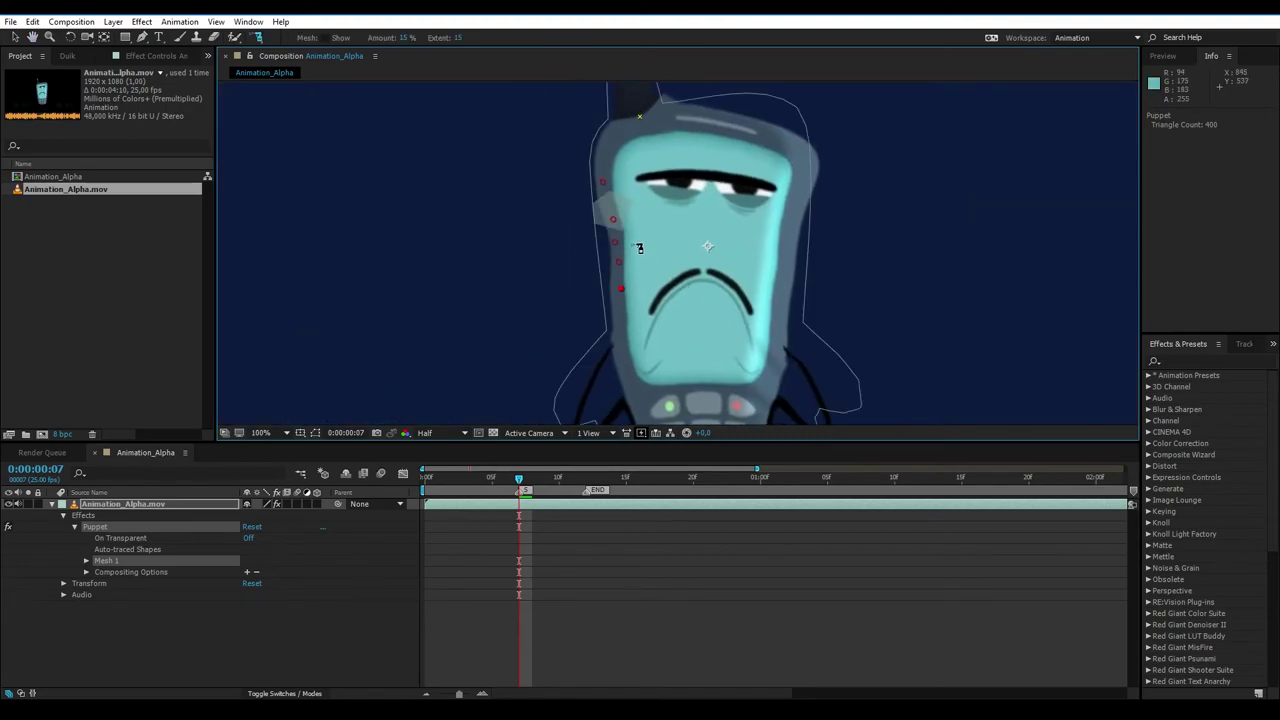
drag(617, 244, 612, 311)
click(610, 292)
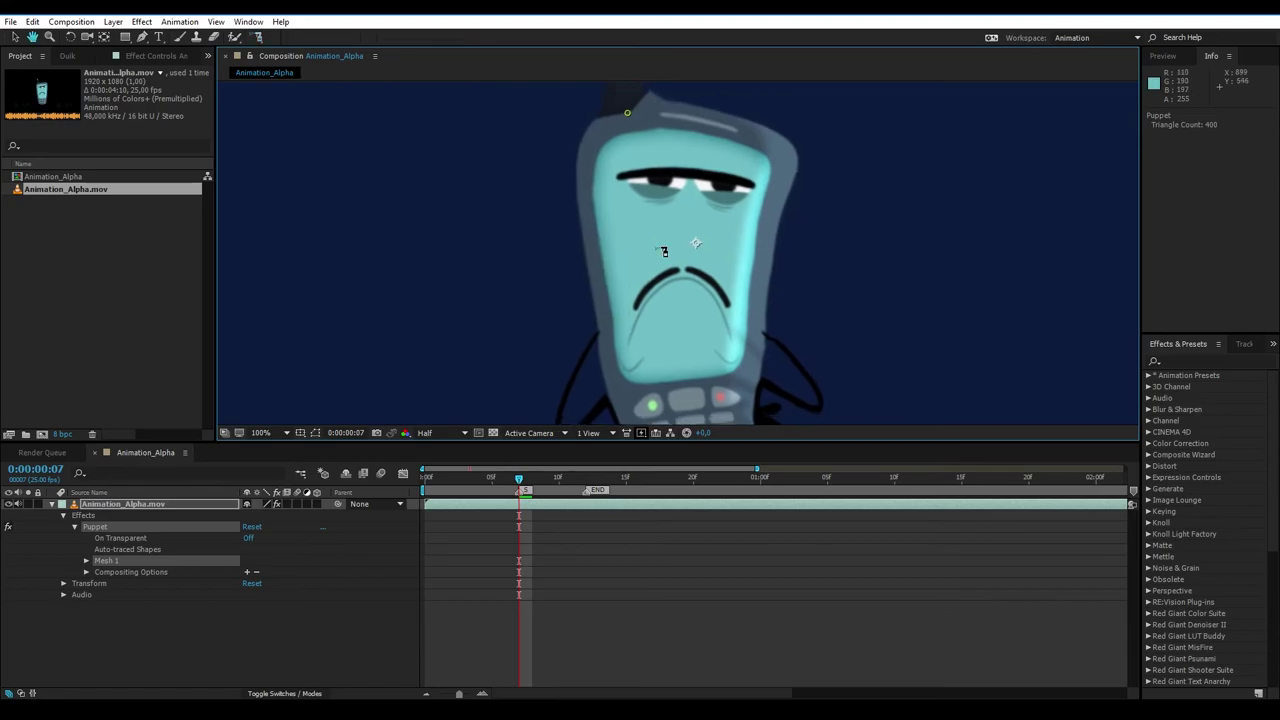
Place Puppet Starch pins down the right edge of the phone's body, from the upper corner to above the arm
click(779, 142)
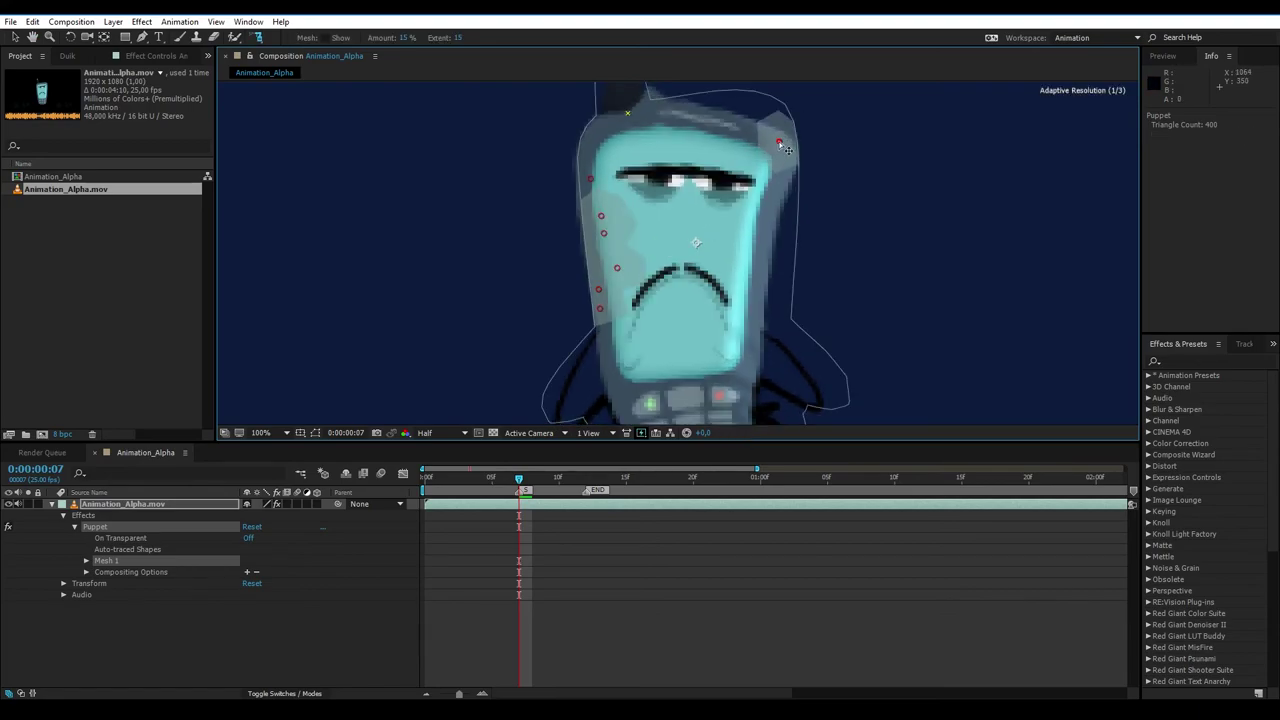
click(794, 182)
click(785, 215)
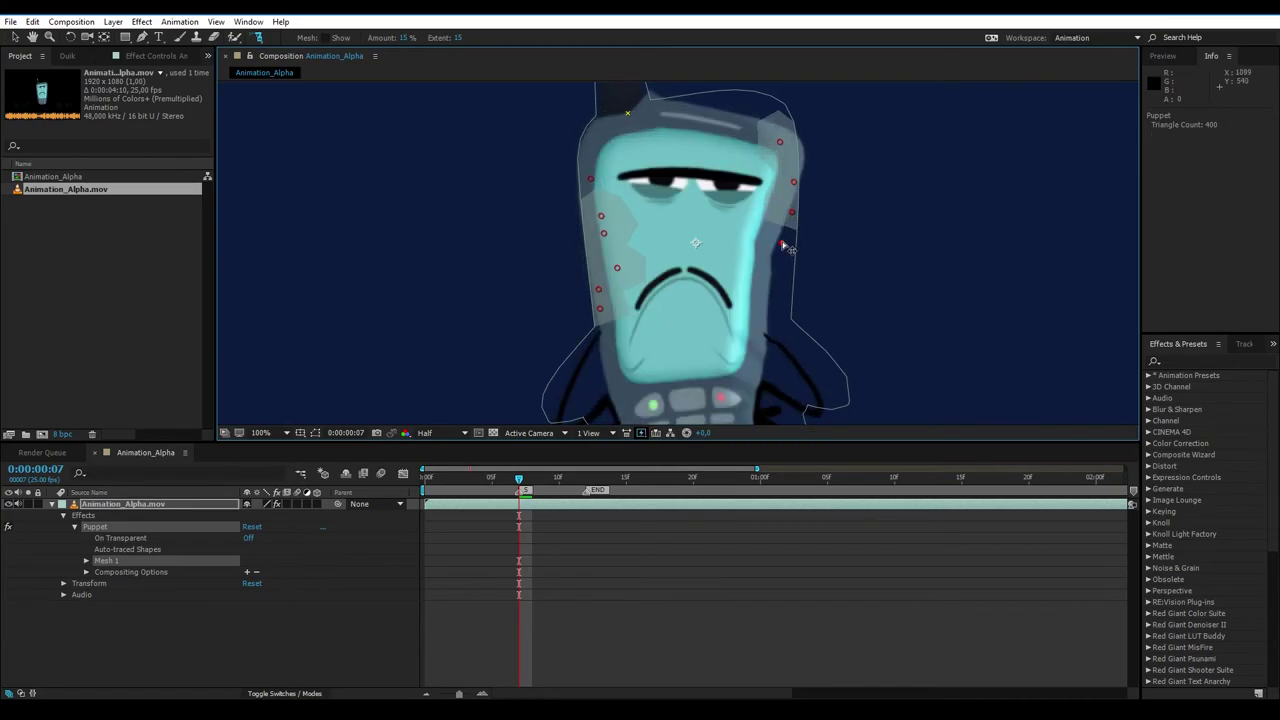
click(790, 242)
click(785, 265)
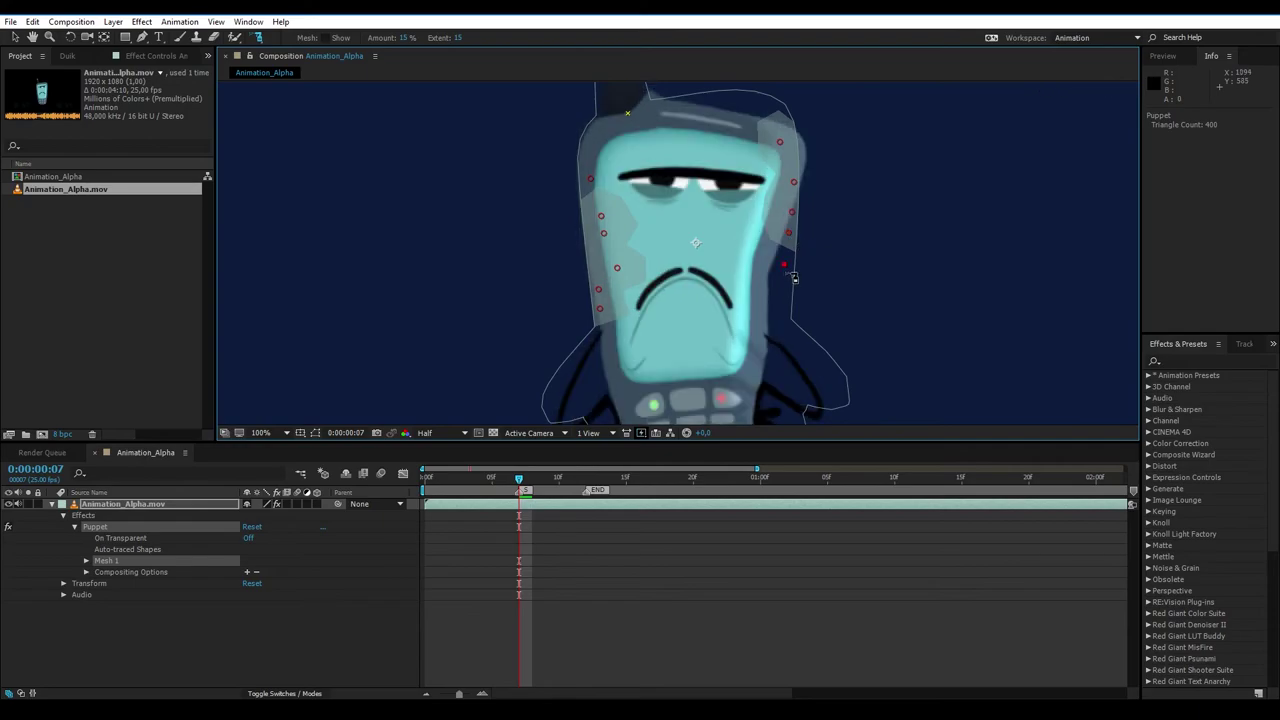
drag(785, 267, 780, 258)
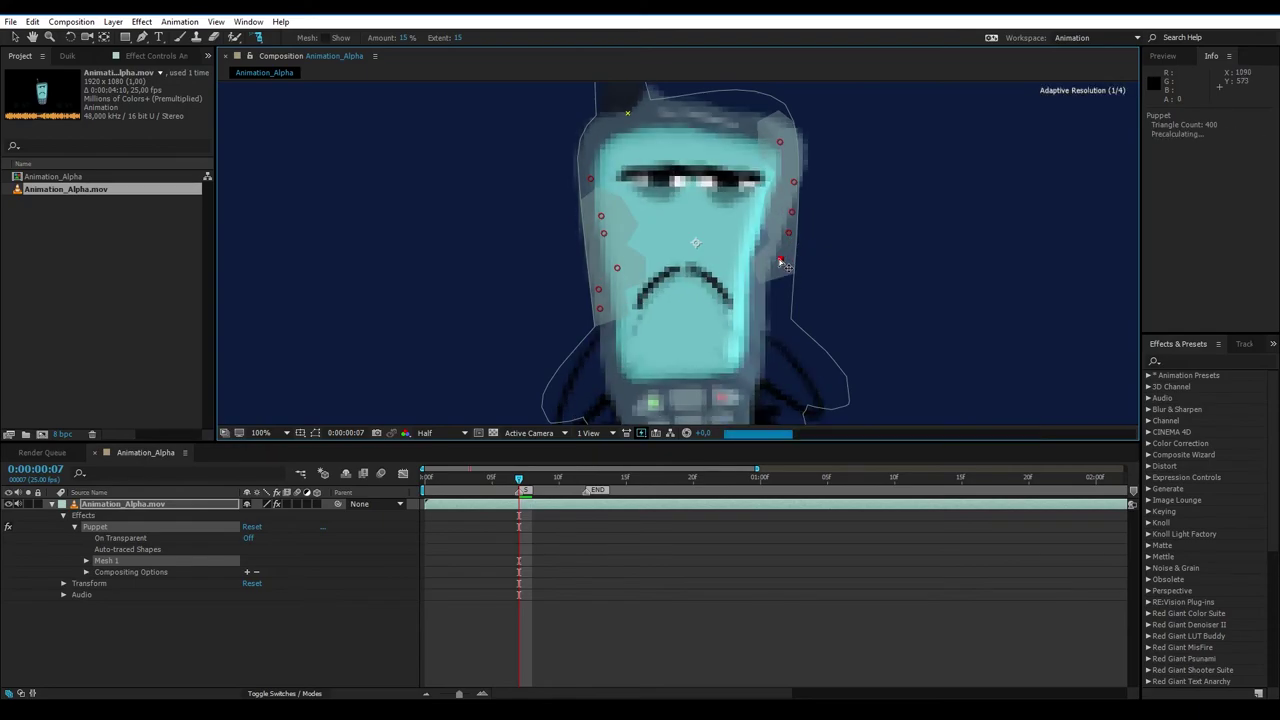
click(782, 294)
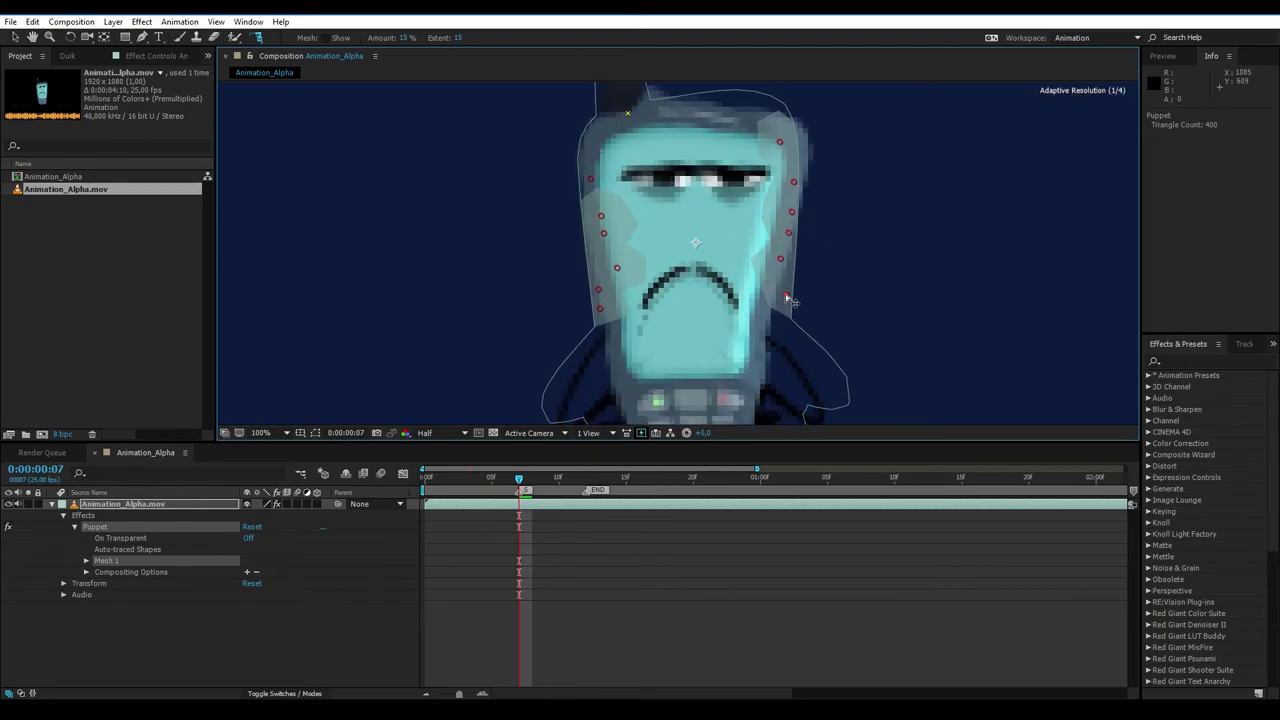
drag(777, 324, 792, 326)
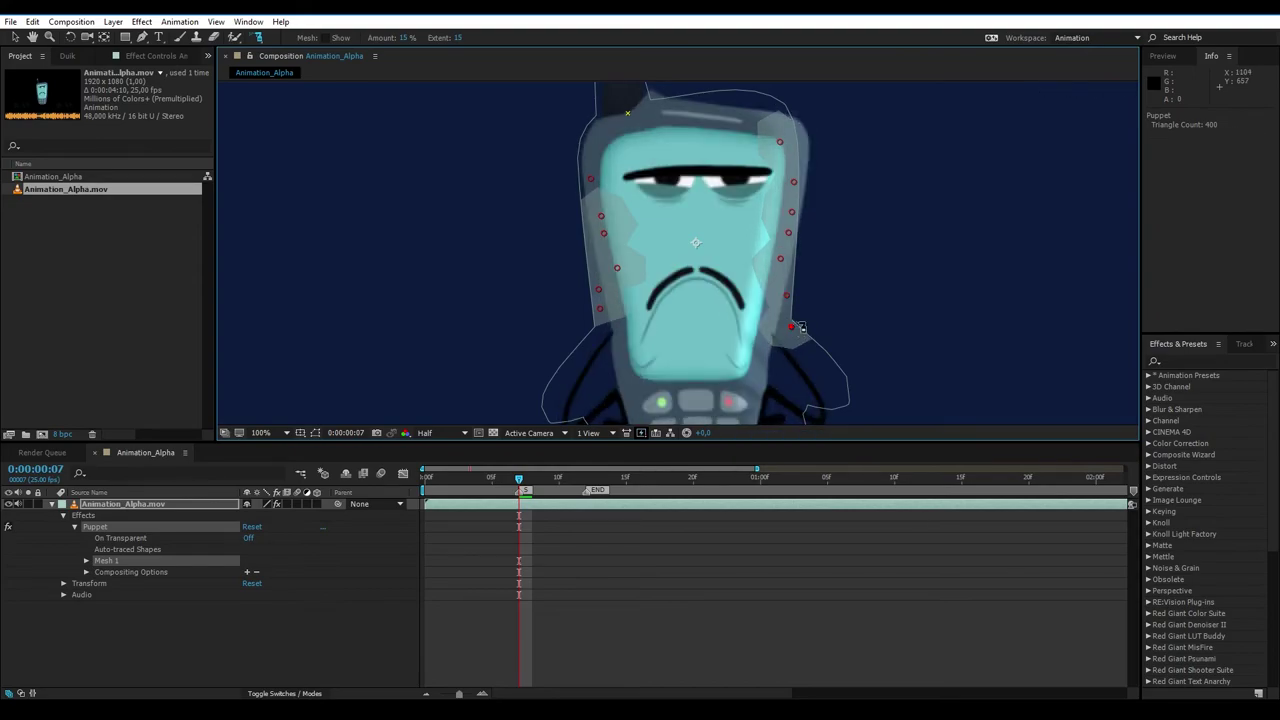
Add starch pins along the phone's top edge, on both sides of the antenna's base
drag(711, 241, 737, 310)
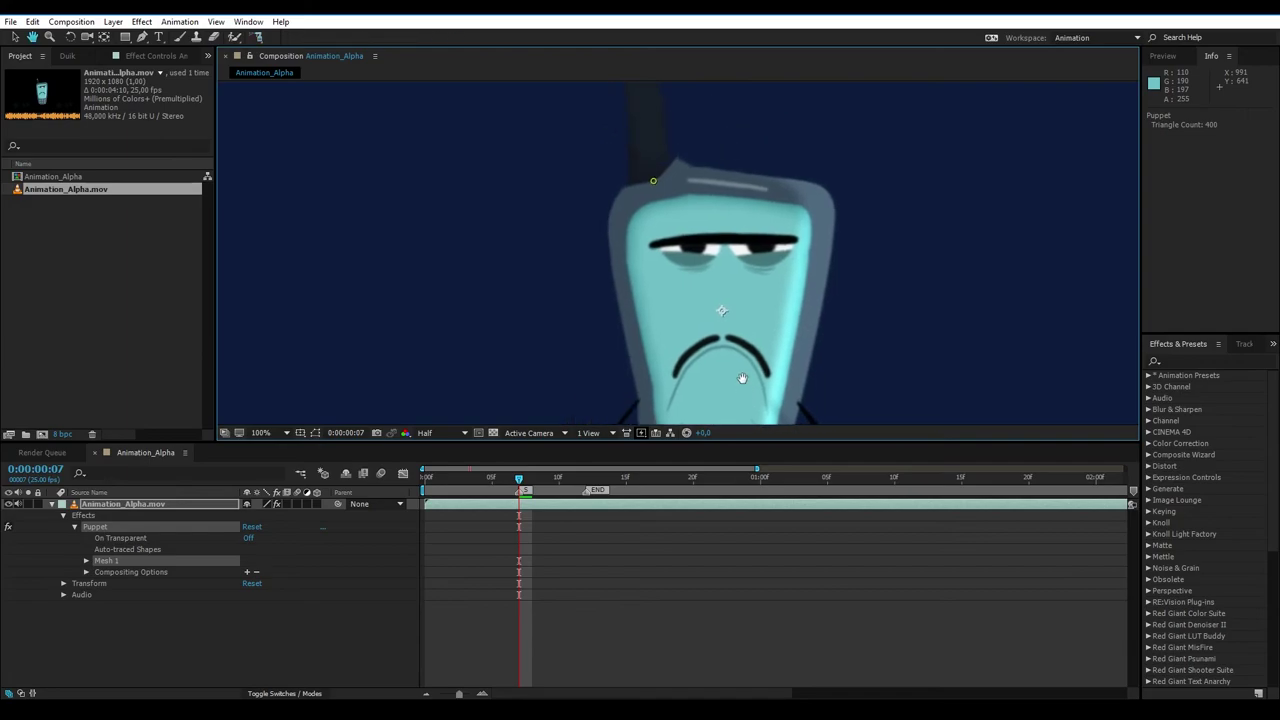
click(687, 174)
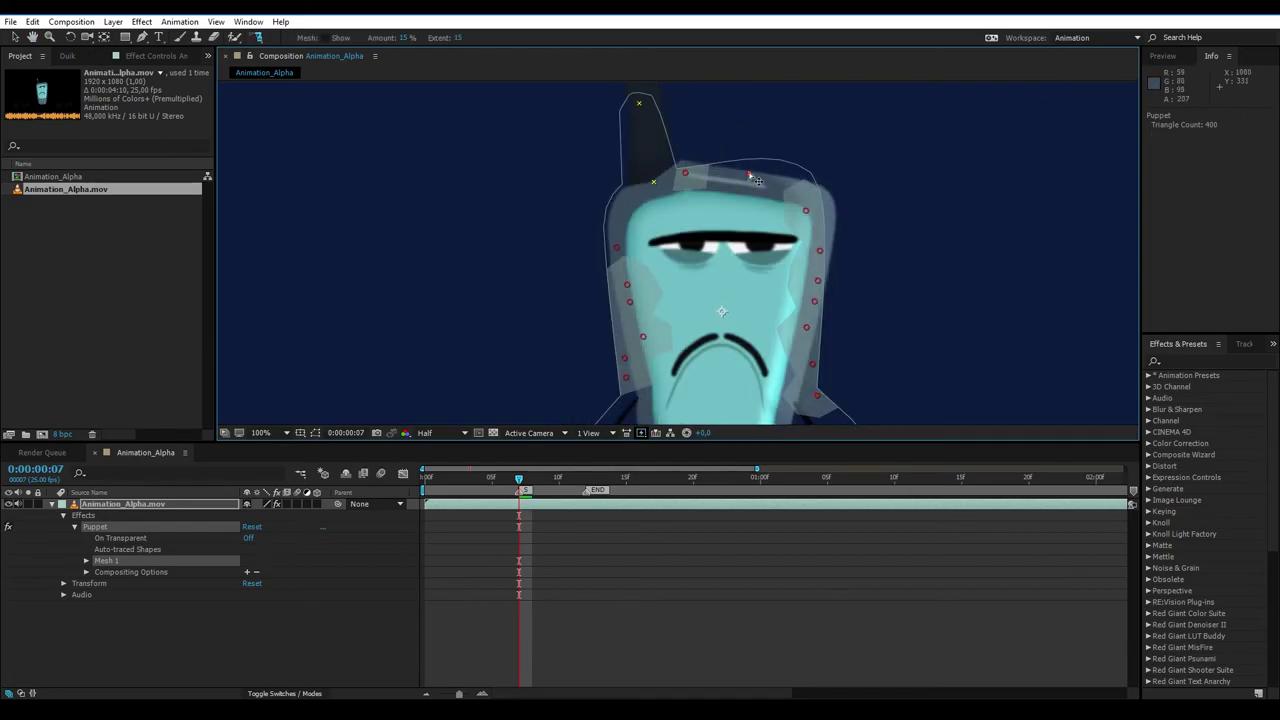
click(718, 169)
click(633, 195)
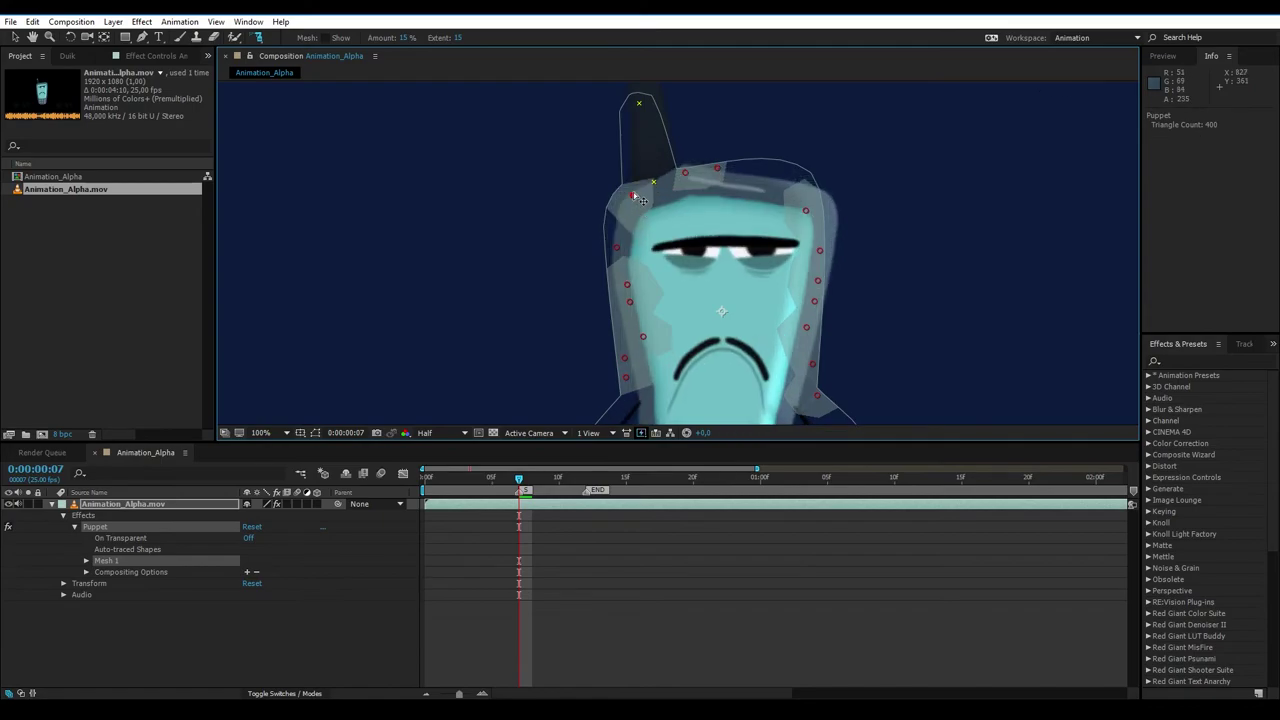
key(h)
scroll(672, 192, down, 2)
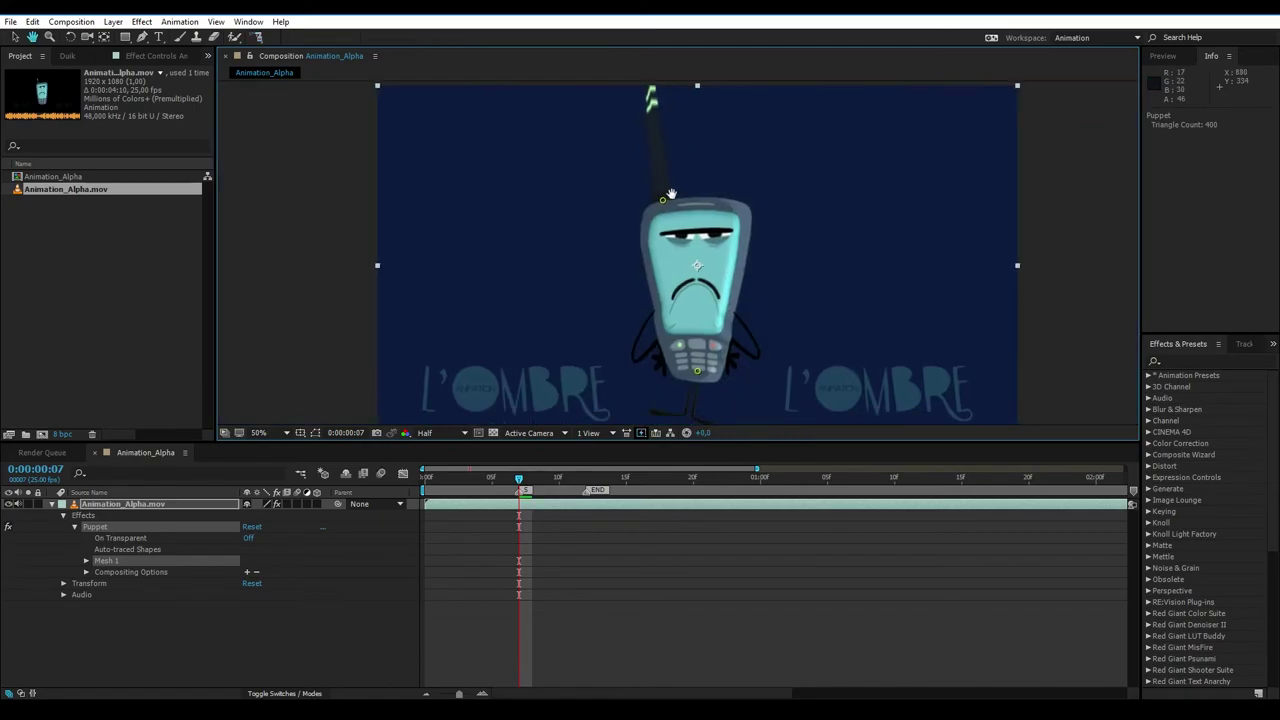
key(ctrl+p)
Add starch pins above the left arm, beside the keypad's right side and in the gap near the body's upper-left corner
scroll(660, 287, up, 2)
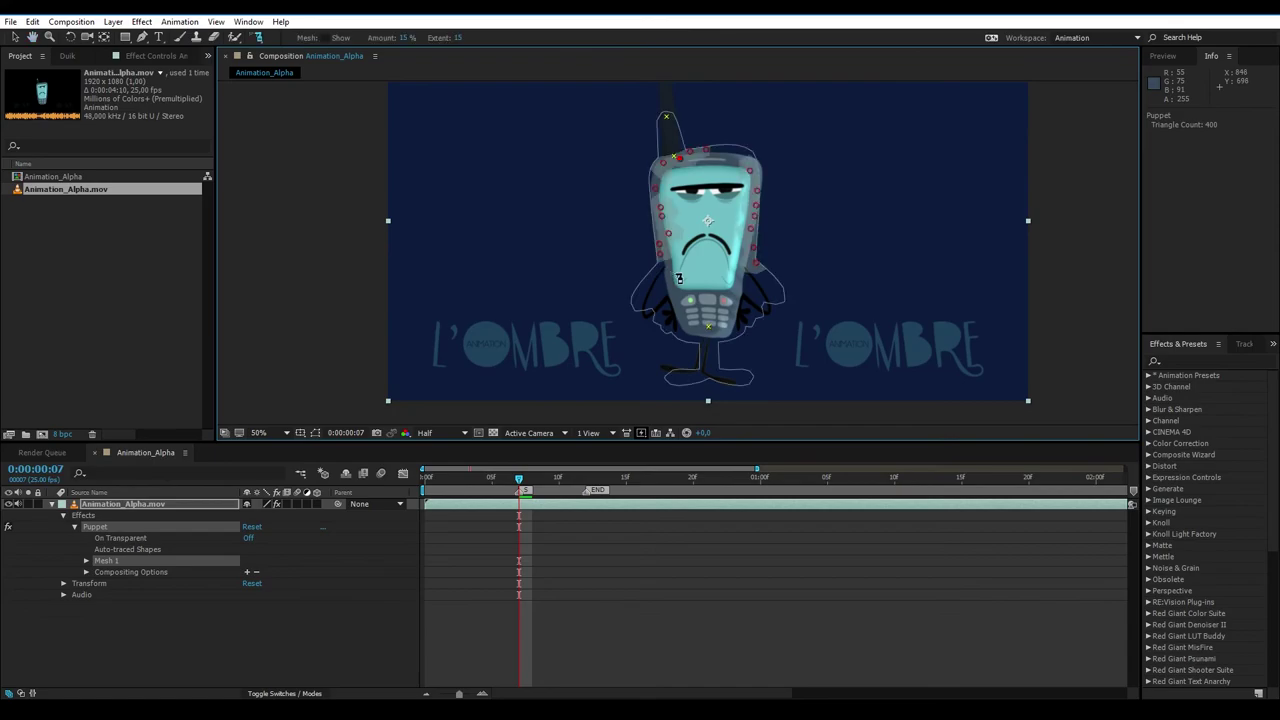
click(647, 283)
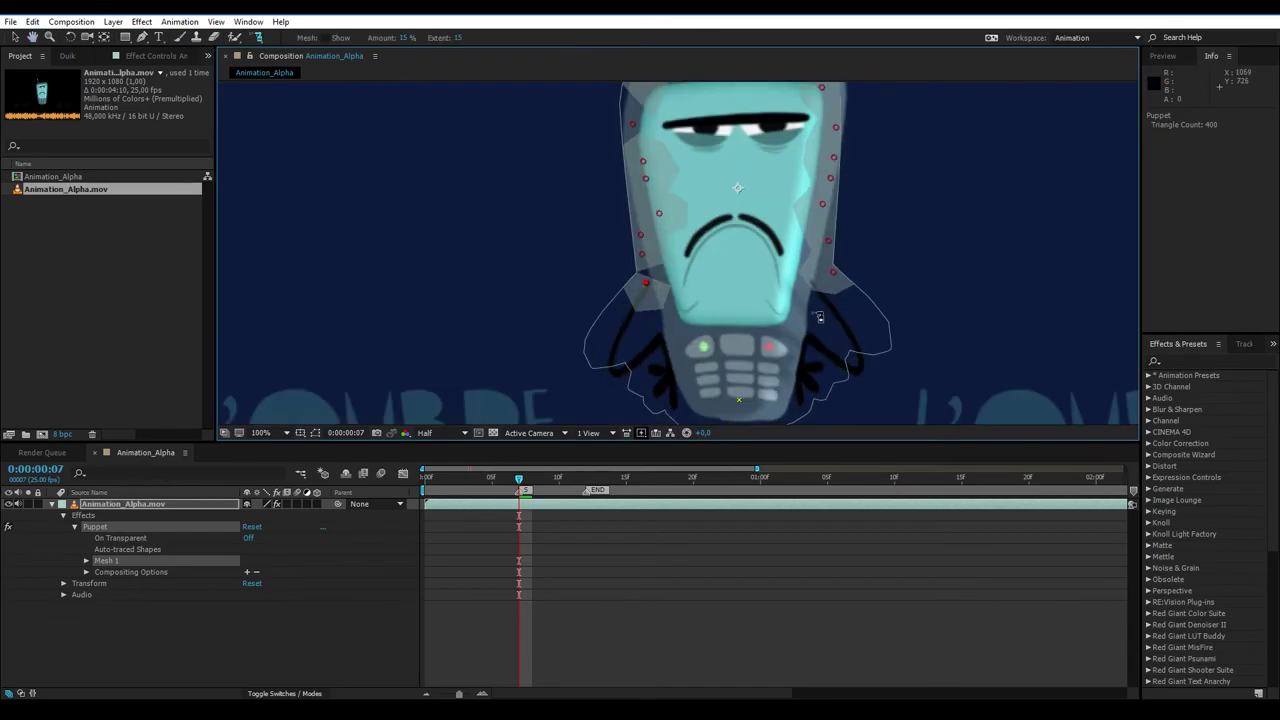
click(805, 322)
click(796, 344)
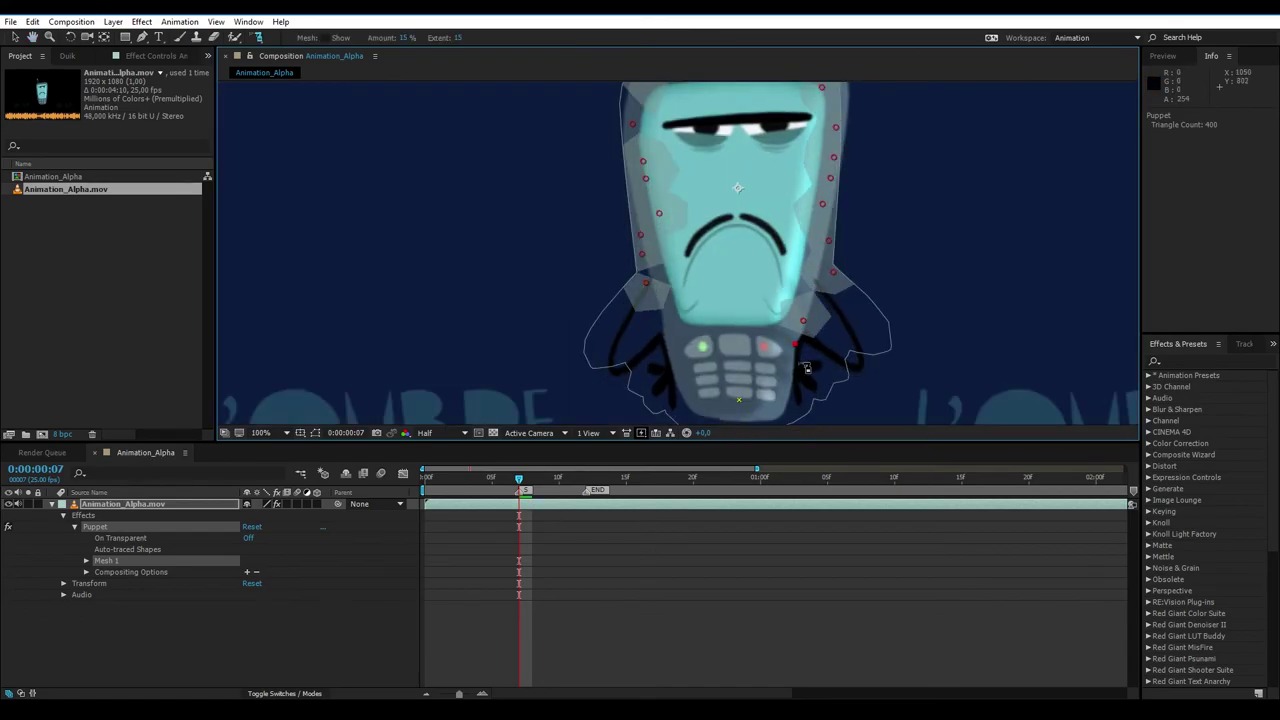
drag(797, 345, 808, 358)
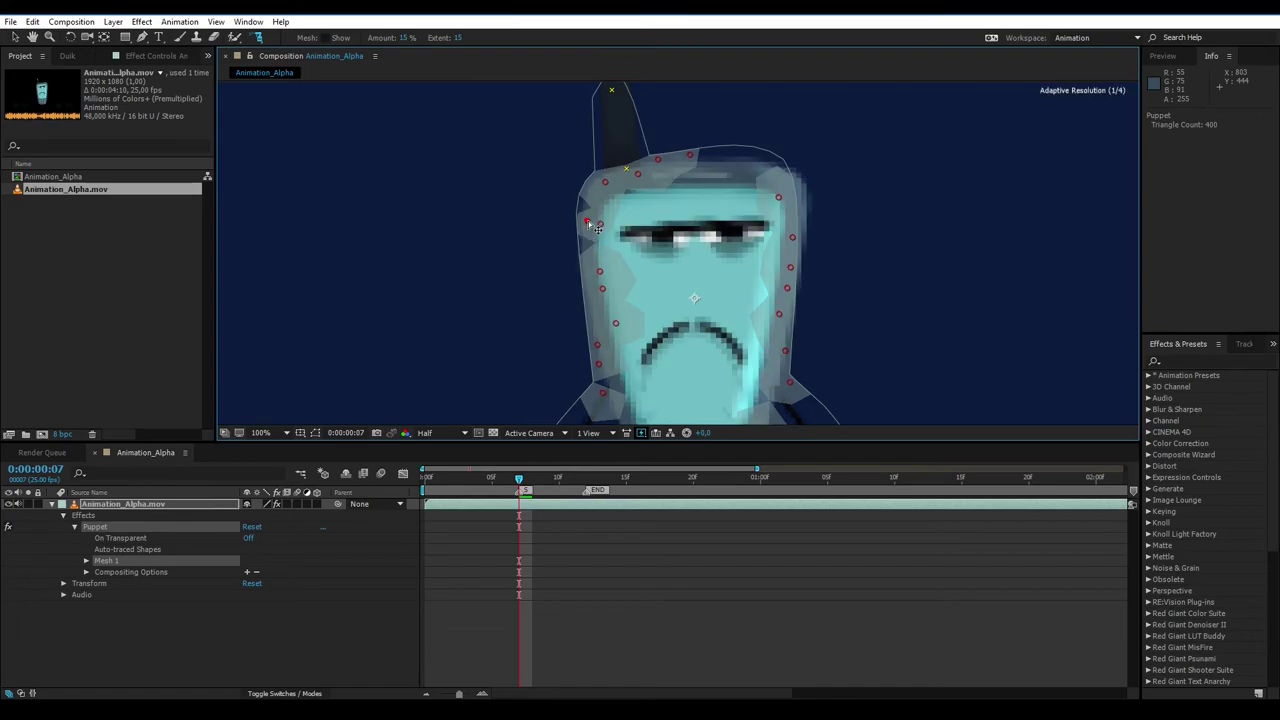
drag(605, 230, 596, 243)
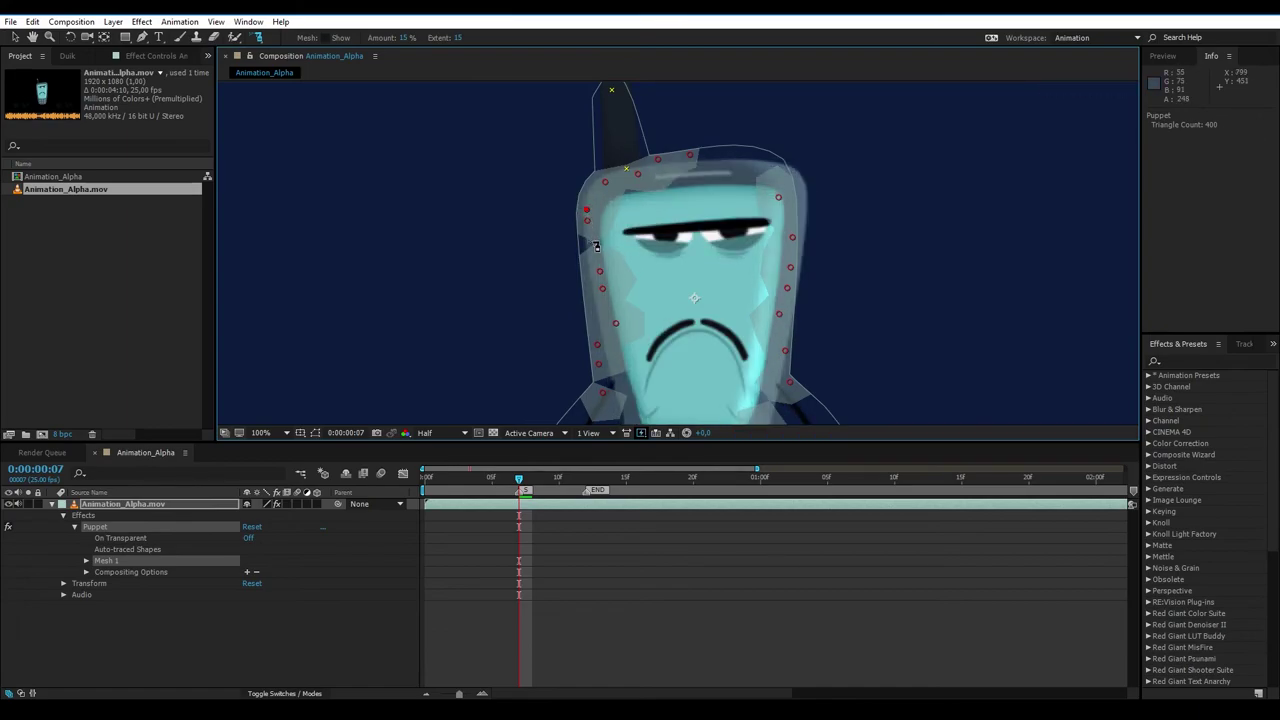
key(v)
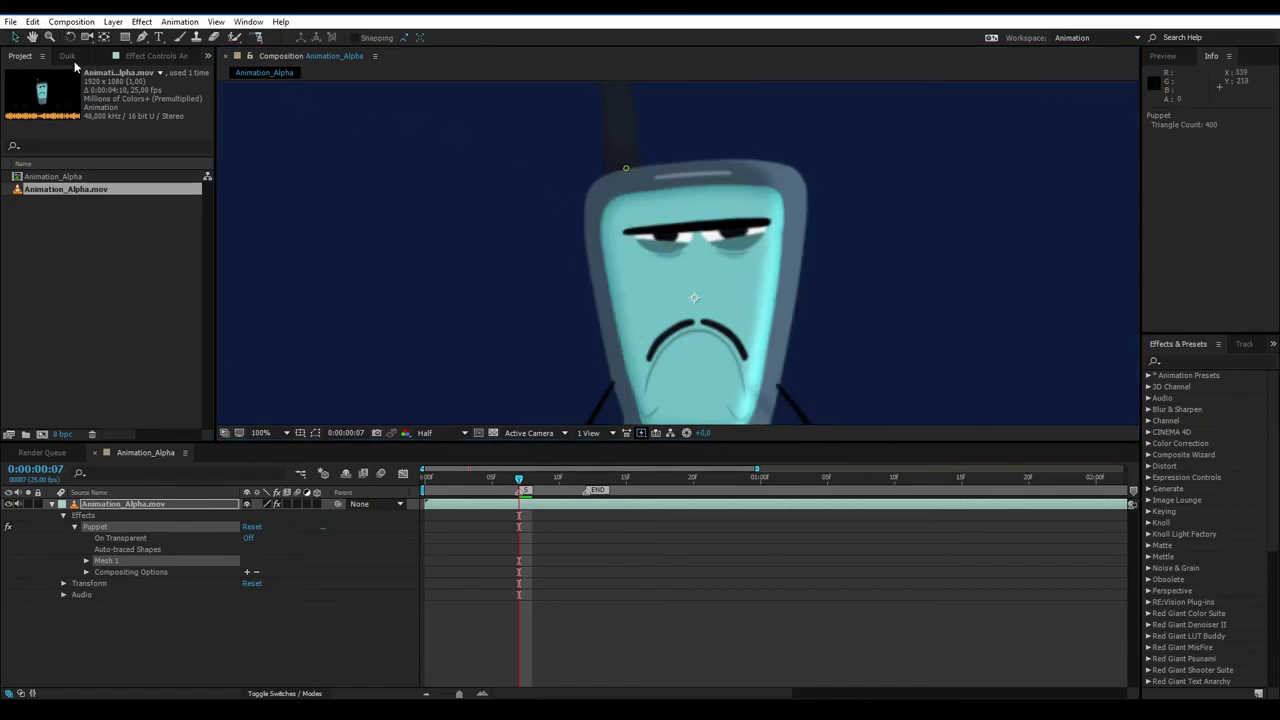
Test the starched rig by moving the antenna's tip pin down and up, leaving the antenna short and tilted slightly left
scroll(555, 250, down, 2)
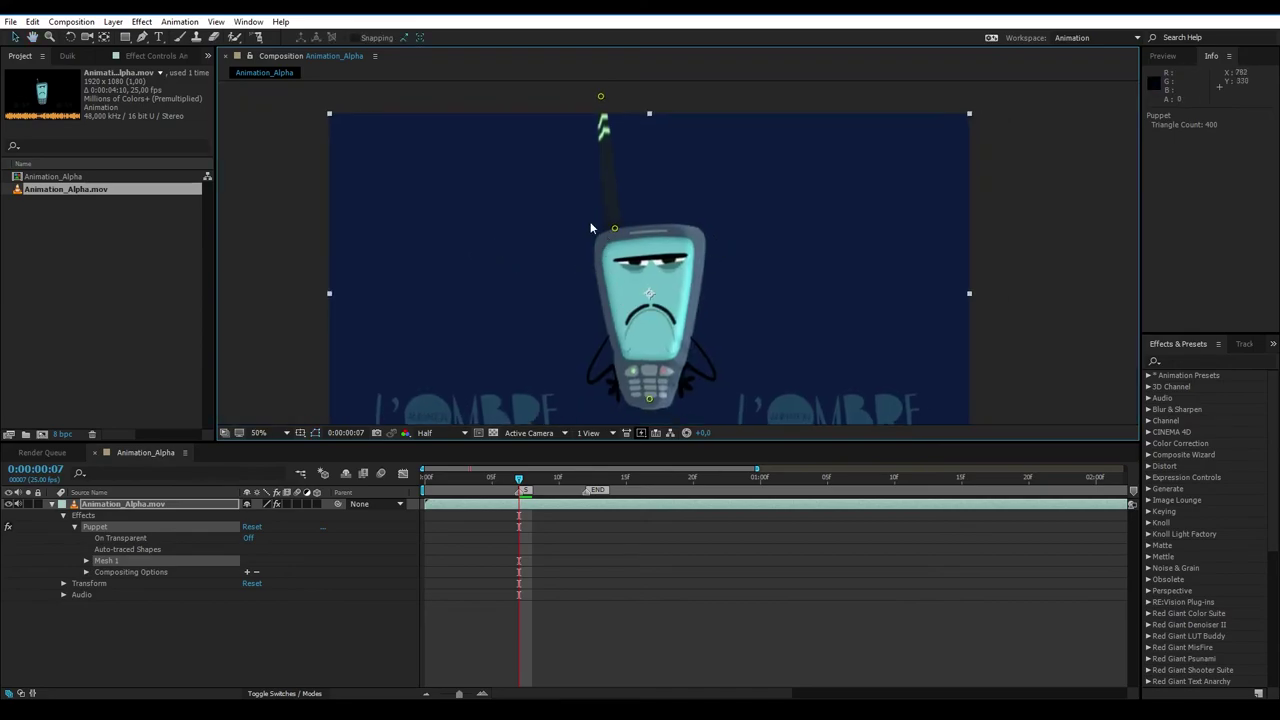
drag(601, 97, 611, 150)
mouse_move(601, 115)
mouse_down()
mouse_move(635, 255)
mouse_move(600, 130)
mouse_move(667, 155)
mouse_move(644, 153)
mouse_move(657, 152)
mouse_move(650, 245)
mouse_move(585, 225)
mouse_move(603, 100)
mouse_move(607, 157)
mouse_move(607, 112)
mouse_up()
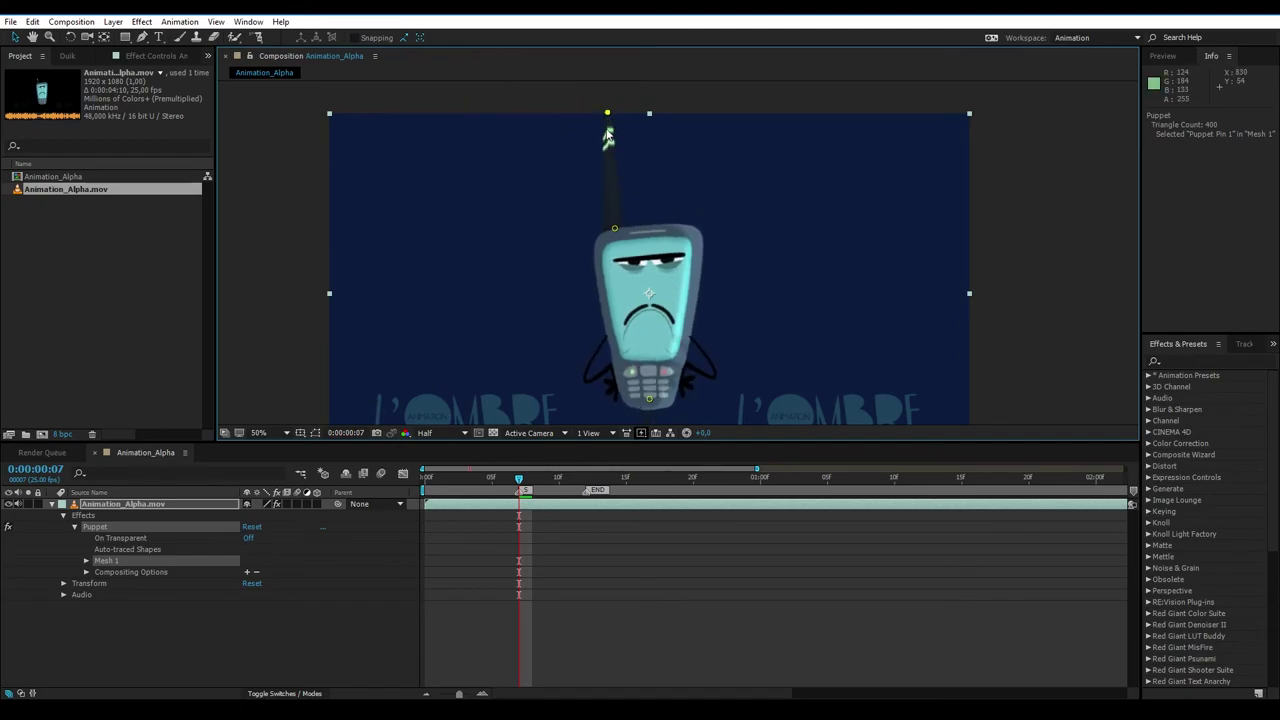
drag(607, 113, 617, 180)
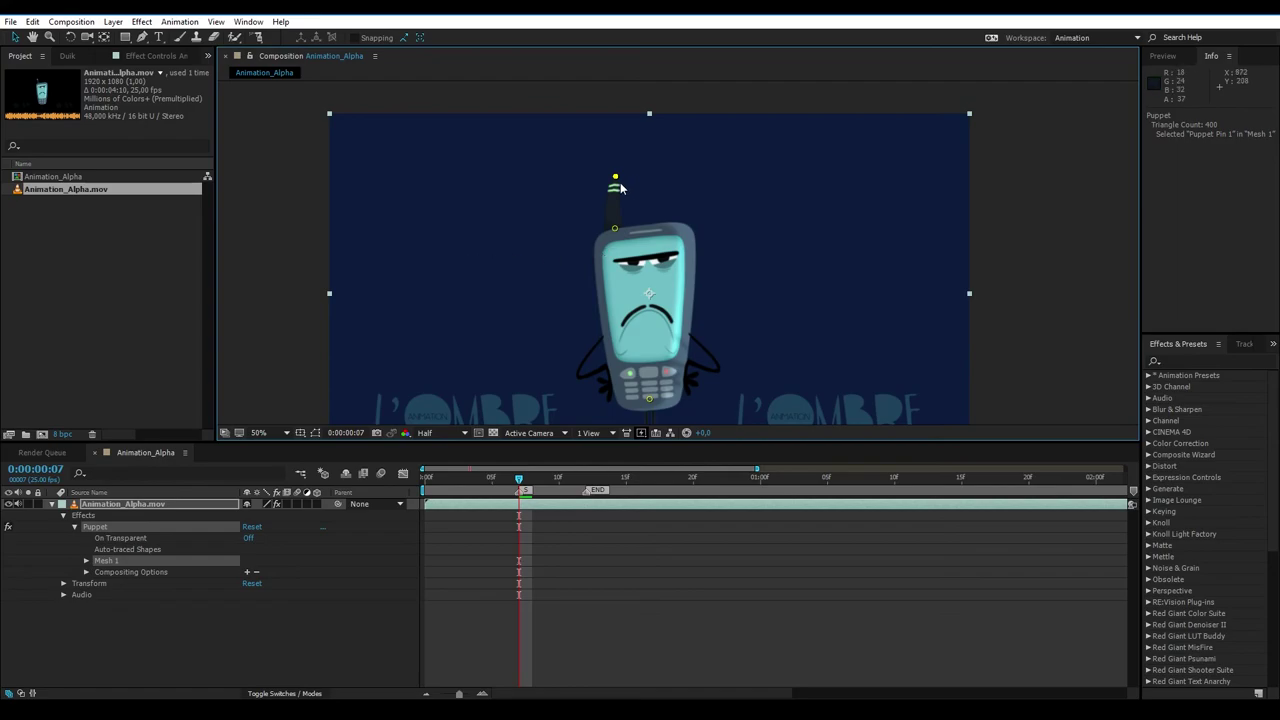
click(151, 620)
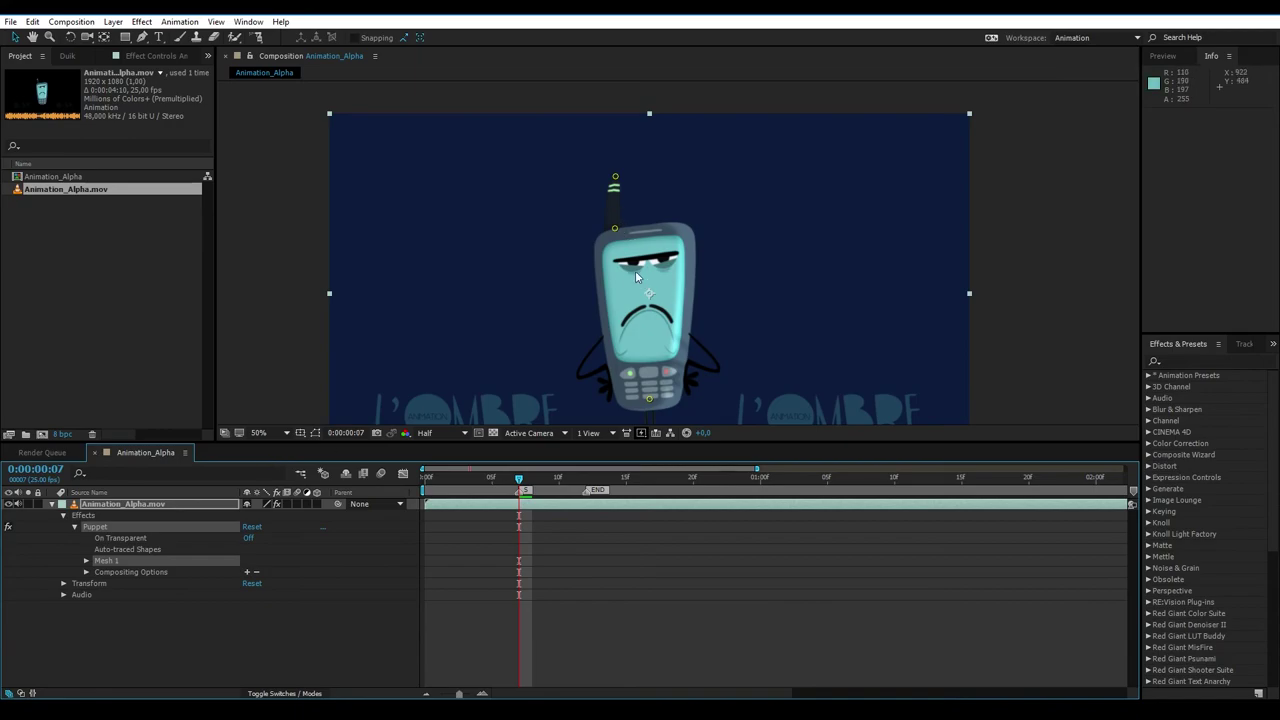
mouse_move(615, 177)
mouse_down()
mouse_move(606, 145)
mouse_move(605, 172)
mouse_up()
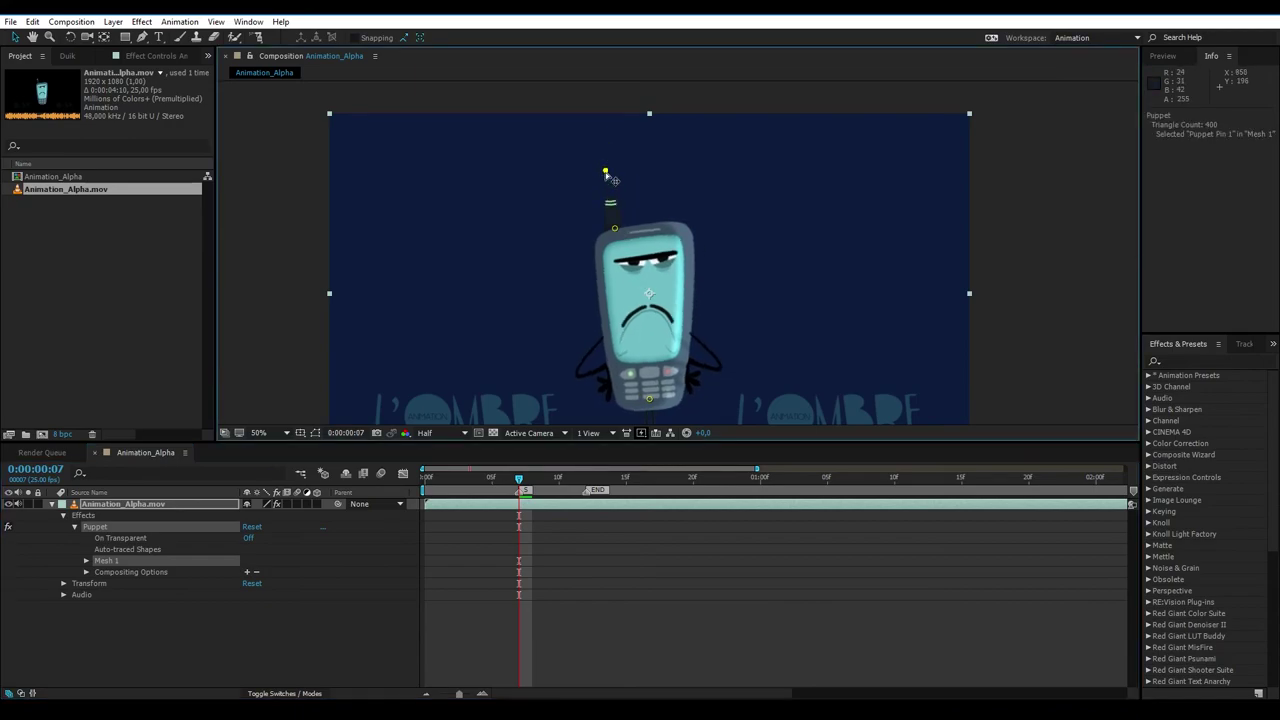
Delete Mesh 1 from the layer's Puppet effect
click(141, 614)
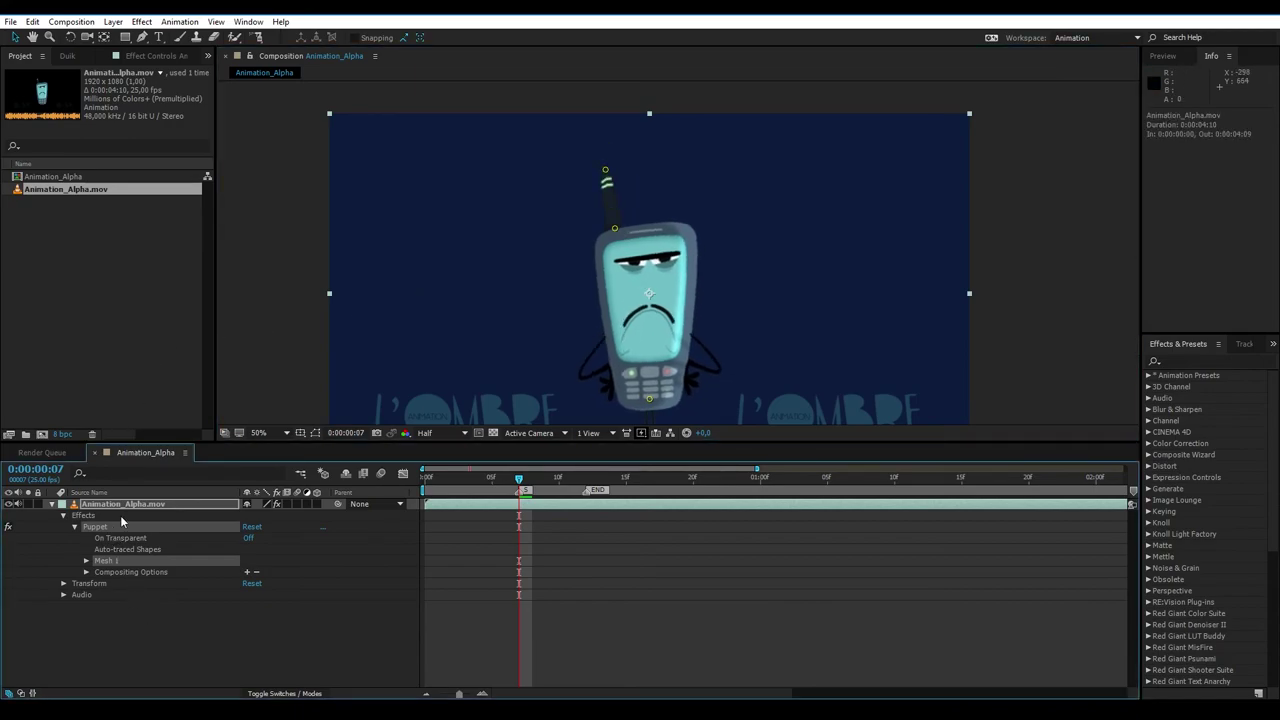
key(Delete)
click(117, 588)
Draw a closed seven-point Pen mask around the antenna on the Animation_Alpha.mov layer, following the phone's top edge at its base
click(111, 500)
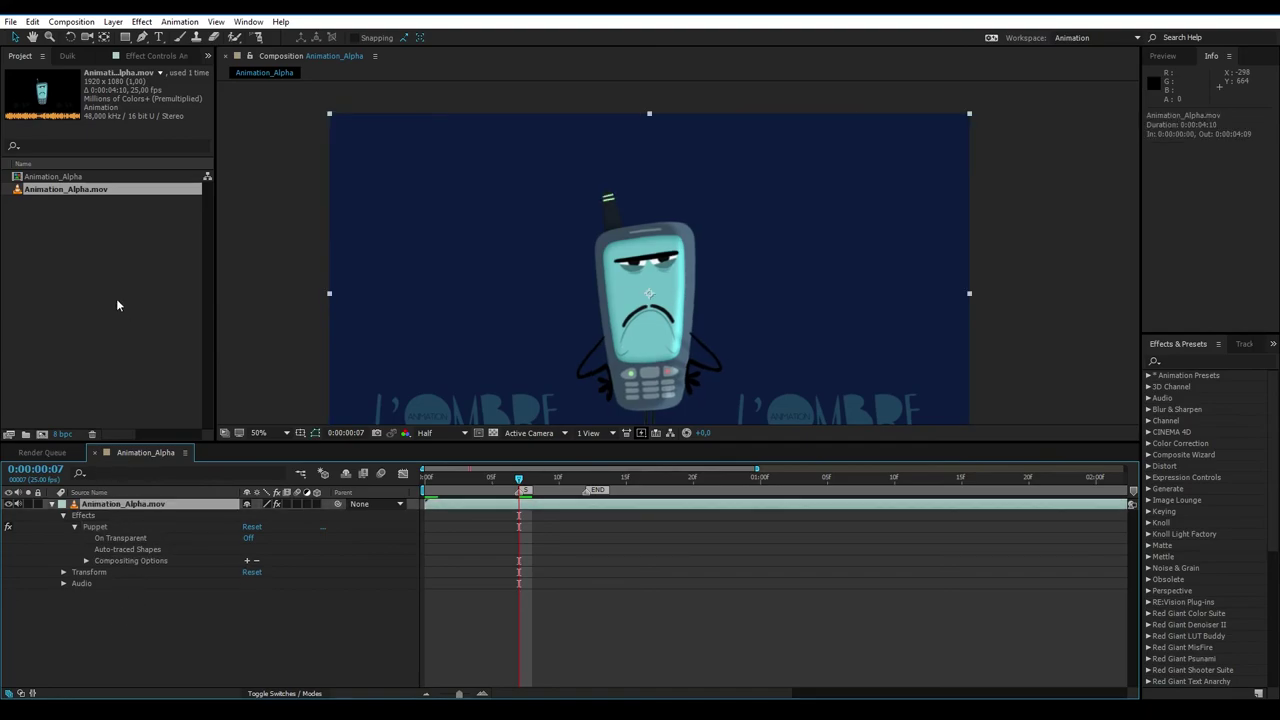
click(142, 37)
click(157, 503)
scroll(578, 178, up, 2)
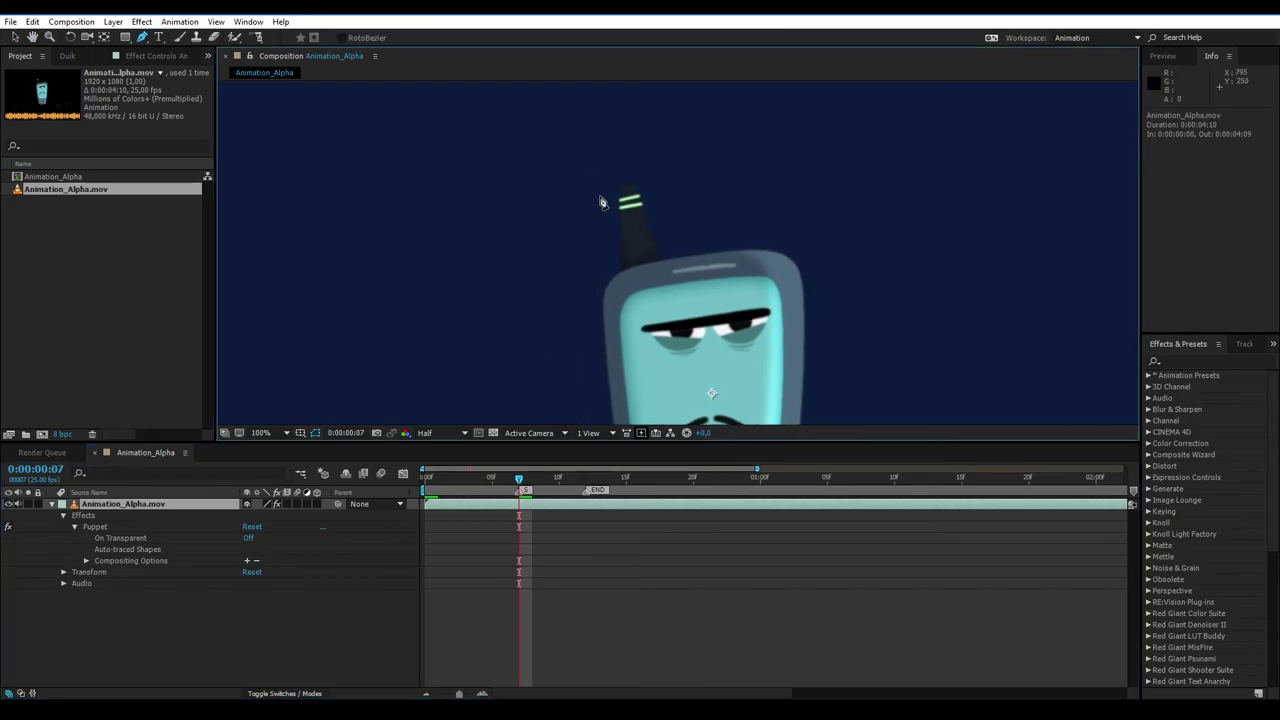
click(589, 165)
click(598, 273)
click(622, 271)
click(659, 262)
click(696, 242)
click(690, 169)
click(642, 144)
click(589, 165)
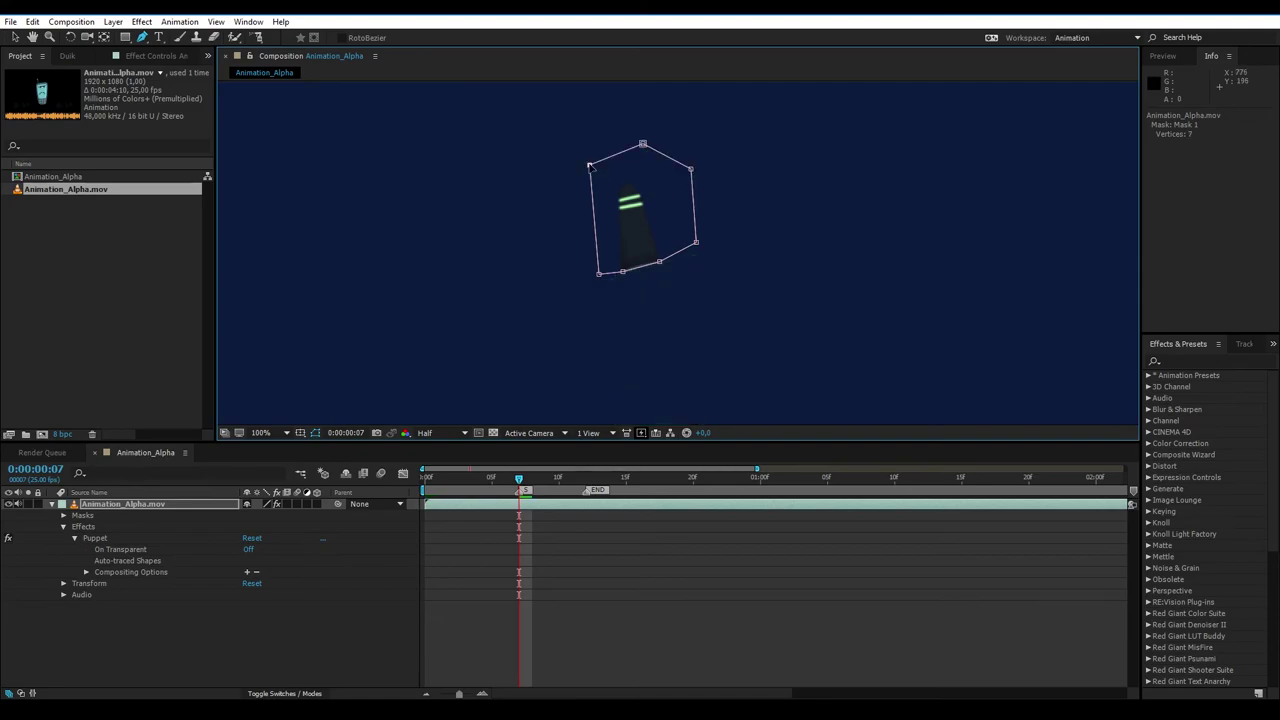
Duplicate the masked Animation_Alpha.mov layer
click(271, 614)
click(125, 503)
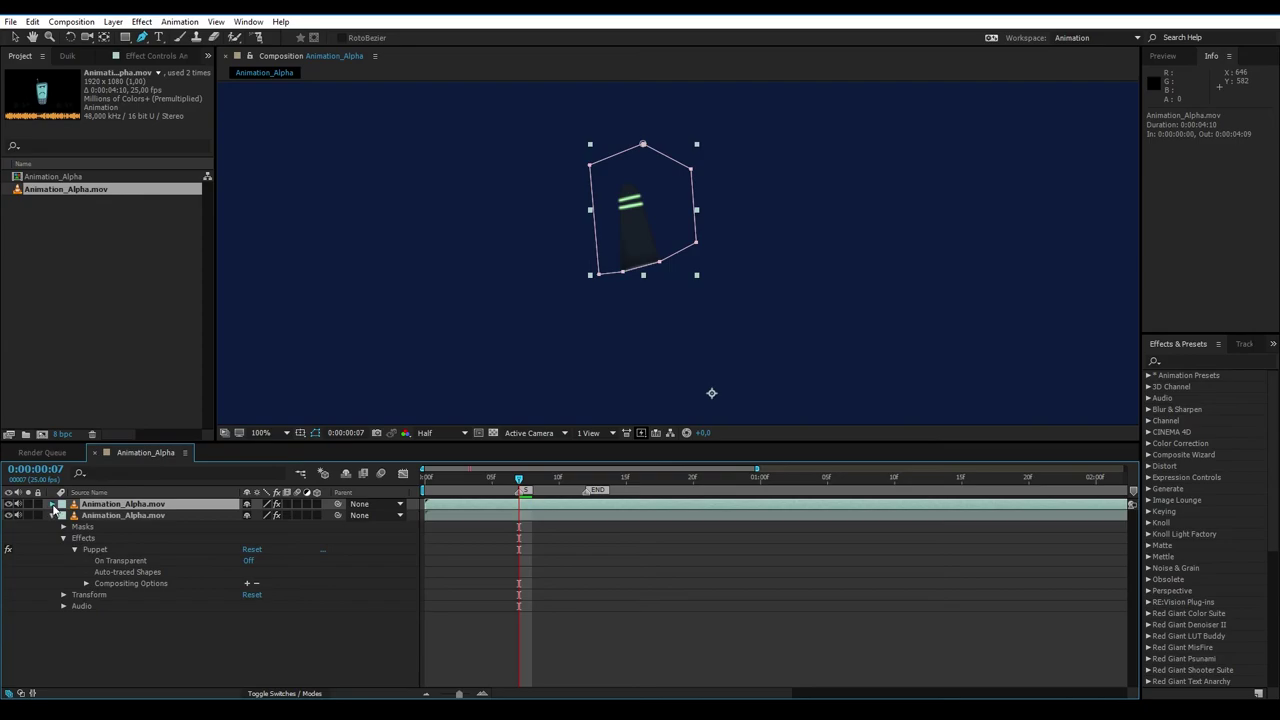
key(ctrl+d)
Reveal the Mask 1 path property on both Animation_Alpha.mov layers
click(63, 515)
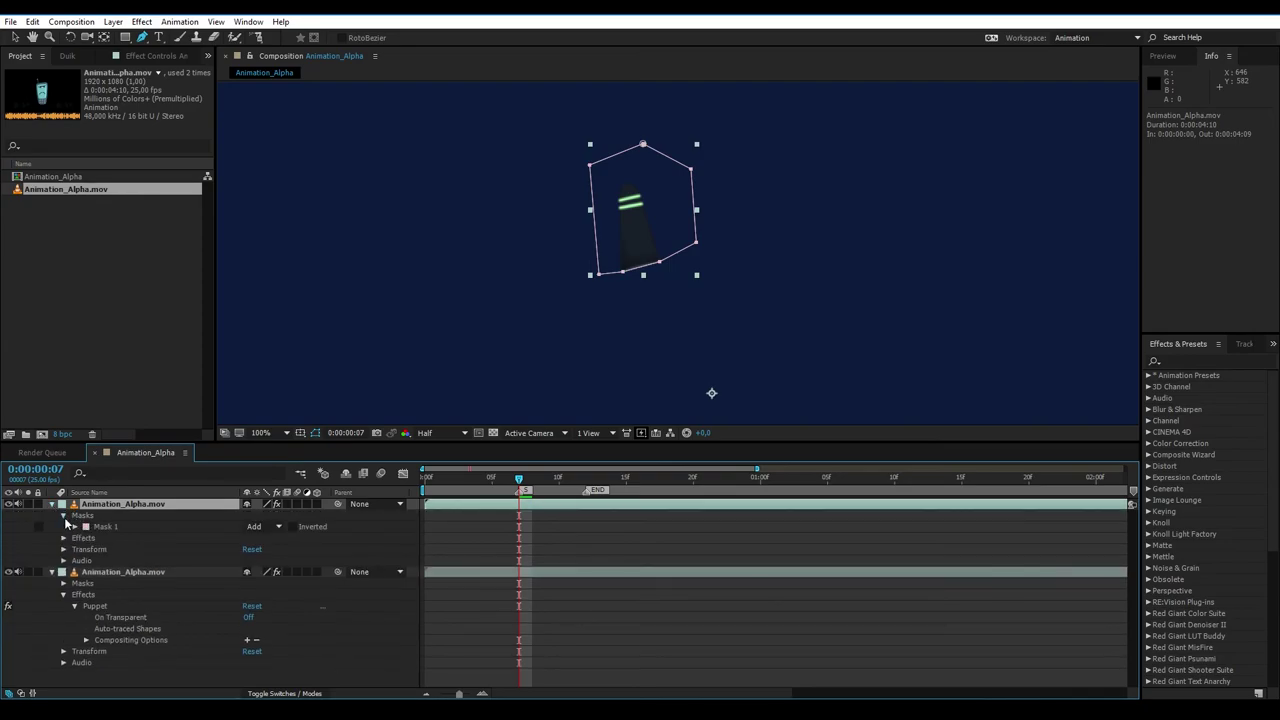
click(86, 584)
key(m)
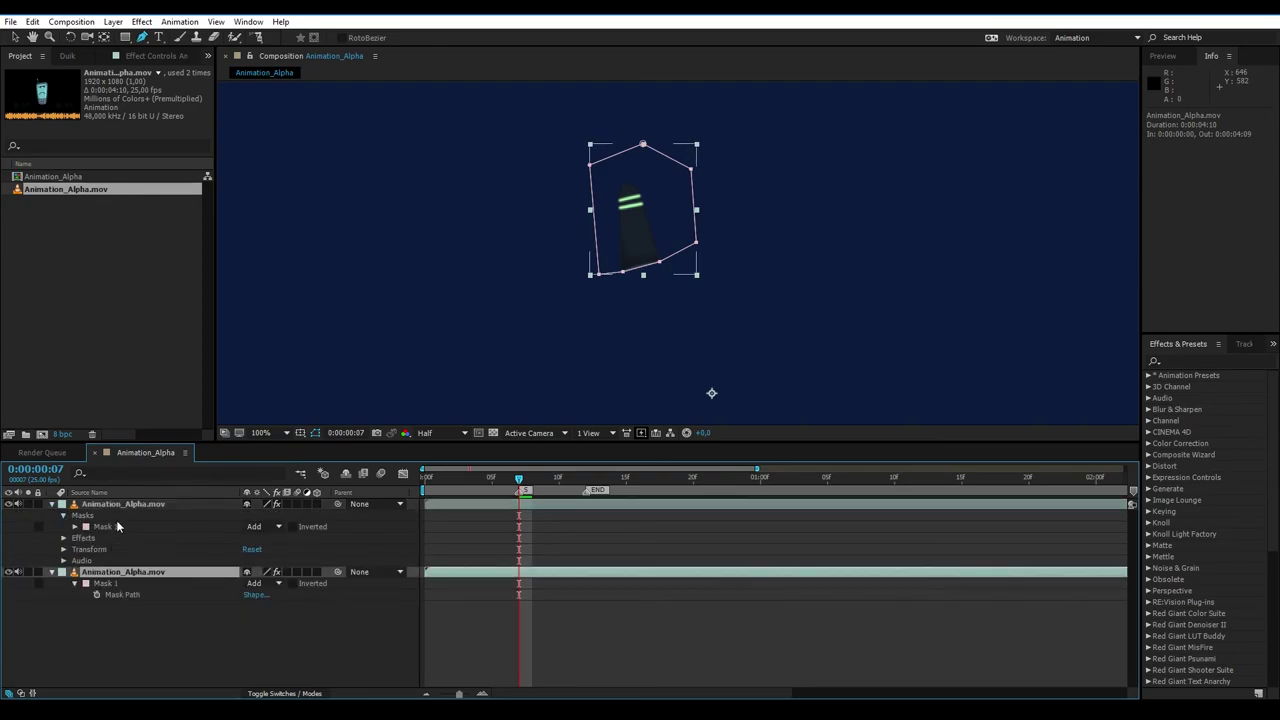
click(126, 504)
key(m)
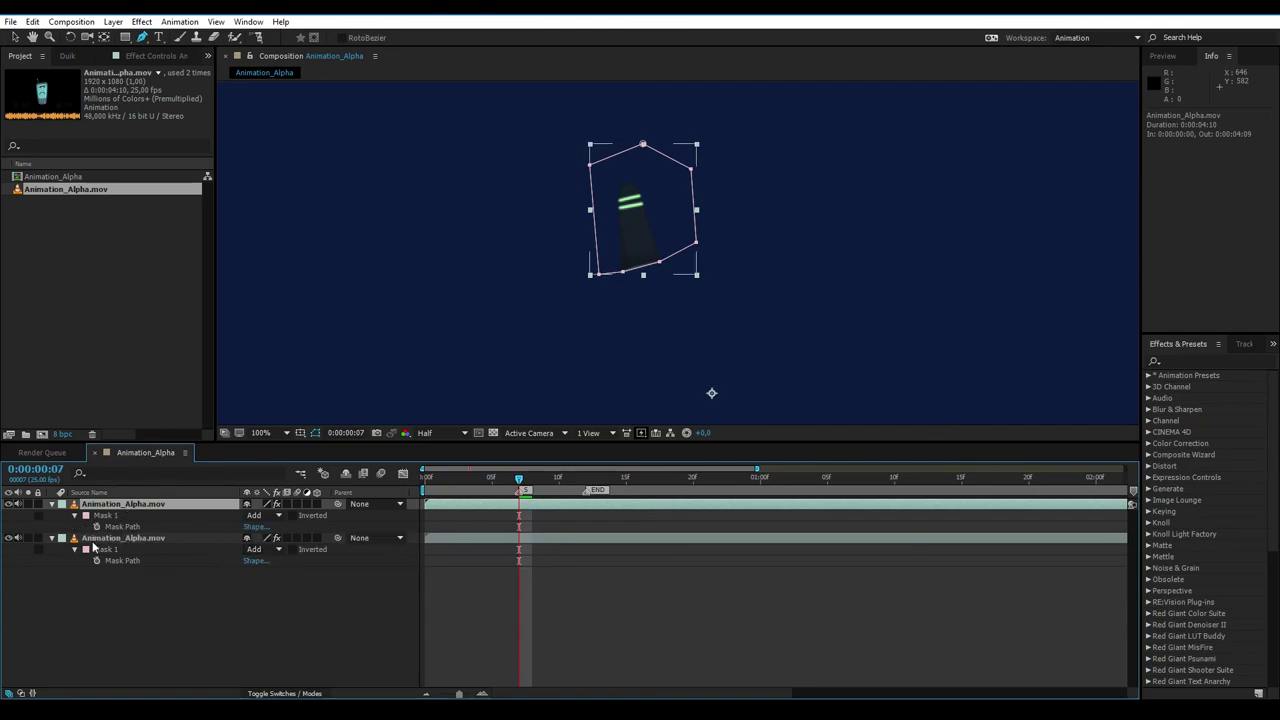
Set the mode of Mask 1 on the upper Animation_Alpha.mov layer to Subtract
click(178, 540)
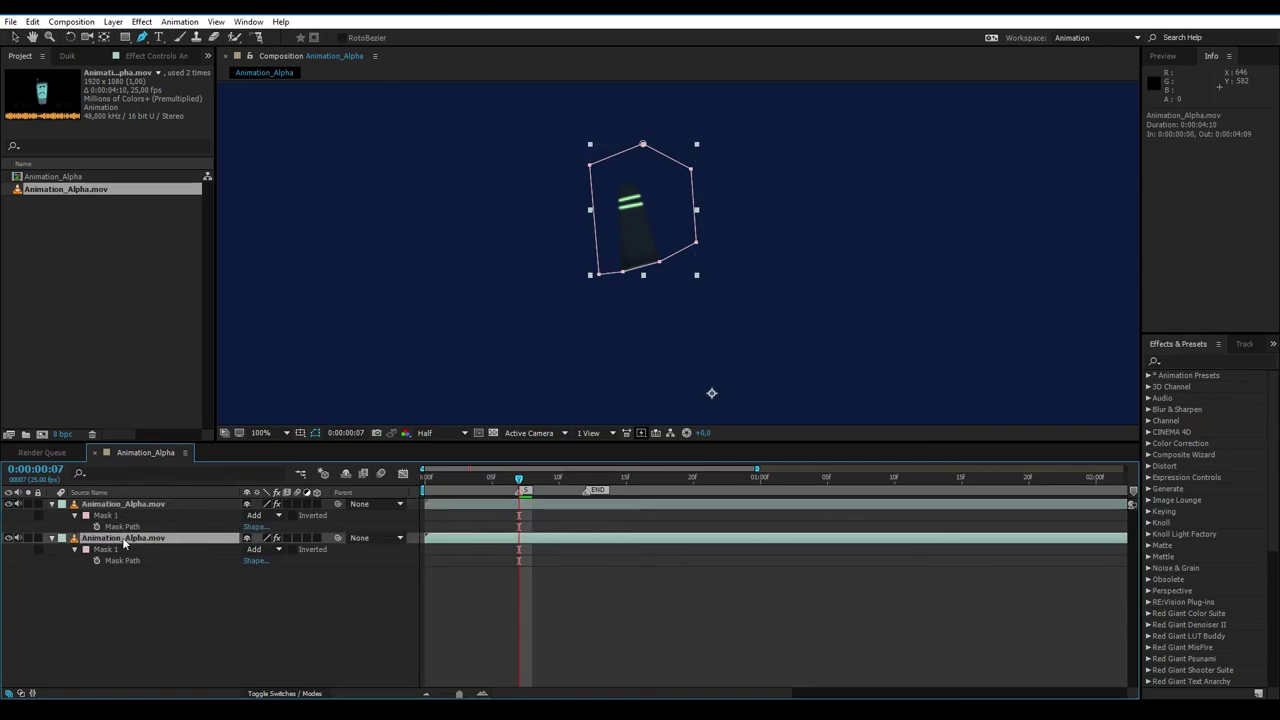
click(258, 515)
click(280, 558)
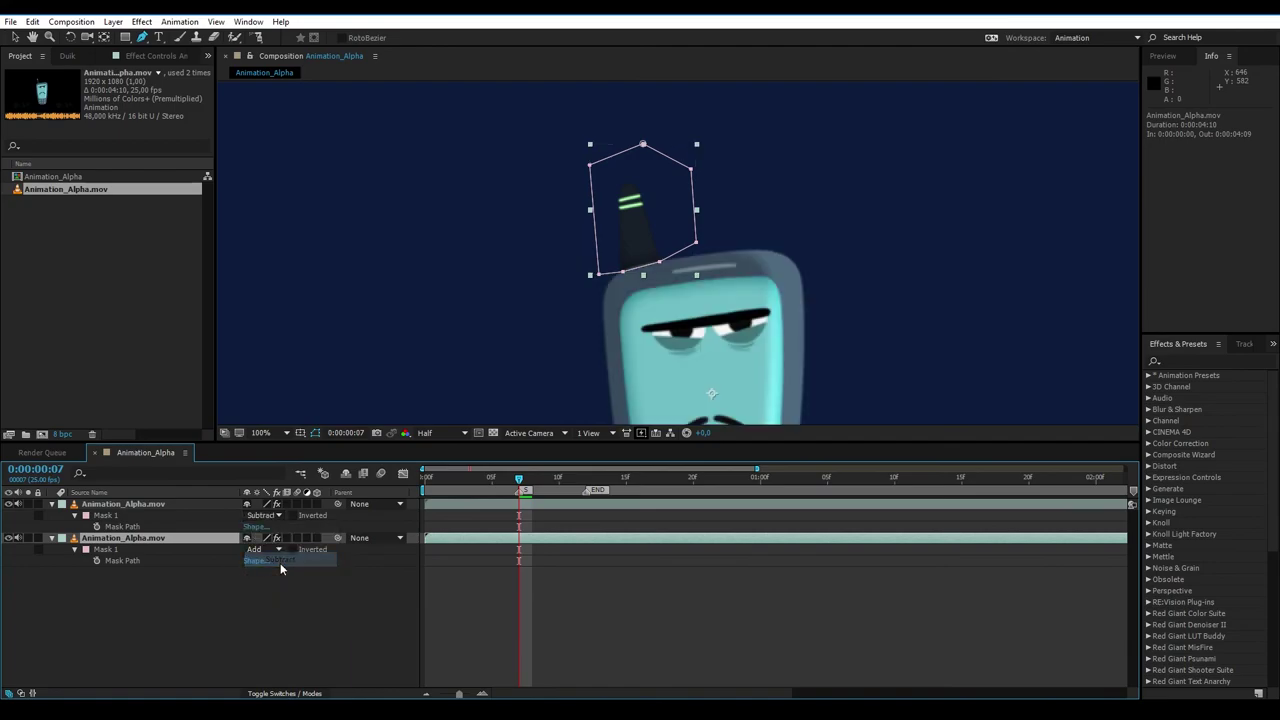
Hide the lower Animation_Alpha.mov layer to check the body without its antenna, and turn its visibility back on
click(8, 538)
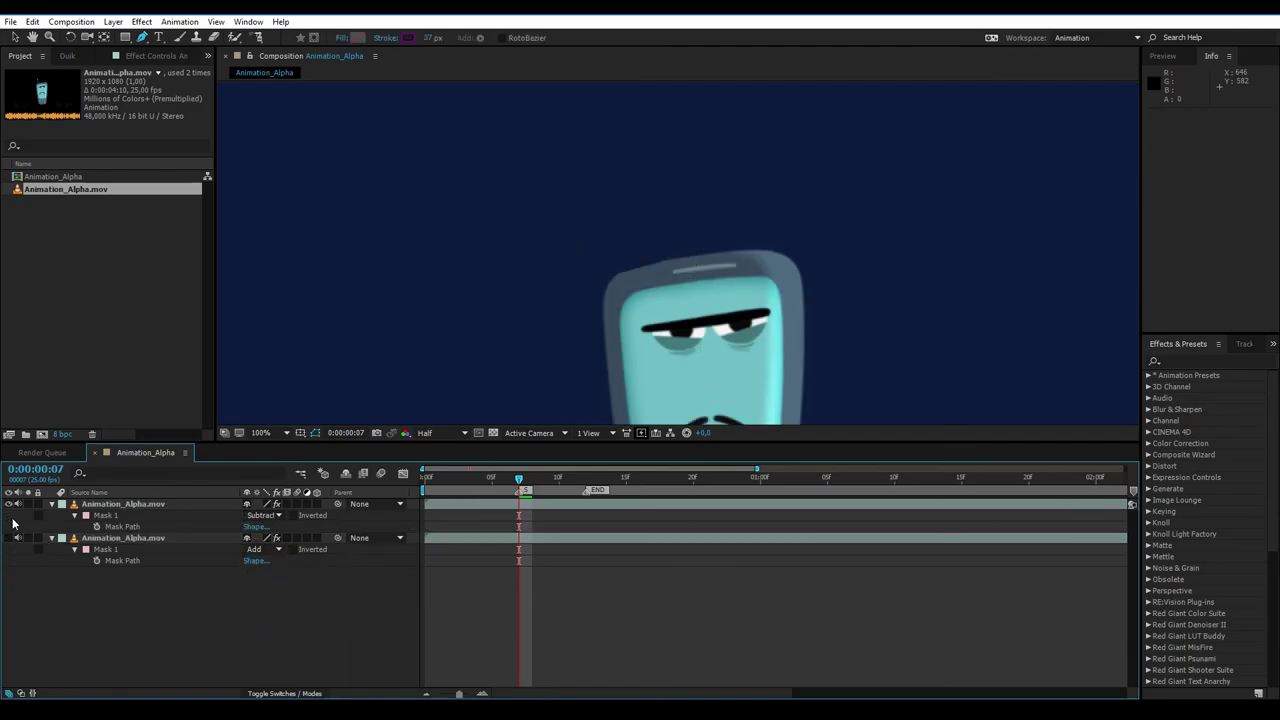
click(135, 503)
drag(471, 309, 428, 293)
click(141, 502)
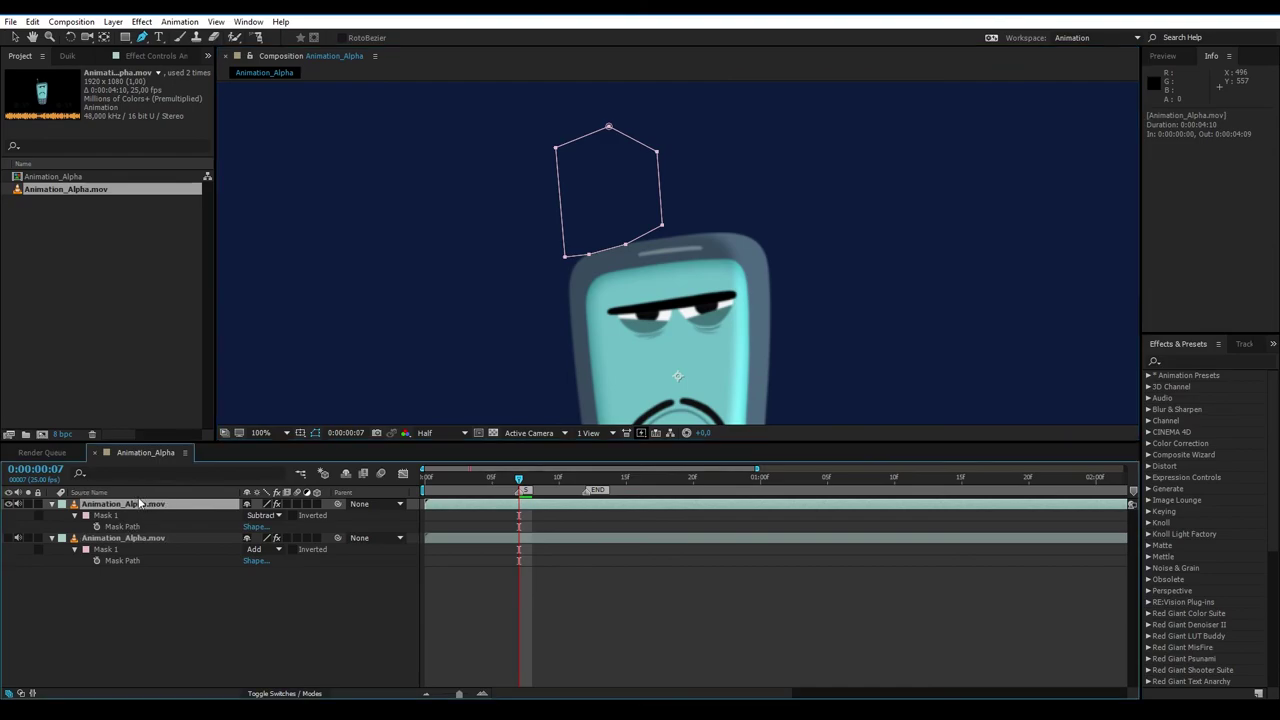
click(140, 541)
click(8, 538)
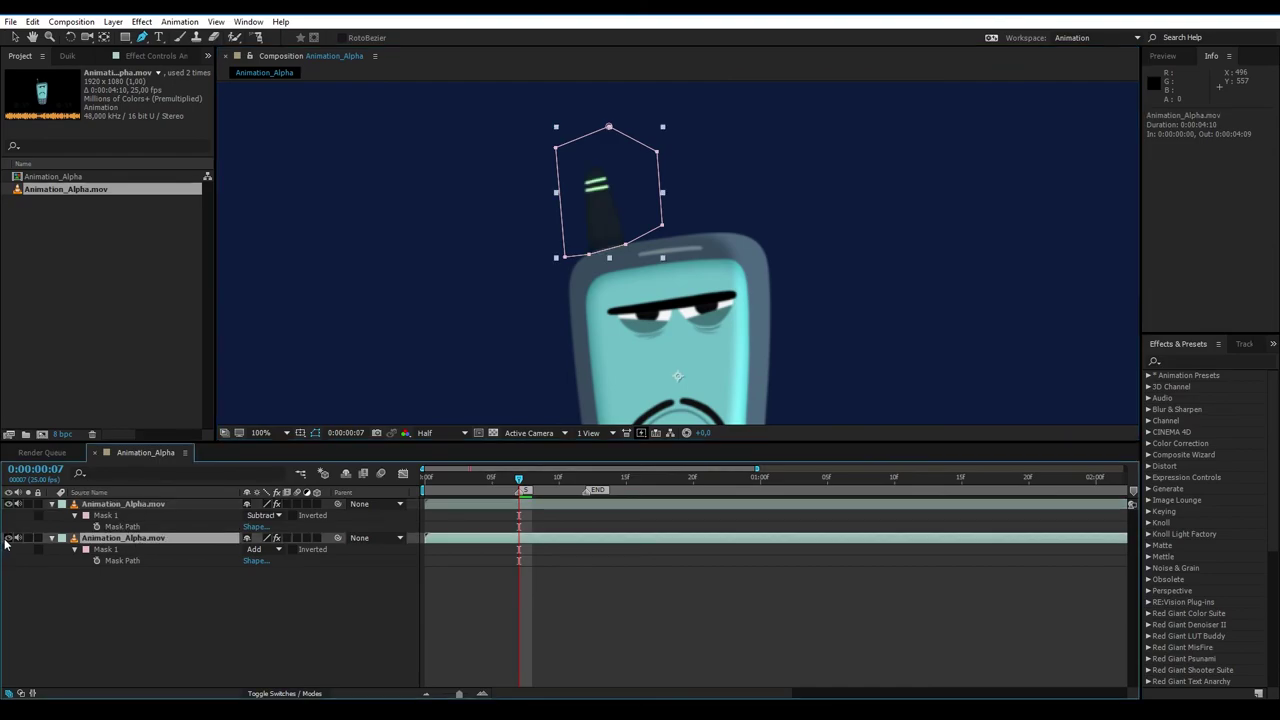
Place four Puppet pins on the lower Animation_Alpha.mov layer's antenna, three across its base and one near its tip
click(113, 588)
click(123, 541)
drag(257, 37, 280, 48)
click(609, 241)
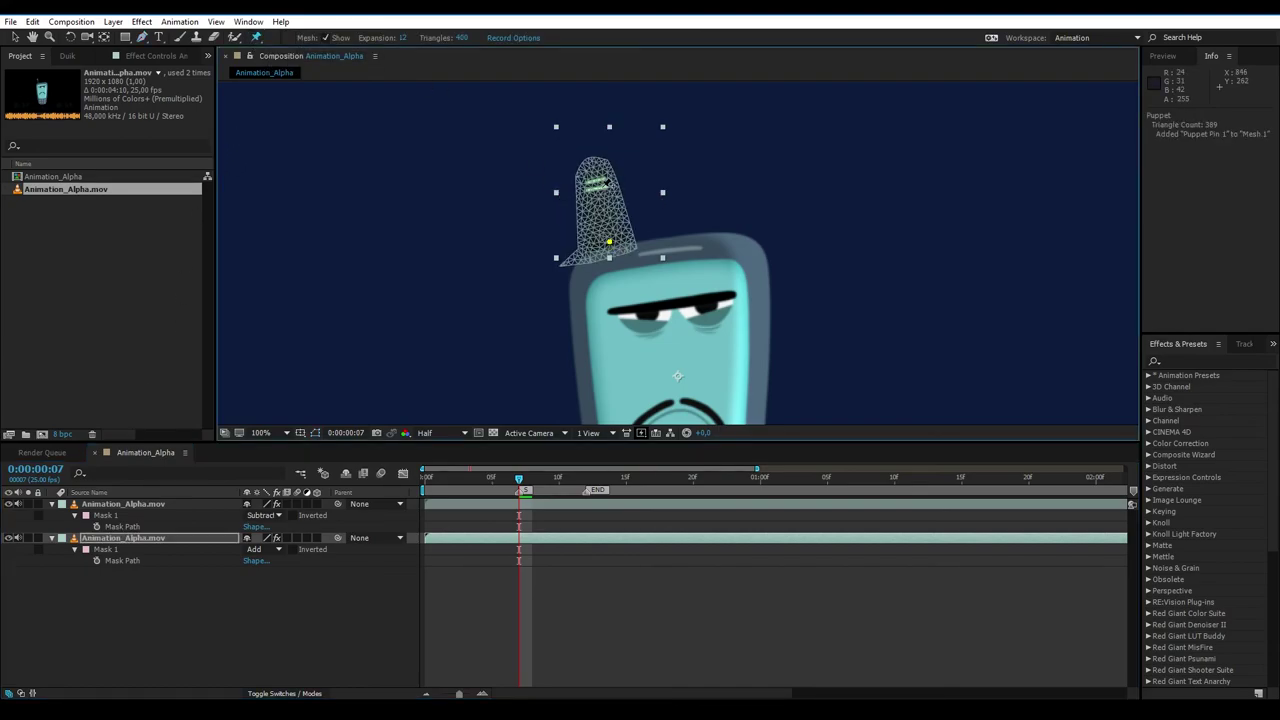
click(580, 125)
drag(570, 121, 574, 152)
click(617, 238)
click(575, 251)
Bend the antenna to the right by moving its tip pin, and check the deformation on the whole character
drag(572, 150, 616, 160)
click(612, 238)
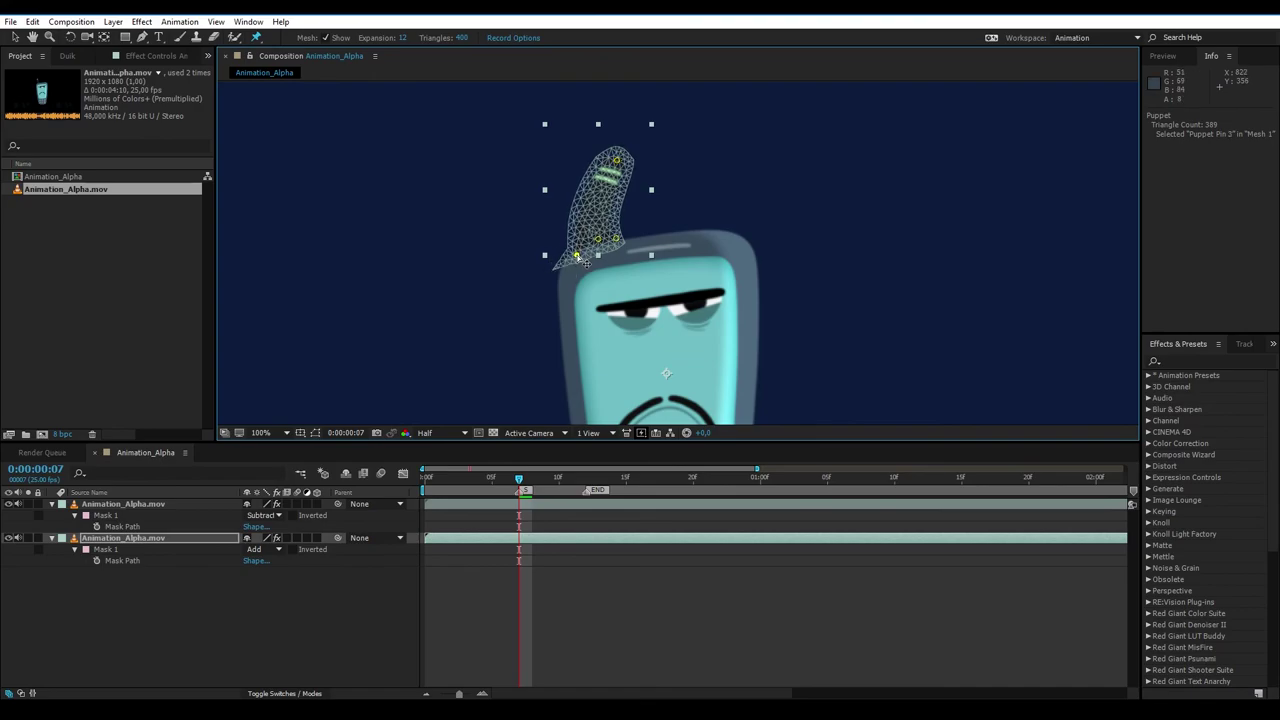
click(598, 239)
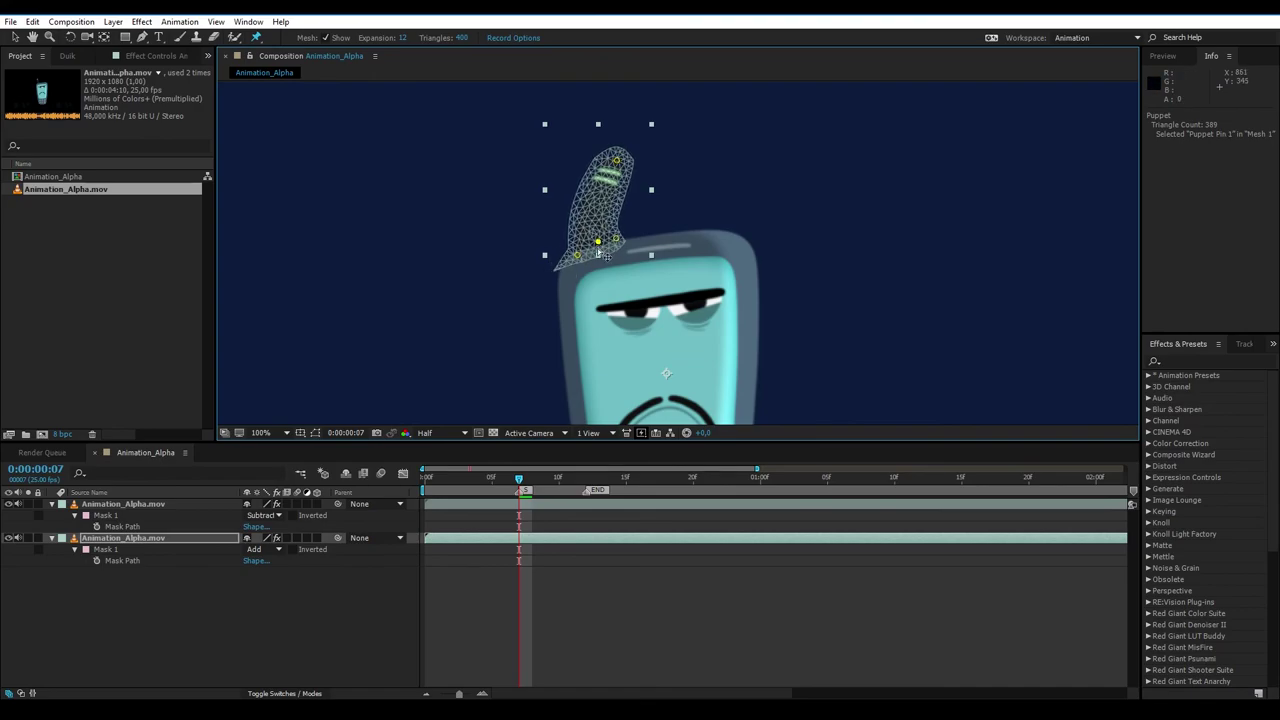
click(195, 594)
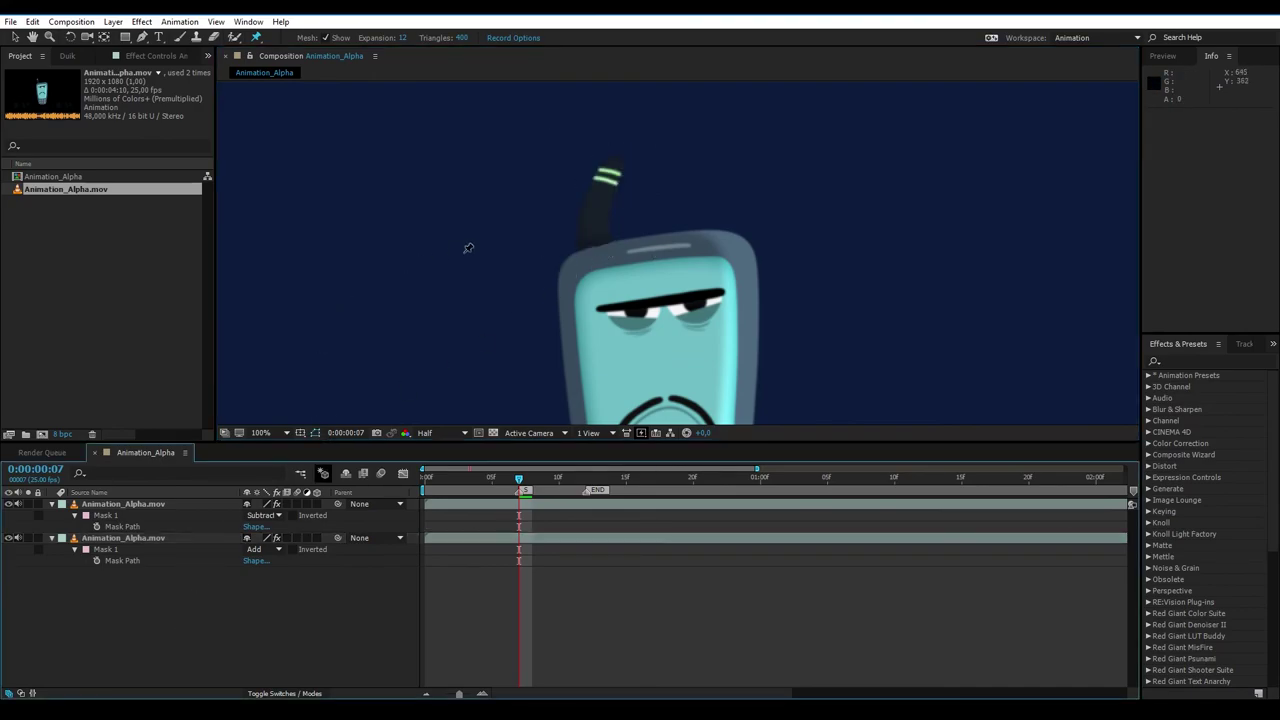
scroll(532, 229, down, 2)
drag(532, 229, 495, 217)
click(150, 540)
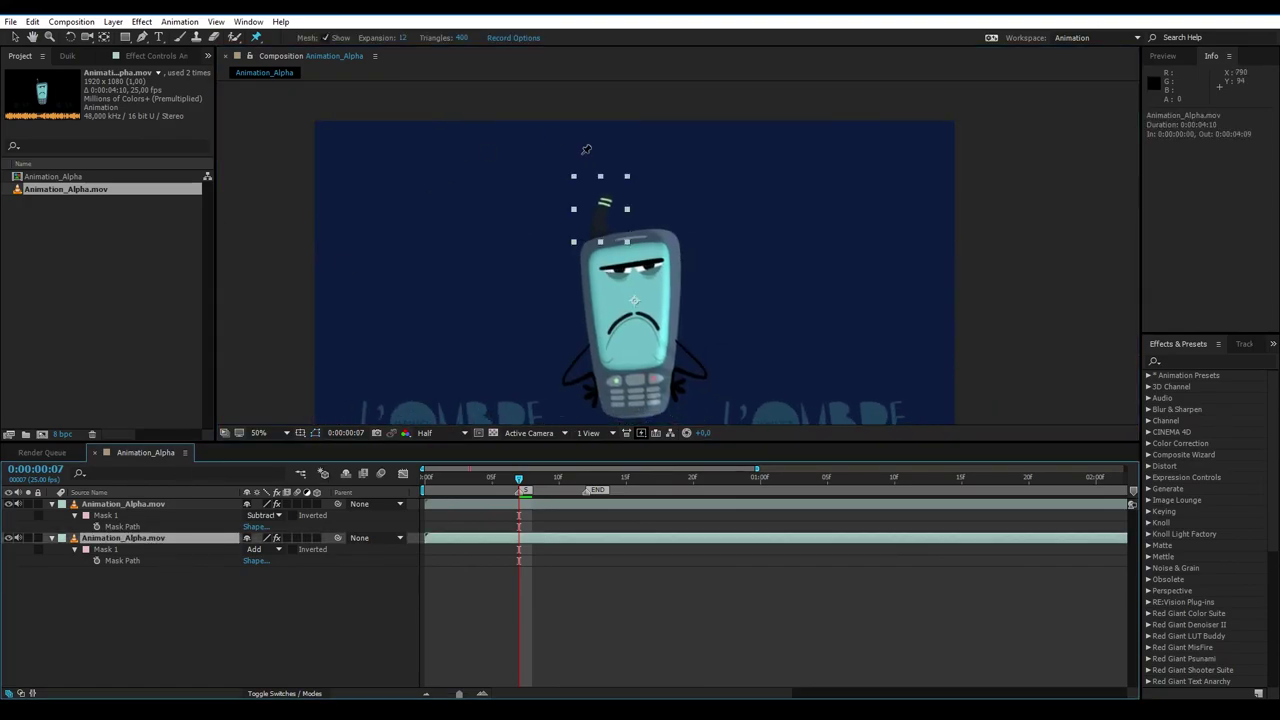
click(214, 547)
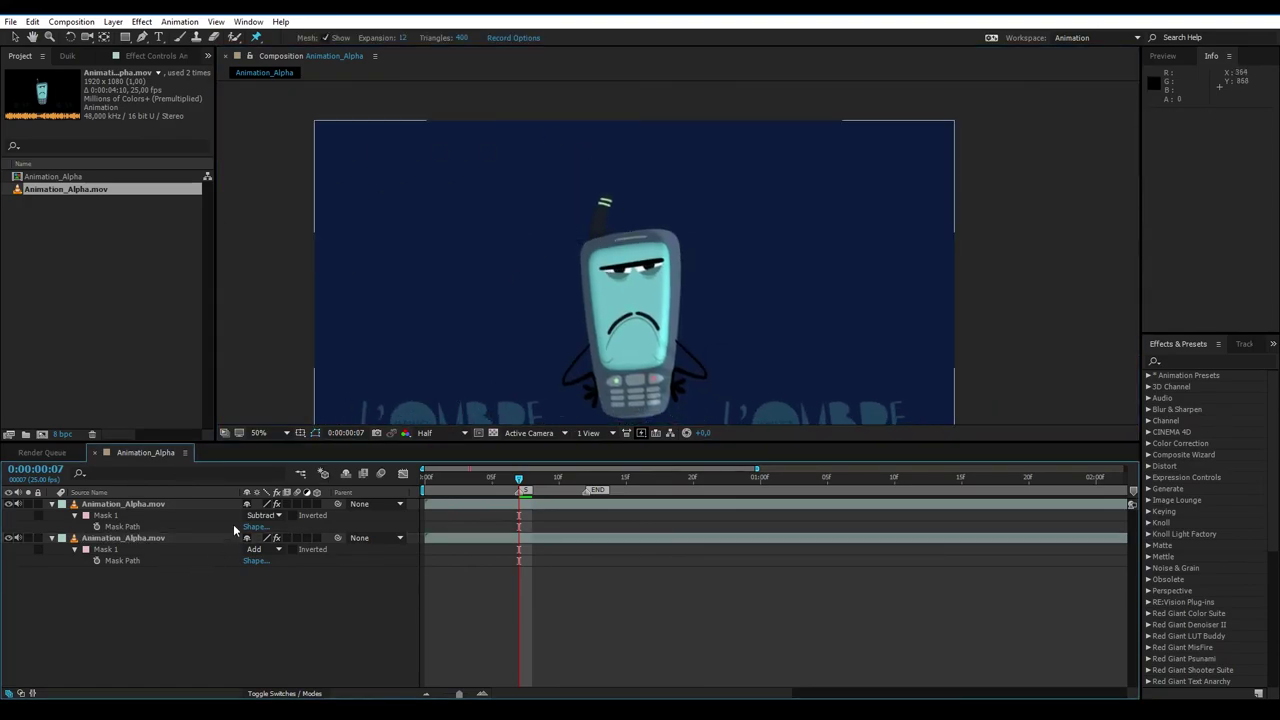